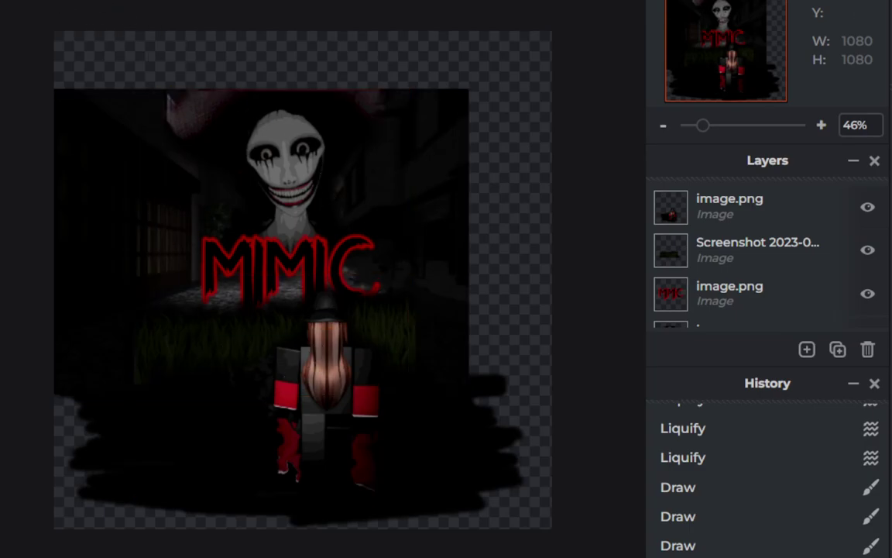
# Bring up the Create new dialog from the File menu to show preset document sizes.
pyautogui.click(11, 2)
pyautogui.click(31, 6)
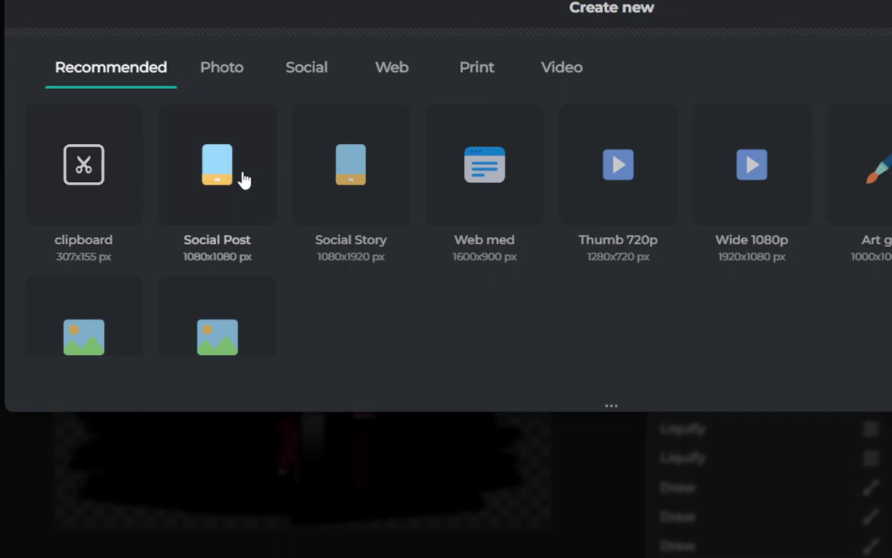
# Create a blank 1280x720 document using the Thumb 720p preset.
pyautogui.click(217, 187)
pyautogui.scroll(-2, 347, 326)
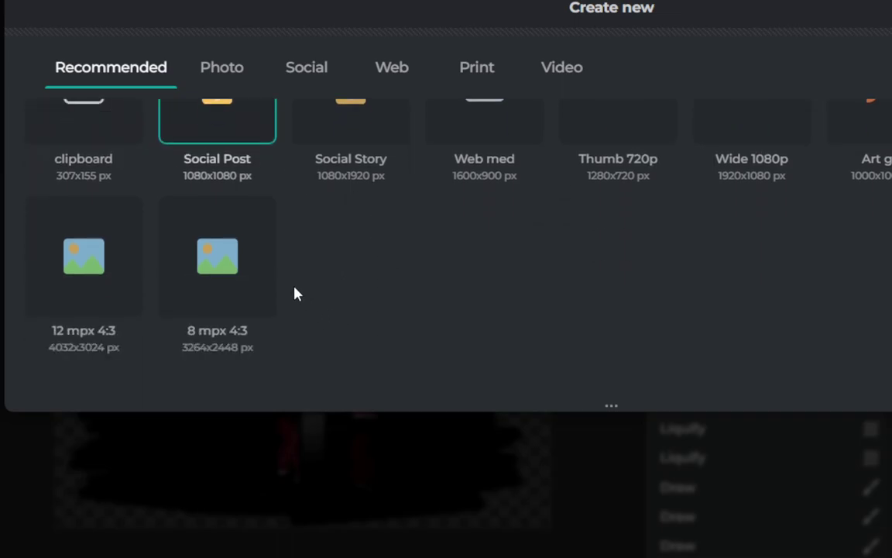
pyautogui.scroll(2, 391, 304)
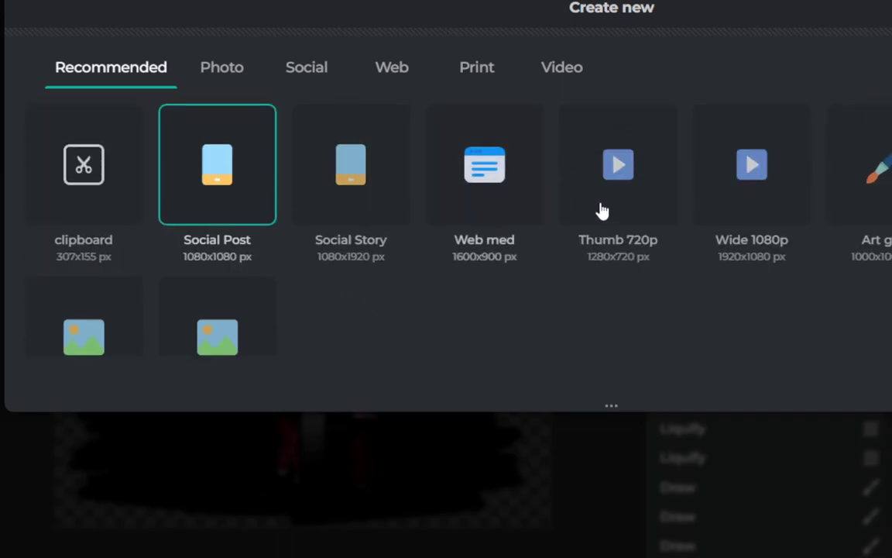
pyautogui.click(635, 189)
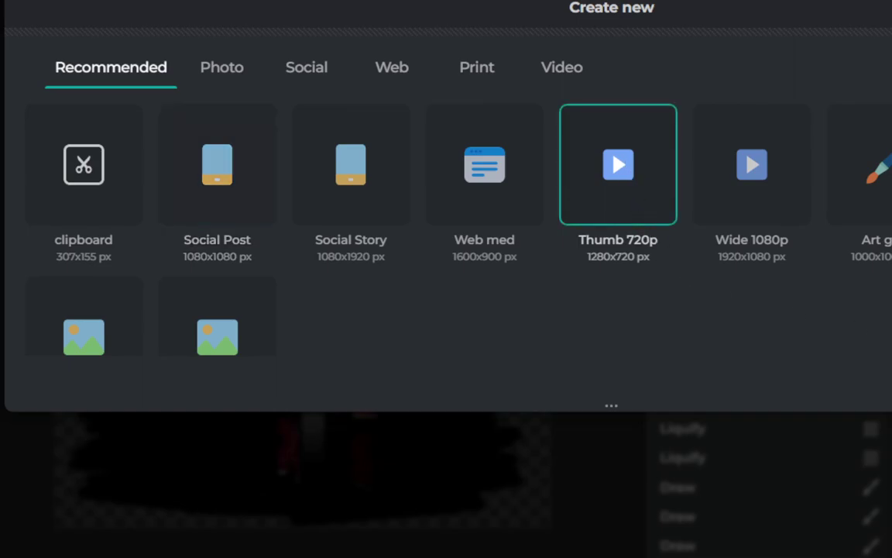
pyautogui.press('Return')
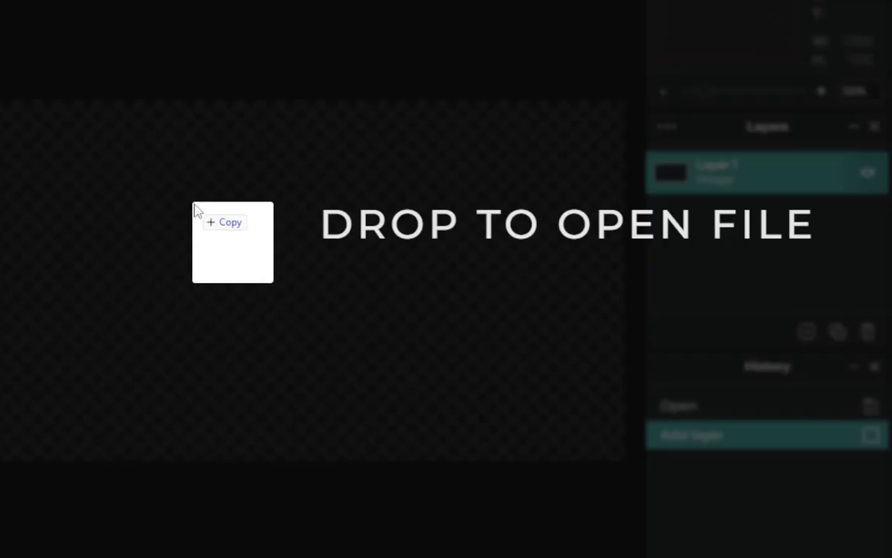
# Drop the dark Roblox screenshot onto the canvas and add it as a layer.
pyautogui.moveTo(184, 255); pyautogui.dragTo(195, 207)
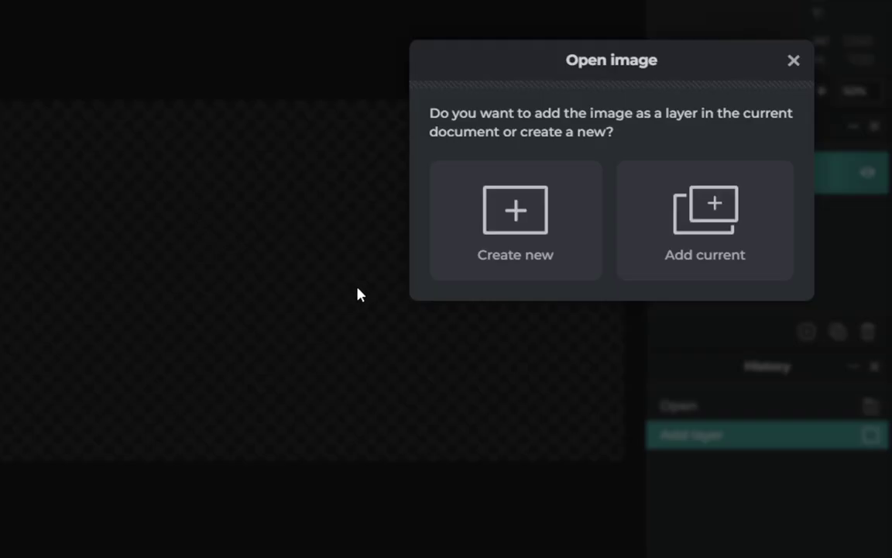
pyautogui.click(658, 225)
pyautogui.moveTo(357, 307)
pyautogui.mouseDown()
pyautogui.moveTo(384, 315)
pyautogui.moveTo(370, 311)
pyautogui.mouseUp()
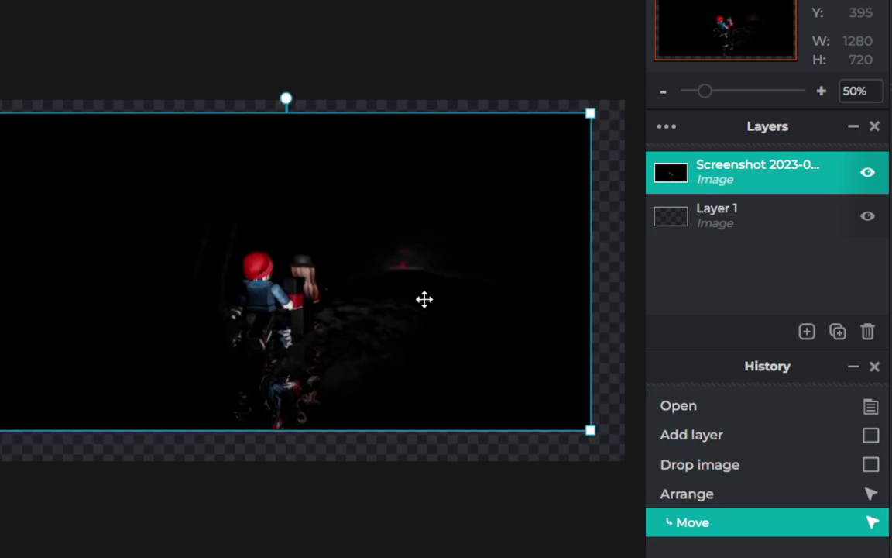
# Scale and position the screenshot to fill the 1280x720 canvas, then commit it.
pyautogui.moveTo(590, 114); pyautogui.dragTo(566, 75)
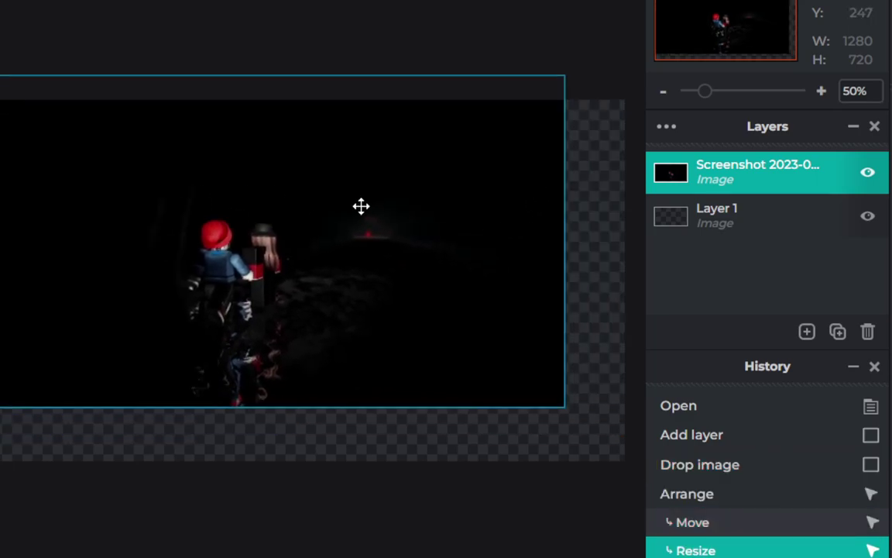
pyautogui.moveTo(477, 370)
pyautogui.mouseDown()
pyautogui.moveTo(472, 357)
pyautogui.moveTo(285, 237)
pyautogui.mouseUp()
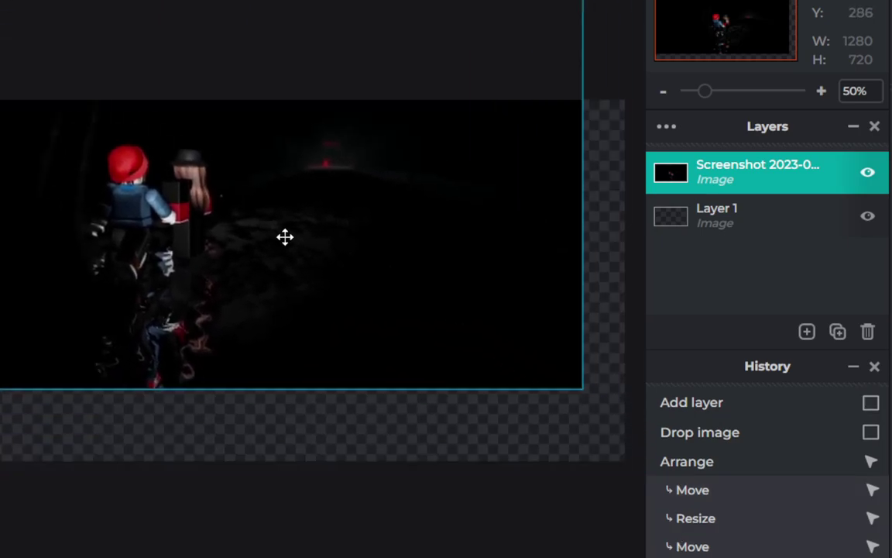
pyautogui.moveTo(582, 388); pyautogui.dragTo(537, 376)
pyautogui.moveTo(364, 233); pyautogui.dragTo(471, 318)
pyautogui.moveTo(643, 462); pyautogui.dragTo(604, 460)
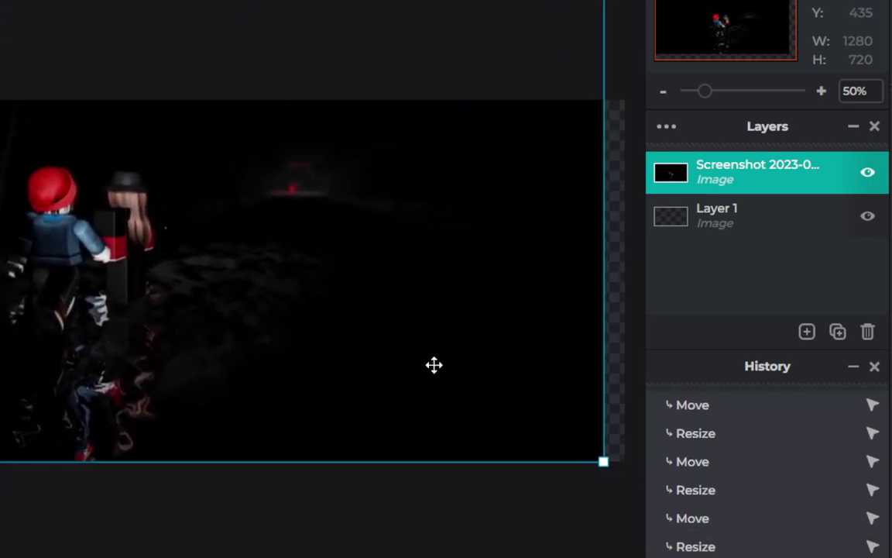
pyautogui.moveTo(434, 365)
pyautogui.mouseDown()
pyautogui.moveTo(313, 313)
pyautogui.moveTo(604, 495)
pyautogui.mouseUp()
pyautogui.moveTo(364, 380)
pyautogui.mouseDown()
pyautogui.moveTo(299, 309)
pyautogui.moveTo(301, 280)
pyautogui.mouseUp()
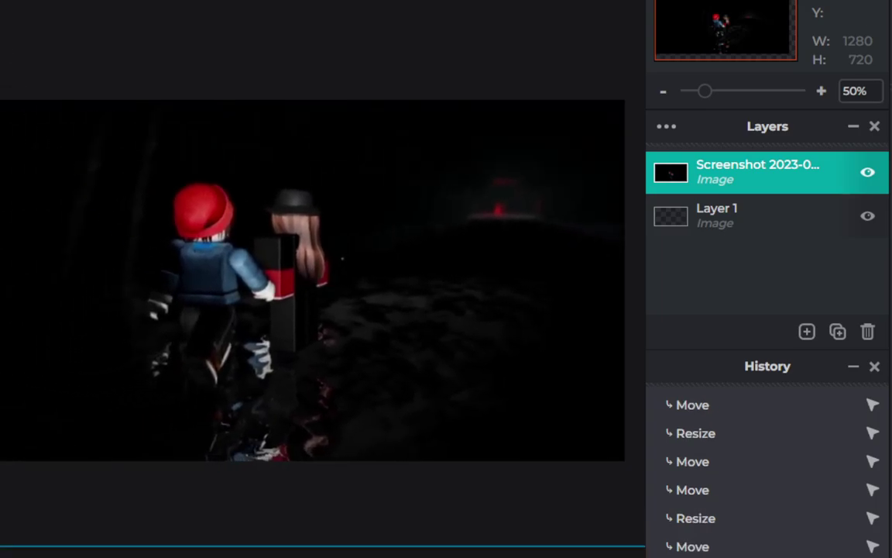
pyautogui.press('Return')
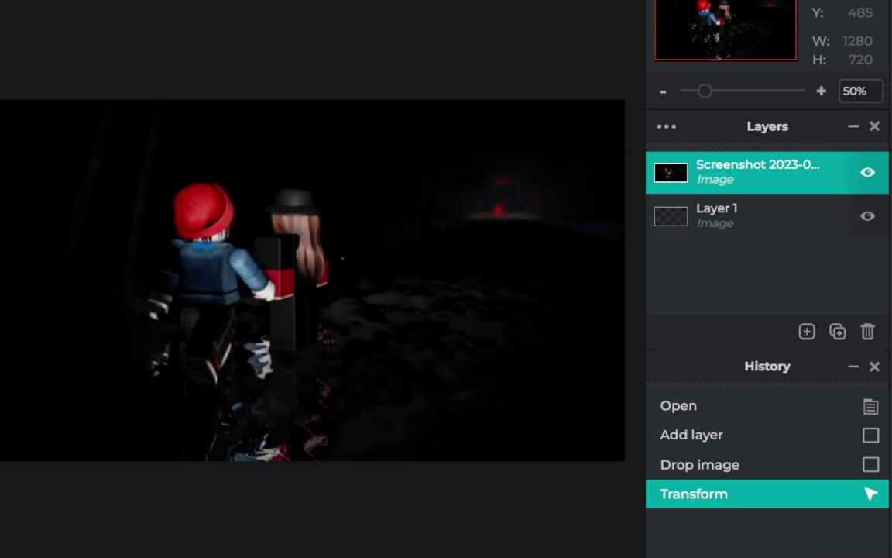
# Lasso and cut the hat-wearing character, delete the screenshot layer, and paste the cutout as a new layer.
pyautogui.moveTo(325, 341)
pyautogui.mouseDown()
pyautogui.moveTo(341, 254)
pyautogui.moveTo(262, 211)
pyautogui.moveTo(254, 297)
pyautogui.moveTo(320, 350)
pyautogui.mouseUp()
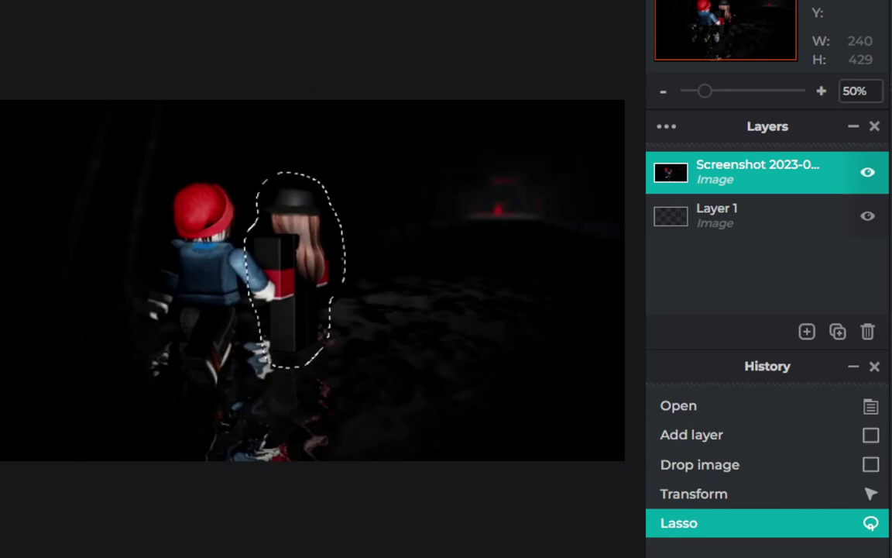
pyautogui.hotkey('ctrl', 'c')
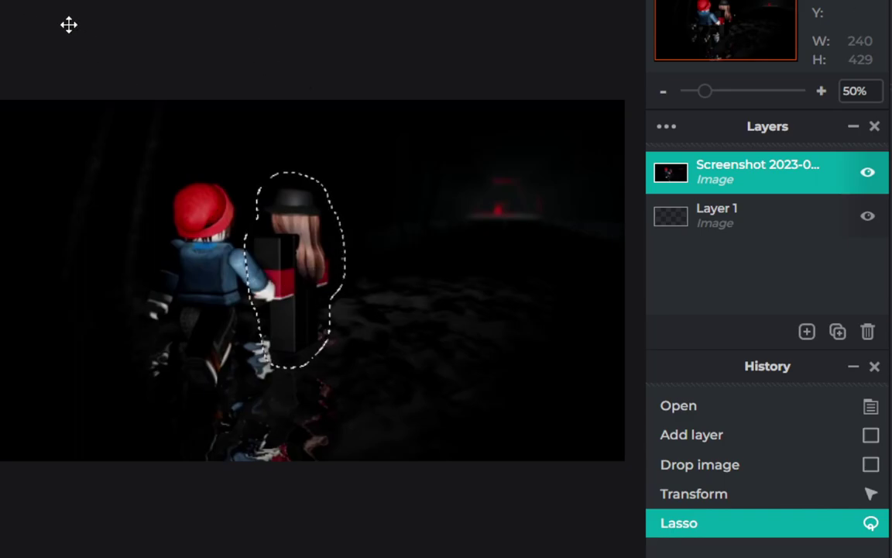
pyautogui.hotkey('ctrl', 'x')
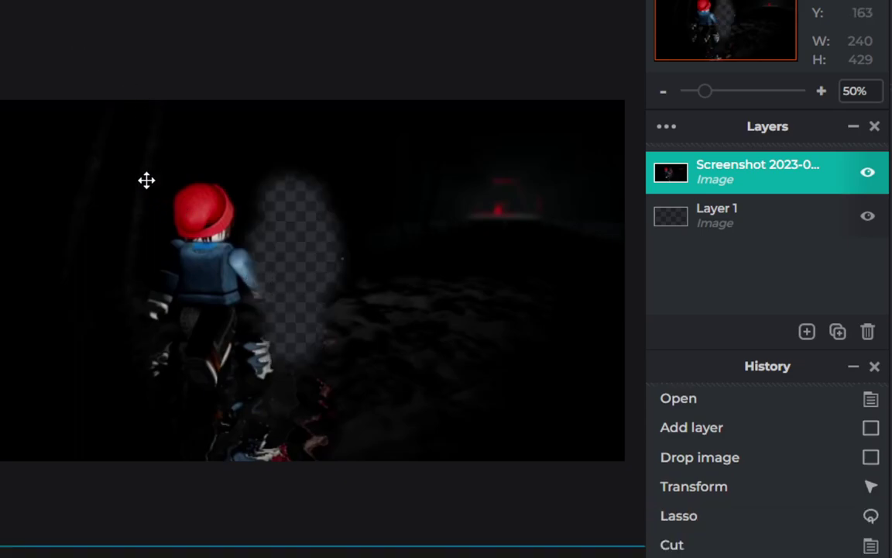
pyautogui.hotkey('ctrl', 'd')
pyautogui.press('Delete')
pyautogui.hotkey('ctrl', 'v')
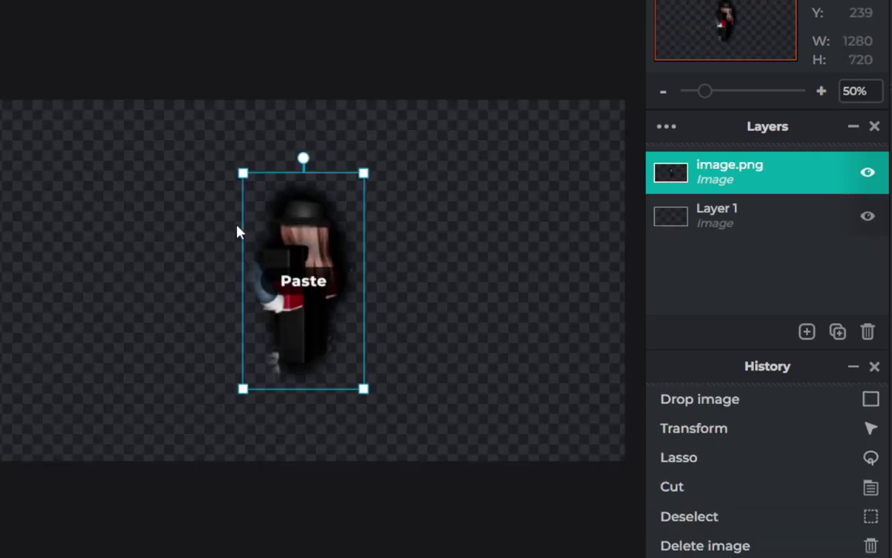
pyautogui.click(224, 255)
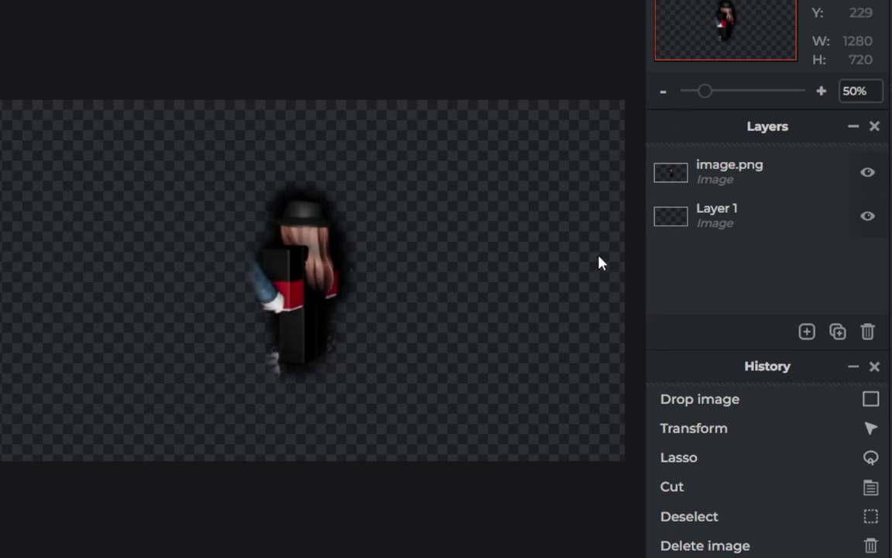
# Clone-stamp over the blue arm beside the character's red band on the cutout layer.
pyautogui.click(739, 177)
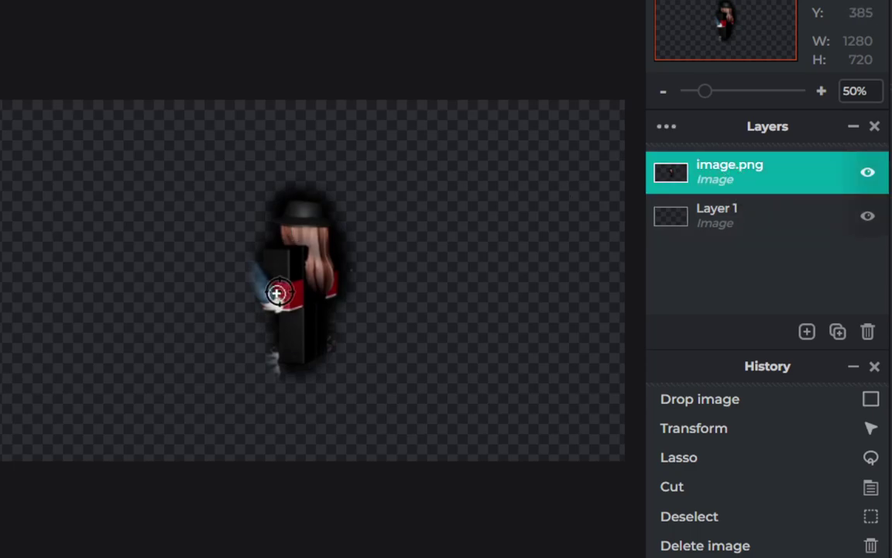
pyautogui.hotkey('ctrl', 'v')
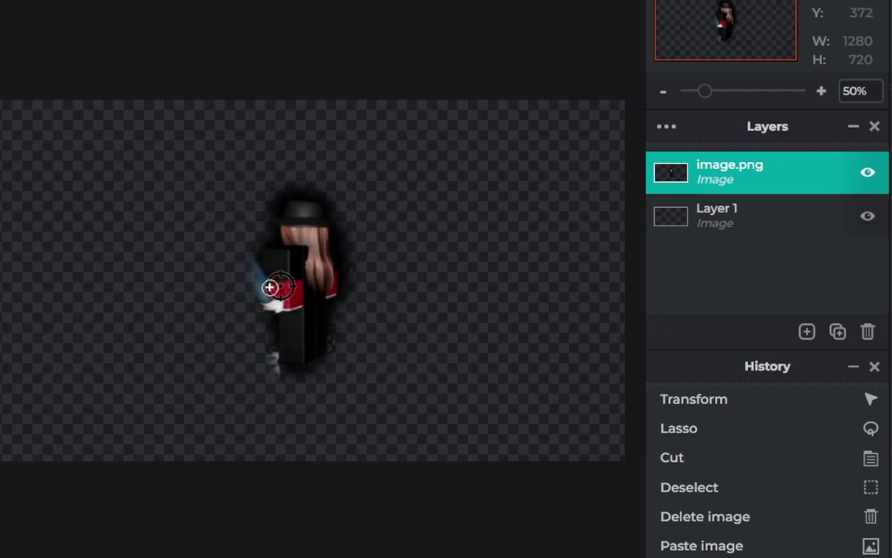
pyautogui.moveTo(272, 299)
pyautogui.mouseDown()
pyautogui.moveTo(269, 268)
pyautogui.moveTo(268, 306)
pyautogui.moveTo(285, 307)
pyautogui.moveTo(269, 299)
pyautogui.moveTo(269, 250)
pyautogui.moveTo(313, 296)
pyautogui.mouseUp()
pyautogui.hotkey('ctrl', 'z')
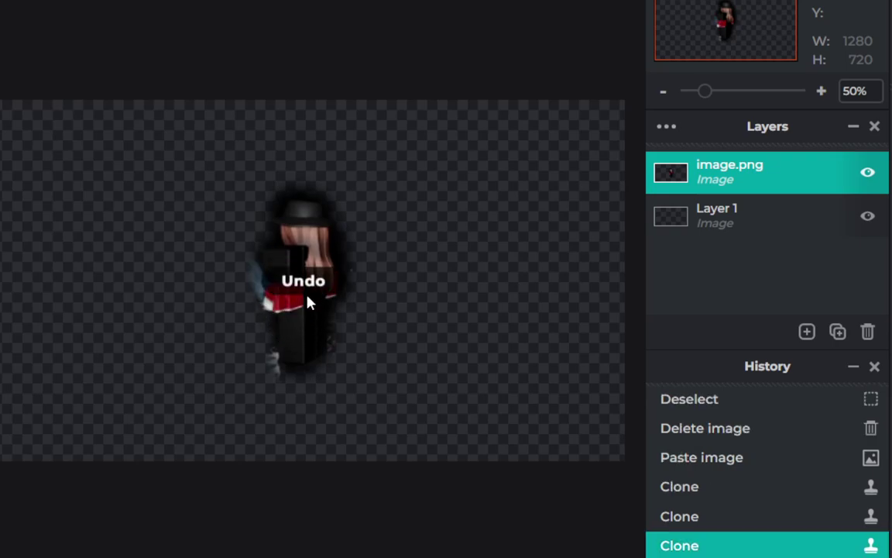
pyautogui.press('v')
pyautogui.scroll(1, 271, 273)
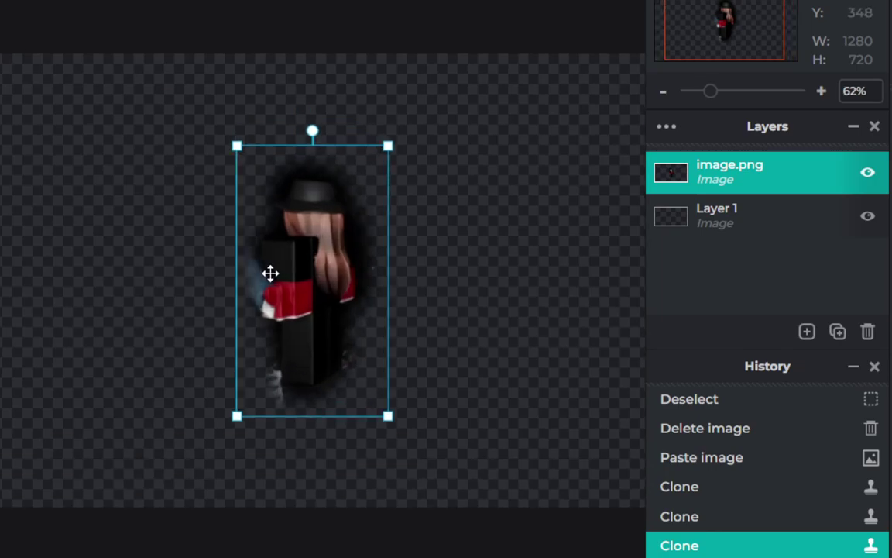
pyautogui.scroll(2, 270, 273)
pyautogui.scroll(3, 304, 269)
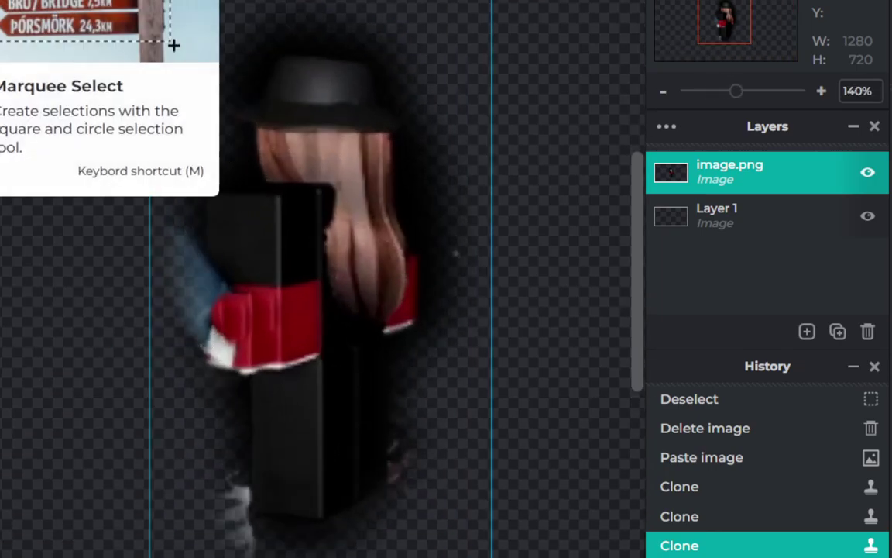
# Copy a thin torso strip onto a new layer and move it left over the blue arm.
pyautogui.press('m')
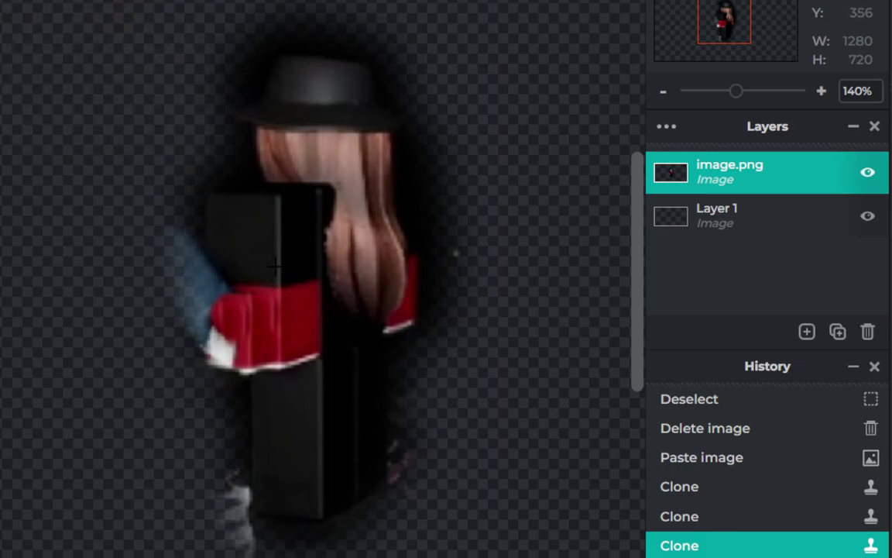
pyautogui.moveTo(265, 199); pyautogui.dragTo(289, 371)
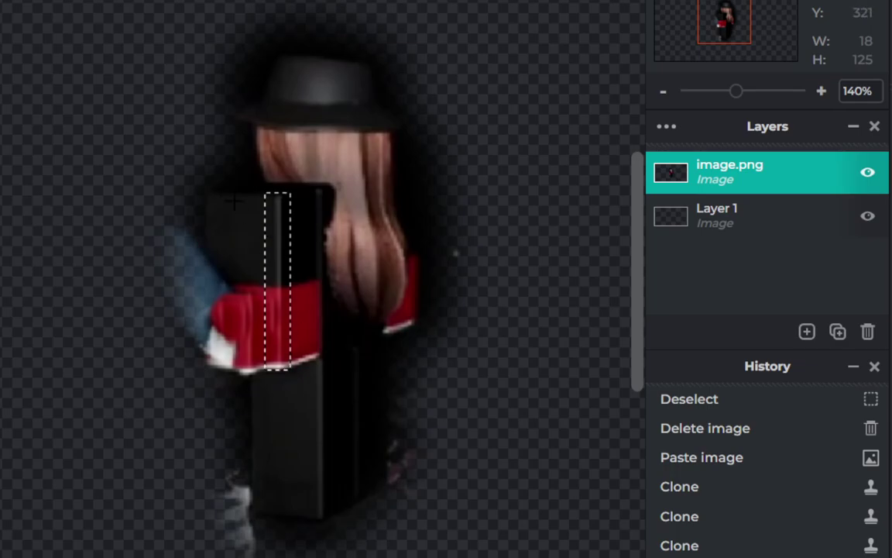
pyautogui.hotkey('ctrl', 'c')
pyautogui.hotkey('ctrl', 'v')
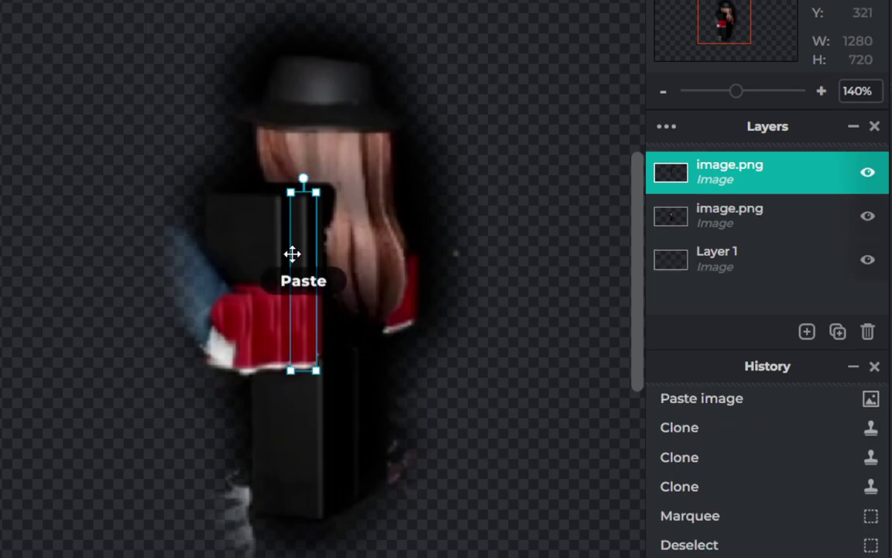
pyautogui.moveTo(308, 313)
pyautogui.mouseDown()
pyautogui.moveTo(226, 303)
pyautogui.moveTo(227, 313)
pyautogui.mouseUp()
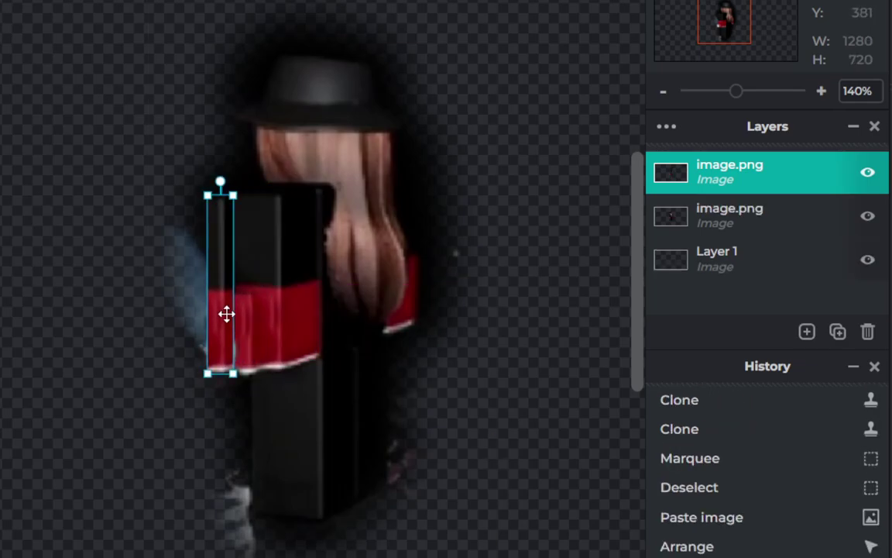
# Flip the strip horizontally and nudge it up onto the arm.
pyautogui.click(310, 0)
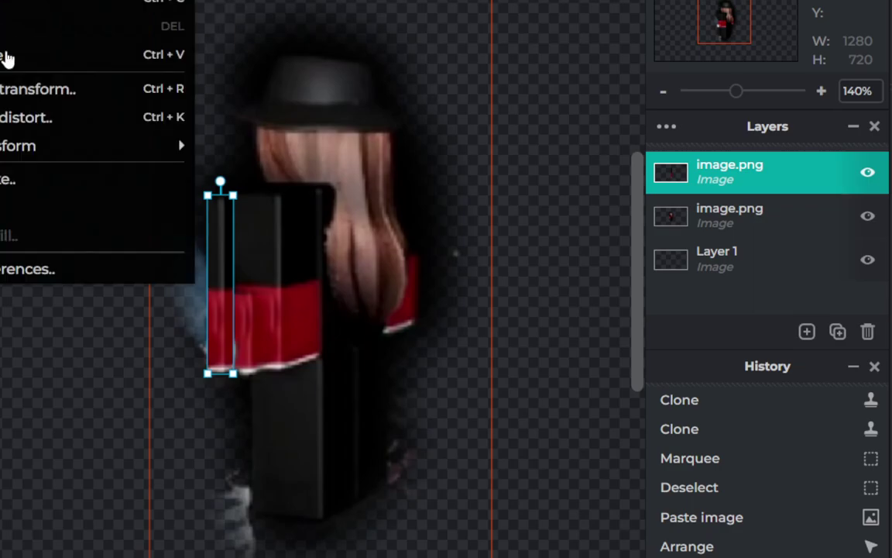
pyautogui.moveTo(86, 146)
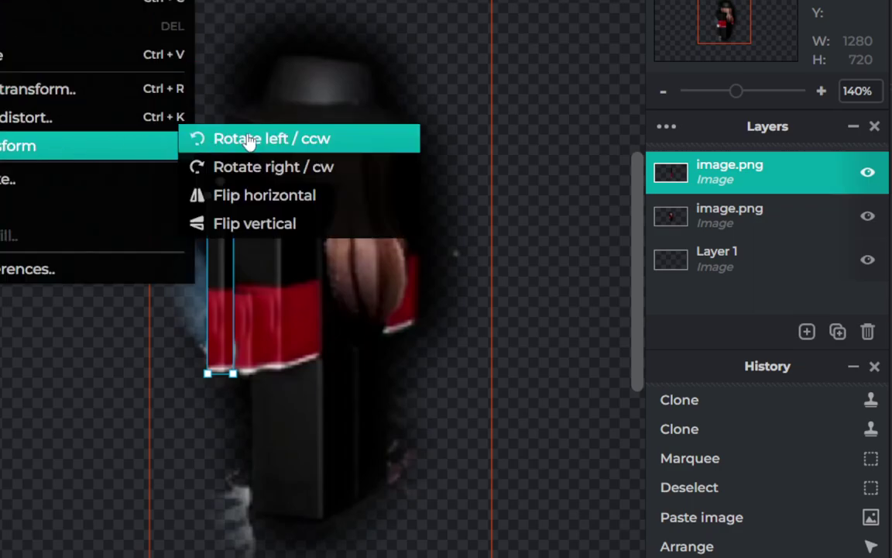
pyautogui.click(278, 203)
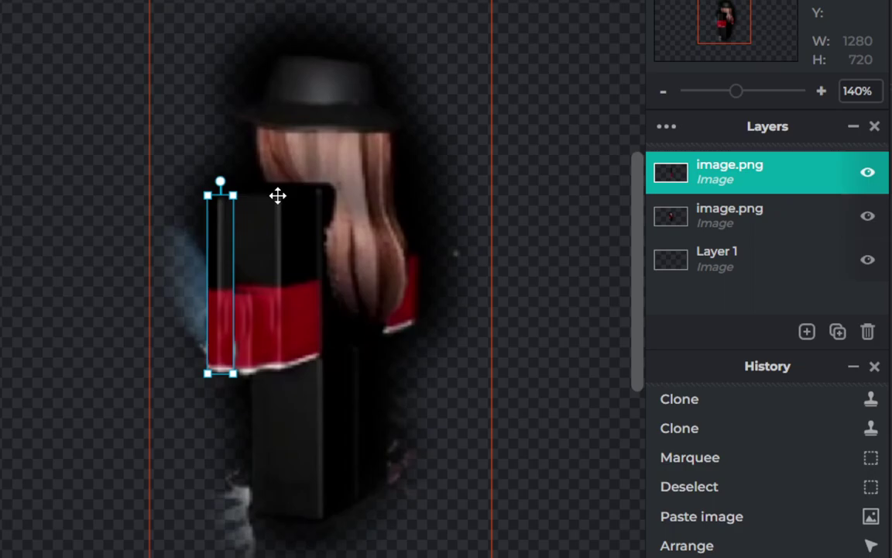
pyautogui.click(70, 108)
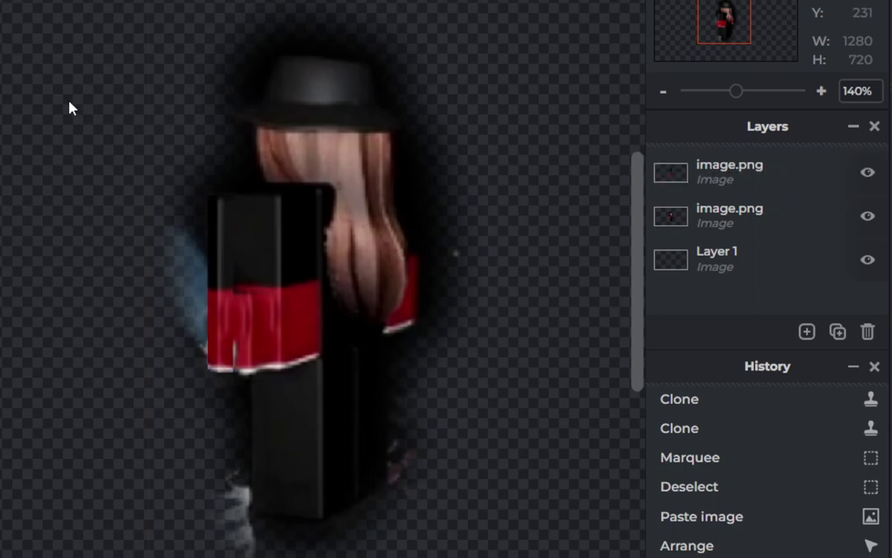
pyautogui.click(219, 318)
pyautogui.moveTo(218, 318); pyautogui.dragTo(224, 301)
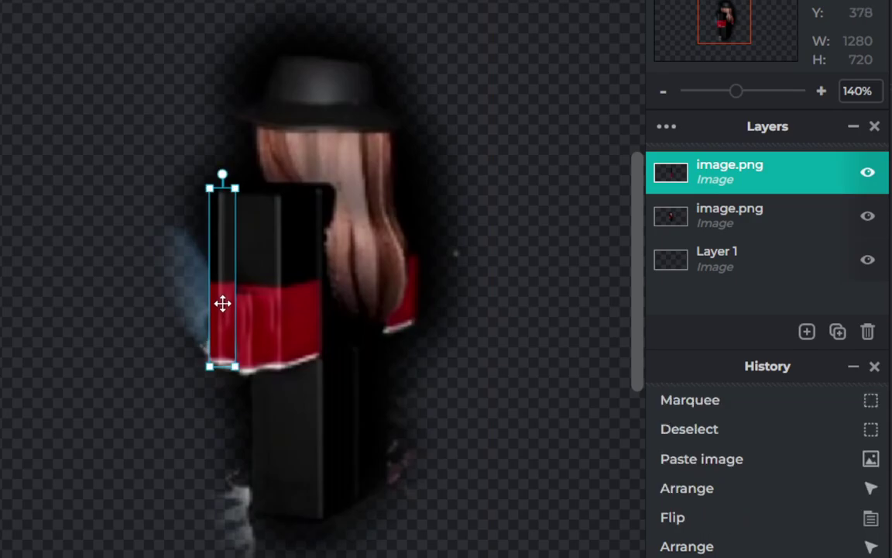
# Move the copied strip onto the left edge of the black block.
pyautogui.scroll(4, 209, 285)
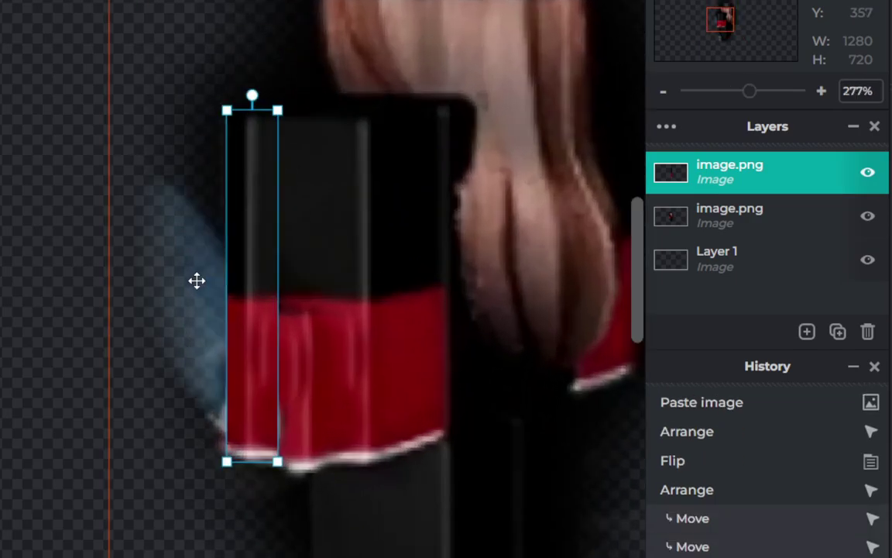
pyautogui.scroll(1, 178, 285)
pyautogui.click(47, 244)
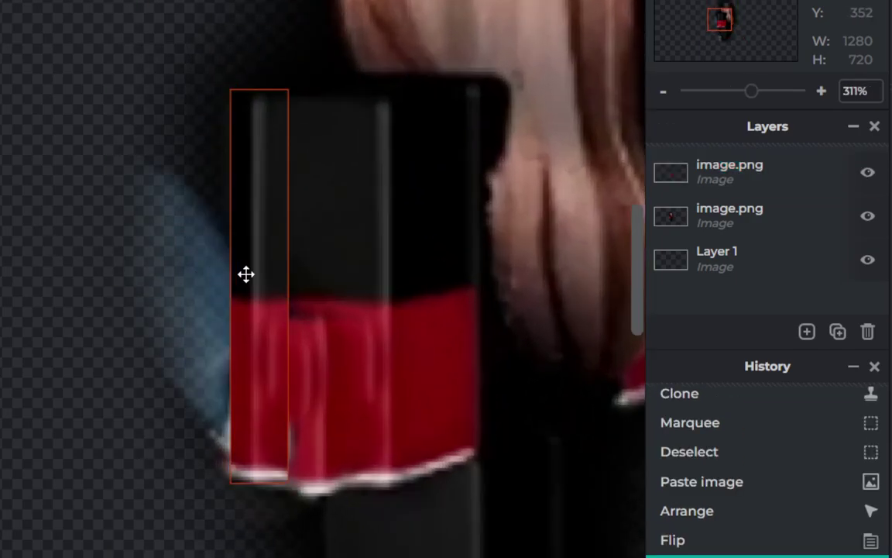
pyautogui.moveTo(244, 275); pyautogui.dragTo(257, 282)
pyautogui.click(16, 227)
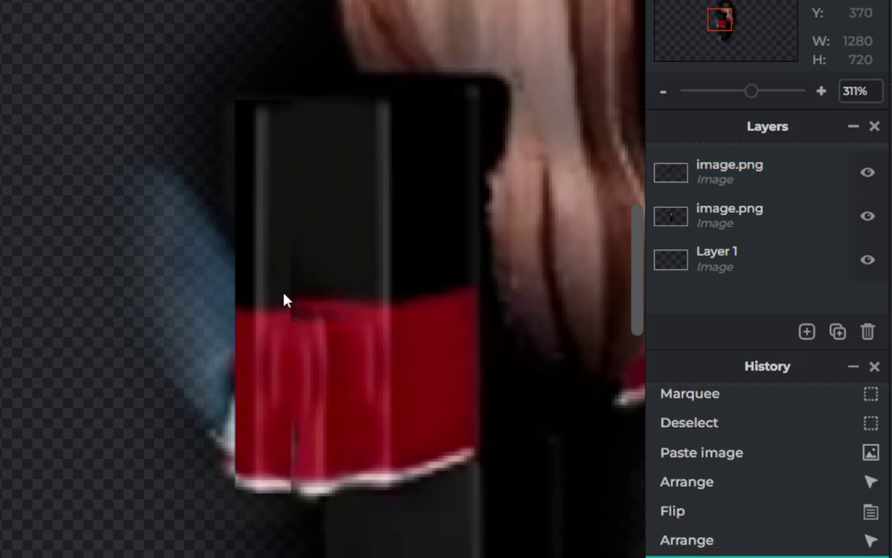
# Try cloning red fabric over the seam on the top image.png layer, then undo it.
pyautogui.click(713, 222)
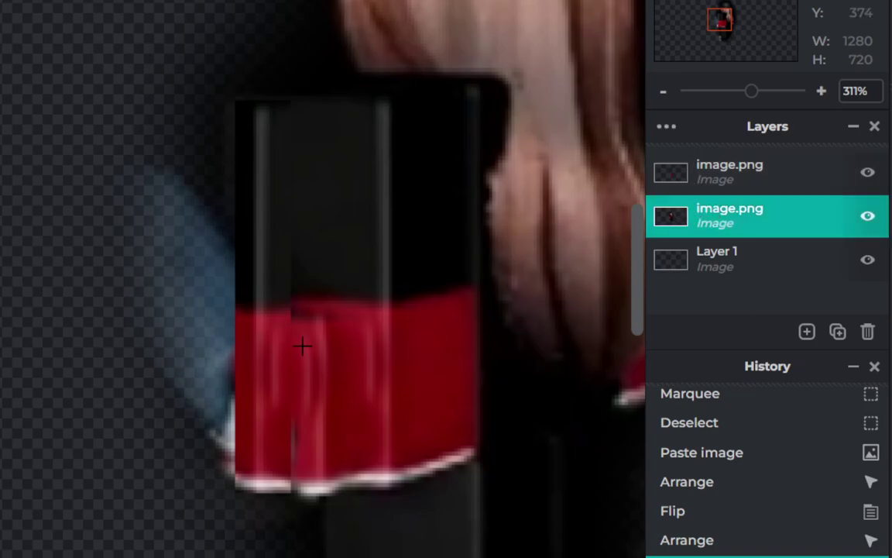
pyautogui.press('e')
pyautogui.click(733, 186)
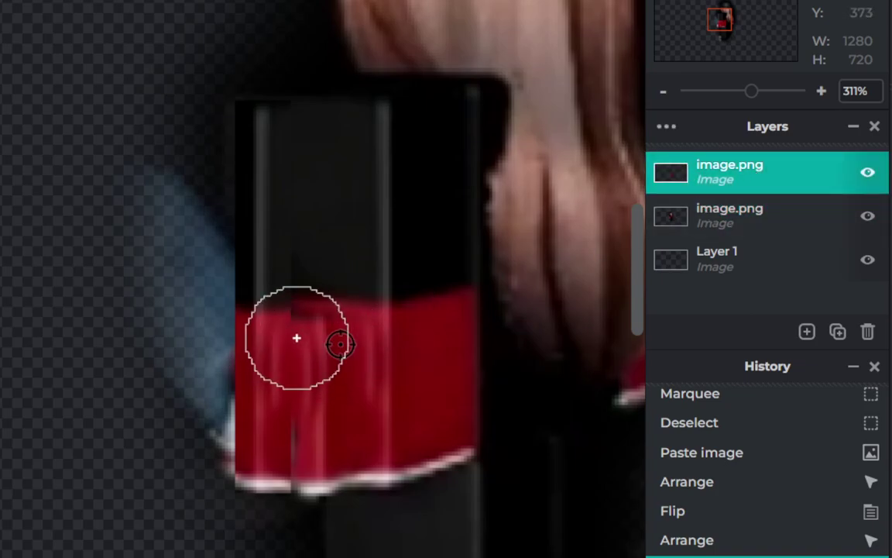
pyautogui.moveTo(265, 330); pyautogui.dragTo(313, 317)
pyautogui.hotkey('ctrl', 'z')
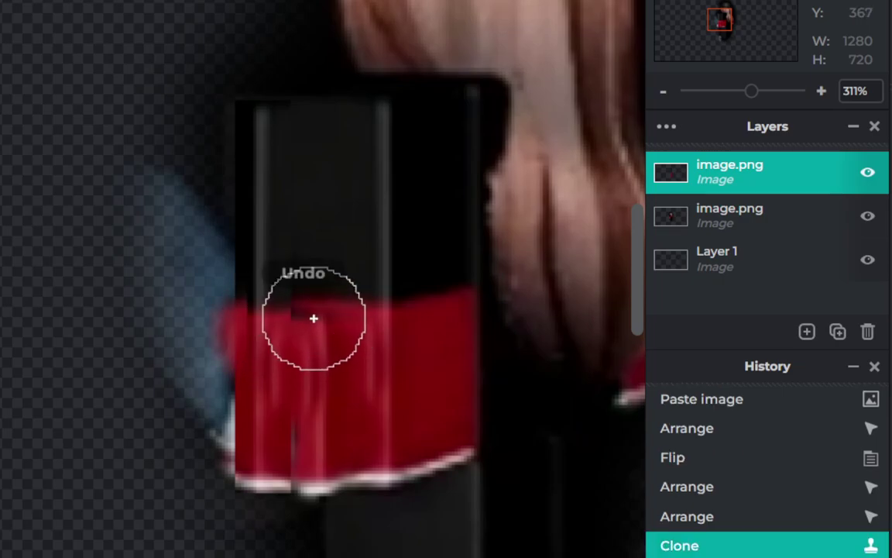
pyautogui.hotkey('ctrl', 'z')
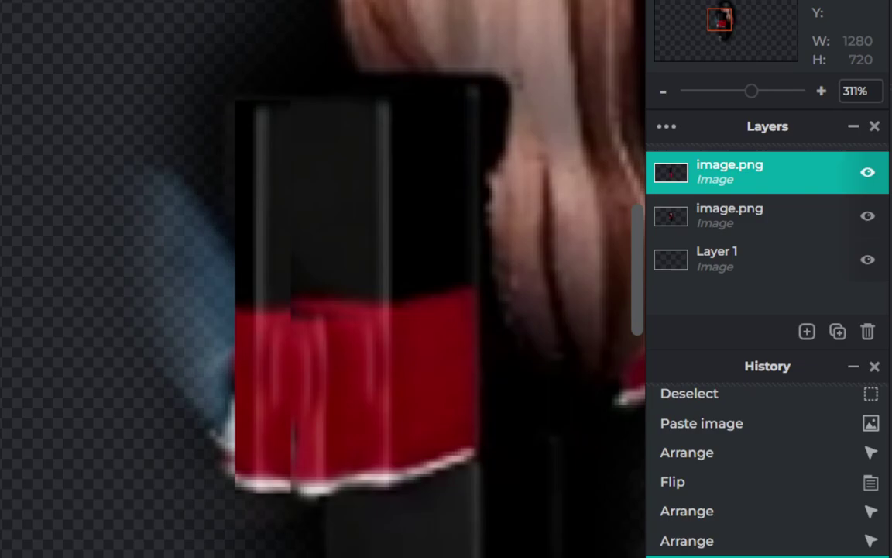
# Pick red and paint over the seam and down the red band, undoing the last few strokes.
pyautogui.rightClick(339, 356)
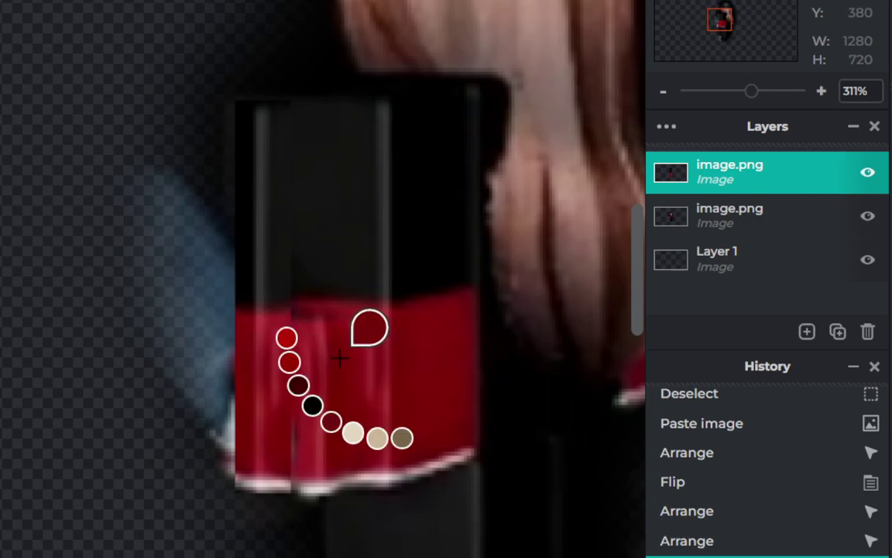
pyautogui.click(287, 337)
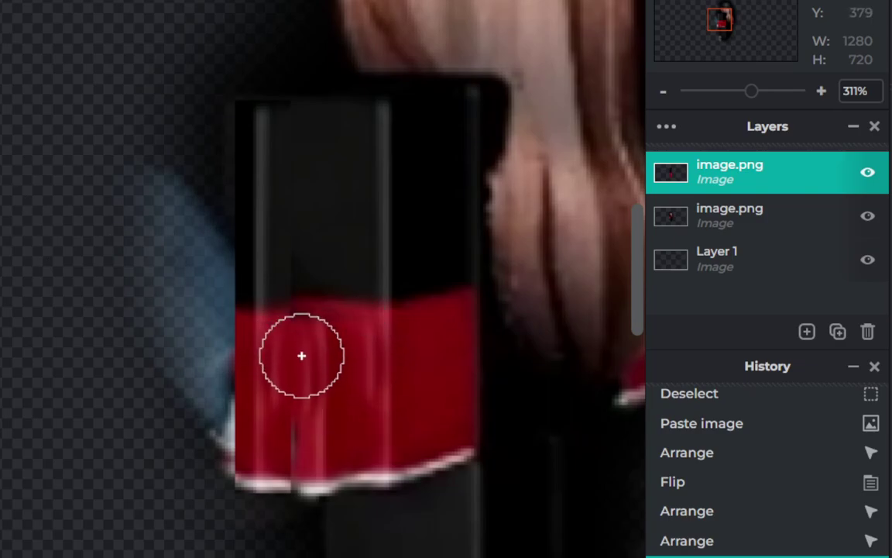
pyautogui.click(300, 354)
pyautogui.click(301, 349)
pyautogui.click(301, 343)
pyautogui.click(300, 358)
pyautogui.click(301, 395)
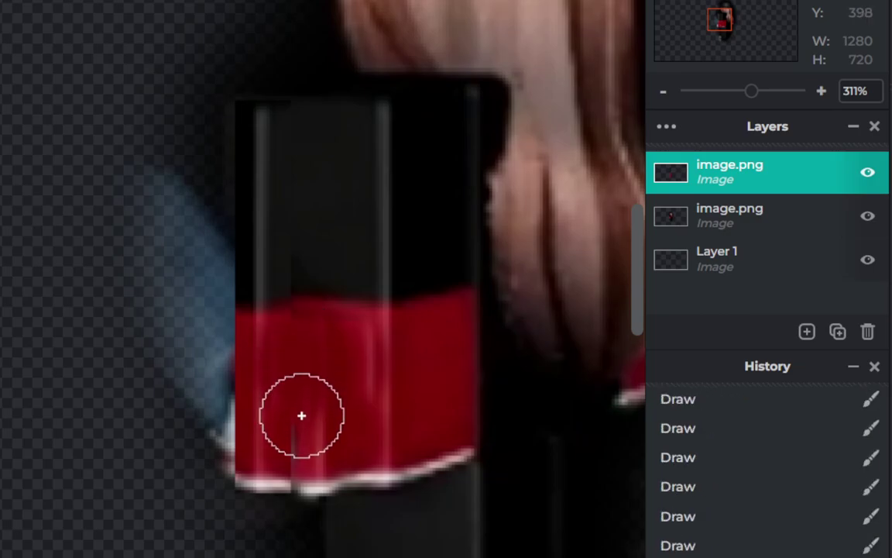
pyautogui.click(303, 424)
pyautogui.click(305, 436)
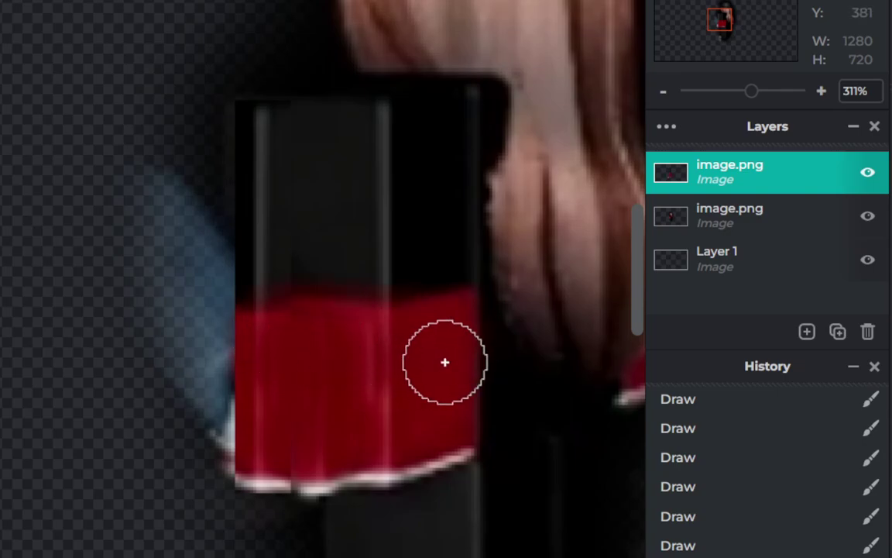
pyautogui.hotkey('ctrl', 'z')
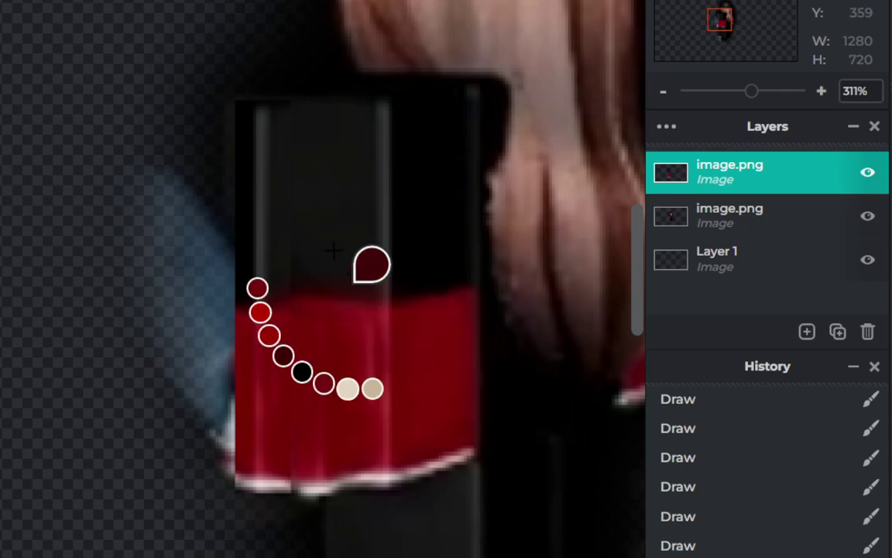
pyautogui.hotkey('ctrl', 'z')
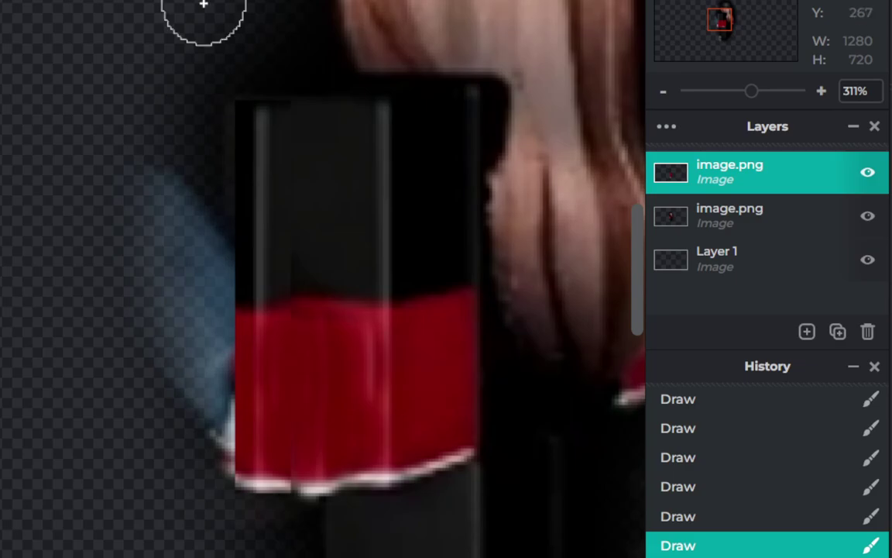
pyautogui.hotkey('ctrl', 'z')
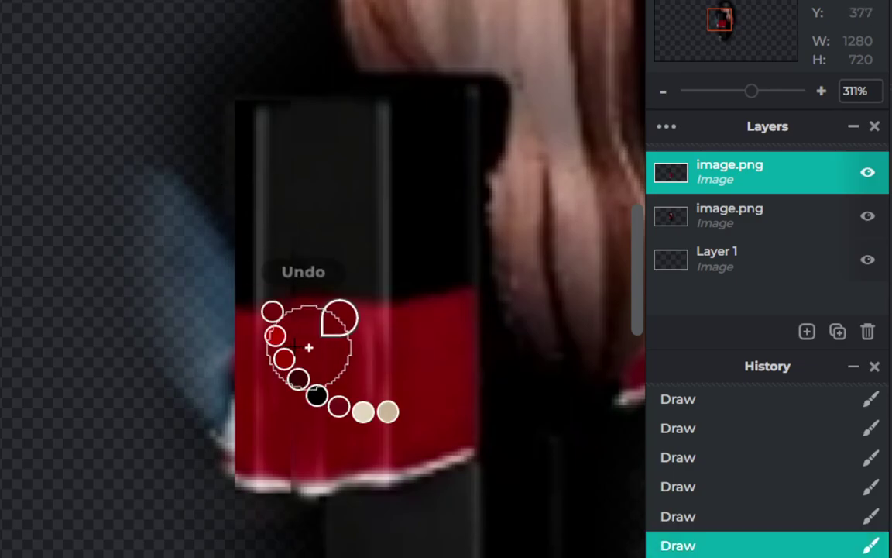
pyautogui.hotkey('ctrl', 'z')
pyautogui.hotkey('ctrl', 'z')
pyautogui.hotkey('ctrl', 'z')
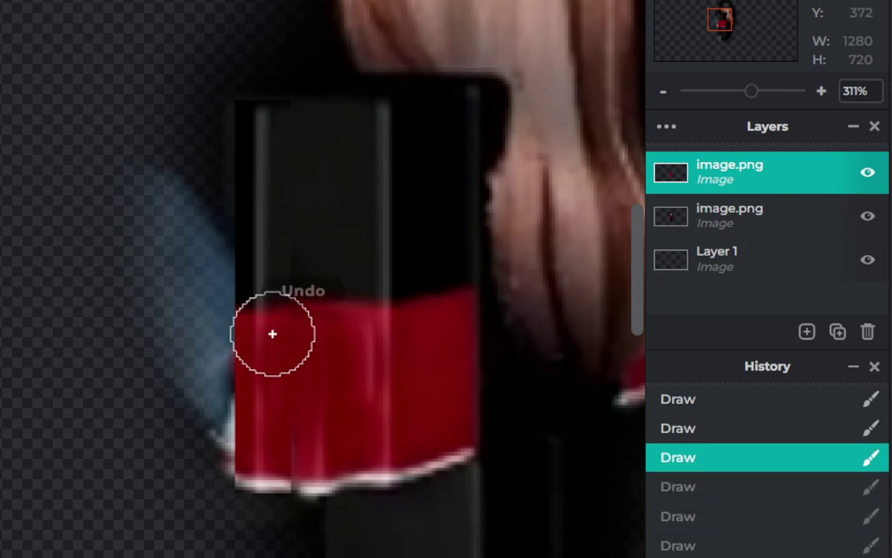
# Pick a dark colour and paint over the black block's light streak.
pyautogui.moveTo(353, 335); pyautogui.dragTo(402, 335)
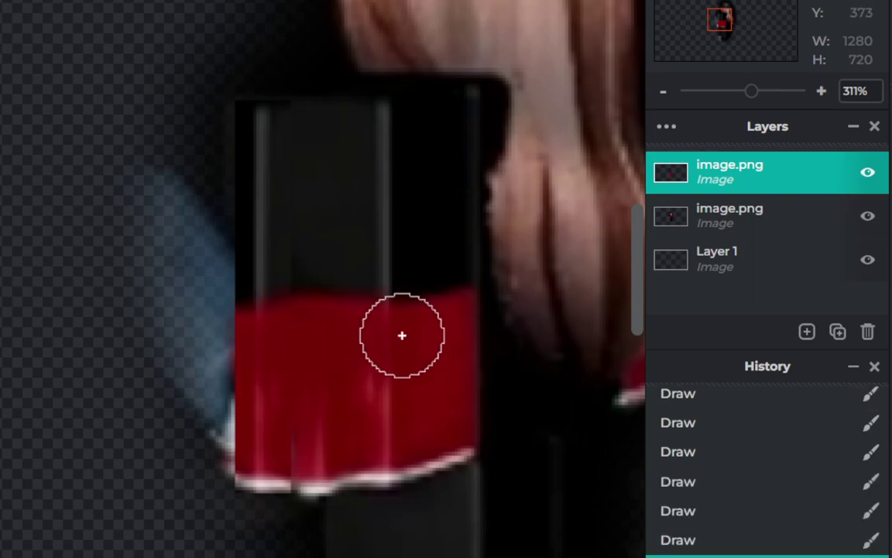
pyautogui.scroll(-3, 390, 394)
pyautogui.scroll(-1, 402, 393)
pyautogui.scroll(-3, 467, 433)
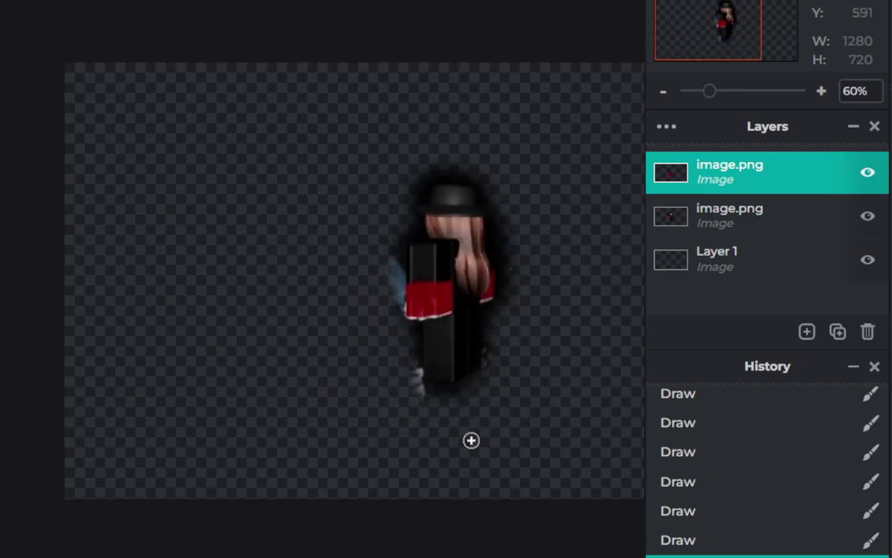
pyautogui.scroll(-1, 395, 316)
pyautogui.scroll(2, 272, 234)
pyautogui.scroll(2, 281, 265)
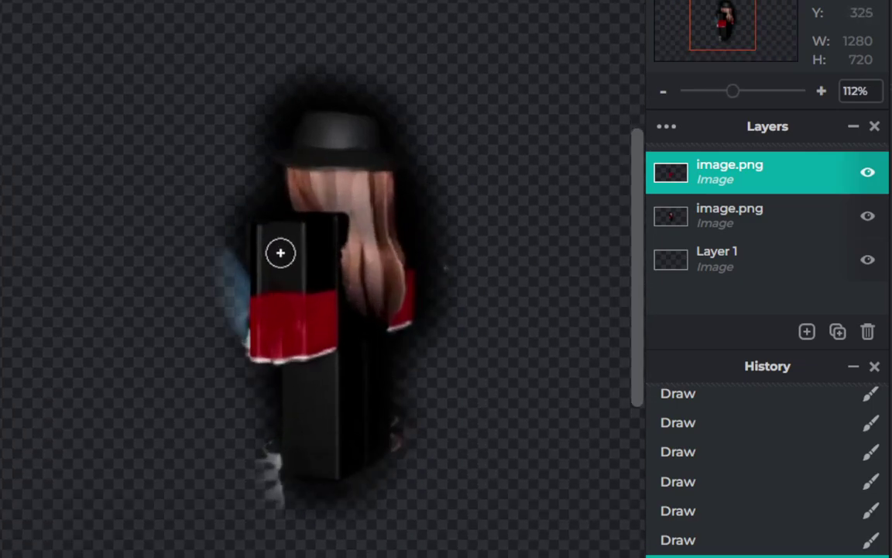
pyautogui.scroll(2, 281, 254)
pyautogui.scroll(2, 281, 261)
pyautogui.rightClick(287, 289)
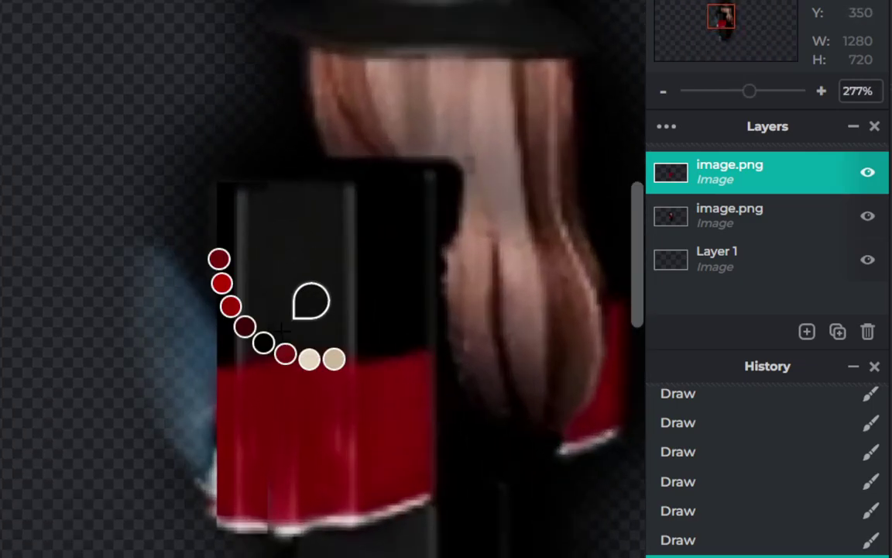
pyautogui.click(283, 330)
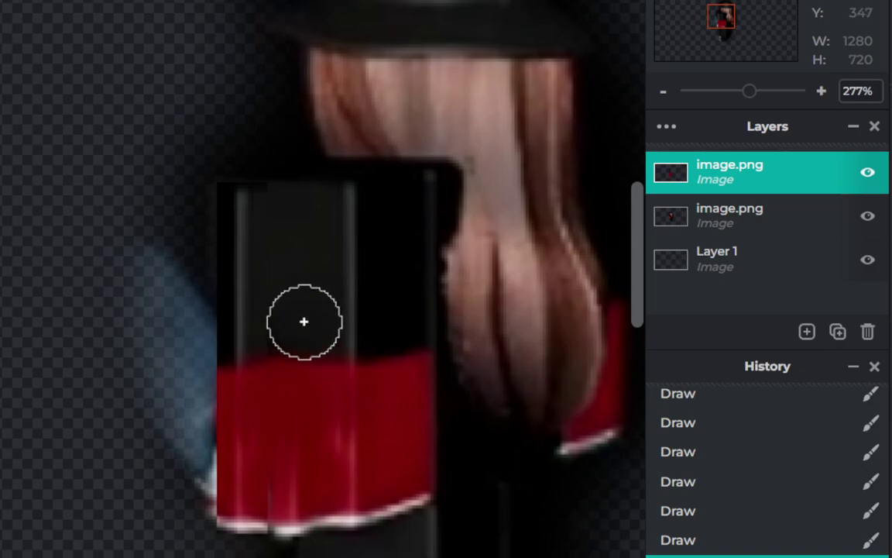
pyautogui.moveTo(260, 327); pyautogui.dragTo(258, 332)
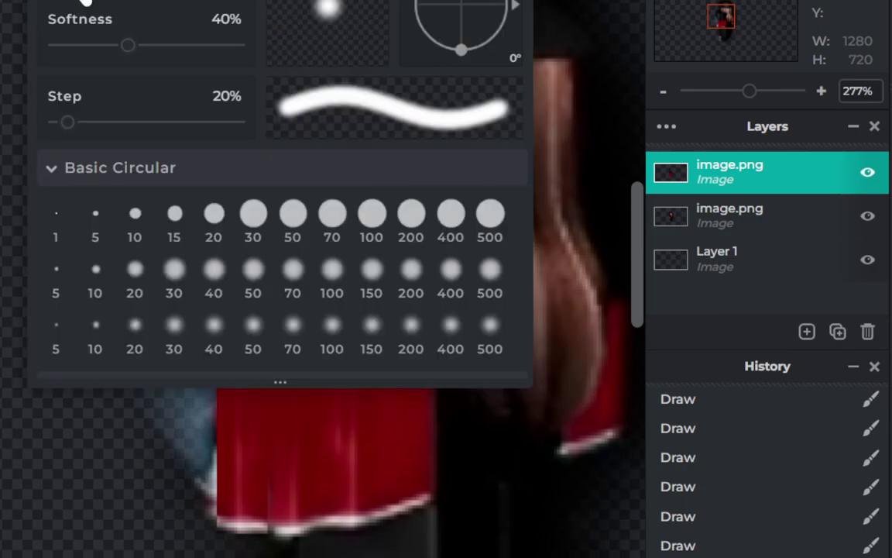
pyautogui.click(303, 356)
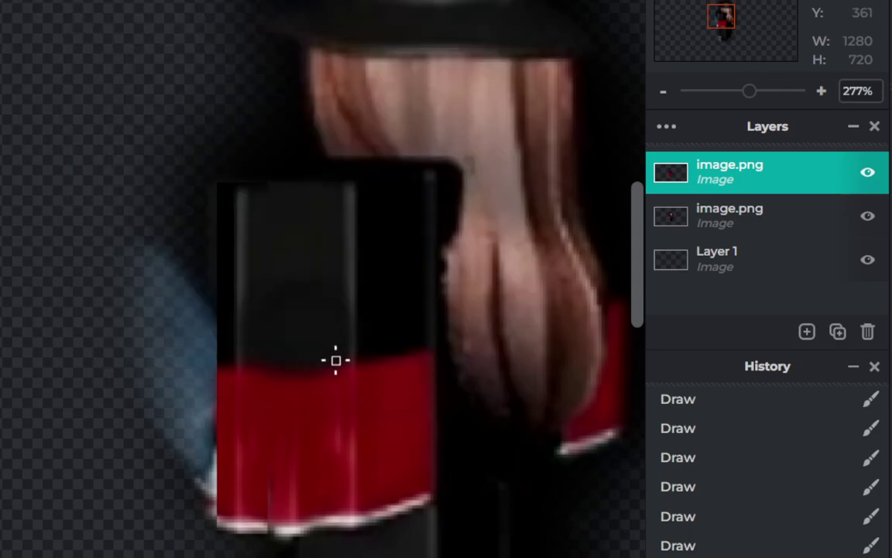
# Darken the remaining light streak down the black block with another dark stroke.
pyautogui.scroll(2, 346, 363)
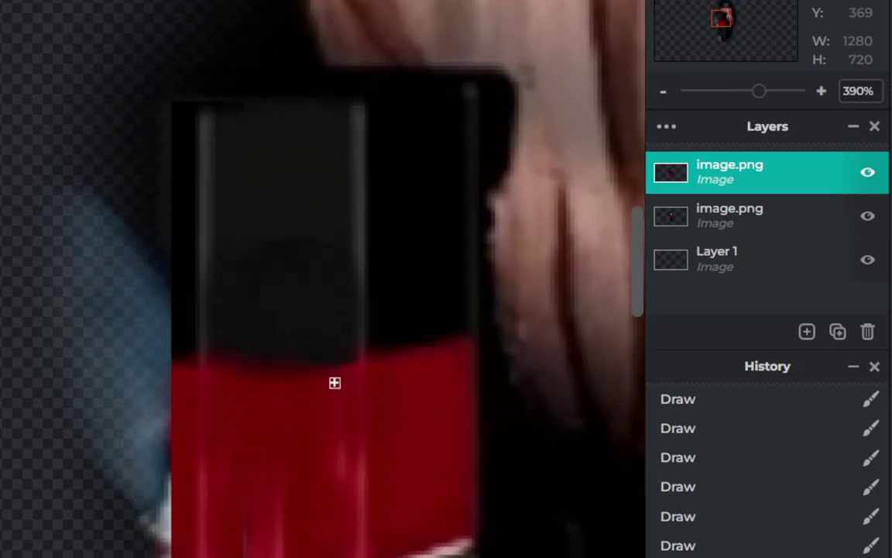
pyautogui.scroll(4, 334, 379)
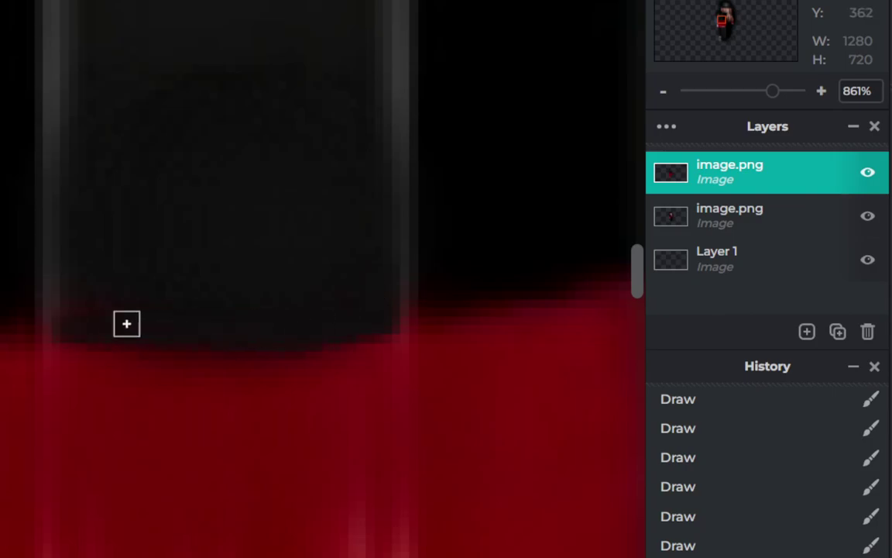
pyautogui.scroll(-2, 223, 362)
pyautogui.scroll(-5, 205, 368)
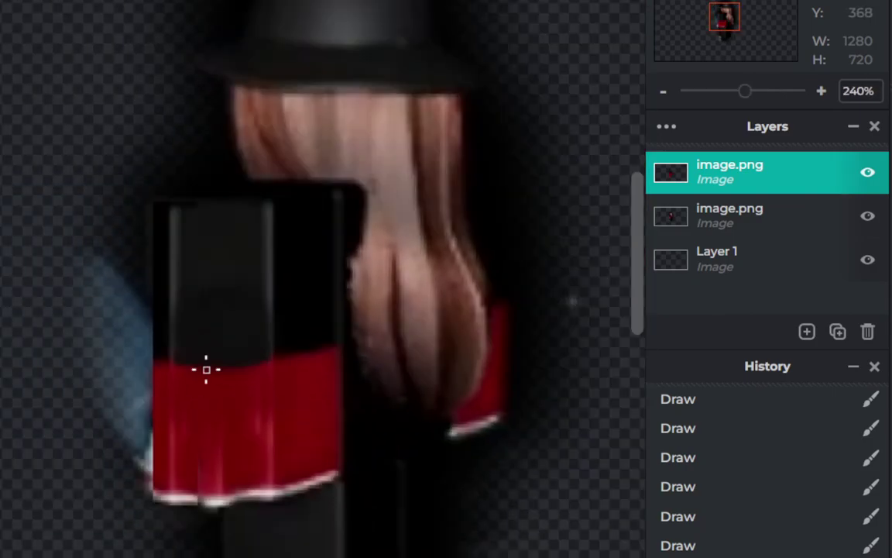
pyautogui.scroll(2, 143, 364)
pyautogui.scroll(3, 180, 346)
pyautogui.scroll(2, 181, 345)
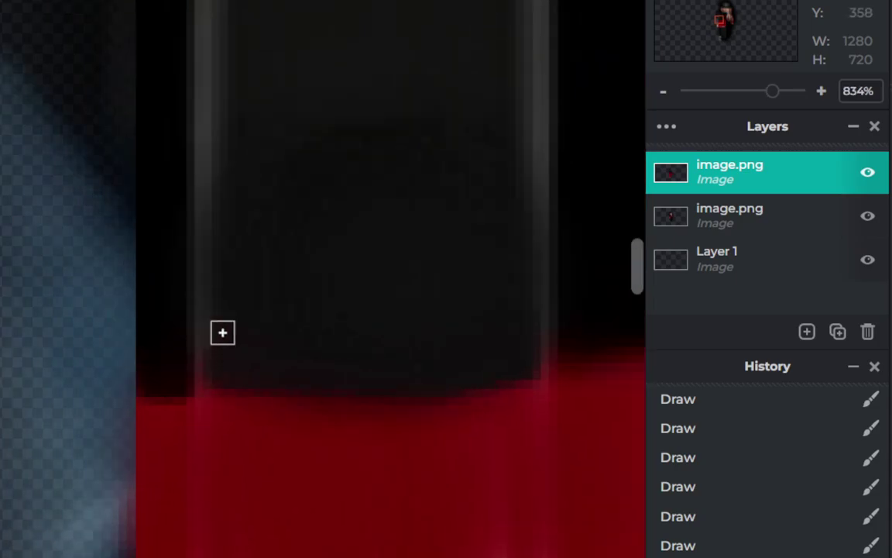
pyautogui.moveTo(222, 333); pyautogui.dragTo(229, 380)
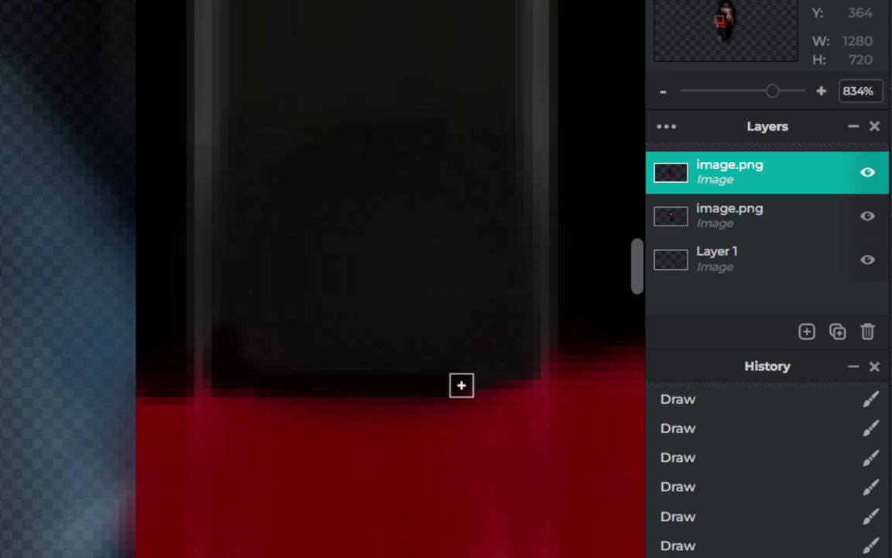
pyautogui.scroll(-2, 429, 392)
pyautogui.scroll(-5, 429, 393)
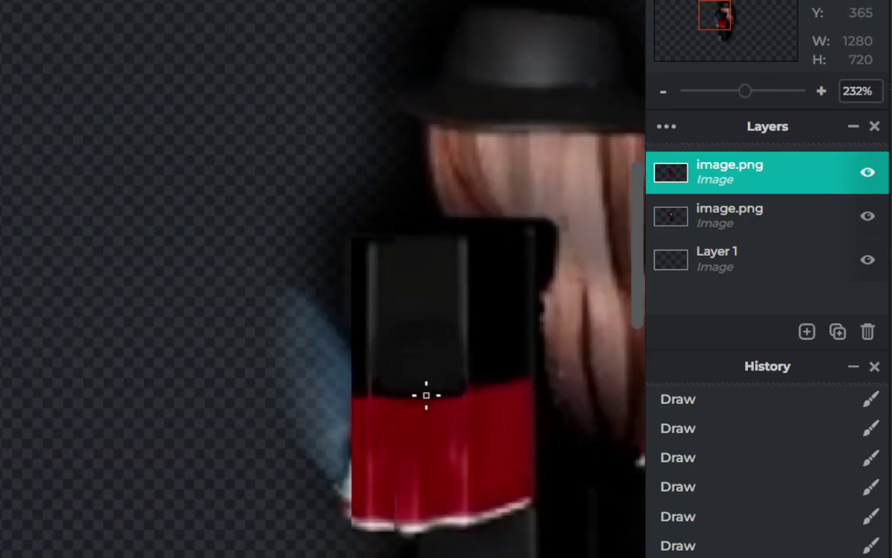
pyautogui.scroll(-3, 425, 394)
pyautogui.scroll(-5, 438, 399)
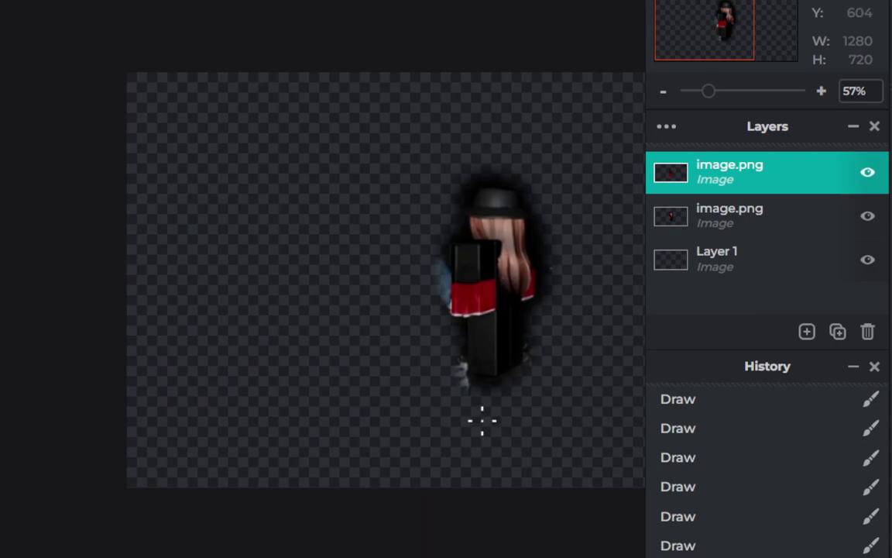
pyautogui.scroll(-2, 482, 421)
# Paint along the black-and-red edge several times, undoing each unsuccessful stroke.
pyautogui.click(351, 269)
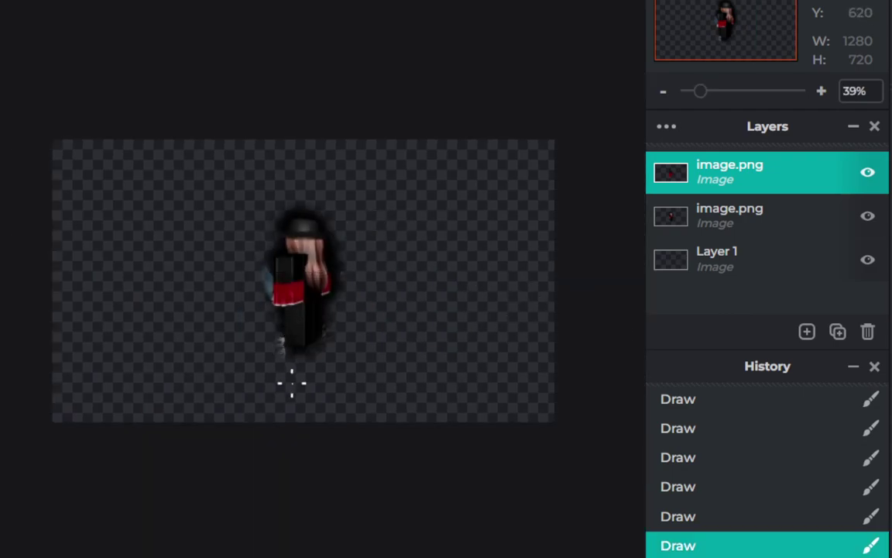
pyautogui.scroll(3, 349, 255)
pyautogui.scroll(3, 289, 255)
pyautogui.scroll(4, 150, 318)
pyautogui.scroll(3, 178, 327)
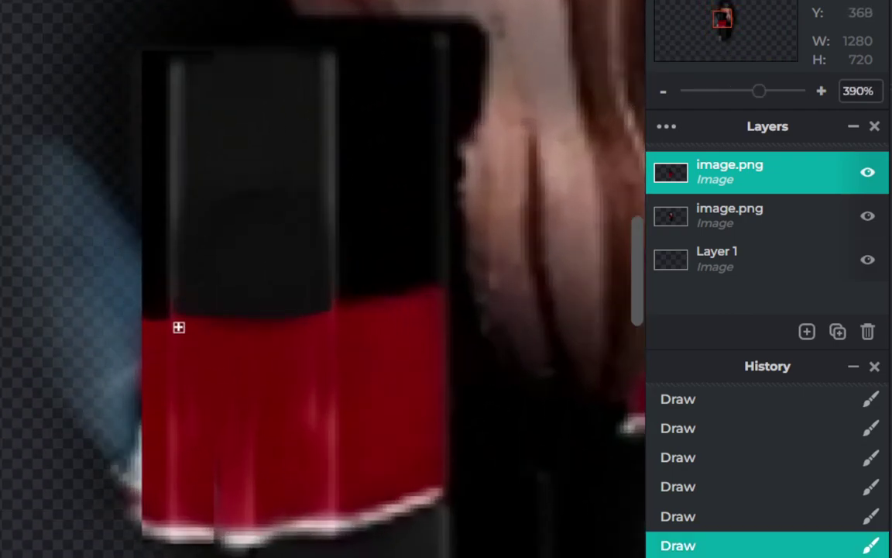
pyautogui.moveTo(180, 317); pyautogui.dragTo(357, 318)
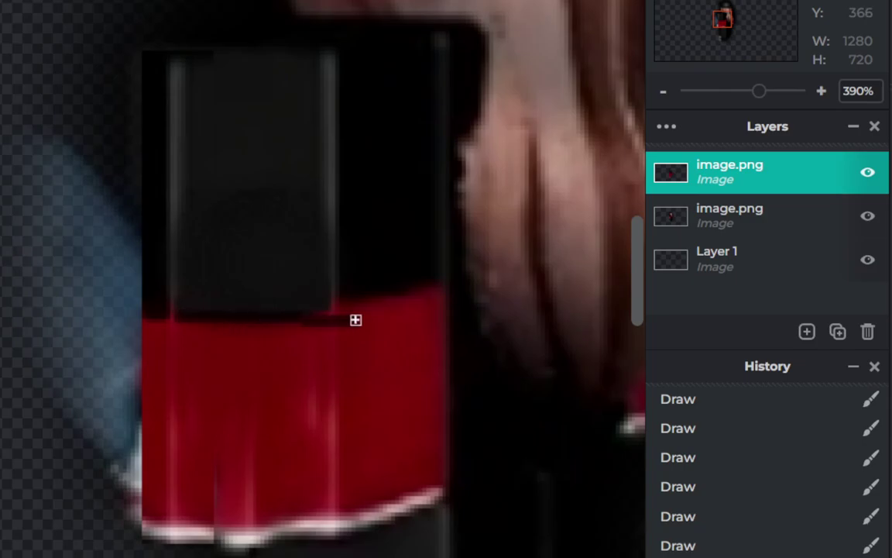
pyautogui.hotkey('ctrl', 'z')
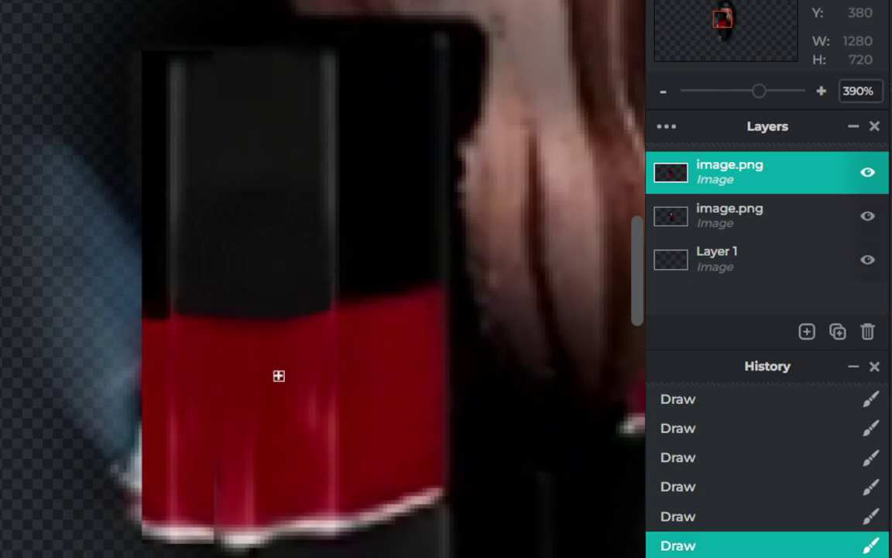
pyautogui.moveTo(180, 318); pyautogui.dragTo(239, 320)
pyautogui.hotkey('ctrl', 'z')
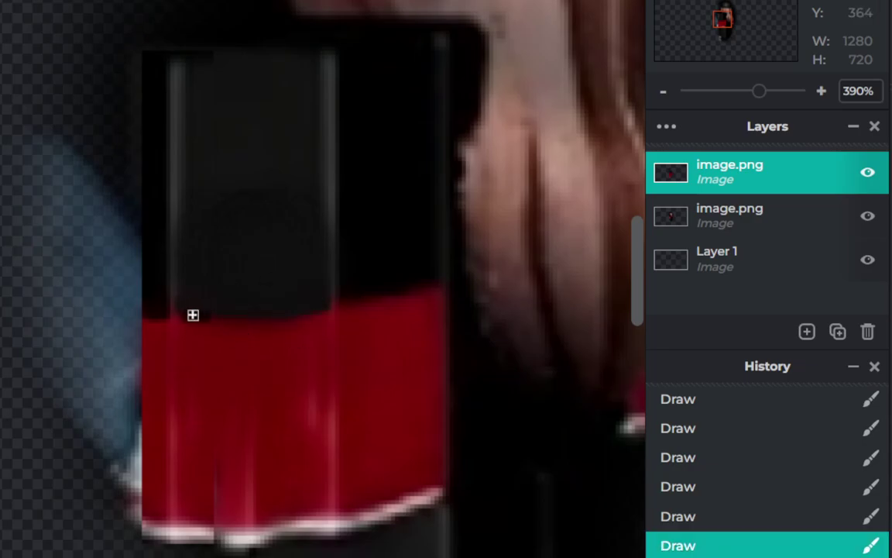
pyautogui.moveTo(318, 317); pyautogui.dragTo(330, 314)
pyautogui.hotkey('ctrl', 'z')
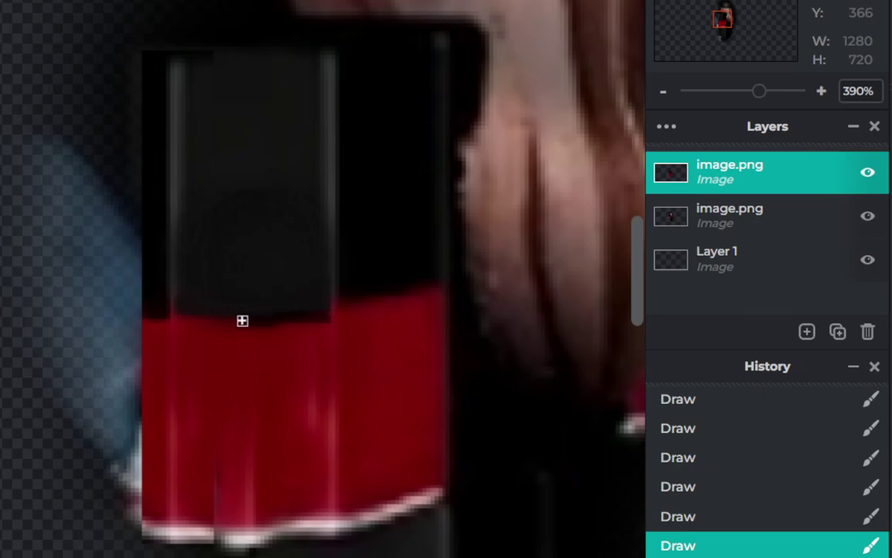
pyautogui.moveTo(172, 323); pyautogui.dragTo(240, 321)
pyautogui.hotkey('ctrl', 'z')
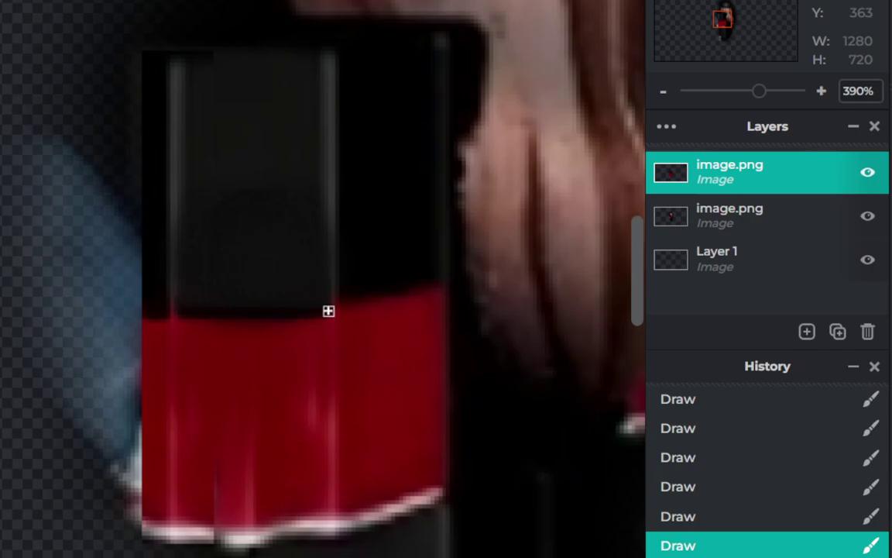
# Repaint the red edge higher with a diagonal brush stroke.
pyautogui.scroll(-2, 328, 311)
pyautogui.scroll(-2, 271, 361)
pyautogui.scroll(-3, 289, 367)
pyautogui.scroll(-1, 293, 381)
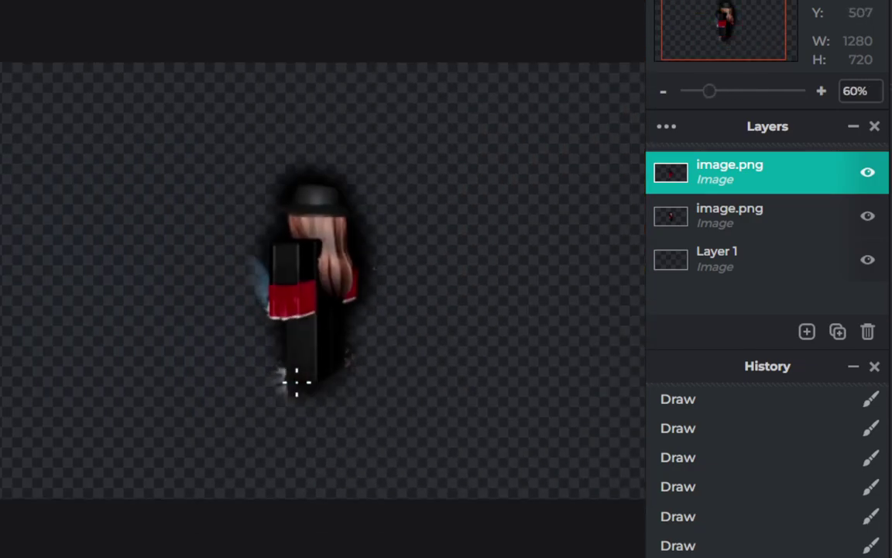
pyautogui.scroll(1, 297, 382)
pyautogui.scroll(3, 299, 285)
pyautogui.scroll(3, 303, 299)
pyautogui.scroll(2, 300, 293)
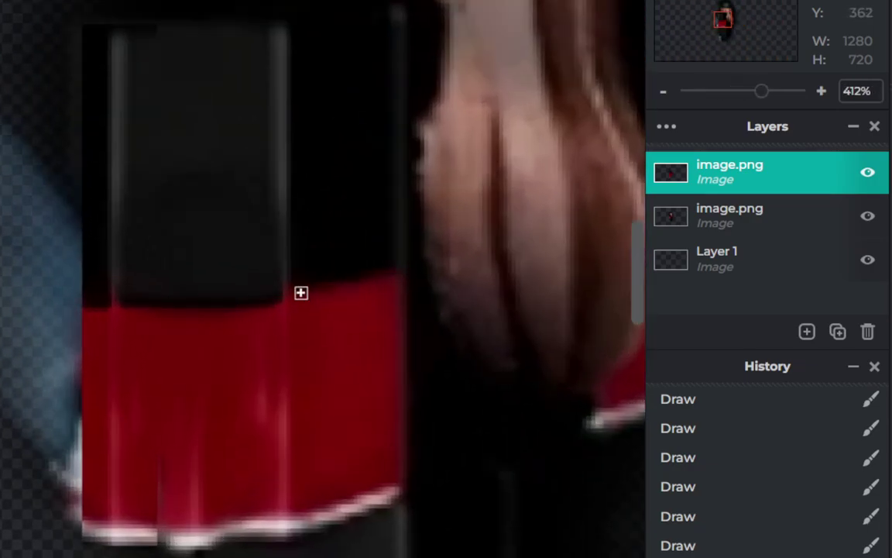
pyautogui.scroll(3, 300, 293)
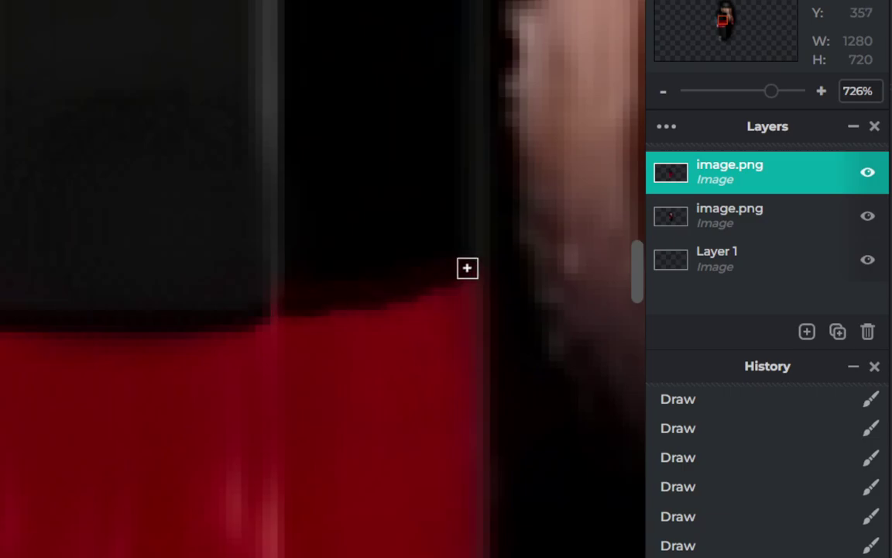
pyautogui.hotkey('ctrl', 'z')
pyautogui.moveTo(431, 267); pyautogui.dragTo(309, 303)
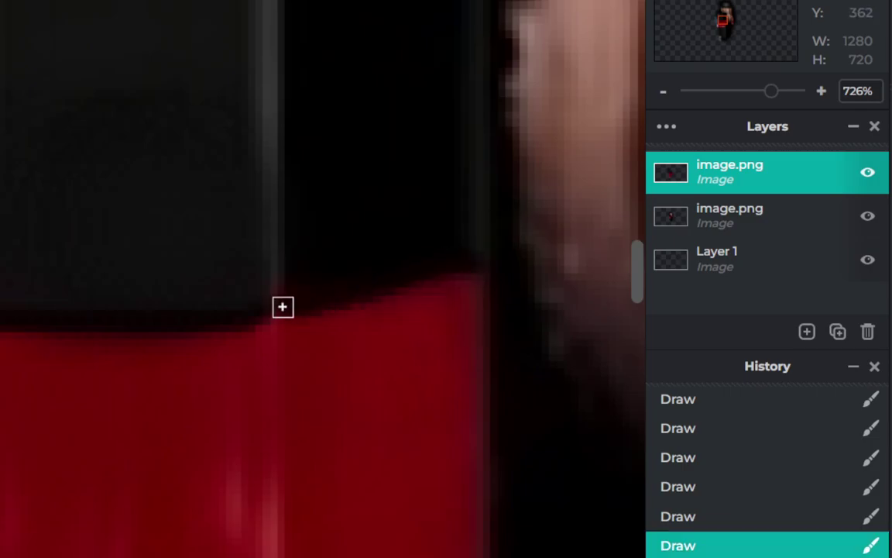
# Sample the skirt's red colour while zooming in and out around the edge.
pyautogui.scroll(-3, 354, 278)
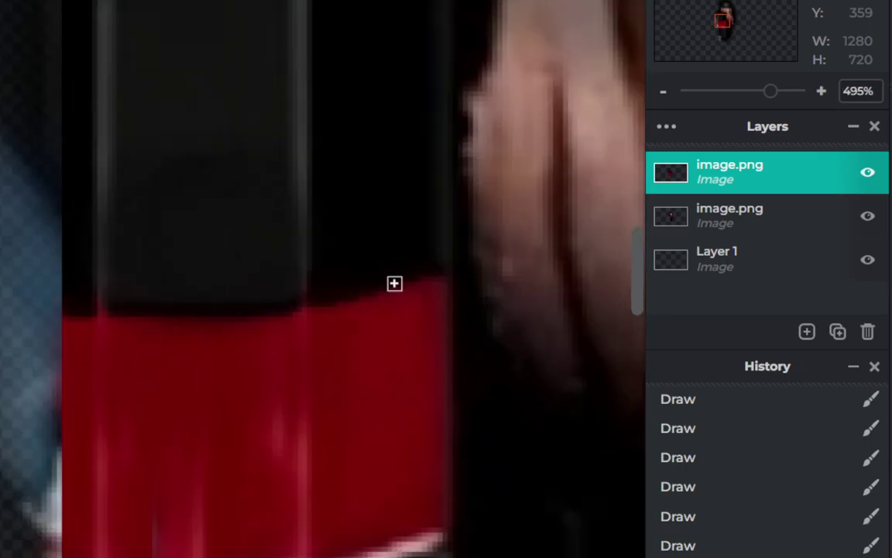
pyautogui.scroll(-3, 394, 283)
pyautogui.scroll(-3, 408, 283)
pyautogui.scroll(-3, 398, 299)
pyautogui.scroll(-2, 388, 331)
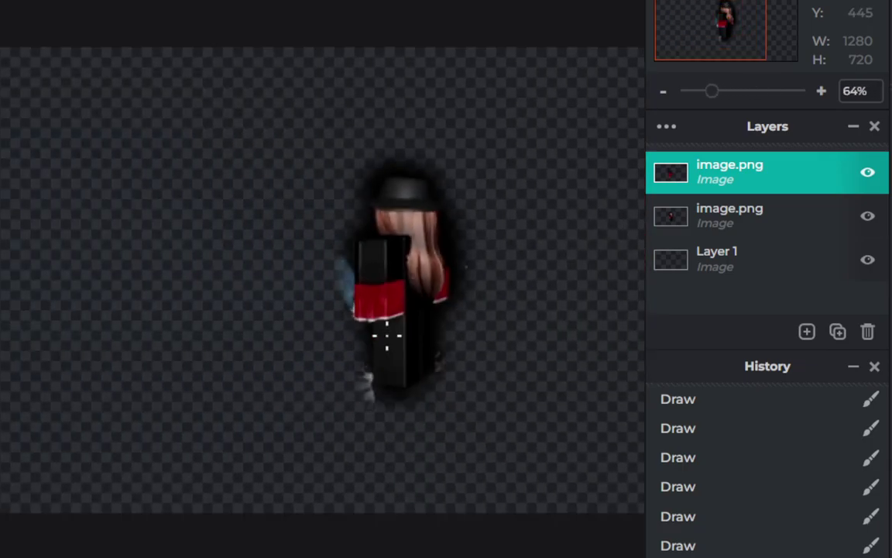
pyautogui.scroll(-1, 387, 336)
pyautogui.scroll(-1, 386, 338)
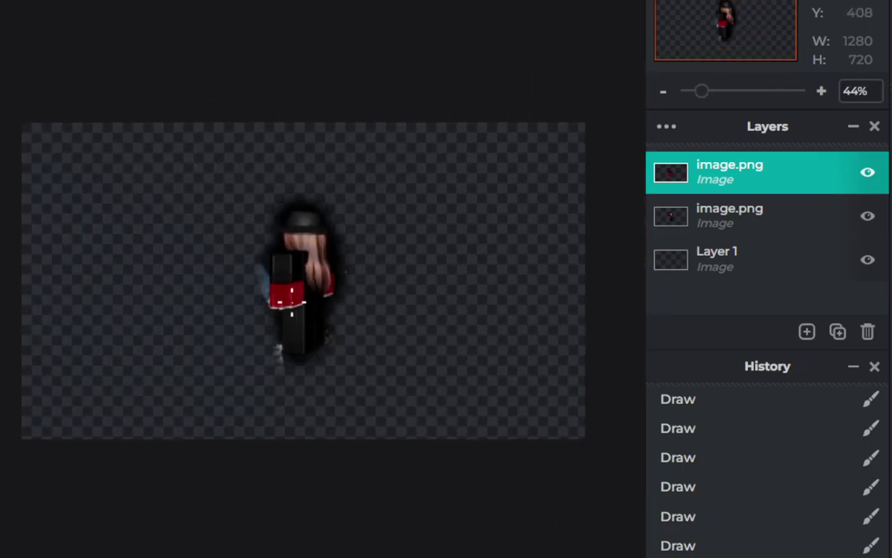
pyautogui.scroll(3, 292, 308)
pyautogui.scroll(2, 259, 293)
pyautogui.scroll(4, 281, 291)
pyautogui.scroll(1, 260, 272)
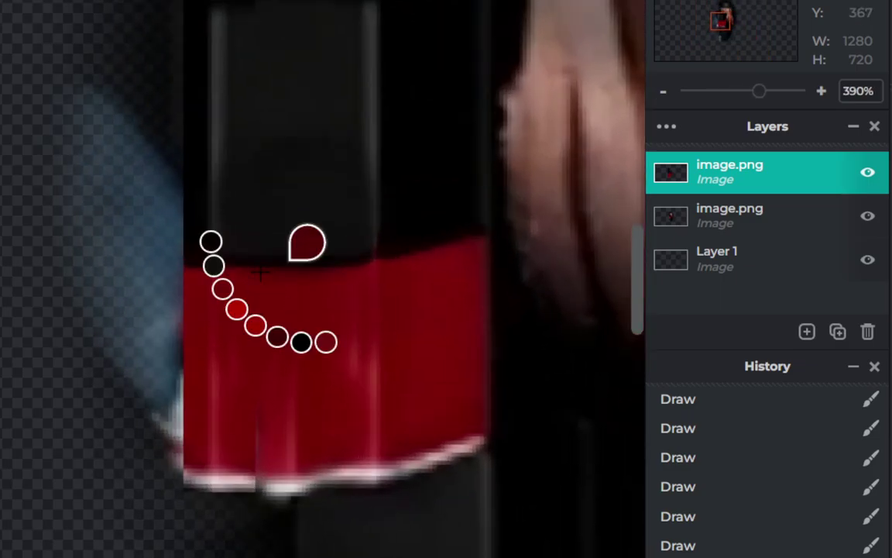
pyautogui.click(260, 273)
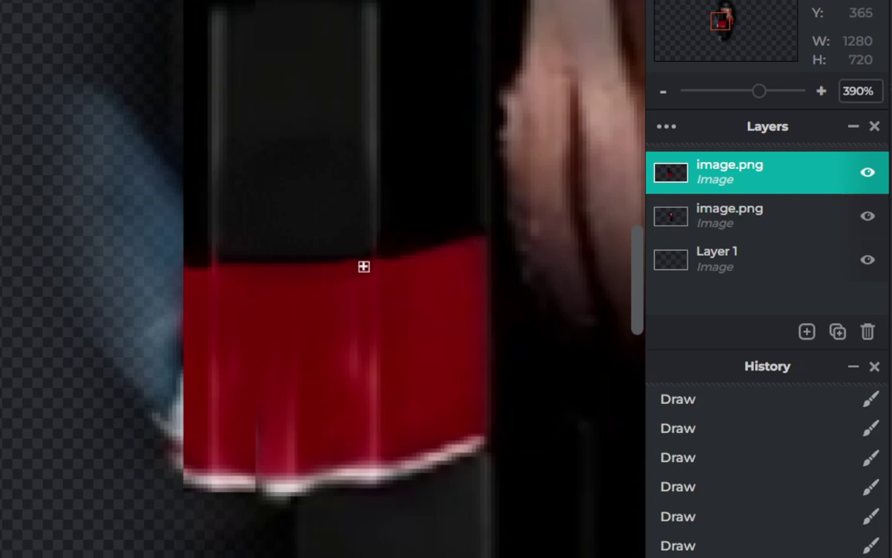
pyautogui.scroll(-3, 225, 286)
pyautogui.scroll(-2, 333, 325)
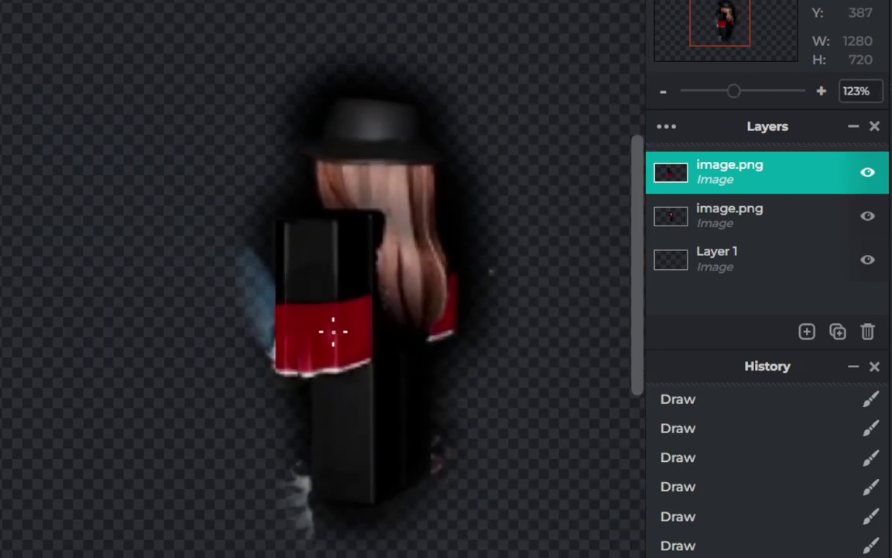
pyautogui.scroll(-3, 332, 340)
pyautogui.scroll(-1, 340, 336)
pyautogui.scroll(-2, 341, 336)
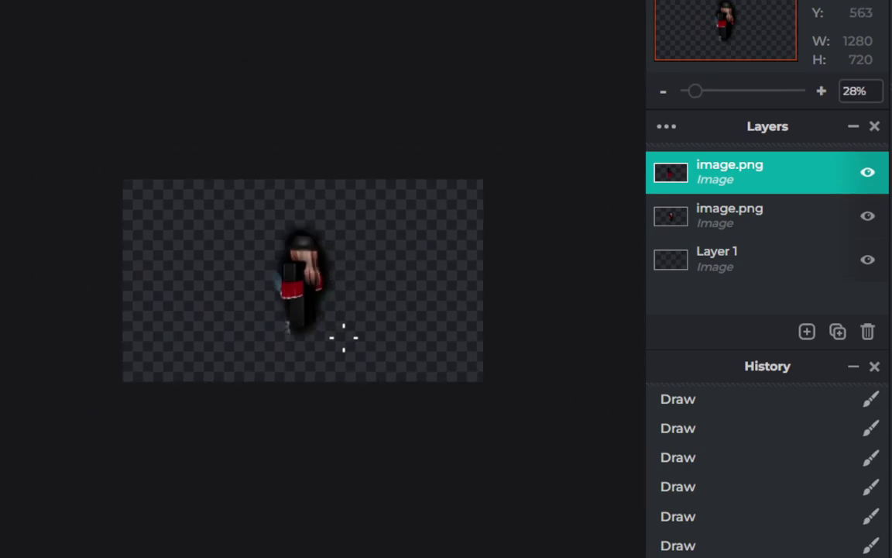
pyautogui.scroll(1, 344, 337)
pyautogui.scroll(1, 234, 285)
pyautogui.scroll(2, 205, 281)
# Clear the stray blue stroke from a tall strip left of the torso on the second image.png layer.
pyautogui.scroll(1, 205, 281)
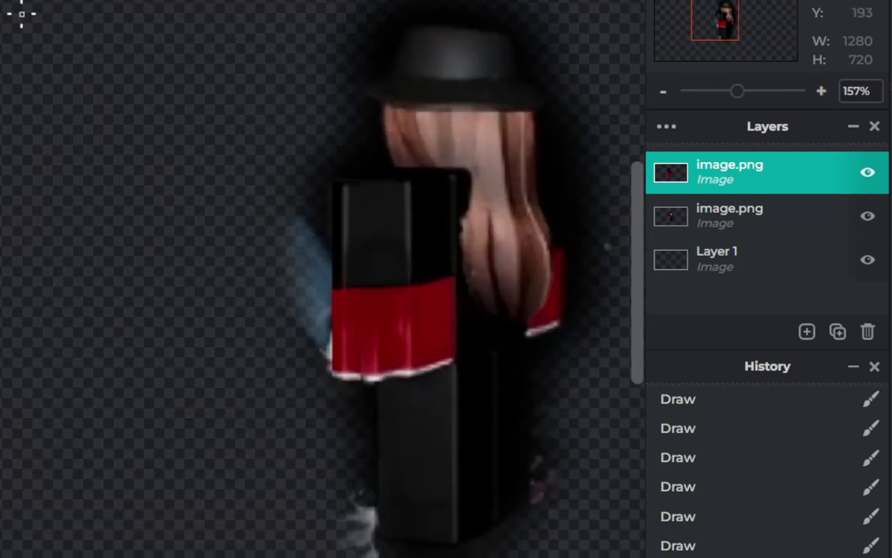
pyautogui.moveTo(221, 65); pyautogui.dragTo(331, 432)
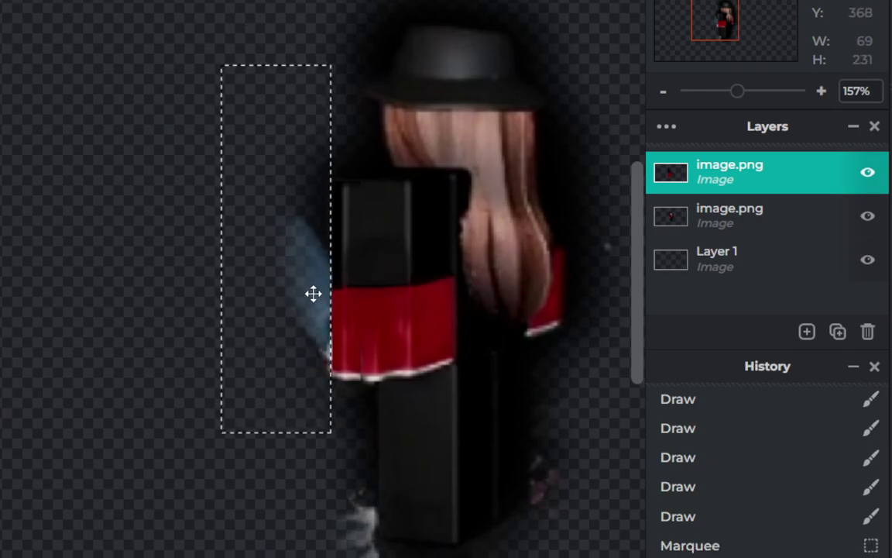
pyautogui.click(728, 215)
pyautogui.press('Delete')
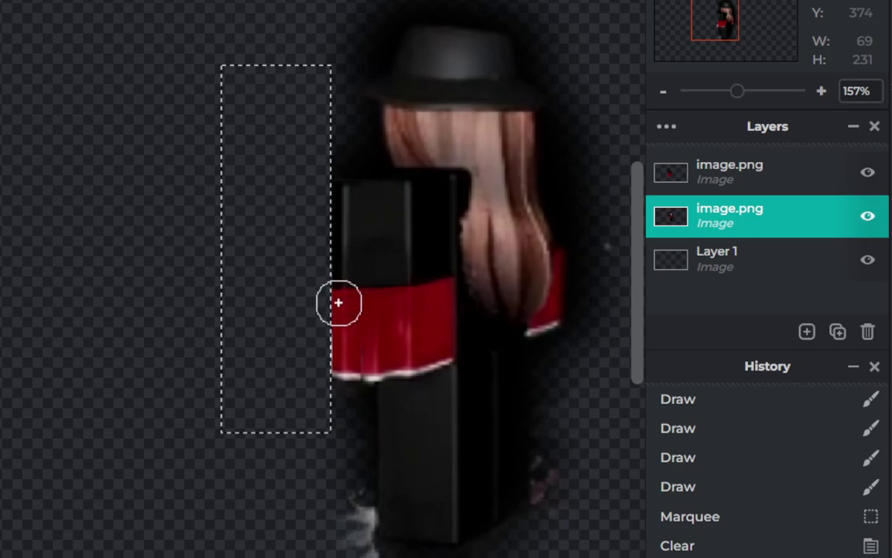
# Try Detail-brush retouches on the figure's left edge, undo each one, and deselect.
pyautogui.moveTo(331, 372); pyautogui.dragTo(339, 313)
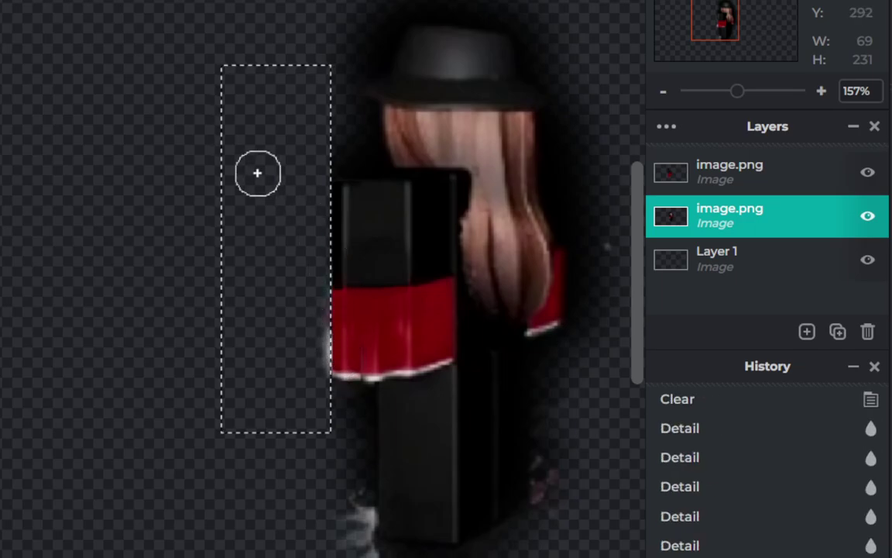
pyautogui.hotkey('ctrl', 'z')
pyautogui.hotkey('ctrl', 'z')
pyautogui.hotkey('ctrl', 'z')
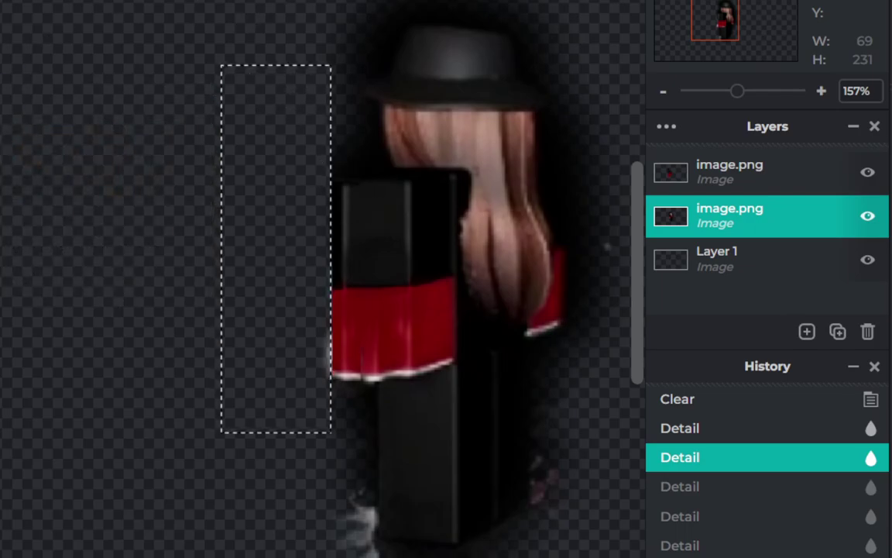
pyautogui.moveTo(348, 194); pyautogui.dragTo(371, 331)
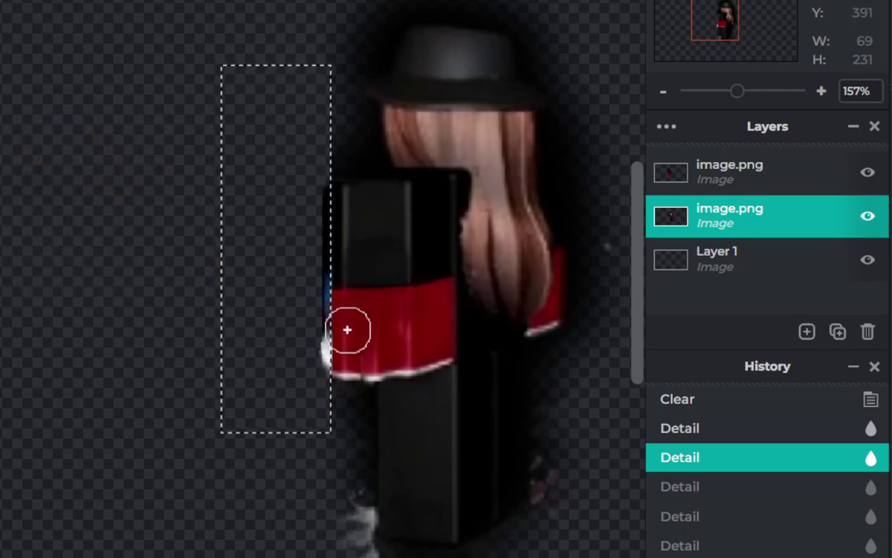
pyautogui.hotkey('ctrl', 'z')
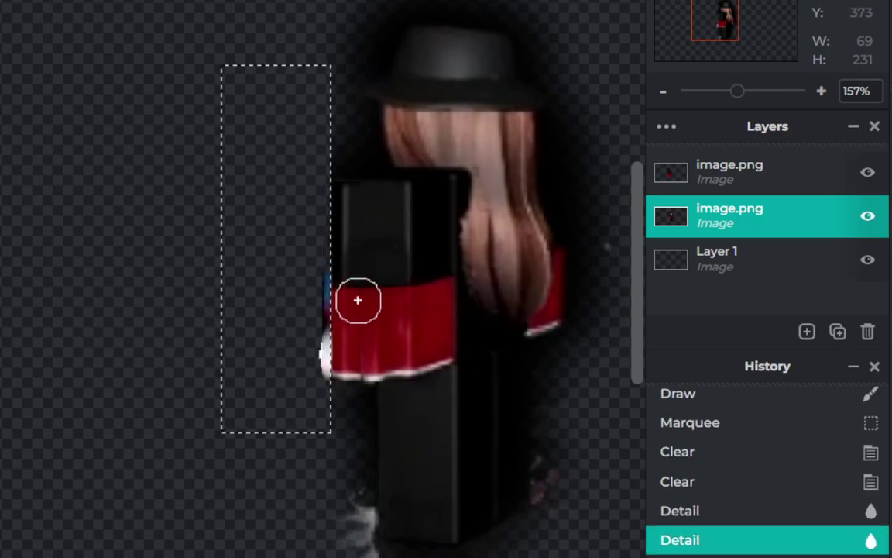
pyautogui.moveTo(358, 300); pyautogui.dragTo(363, 412)
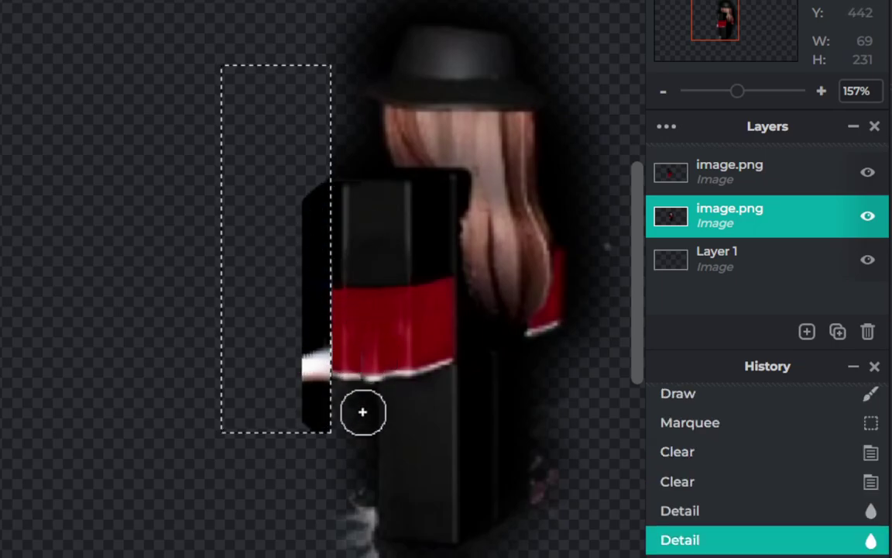
pyautogui.hotkey('ctrl', 'z')
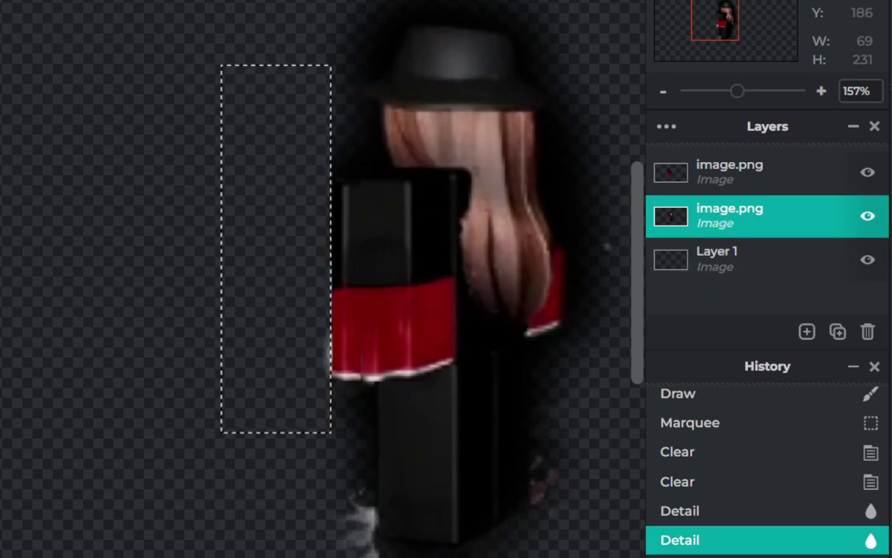
pyautogui.hotkey('ctrl', 'd')
pyautogui.click(262, 211)
# On the second image.png layer, try smudging the hat, hair and torso, undoing each stroke.
pyautogui.click(412, 245)
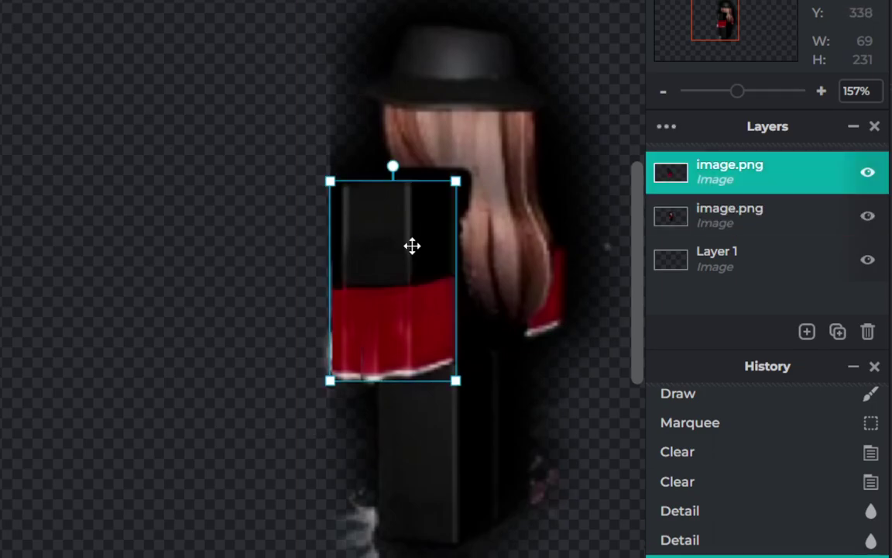
pyautogui.click(417, 124)
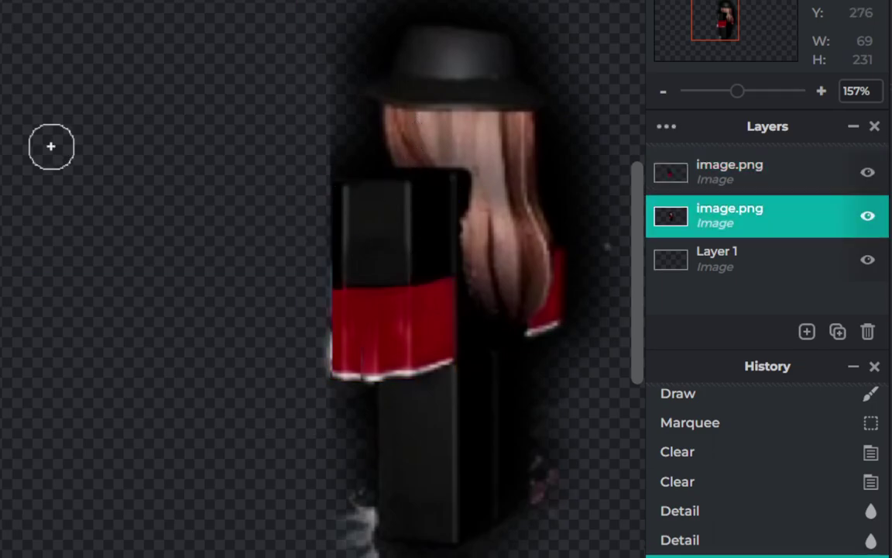
pyautogui.moveTo(384, 203)
pyautogui.mouseDown()
pyautogui.moveTo(439, 123)
pyautogui.moveTo(408, 78)
pyautogui.moveTo(383, 229)
pyautogui.moveTo(484, 319)
pyautogui.mouseUp()
pyautogui.hotkey('ctrl', 'z')
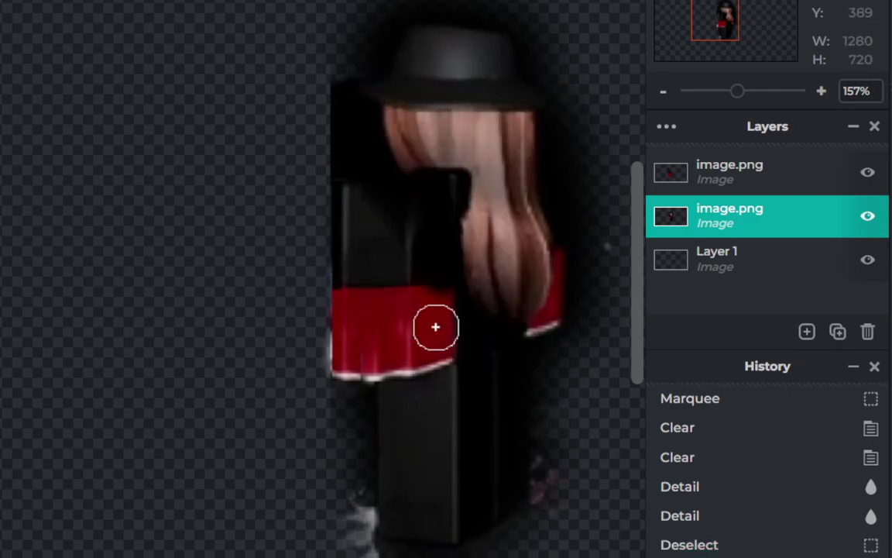
pyautogui.hotkey('ctrl', 'z')
pyautogui.moveTo(367, 219)
pyautogui.mouseDown()
pyautogui.moveTo(363, 304)
pyautogui.moveTo(414, 328)
pyautogui.mouseUp()
pyautogui.hotkey('ctrl', 'z')
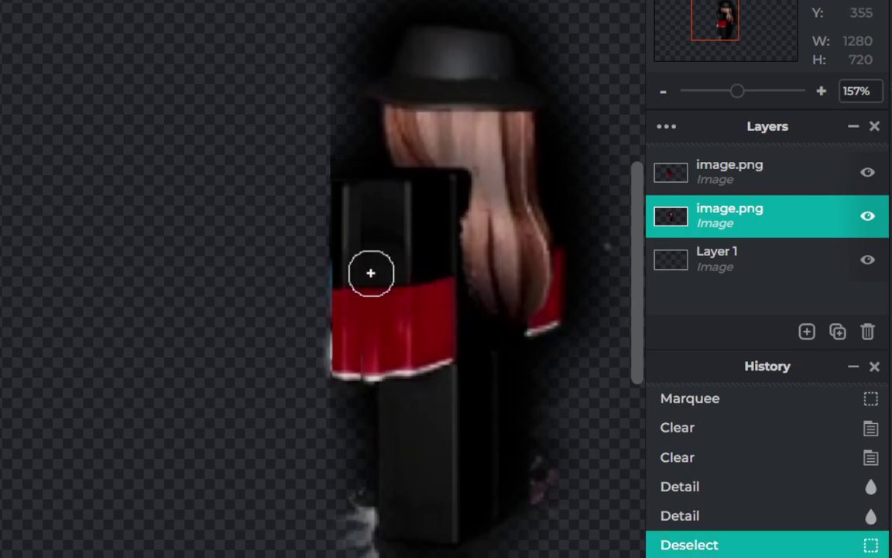
# Try darkening around the character's lower legs and feet, then undo it.
pyautogui.scroll(-2, 313, 359)
pyautogui.scroll(-5, 333, 366)
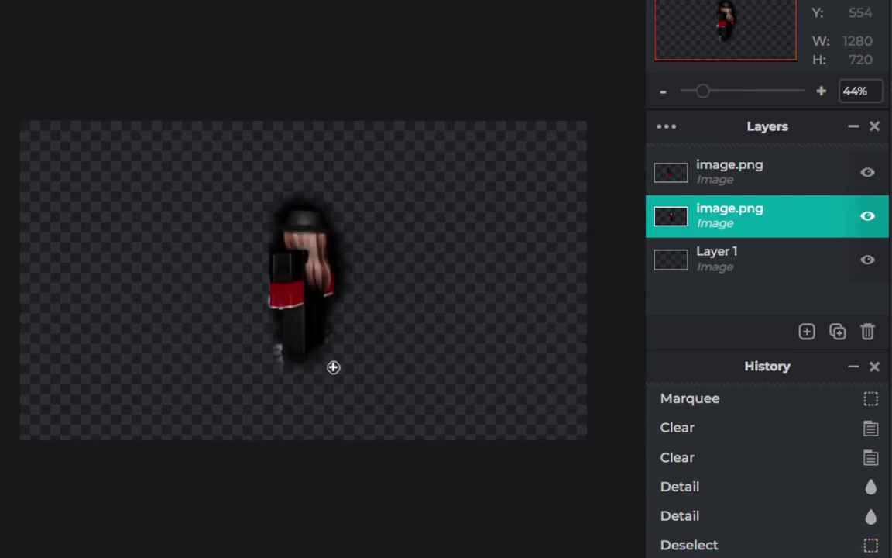
pyautogui.scroll(-4, 337, 363)
pyautogui.scroll(1, 337, 363)
pyautogui.scroll(2, 299, 290)
pyautogui.scroll(2, 296, 317)
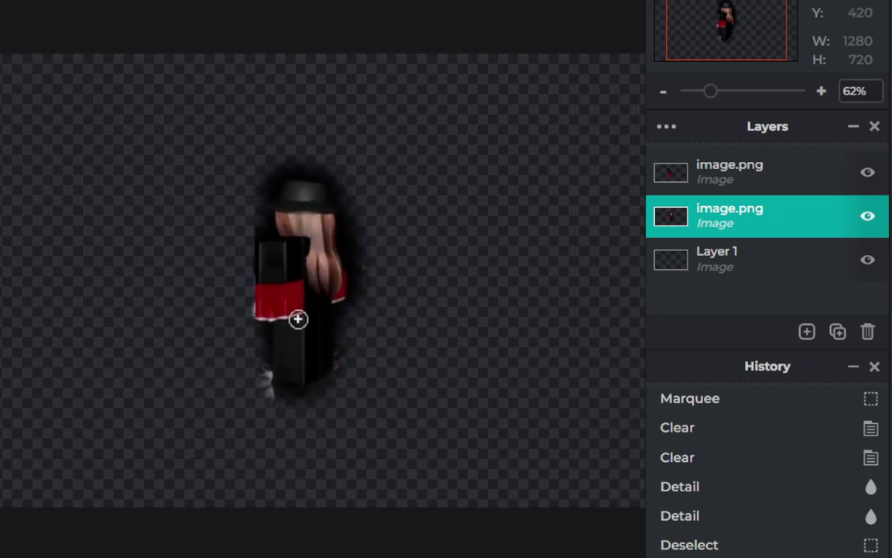
pyautogui.scroll(3, 273, 394)
pyautogui.moveTo(273, 394)
pyautogui.mouseDown()
pyautogui.moveTo(225, 478)
pyautogui.moveTo(363, 472)
pyautogui.moveTo(323, 446)
pyautogui.moveTo(412, 379)
pyautogui.moveTo(376, 365)
pyautogui.moveTo(506, 386)
pyautogui.moveTo(480, 456)
pyautogui.mouseUp()
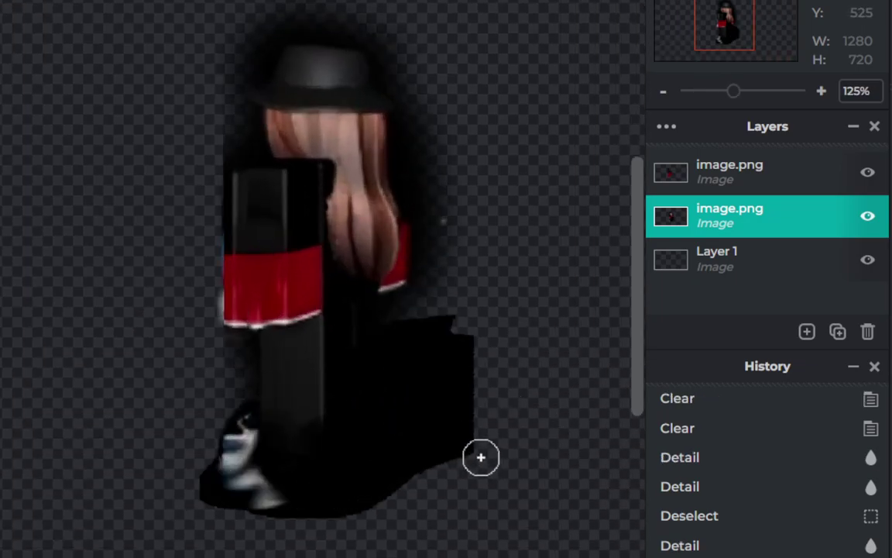
pyautogui.scroll(-3, 402, 437)
pyautogui.scroll(-1, 402, 437)
pyautogui.hotkey('ctrl', 'z')
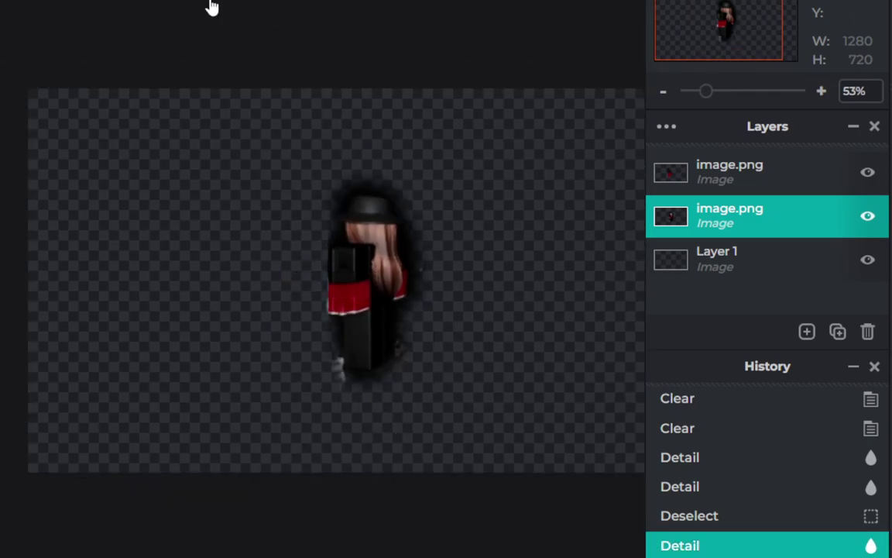
pyautogui.scroll(2, 393, 364)
pyautogui.scroll(1, 363, 281)
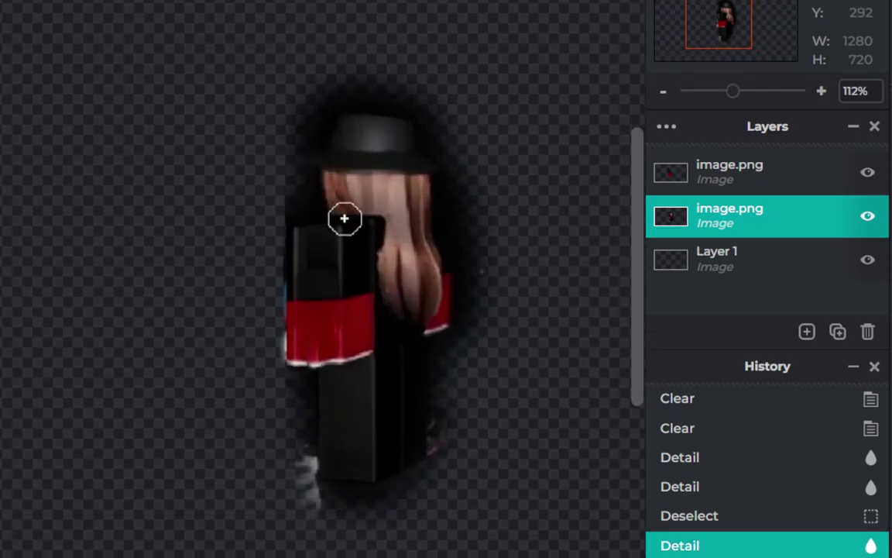
# Retouch the hair just below the hat with Detail strokes, undoing the last one.
pyautogui.moveTo(310, 159)
pyautogui.mouseDown()
pyautogui.moveTo(349, 184)
pyautogui.moveTo(329, 201)
pyautogui.mouseUp()
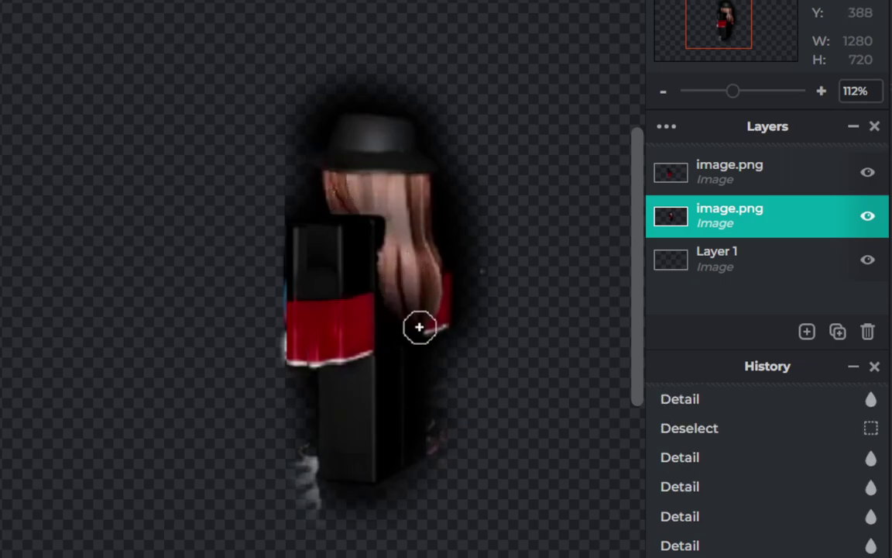
pyautogui.moveTo(419, 327); pyautogui.dragTo(423, 321)
pyautogui.moveTo(425, 234); pyautogui.dragTo(427, 183)
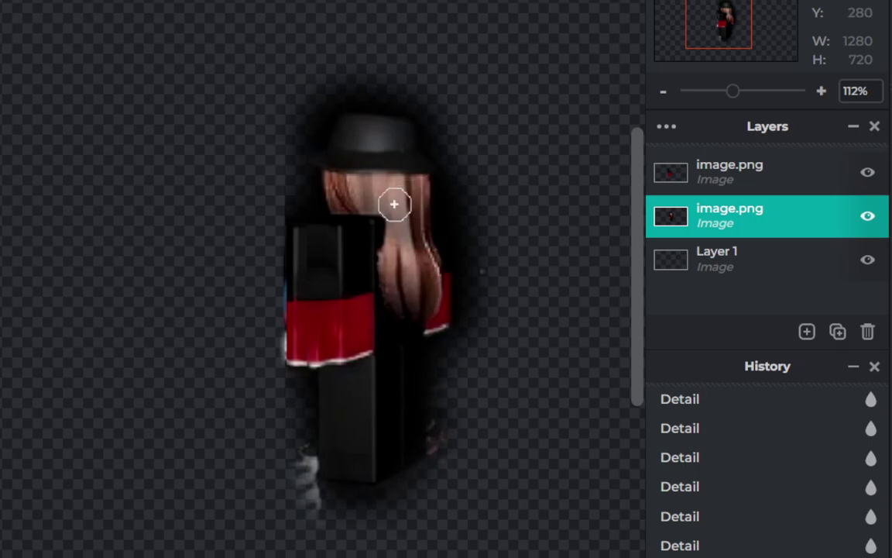
pyautogui.scroll(-2, 379, 225)
pyautogui.scroll(-3, 372, 256)
pyautogui.scroll(-2, 376, 267)
pyautogui.scroll(1, 341, 275)
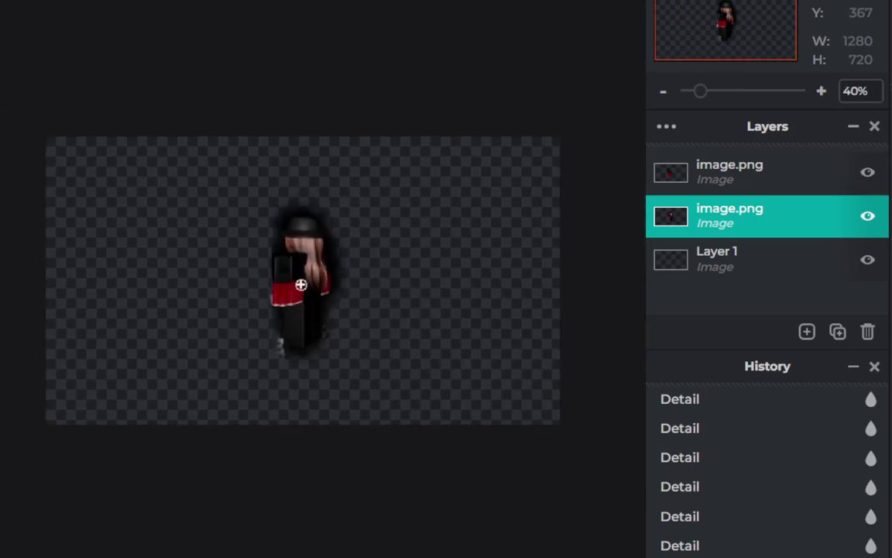
pyautogui.scroll(2, 301, 285)
pyautogui.scroll(2, 298, 302)
pyautogui.scroll(1, 264, 271)
pyautogui.scroll(2, 209, 170)
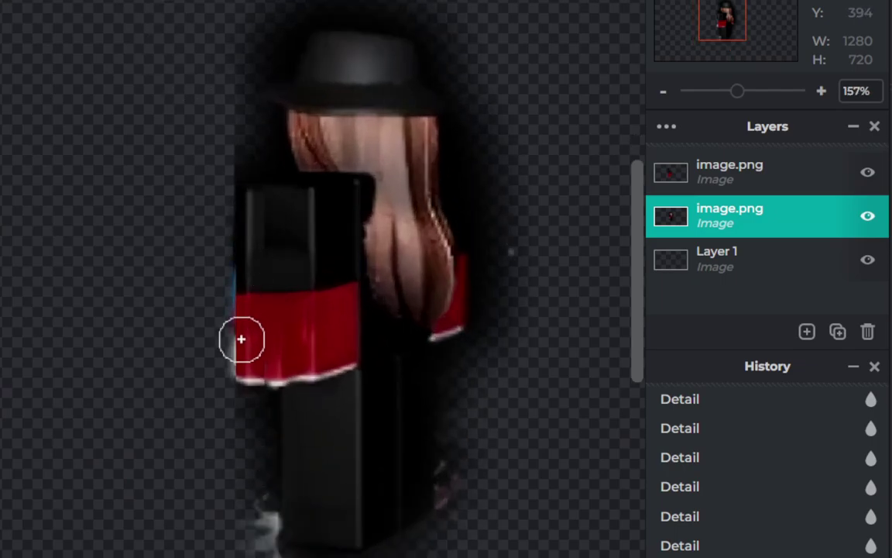
pyautogui.hotkey('ctrl', 'z')
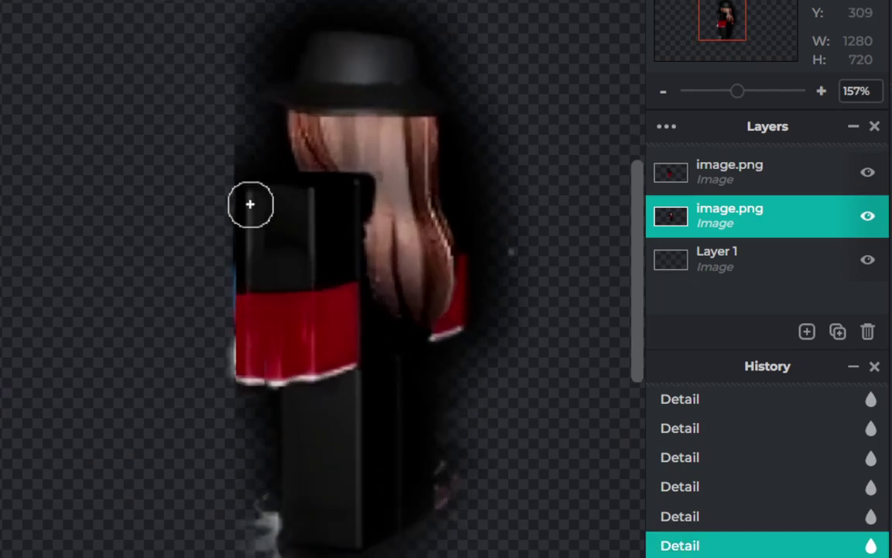
# On the top image.png layer, retouch the character's left edge.
pyautogui.click(689, 175)
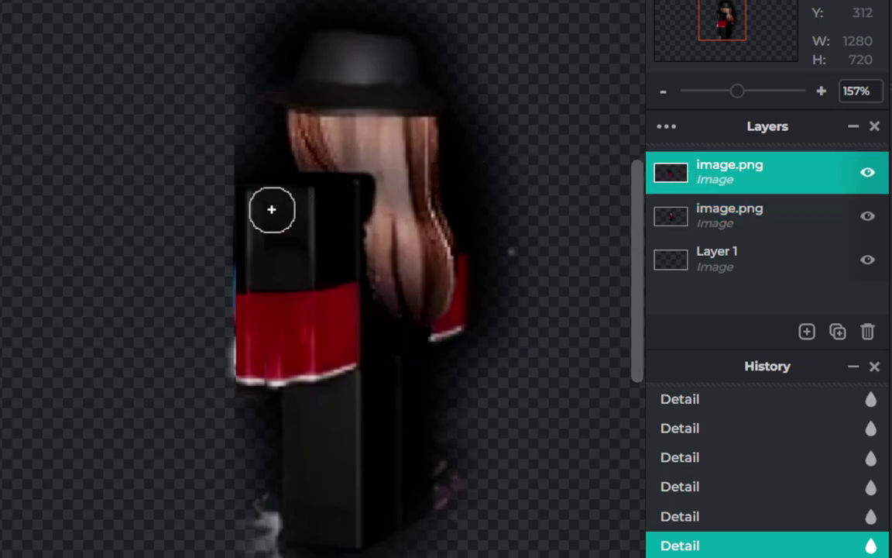
pyautogui.moveTo(272, 287); pyautogui.dragTo(266, 223)
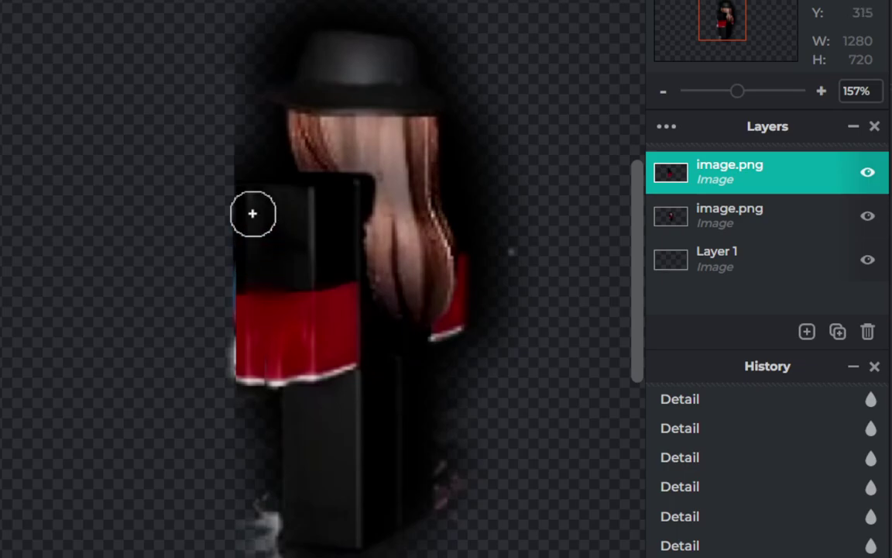
pyautogui.scroll(-2, 350, 347)
pyautogui.scroll(-3, 404, 359)
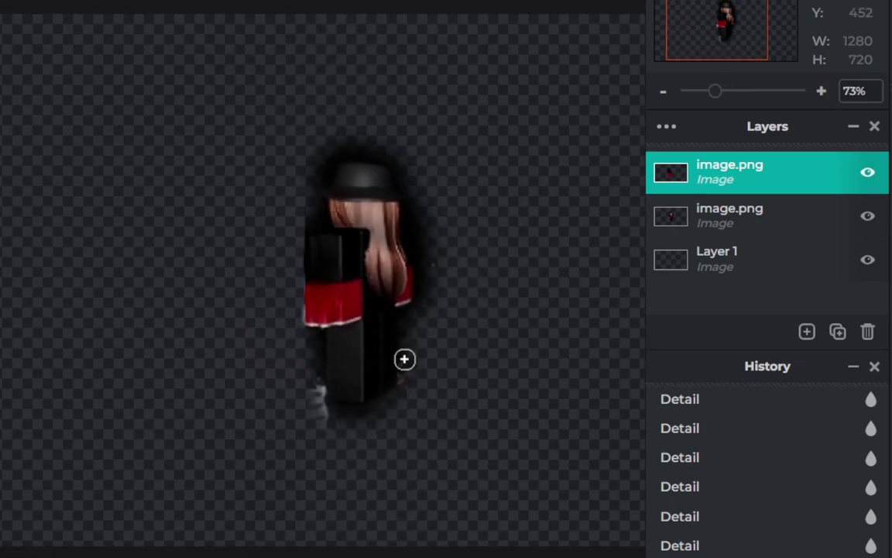
pyautogui.scroll(-3, 406, 359)
pyautogui.scroll(2, 405, 359)
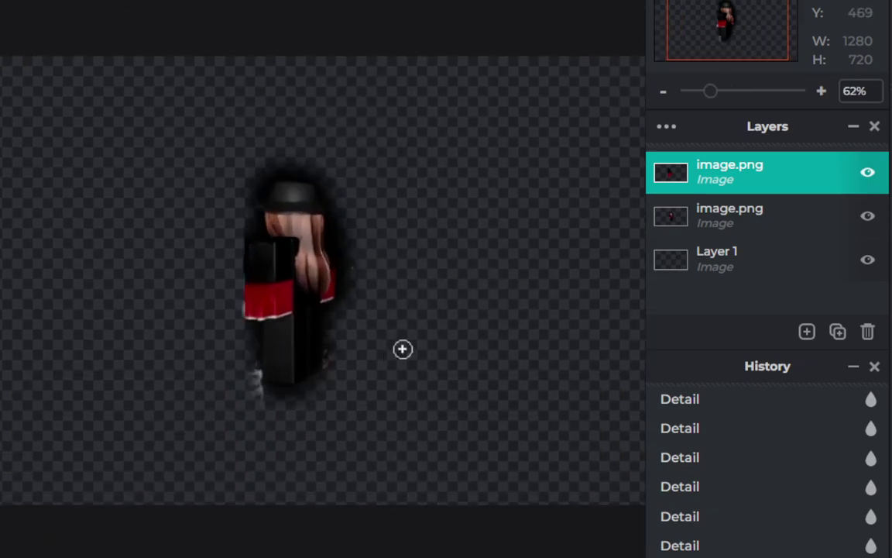
pyautogui.scroll(2, 387, 310)
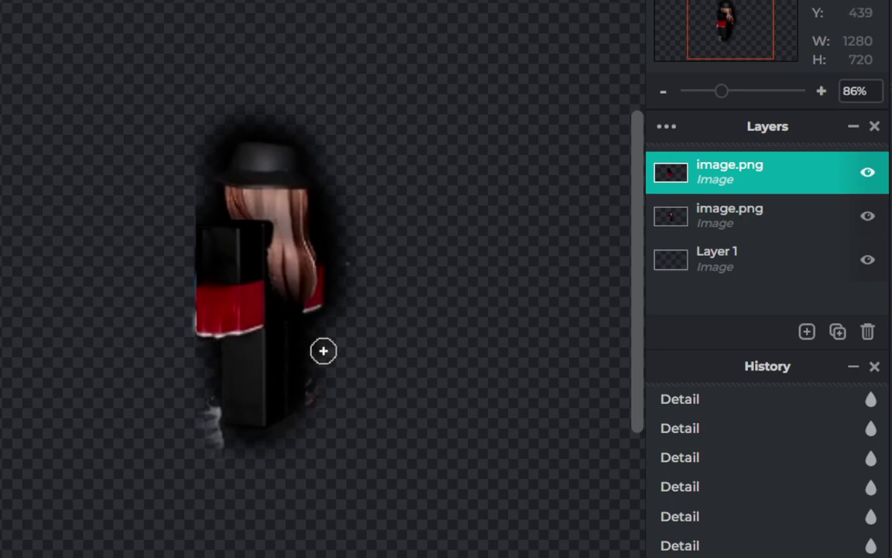
pyautogui.scroll(-2, 292, 217)
pyautogui.scroll(-2, 265, 294)
pyautogui.scroll(-2, 280, 217)
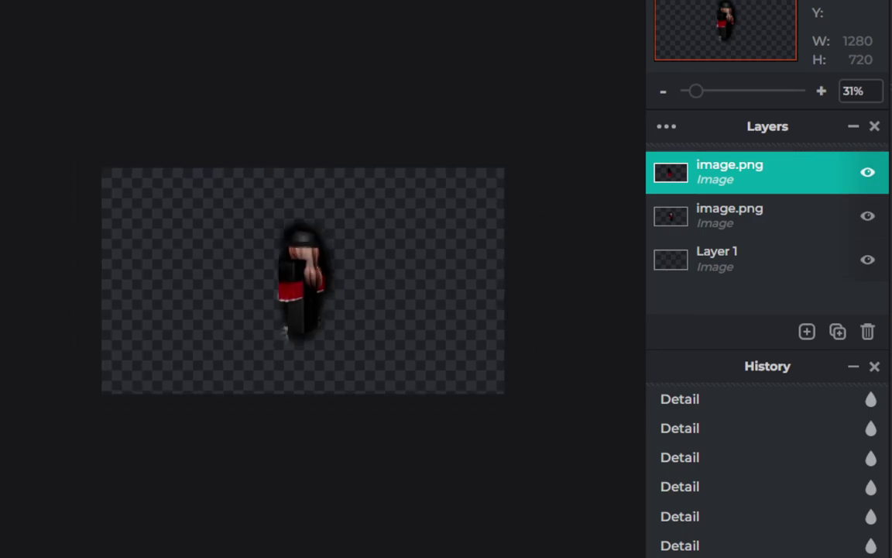
# Select both character layers, try Flatten Image, then undo it to restore separate layers.
pyautogui.press('v')
pyautogui.moveTo(246, 206); pyautogui.dragTo(366, 344)
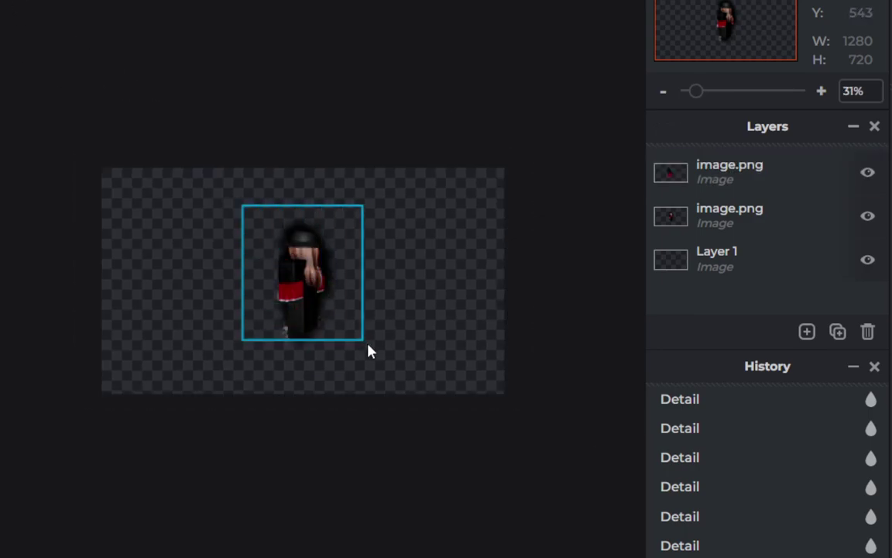
pyautogui.click(794, 220)
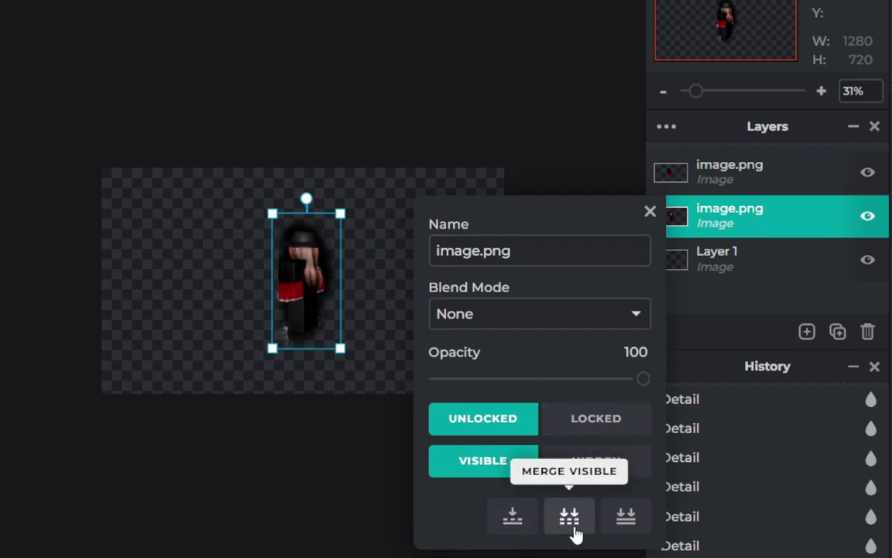
pyautogui.click(625, 518)
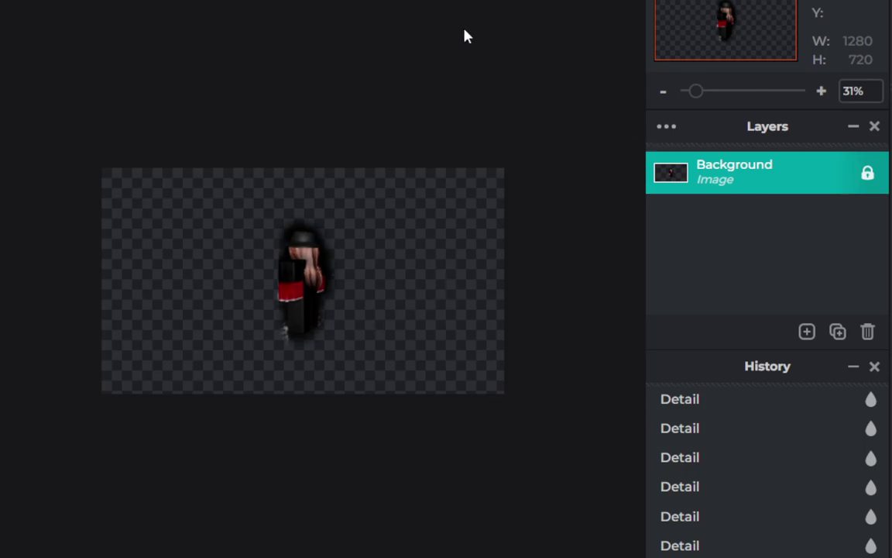
pyautogui.click(116, 146)
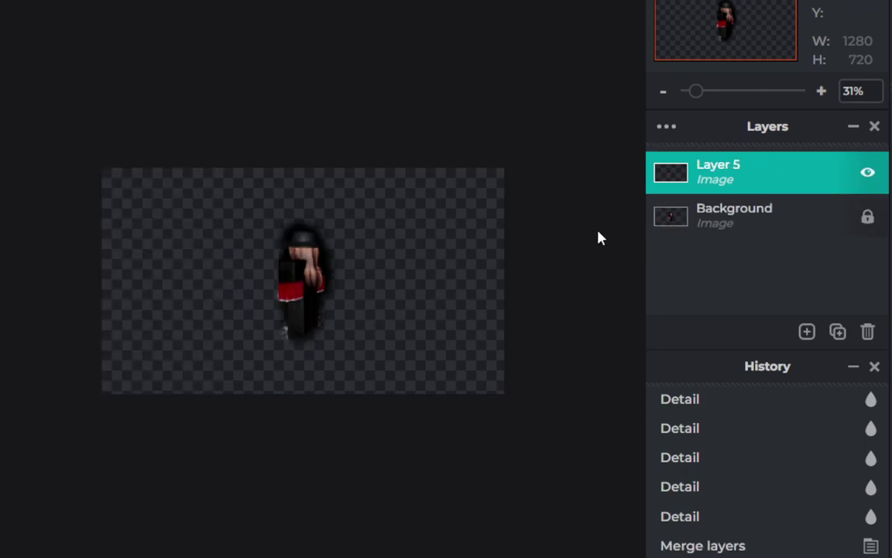
pyautogui.scroll(2, 303, 279)
pyautogui.scroll(2, 302, 279)
pyautogui.click(577, 230)
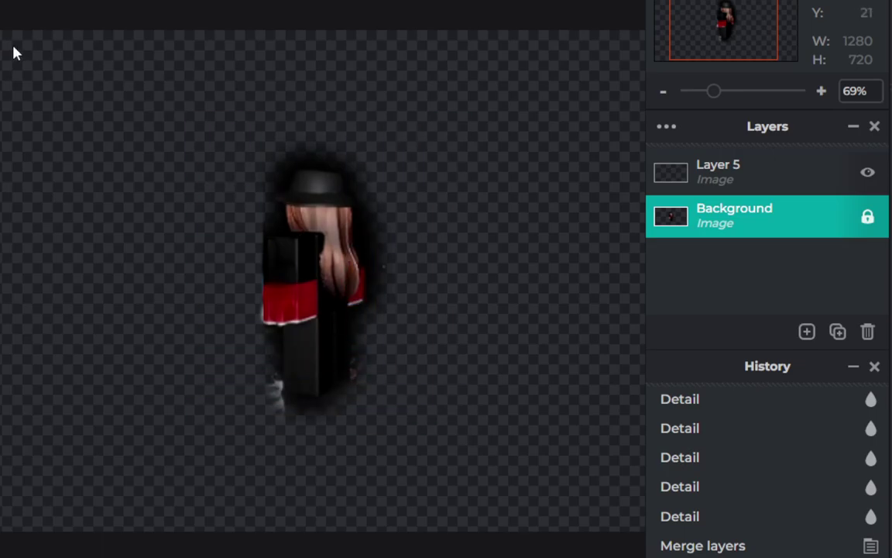
pyautogui.hotkey('ctrl', 'z')
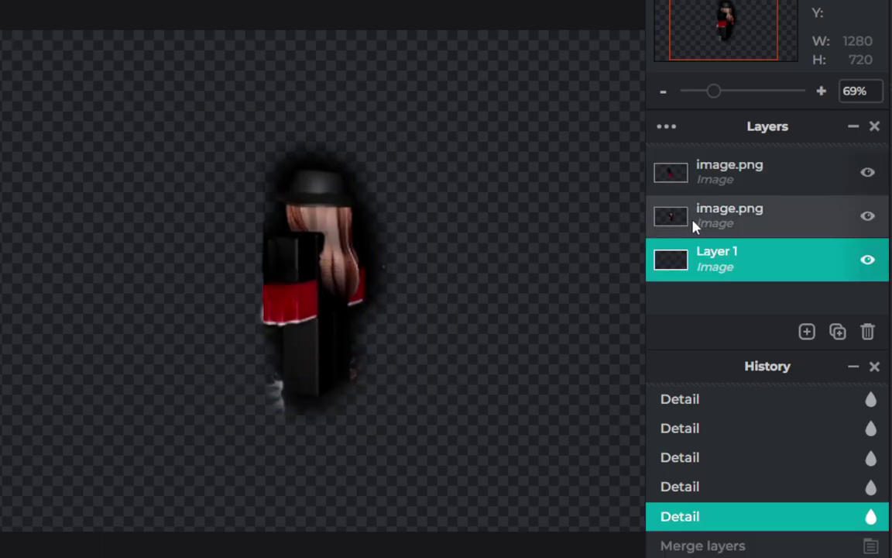
# Select both image.png layers and merge the visible layers into Layer 1.
pyautogui.click(693, 221)
pyautogui.keyDown('shift'); pyautogui.click(713, 177); pyautogui.keyUp('shift')
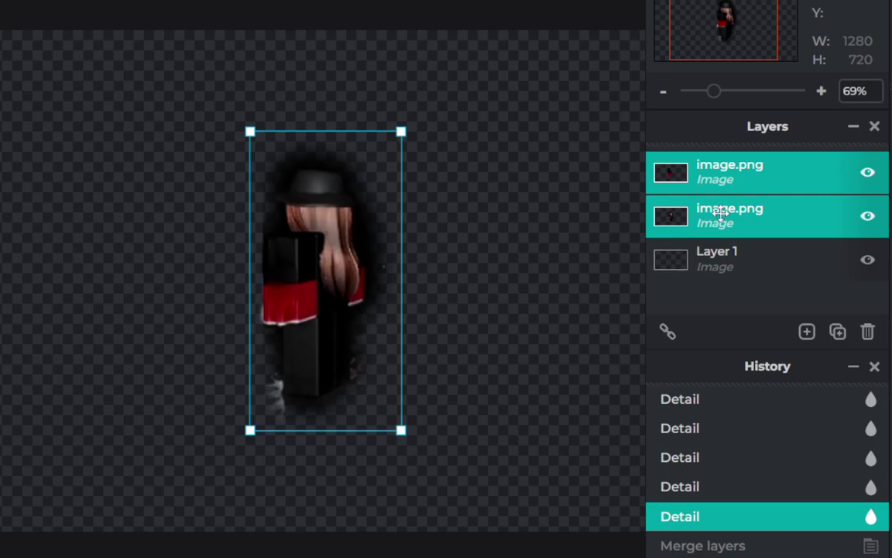
pyautogui.doubleClick(721, 214)
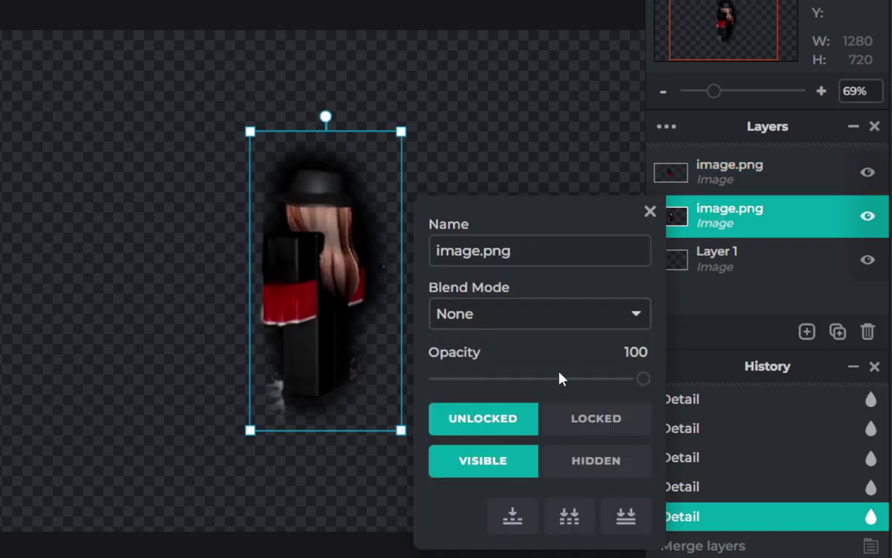
pyautogui.click(574, 521)
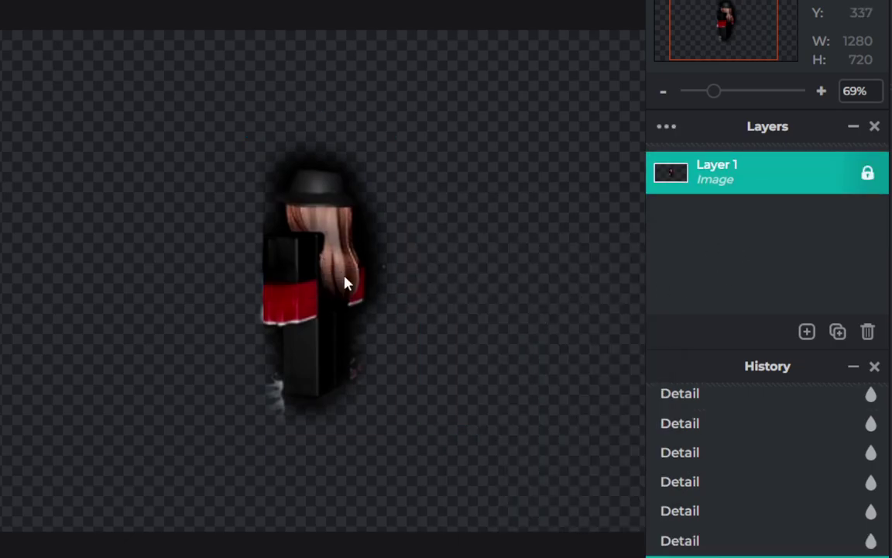
# Marquee the character and nudge it slightly on the canvas.
pyautogui.moveTo(569, 478); pyautogui.dragTo(259, 151)
pyautogui.moveTo(208, 129)
pyautogui.mouseDown()
pyautogui.moveTo(464, 428)
pyautogui.moveTo(493, 432)
pyautogui.mouseUp()
pyautogui.press('Delete')
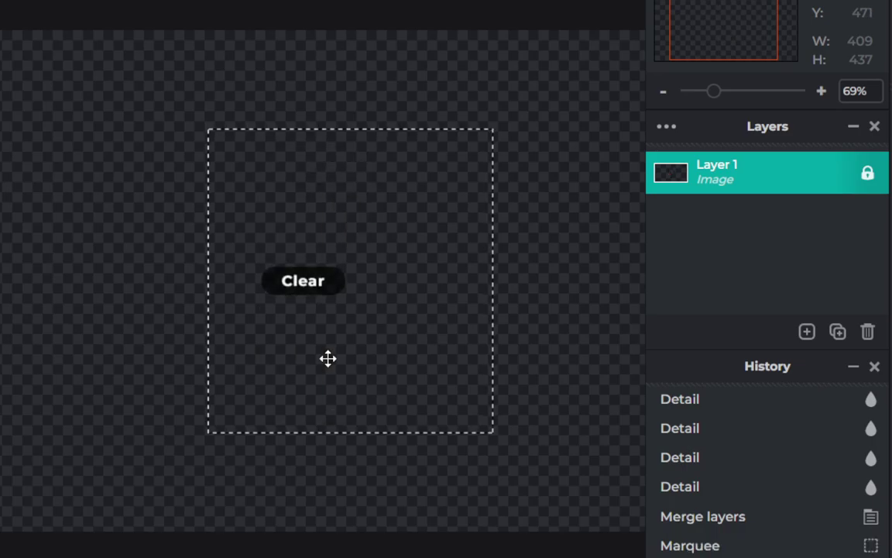
pyautogui.hotkey('ctrl', 'z')
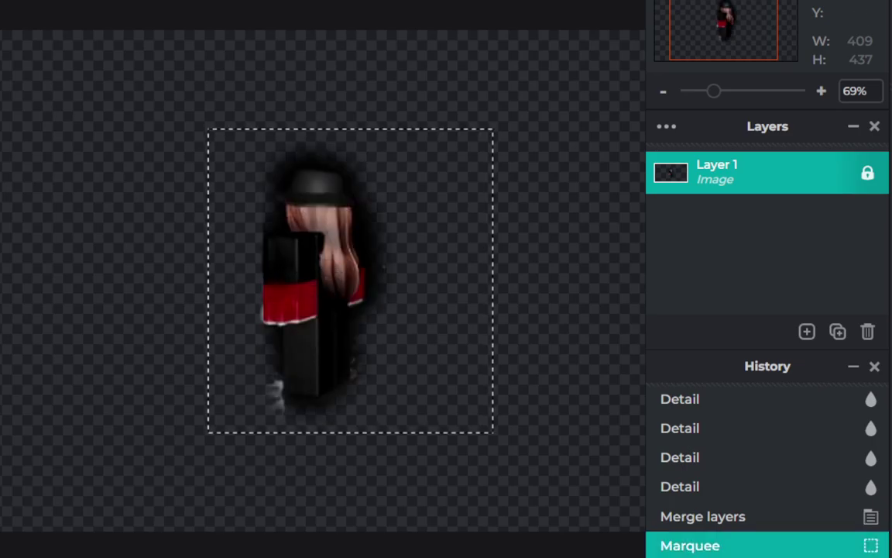
pyautogui.moveTo(330, 261)
pyautogui.mouseDown()
pyautogui.moveTo(240, 296)
pyautogui.moveTo(398, 264)
pyautogui.moveTo(353, 265)
pyautogui.mouseUp()
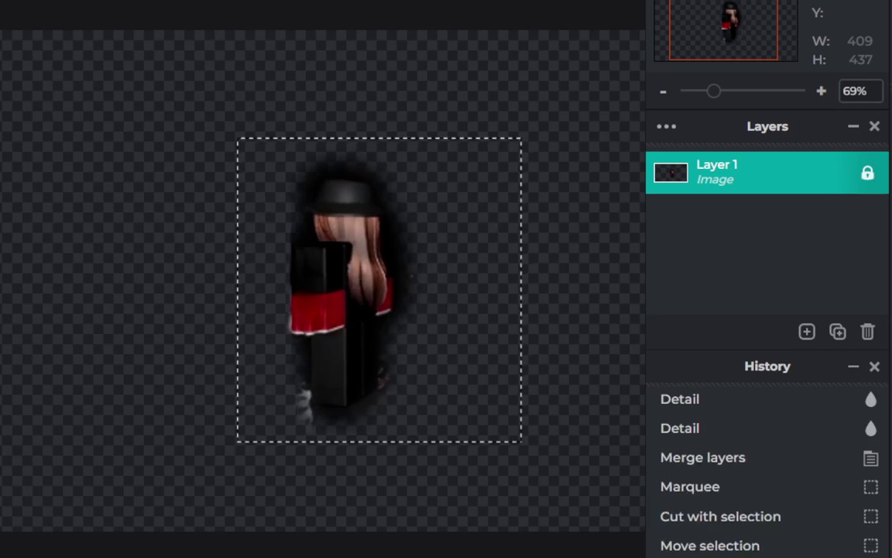
# Add a new Layer 6 above Layer 1, deselect, and make Layer 6 active.
pyautogui.click(155, 7)
pyautogui.click(178, 11)
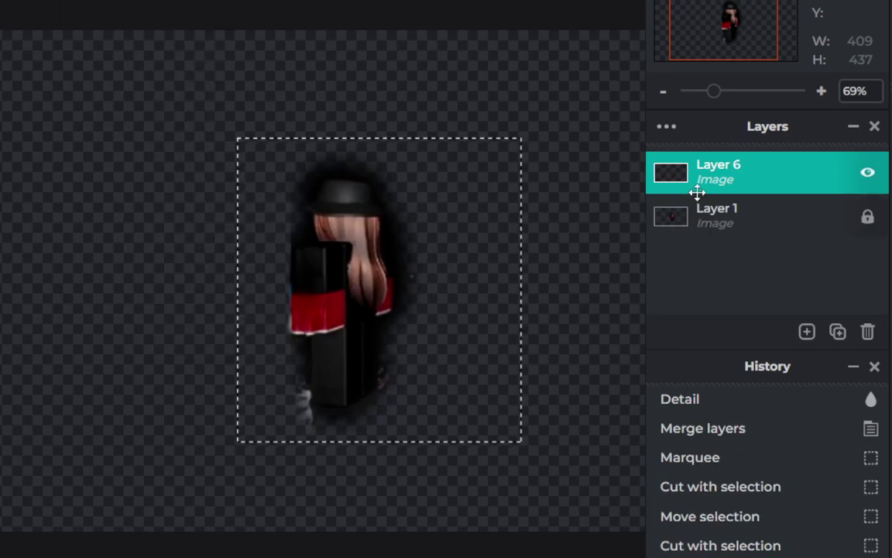
pyautogui.click(249, 100)
pyautogui.click(346, 287)
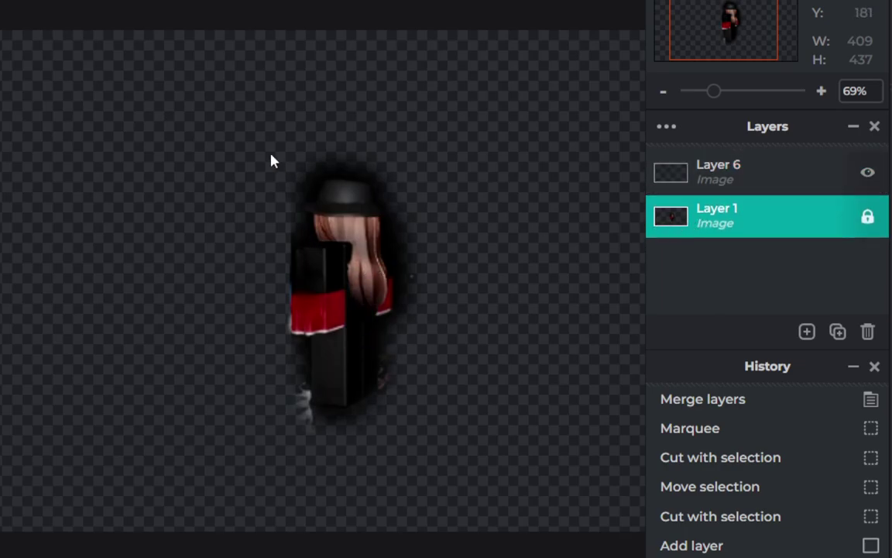
pyautogui.scroll(-2, 295, 201)
pyautogui.scroll(-2, 323, 267)
pyautogui.scroll(-1, 334, 329)
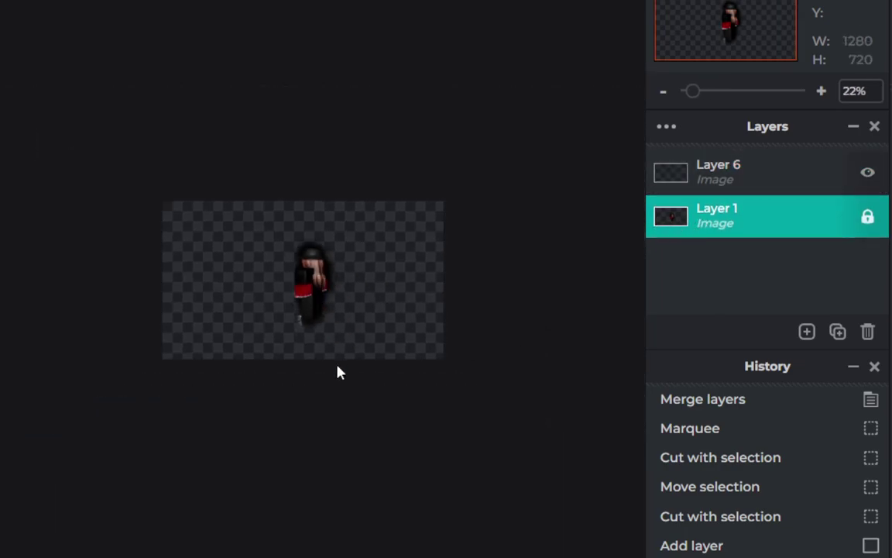
pyautogui.click(719, 177)
pyautogui.scroll(2, 308, 314)
pyautogui.scroll(2, 288, 230)
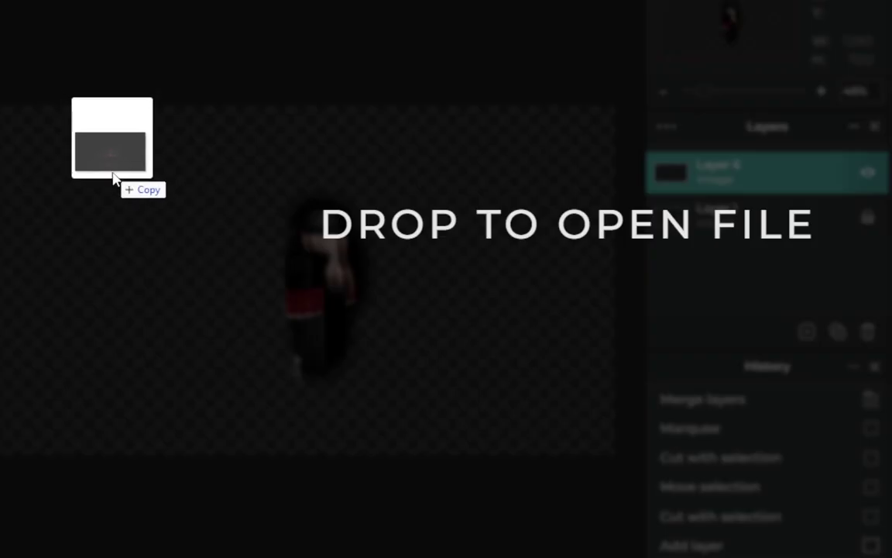
# Add the dark game screenshot as a new layer, enlarge it, and place it beneath the character.
pyautogui.moveTo(114, 175); pyautogui.dragTo(206, 235)
pyautogui.click(684, 224)
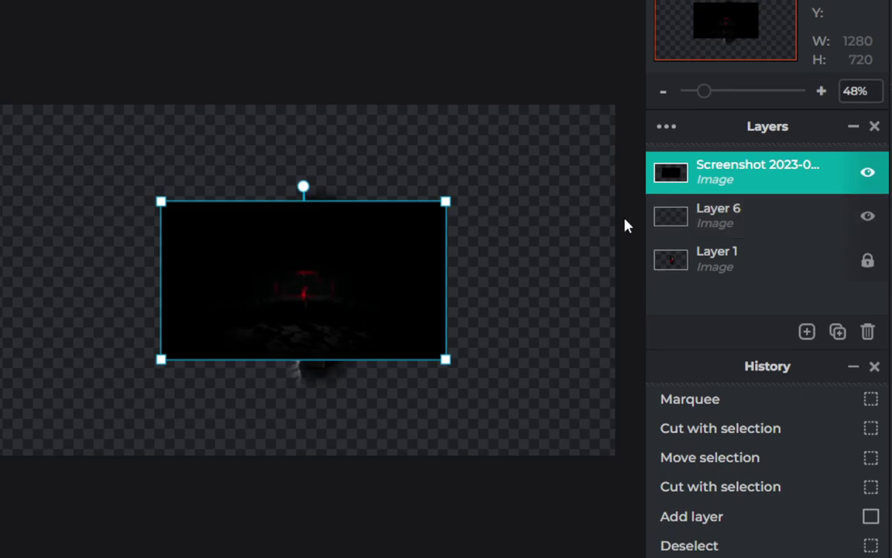
pyautogui.moveTo(369, 285); pyautogui.dragTo(313, 217)
pyautogui.moveTo(390, 291); pyautogui.dragTo(603, 408)
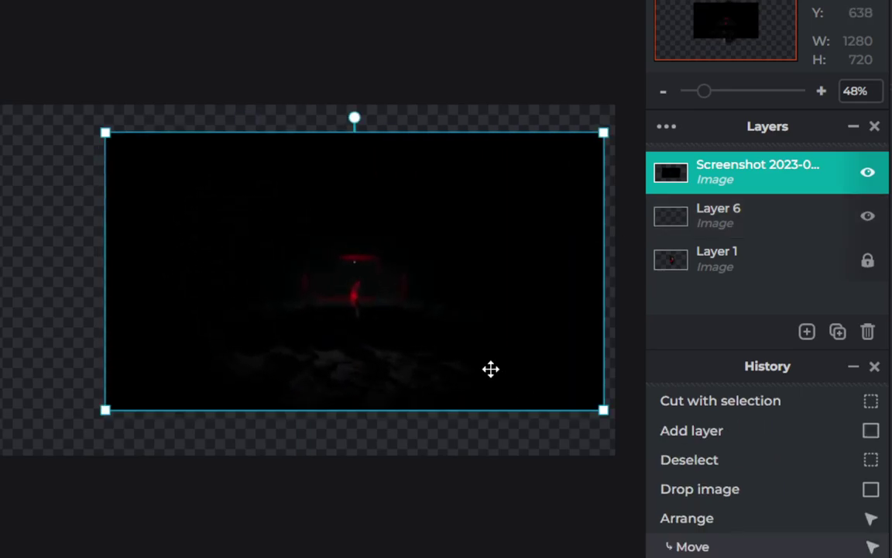
pyautogui.moveTo(490, 368); pyautogui.dragTo(422, 325)
pyautogui.moveTo(698, 172); pyautogui.dragTo(726, 258)
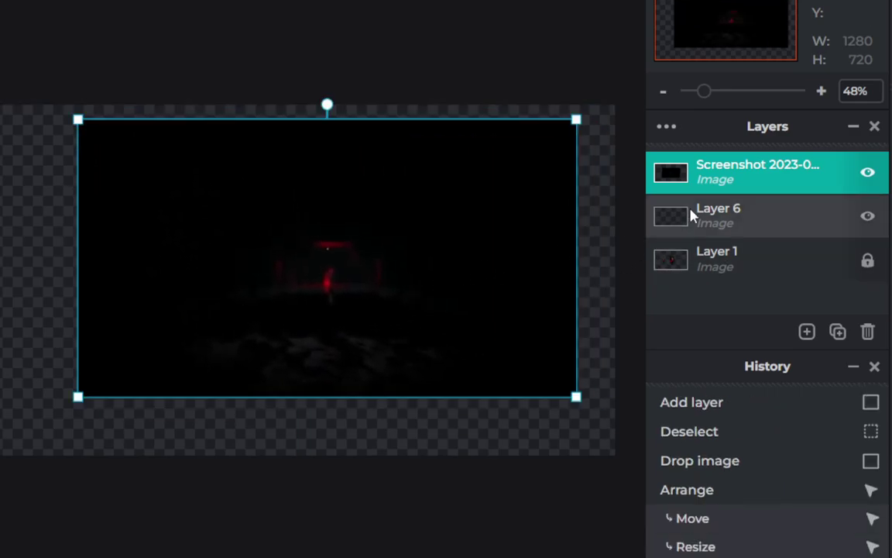
# Fine-tune the screenshot background's position and commit its size.
pyautogui.moveTo(453, 290); pyautogui.dragTo(538, 265)
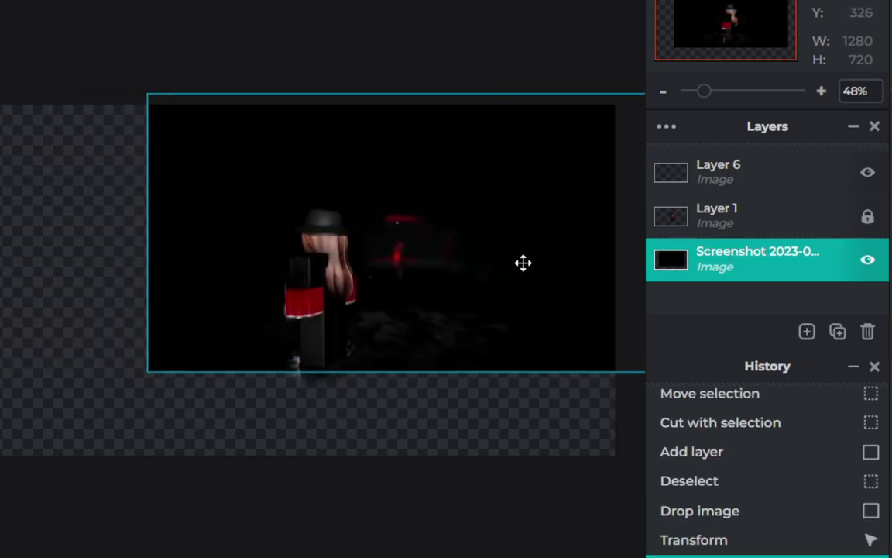
pyautogui.moveTo(537, 265); pyautogui.dragTo(503, 265)
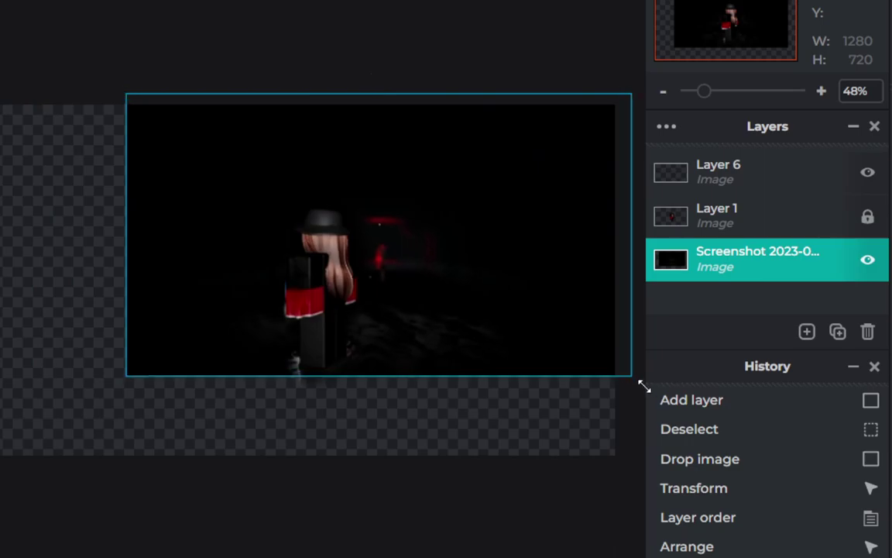
pyautogui.moveTo(533, 335)
pyautogui.mouseDown()
pyautogui.moveTo(481, 305)
pyautogui.moveTo(470, 275)
pyautogui.mouseUp()
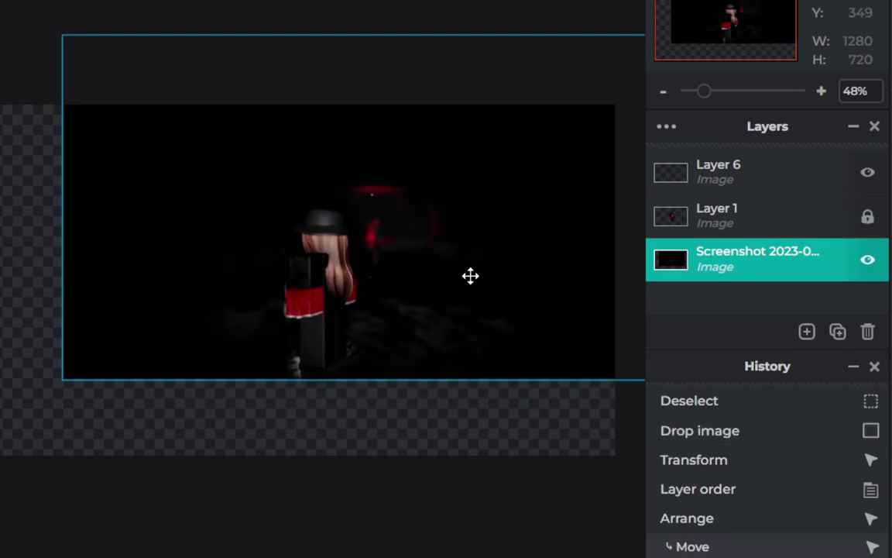
pyautogui.click(412, 422)
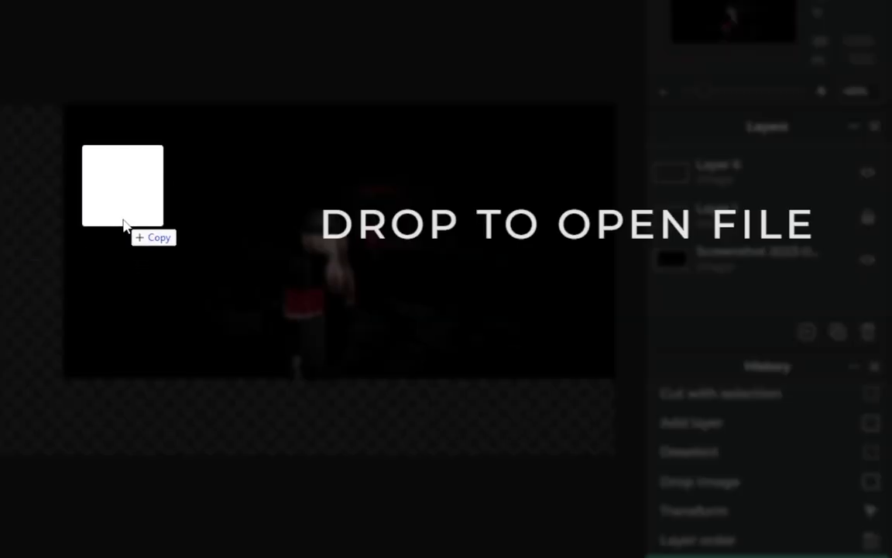
# Add the grinning monster screenshot as a new layer, enlarged and moved up-left.
pyautogui.moveTo(129, 249); pyautogui.dragTo(128, 226)
pyautogui.click(699, 271)
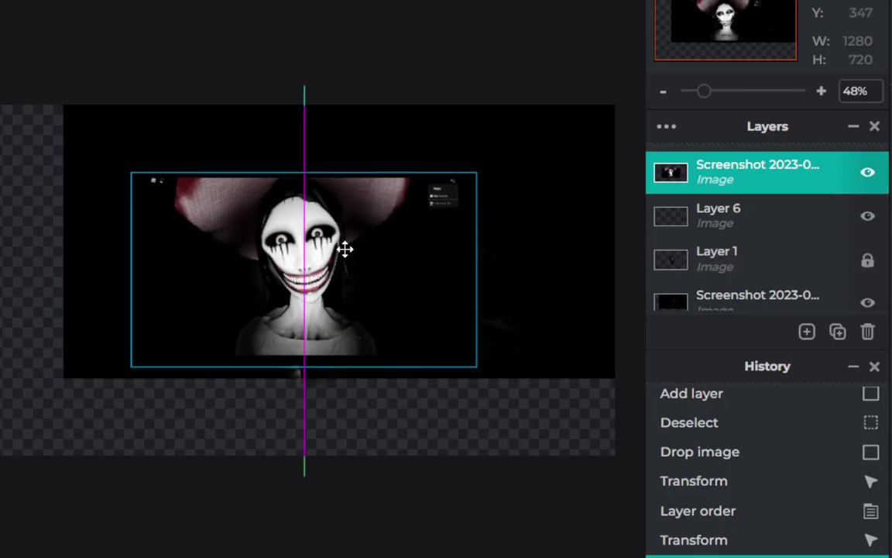
pyautogui.moveTo(344, 251); pyautogui.dragTo(298, 204)
pyautogui.moveTo(432, 320); pyautogui.dragTo(474, 345)
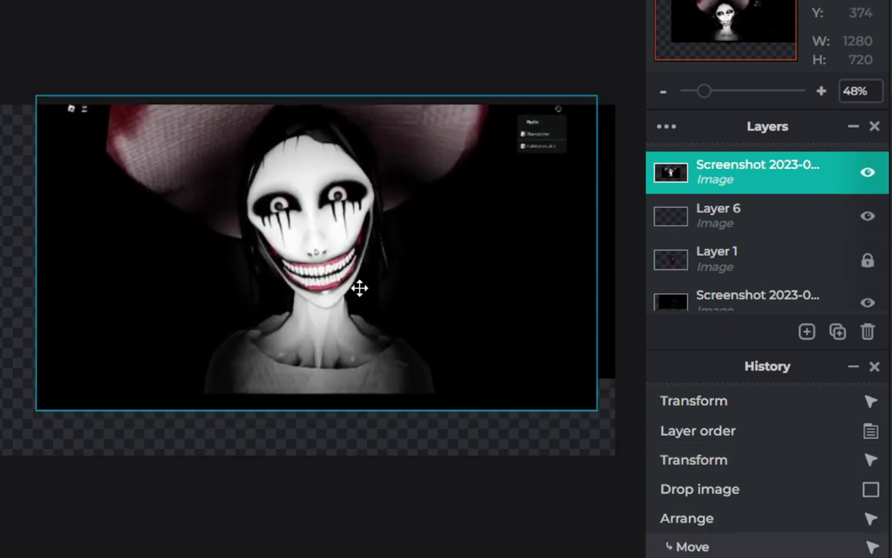
pyautogui.moveTo(359, 289); pyautogui.dragTo(341, 287)
pyautogui.hotkey('ctrl', 'd')
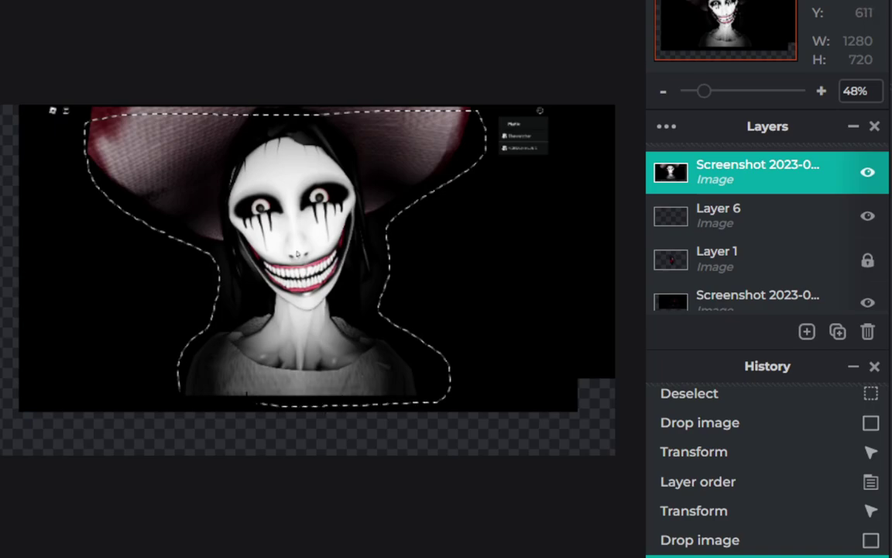
# Lasso around the monster and delete the surrounding background, then deselect.
pyautogui.moveTo(188, 443); pyautogui.dragTo(586, 399)
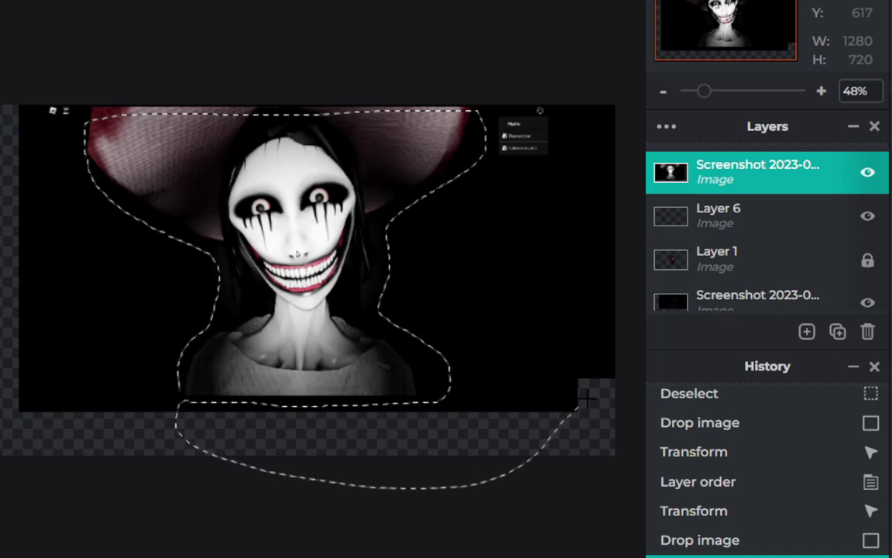
pyautogui.moveTo(619, 97); pyautogui.dragTo(86, 51)
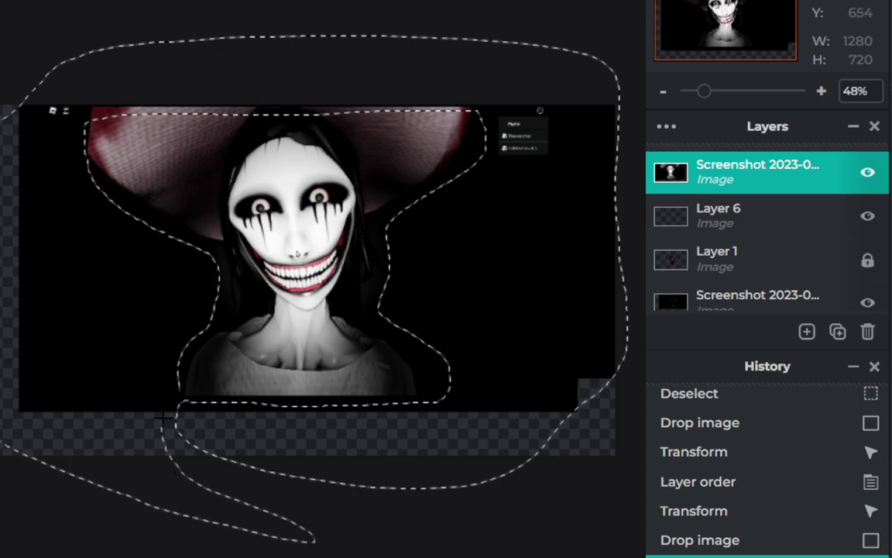
pyautogui.moveTo(314, 540); pyautogui.dragTo(135, 294)
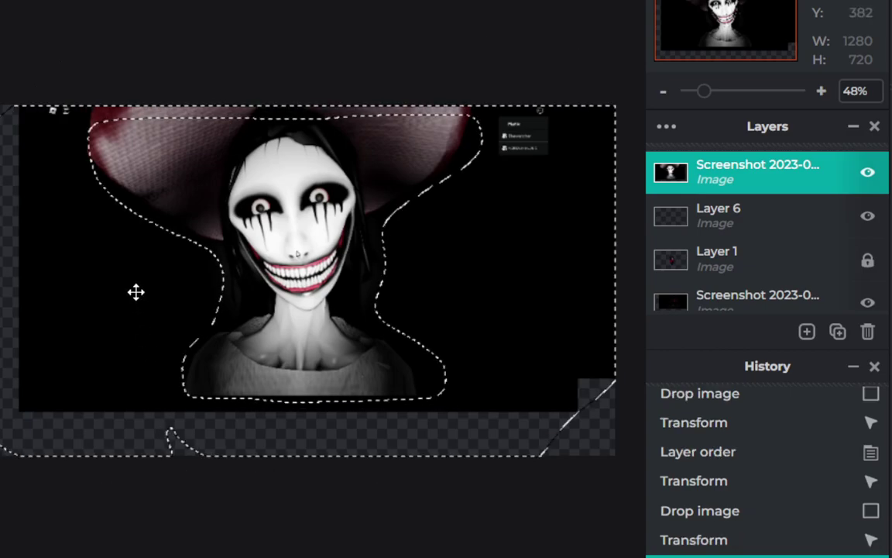
pyautogui.press('Delete')
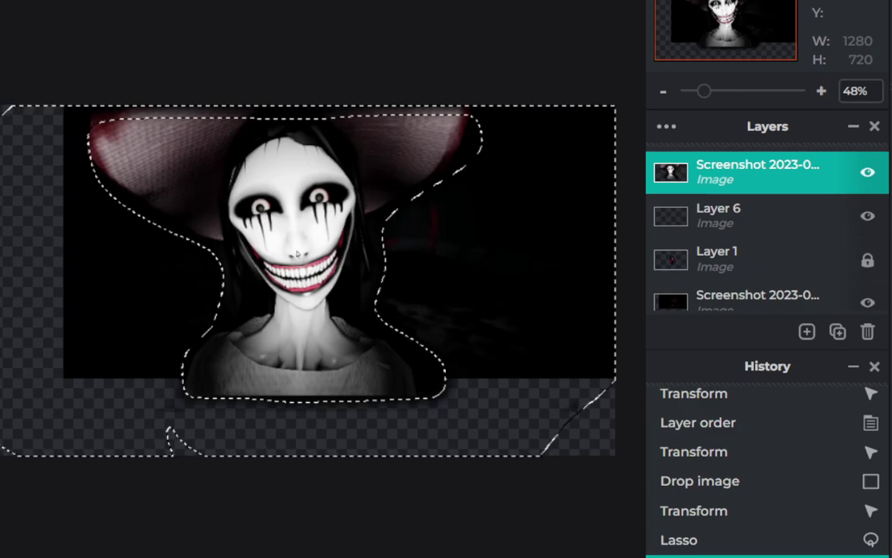
pyautogui.hotkey('ctrl', 'd')
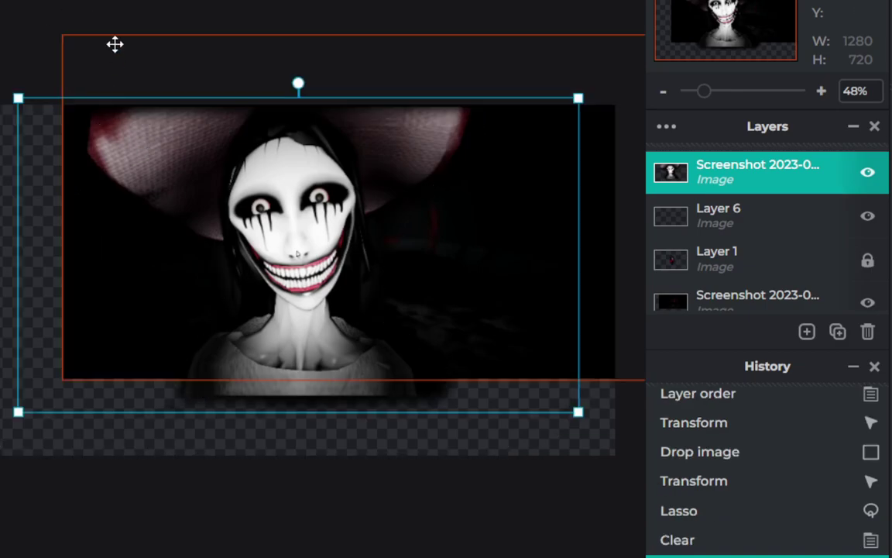
# Select the monster layer and browse its layer and view options without changes.
pyautogui.click(114, 43)
pyautogui.click(256, 308)
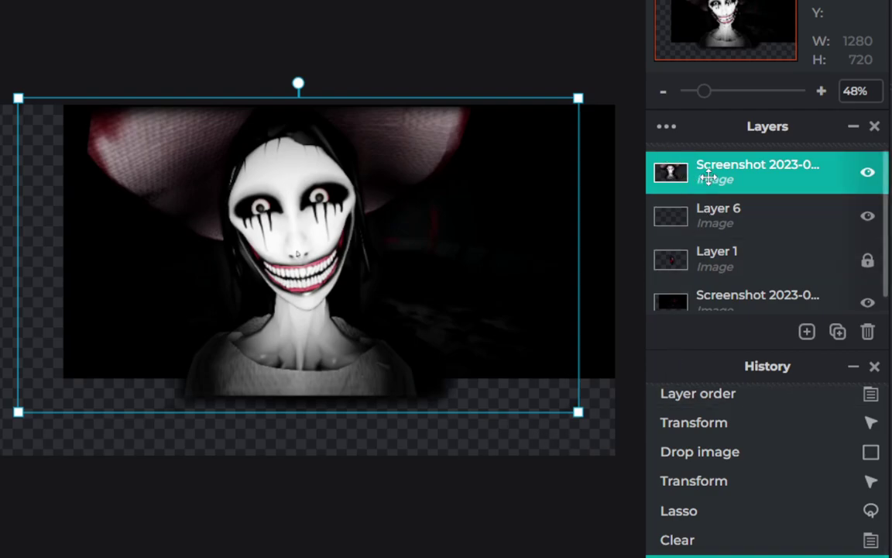
pyautogui.rightClick(319, 260)
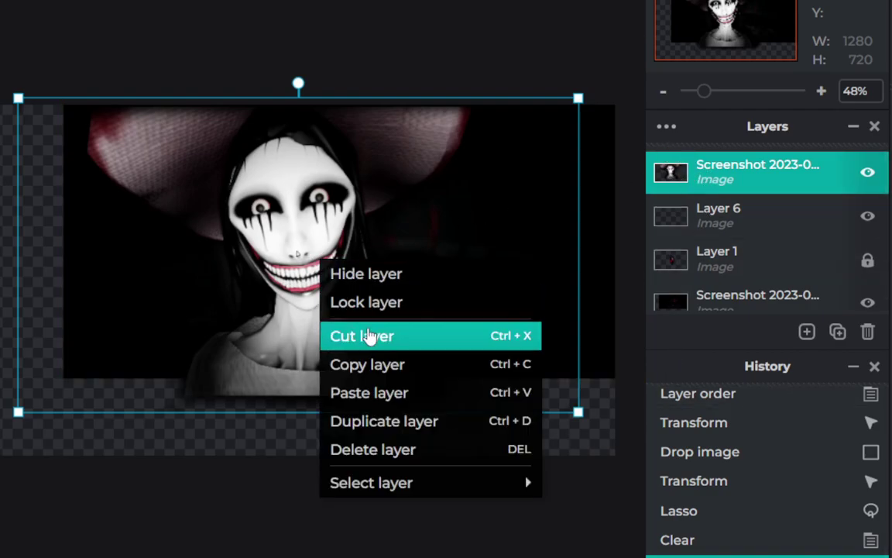
pyautogui.click(270, 221)
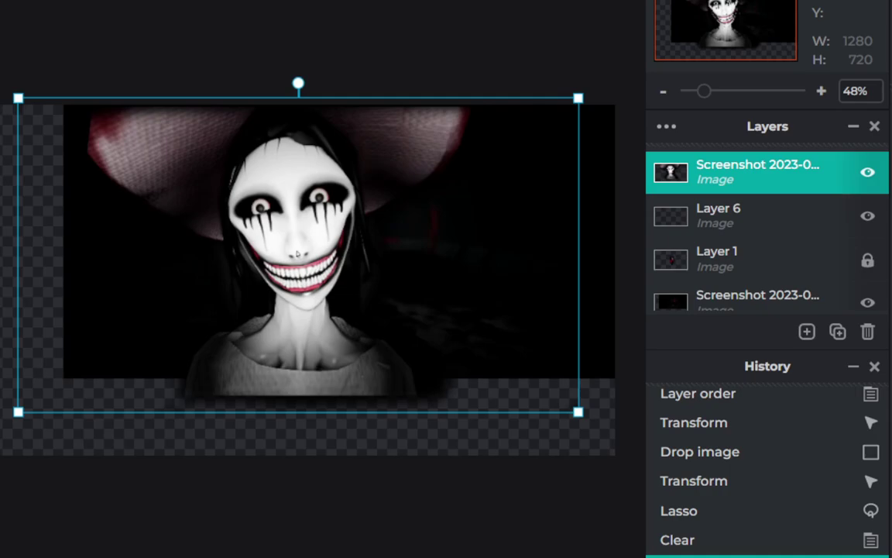
pyautogui.click(496, 1)
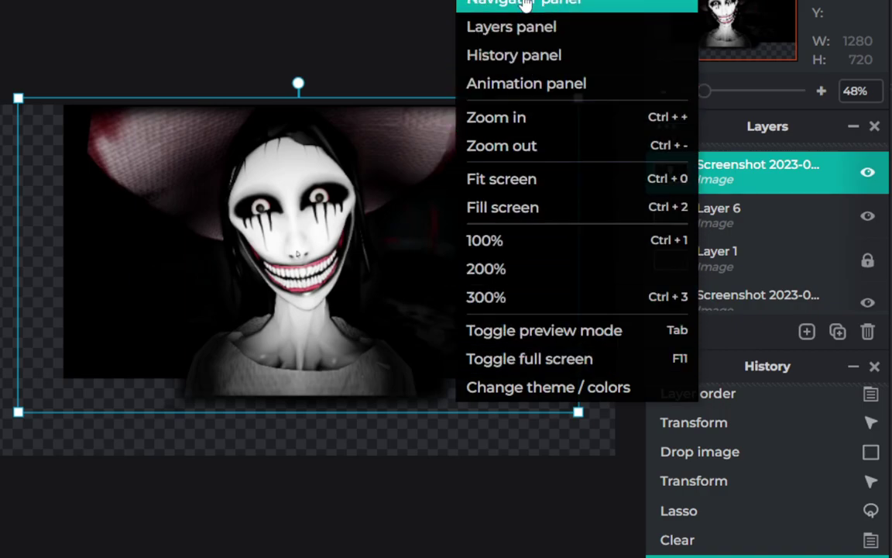
pyautogui.press('Escape')
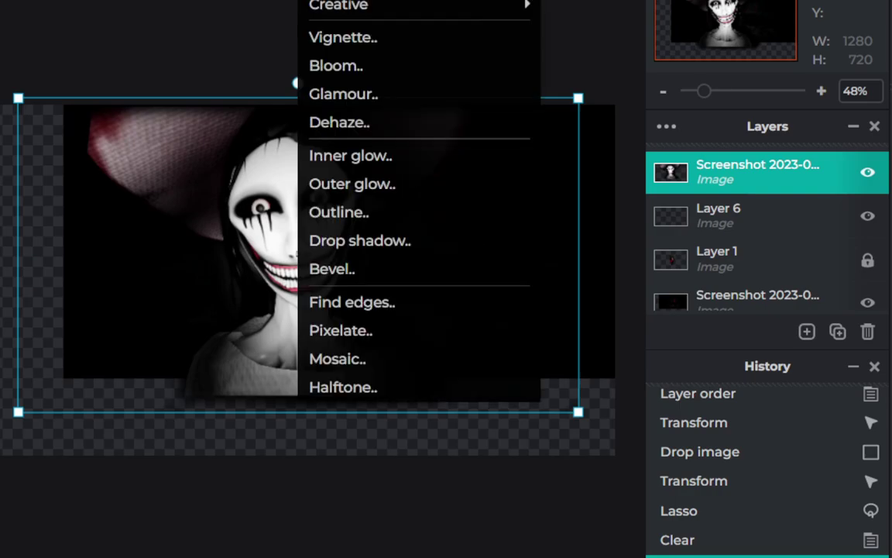
# Lower the monster layer's opacity to 19 and move it up-left.
pyautogui.click(738, 170)
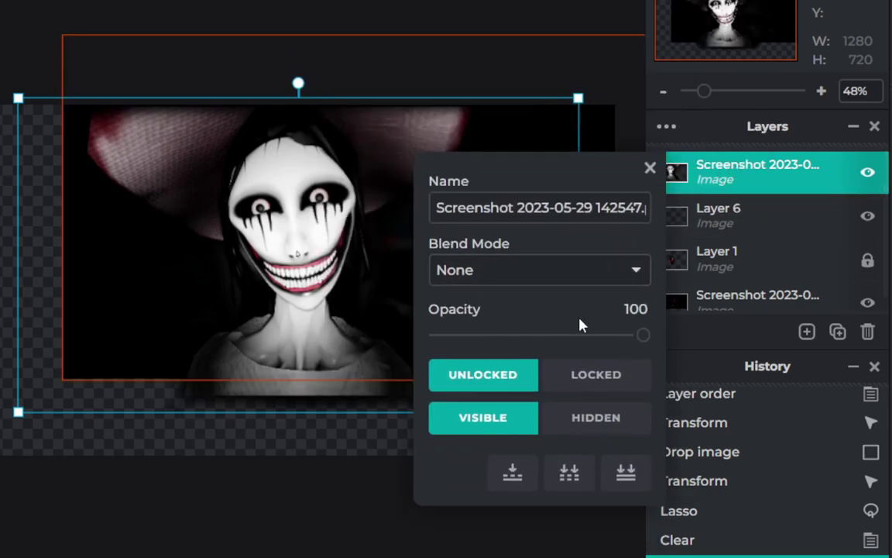
pyautogui.moveTo(643, 336)
pyautogui.mouseDown()
pyautogui.moveTo(465, 371)
pyautogui.moveTo(478, 373)
pyautogui.mouseUp()
pyautogui.hotkey('ctrl', 'd')
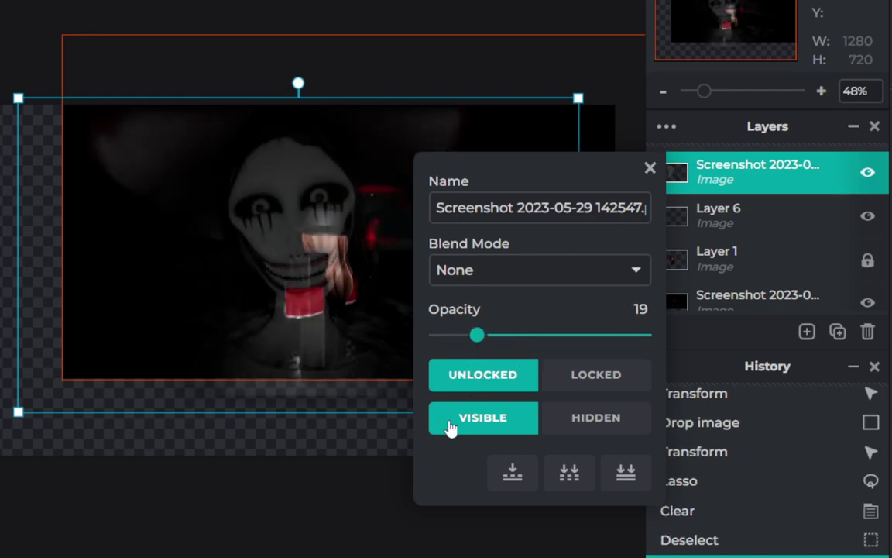
pyautogui.click(370, 431)
pyautogui.moveTo(314, 293)
pyautogui.mouseDown()
pyautogui.moveTo(246, 265)
pyautogui.moveTo(282, 265)
pyautogui.mouseUp()
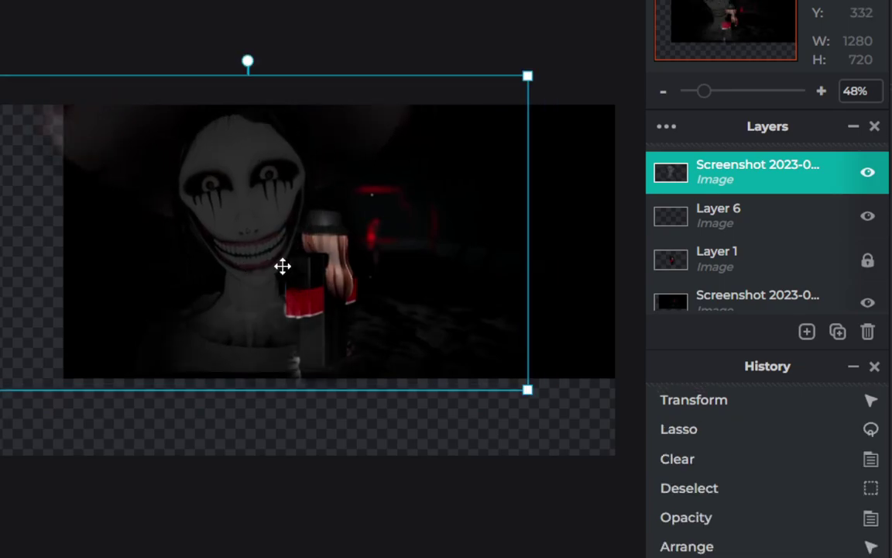
# Place the monster layer beneath Layer 1, shrink it, and shift it up-left.
pyautogui.moveTo(753, 184); pyautogui.dragTo(749, 258)
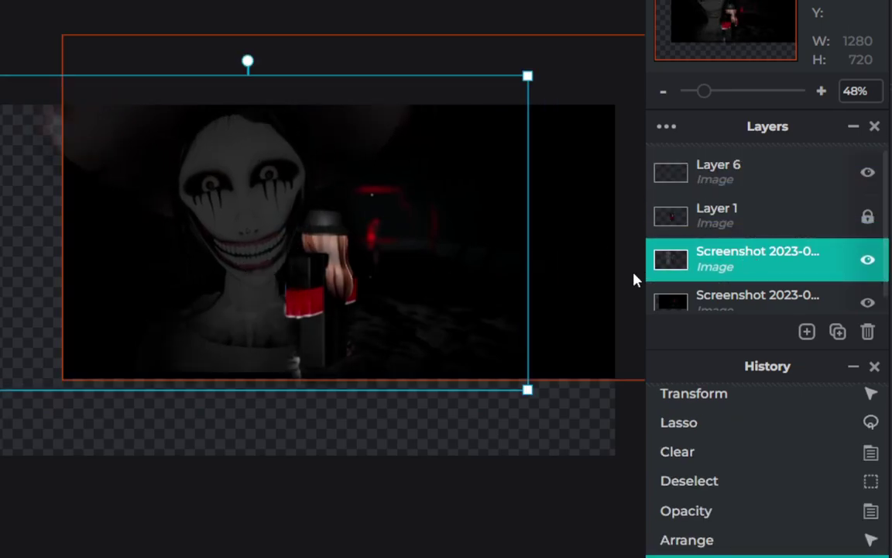
pyautogui.moveTo(334, 257)
pyautogui.mouseDown()
pyautogui.moveTo(212, 210)
pyautogui.moveTo(302, 200)
pyautogui.moveTo(295, 203)
pyautogui.moveTo(464, 239)
pyautogui.moveTo(527, 237)
pyautogui.moveTo(282, 209)
pyautogui.moveTo(276, 219)
pyautogui.mouseUp()
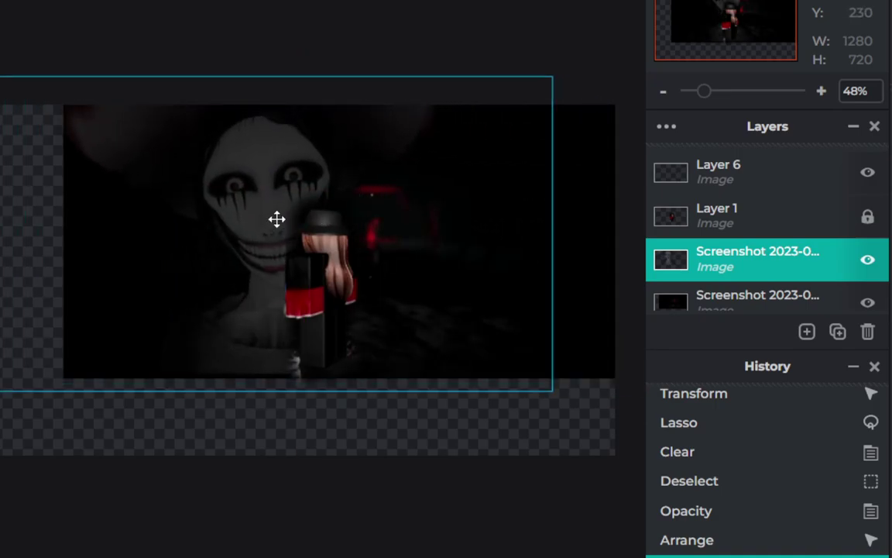
pyautogui.moveTo(0, 81); pyautogui.dragTo(114, 146)
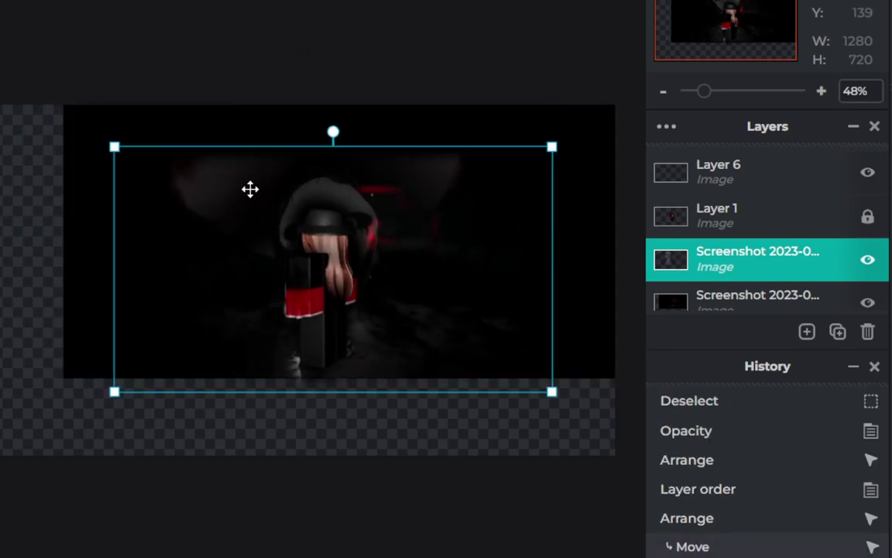
pyautogui.moveTo(249, 189)
pyautogui.mouseDown()
pyautogui.moveTo(203, 137)
pyautogui.moveTo(217, 140)
pyautogui.moveTo(198, 147)
pyautogui.mouseUp()
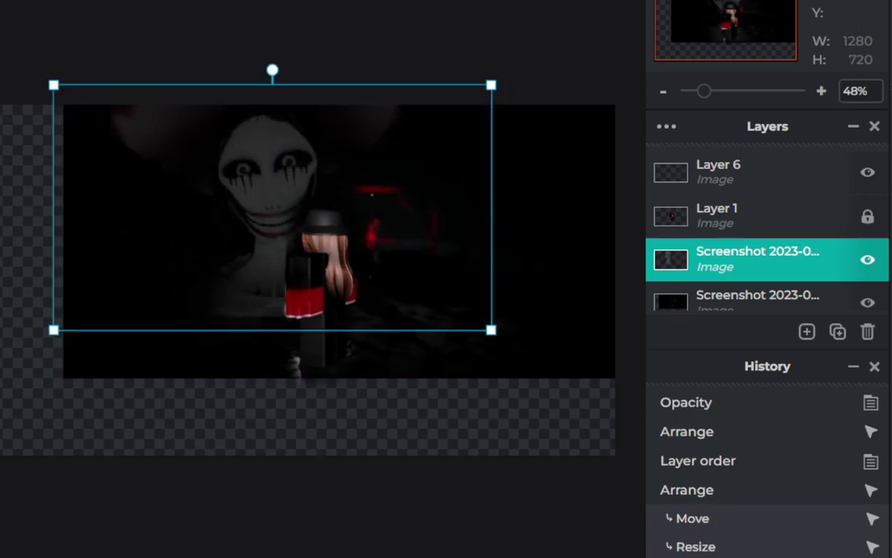
# Fade the monster to opacity 8 and nudge it slightly right.
pyautogui.click(733, 258)
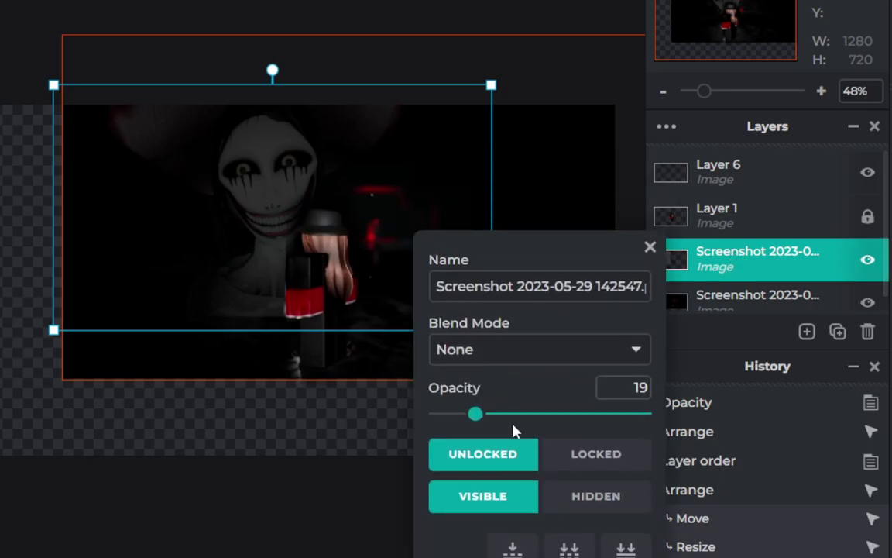
pyautogui.moveTo(475, 415); pyautogui.dragTo(455, 414)
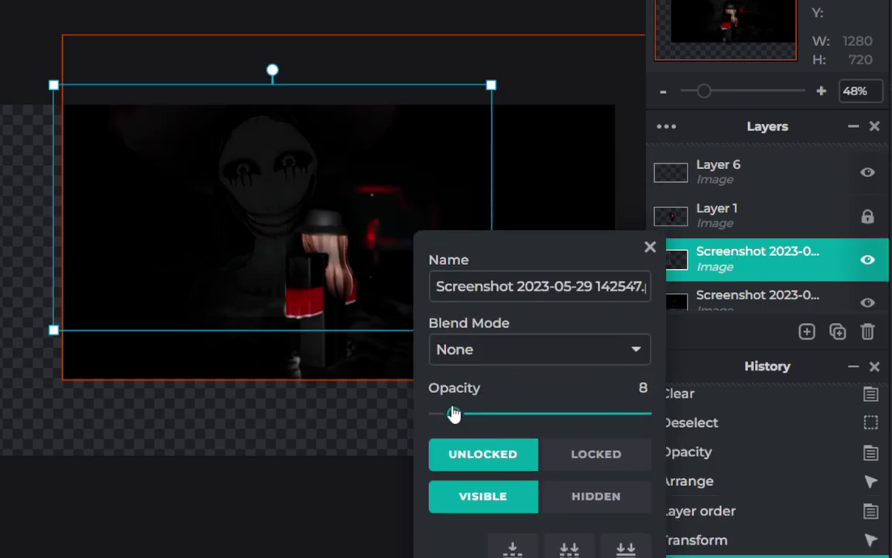
pyautogui.click(404, 253)
pyautogui.moveTo(275, 188); pyautogui.dragTo(266, 185)
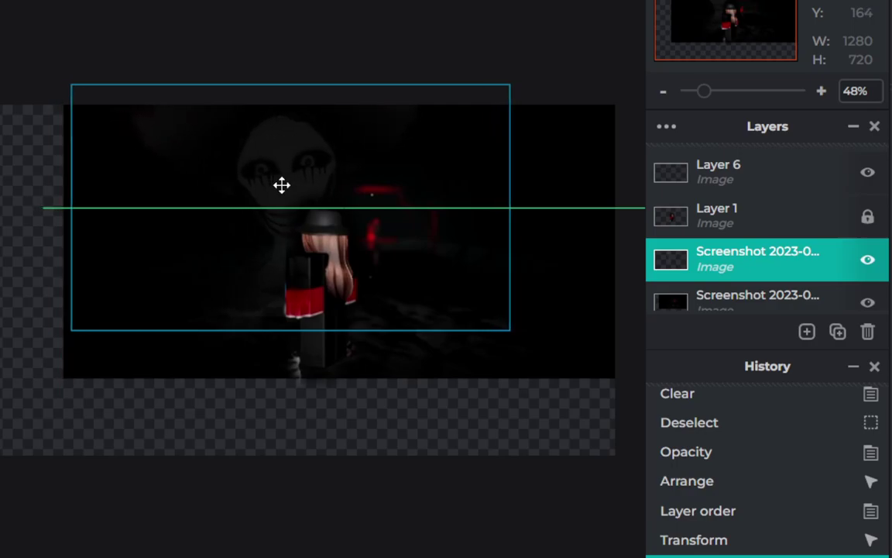
pyautogui.moveTo(265, 186); pyautogui.dragTo(283, 186)
pyautogui.click(374, 441)
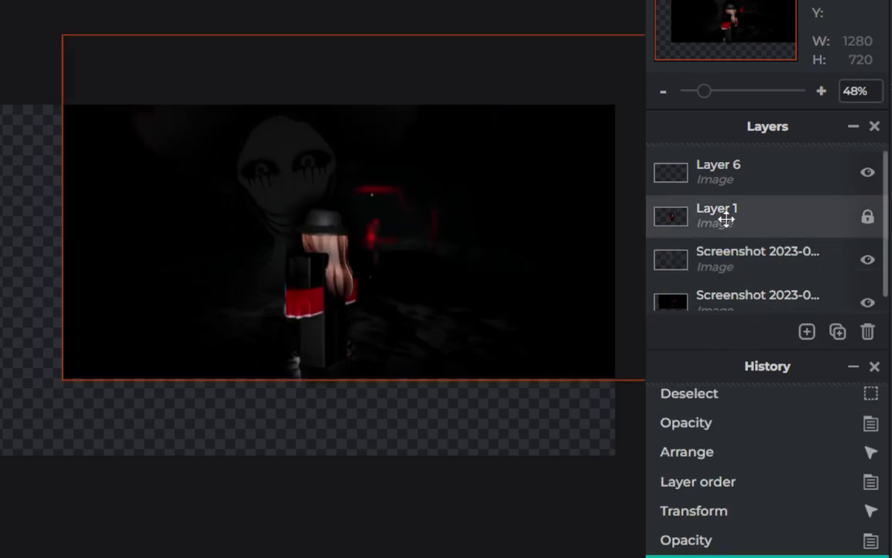
pyautogui.click(697, 209)
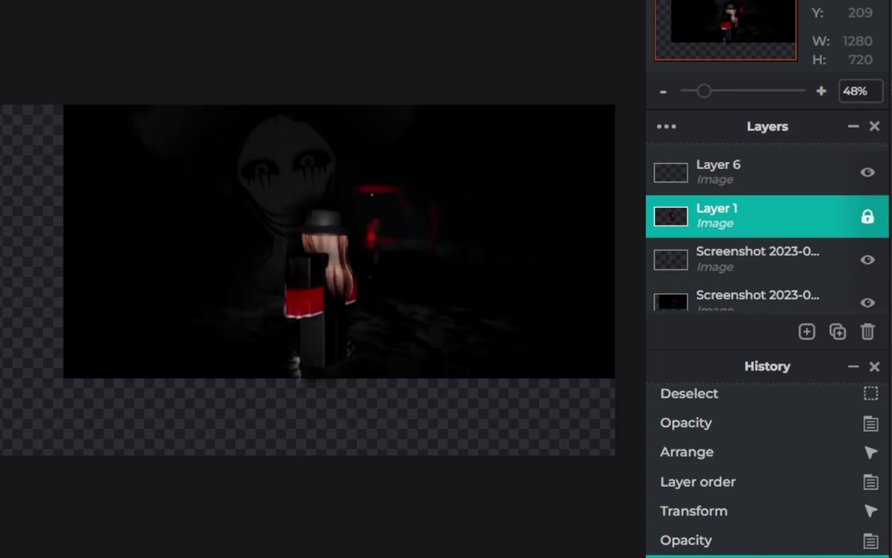
# Marquee the character on Layer 1 and move it right and about 30 px down.
pyautogui.moveTo(239, 176); pyautogui.dragTo(430, 393)
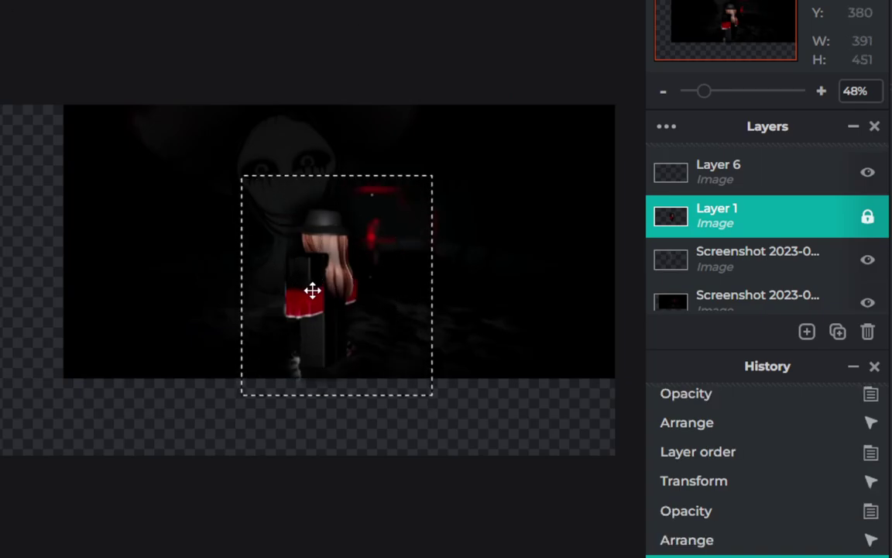
pyautogui.moveTo(287, 271)
pyautogui.mouseDown()
pyautogui.moveTo(324, 292)
pyautogui.moveTo(464, 318)
pyautogui.moveTo(268, 293)
pyautogui.moveTo(291, 288)
pyautogui.mouseUp()
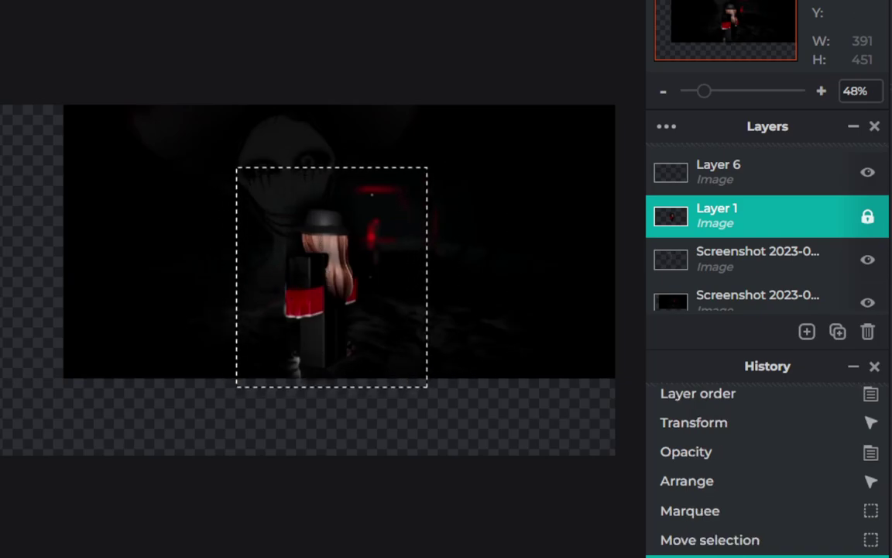
pyautogui.moveTo(306, 339)
pyautogui.mouseDown()
pyautogui.moveTo(343, 314)
pyautogui.moveTo(358, 321)
pyautogui.moveTo(341, 322)
pyautogui.mouseUp()
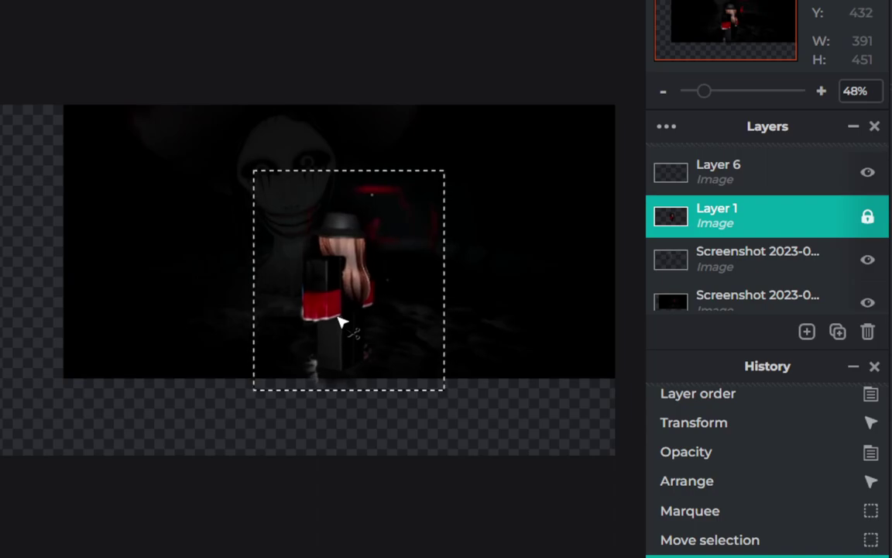
pyautogui.moveTo(343, 320)
pyautogui.mouseDown()
pyautogui.moveTo(338, 344)
pyautogui.moveTo(331, 321)
pyautogui.moveTo(430, 325)
pyautogui.moveTo(370, 325)
pyautogui.moveTo(370, 313)
pyautogui.moveTo(334, 321)
pyautogui.mouseUp()
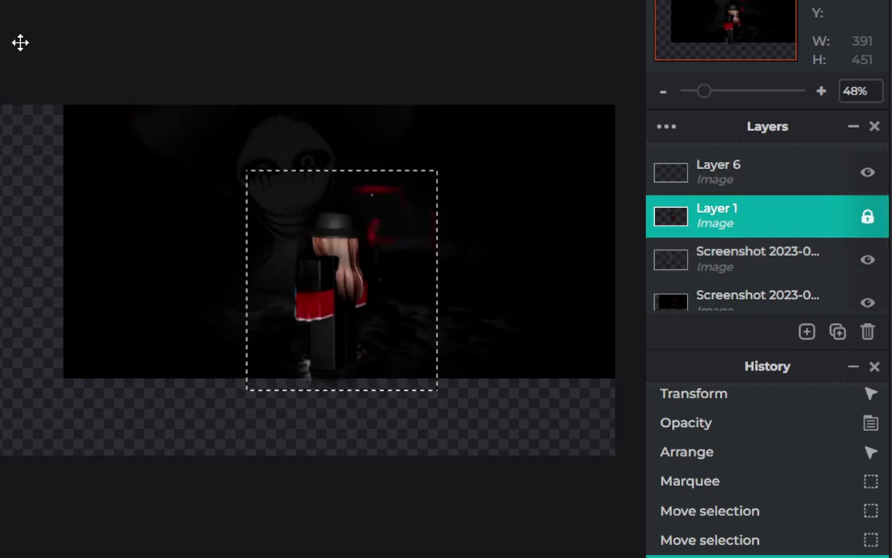
pyautogui.hotkey('ctrl', 'x')
pyautogui.click(297, 141)
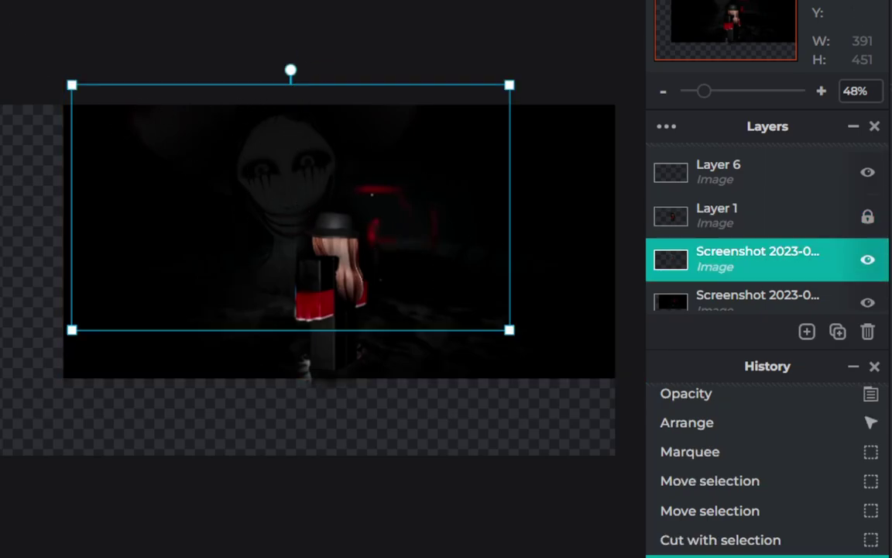
pyautogui.click(273, 1)
# Try shifting hue, saturation and lightness of the Red range in Hue and saturation.
pyautogui.click(272, 56)
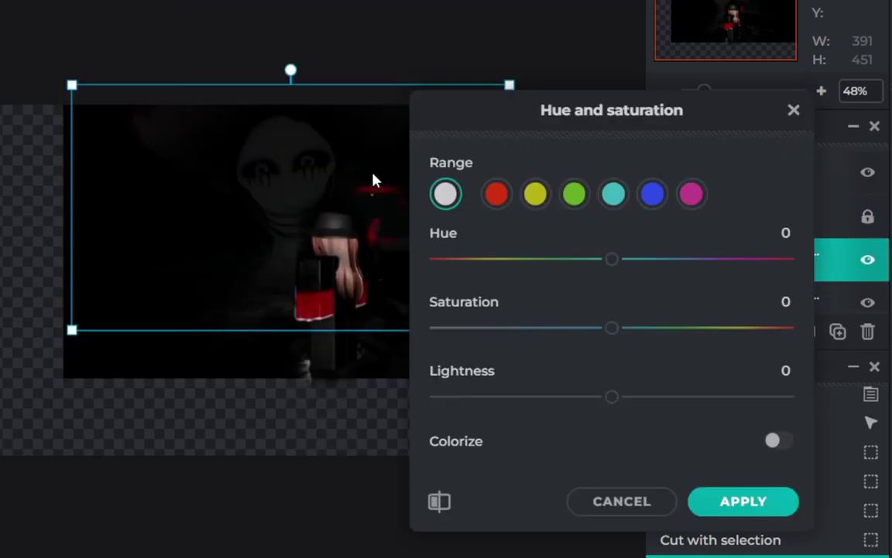
pyautogui.click(496, 195)
pyautogui.moveTo(607, 266)
pyautogui.mouseDown()
pyautogui.moveTo(434, 258)
pyautogui.moveTo(617, 272)
pyautogui.mouseUp()
pyautogui.moveTo(611, 331); pyautogui.dragTo(788, 345)
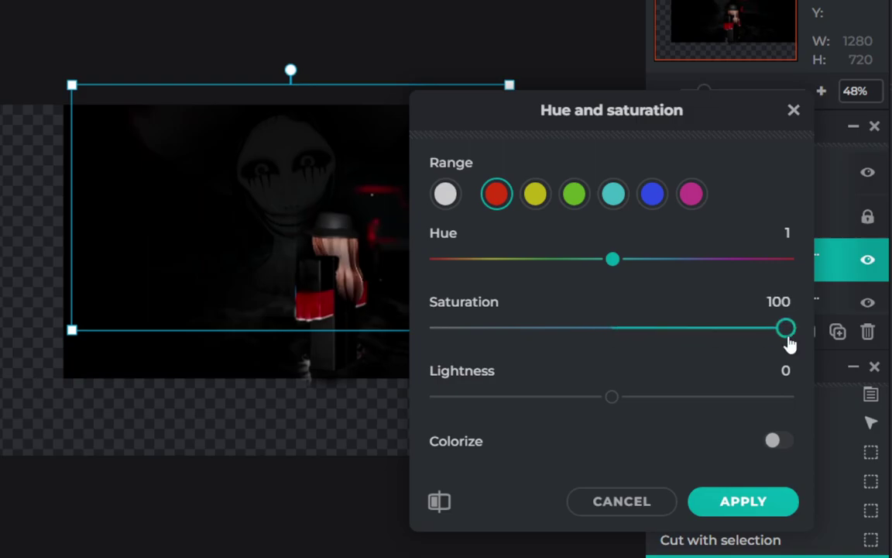
pyautogui.moveTo(612, 397)
pyautogui.mouseDown()
pyautogui.moveTo(550, 397)
pyautogui.moveTo(609, 397)
pyautogui.moveTo(584, 397)
pyautogui.mouseUp()
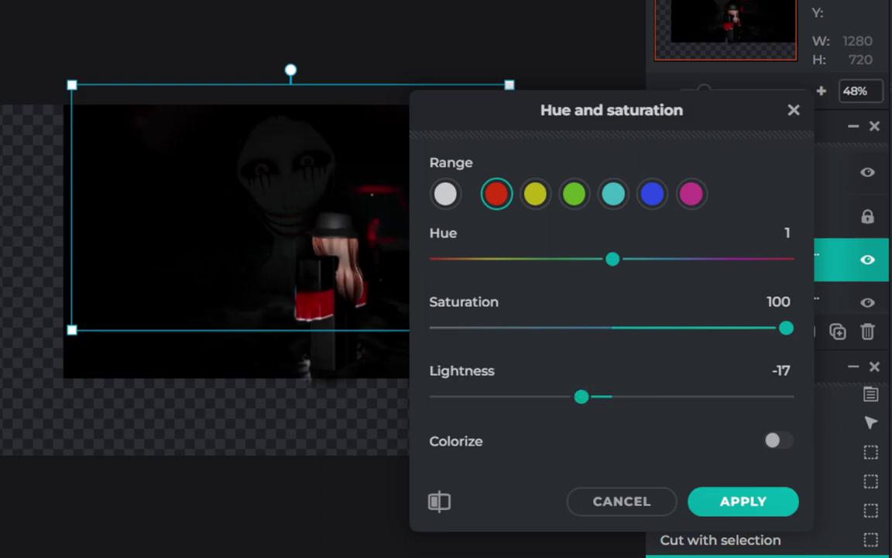
# Colorize the screenshot with Hue -180, Lightness -22, Saturation -39 and apply it.
pyautogui.click(777, 442)
pyautogui.moveTo(621, 193)
pyautogui.mouseDown()
pyautogui.moveTo(555, 190)
pyautogui.moveTo(440, 208)
pyautogui.mouseUp()
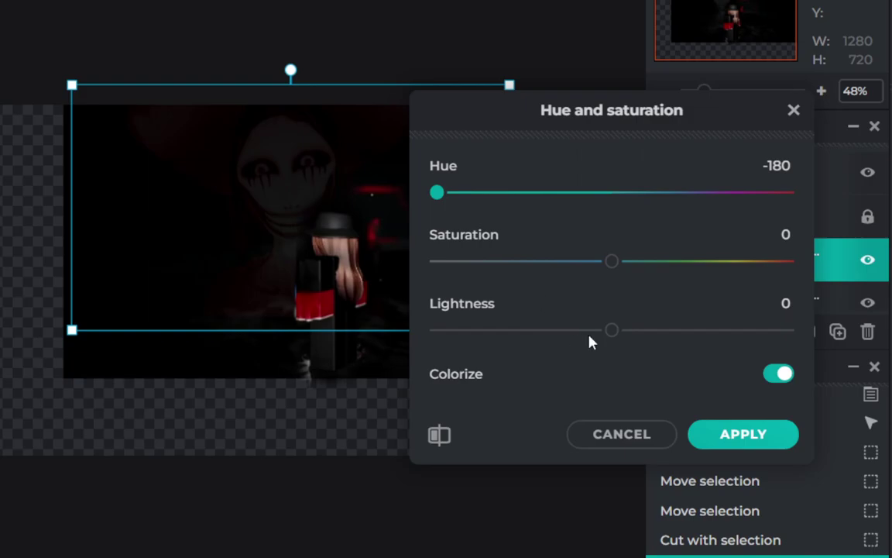
pyautogui.moveTo(611, 333); pyautogui.dragTo(573, 331)
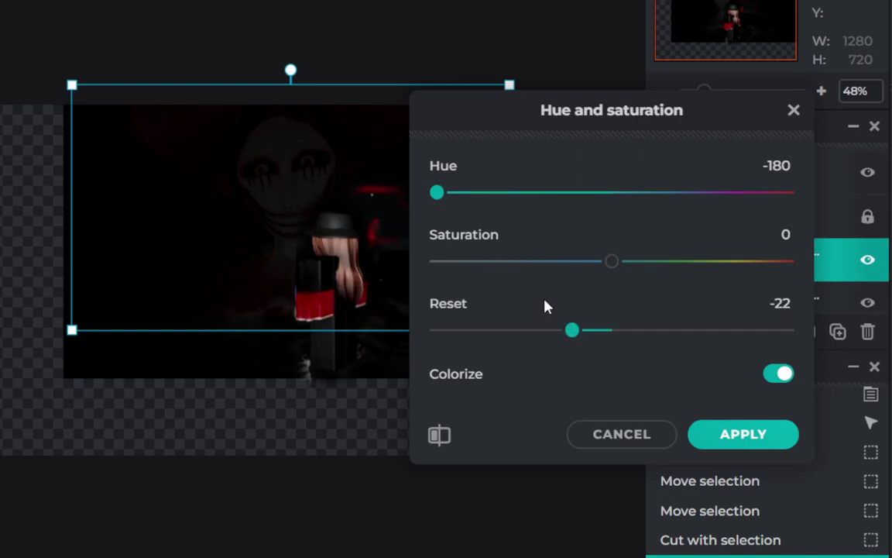
pyautogui.moveTo(620, 273)
pyautogui.mouseDown()
pyautogui.moveTo(586, 263)
pyautogui.moveTo(527, 267)
pyautogui.moveTo(545, 265)
pyautogui.mouseUp()
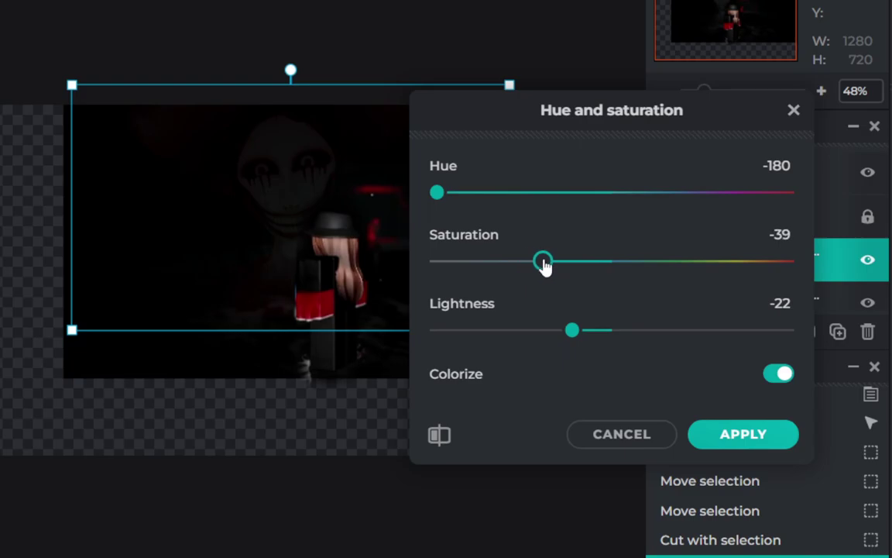
pyautogui.click(732, 435)
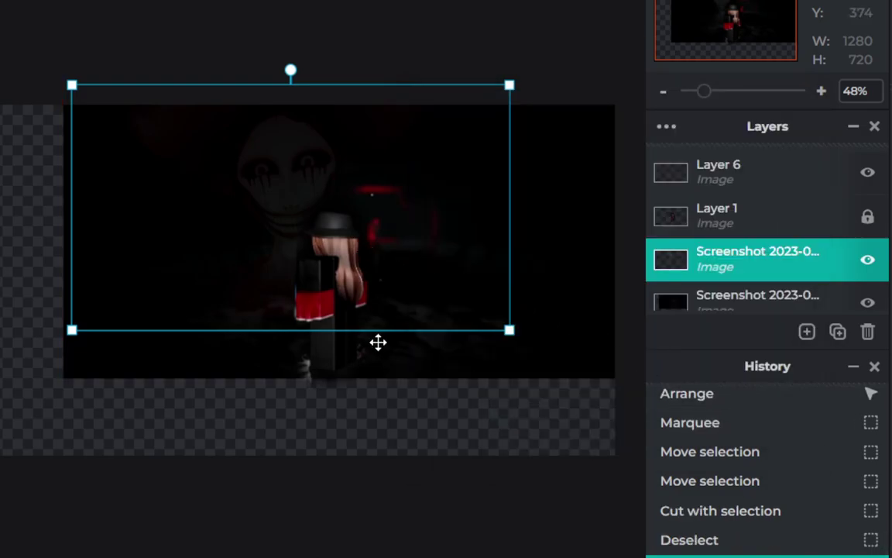
# Deselect the adjusted screenshot and make Layer 1 the active layer.
pyautogui.click(405, 444)
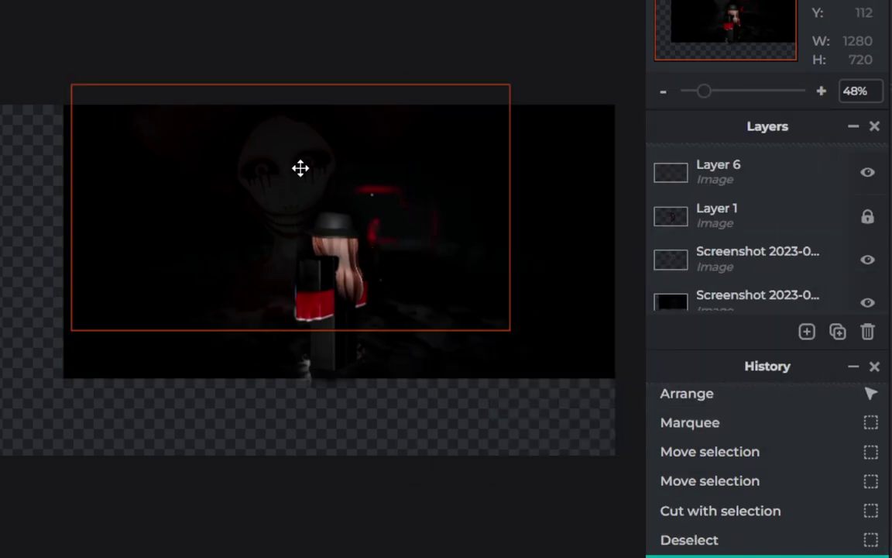
pyautogui.click(807, 331)
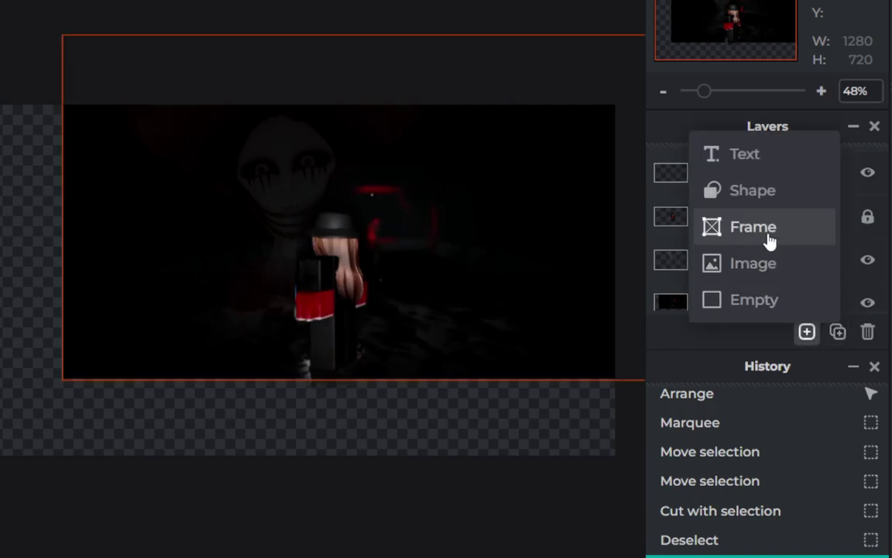
pyautogui.click(659, 216)
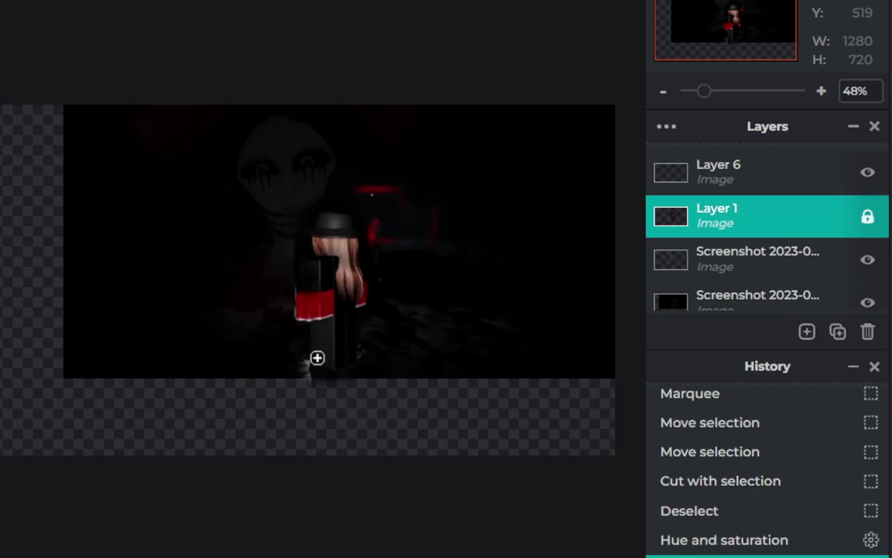
# Undo the last two steps and set the brush softness near 100%.
pyautogui.hotkey('ctrl', 'z')
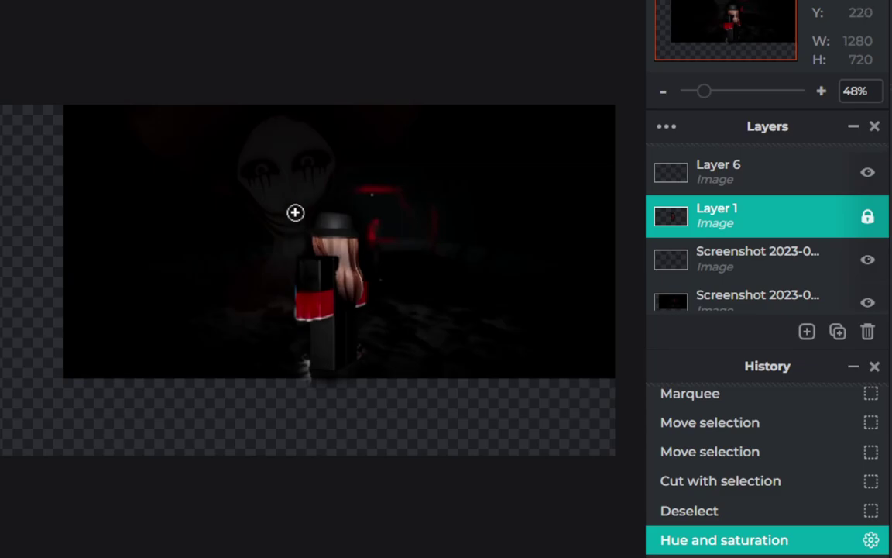
pyautogui.hotkey('ctrl', 'z')
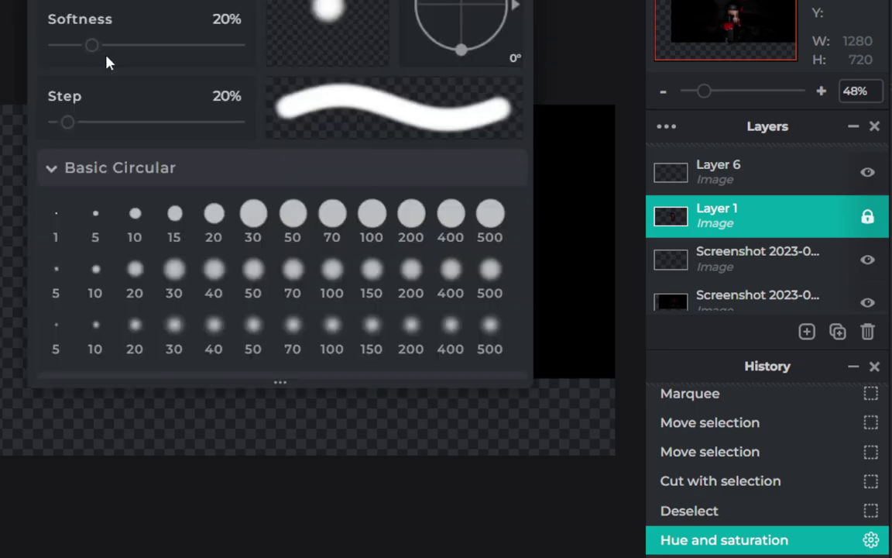
pyautogui.moveTo(91, 45); pyautogui.dragTo(504, 25)
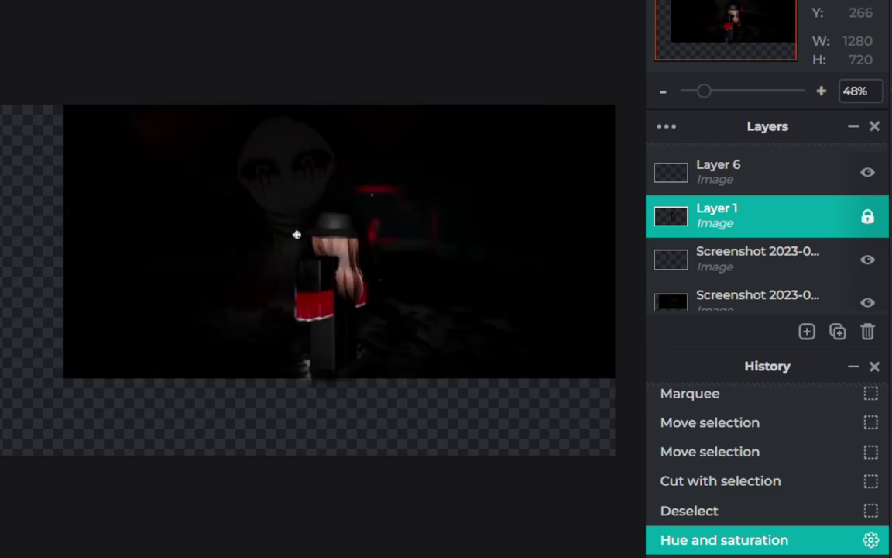
# Zoom in and try erasing the character's left edge, undoing the strokes.
pyautogui.scroll(1, 293, 275)
pyautogui.scroll(2, 301, 201)
pyautogui.scroll(1, 334, 167)
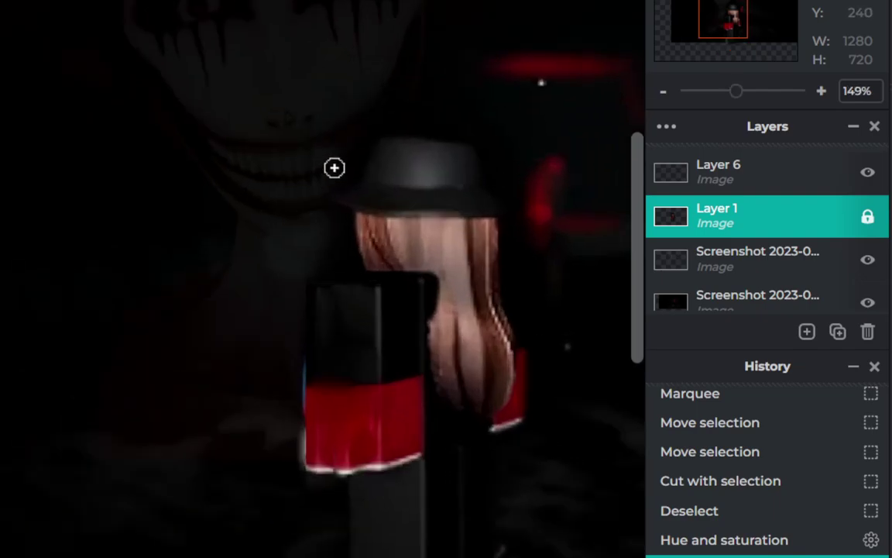
pyautogui.moveTo(300, 289); pyautogui.dragTo(320, 495)
pyautogui.hotkey('ctrl', 'z')
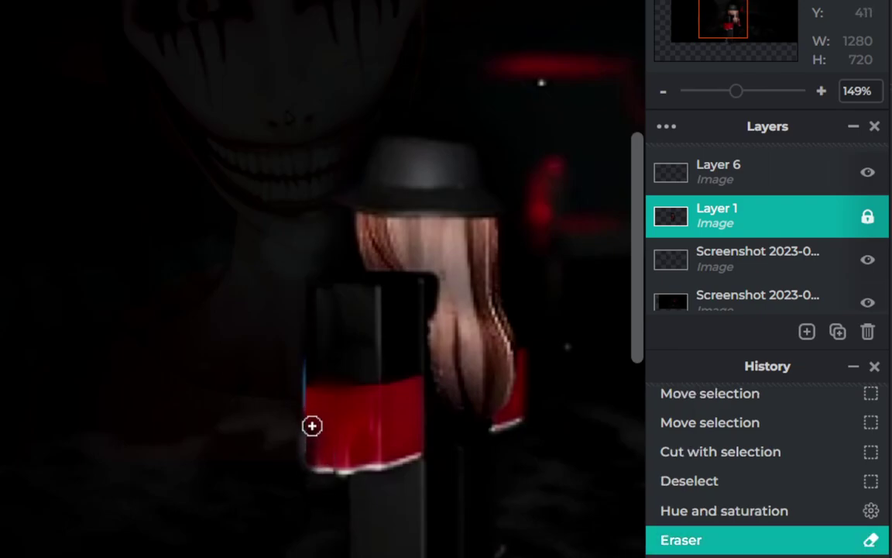
pyautogui.hotkey('ctrl', 'z')
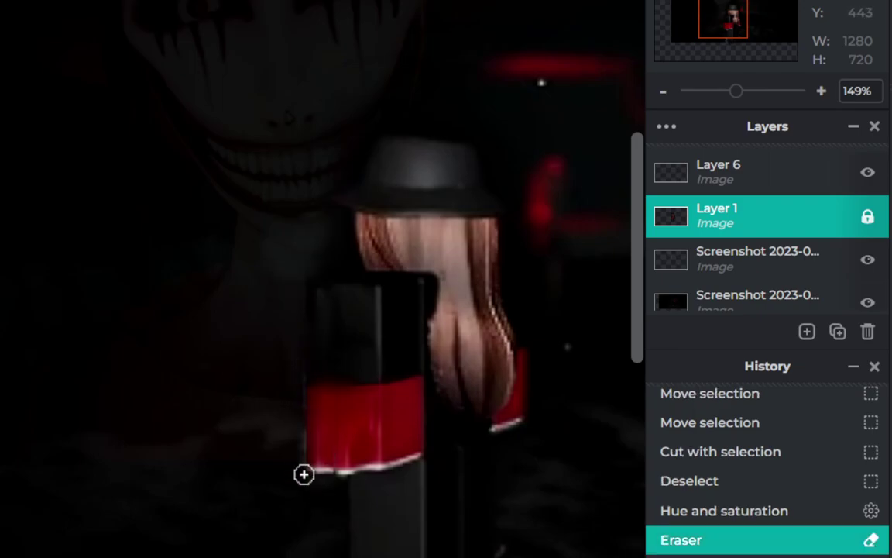
pyautogui.hotkey('ctrl', 'z')
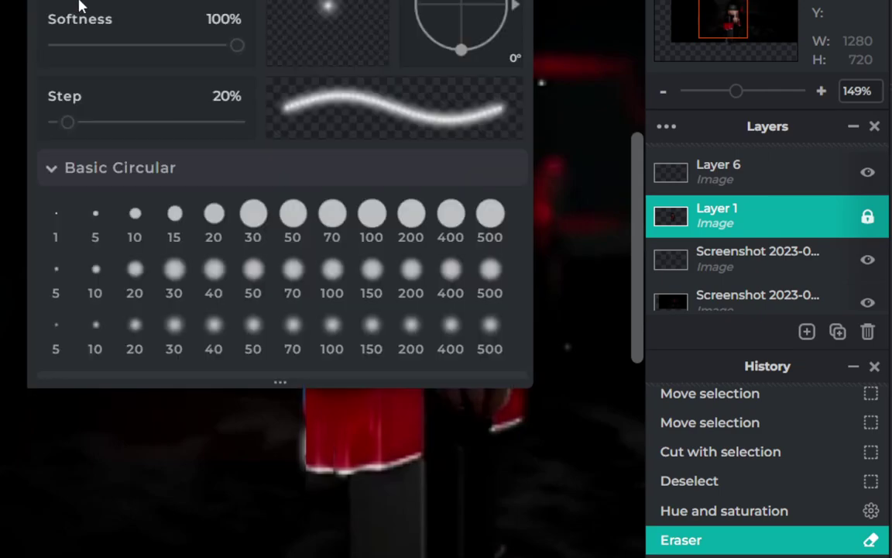
# Try erasing the character's dark lower body, undo it, and zoom back out.
pyautogui.click(294, 446)
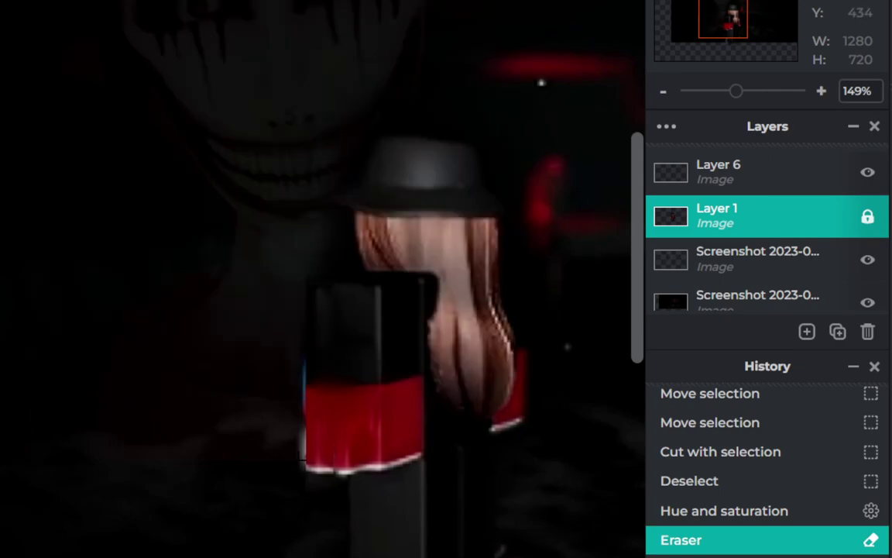
pyautogui.moveTo(397, 271); pyautogui.dragTo(398, 316)
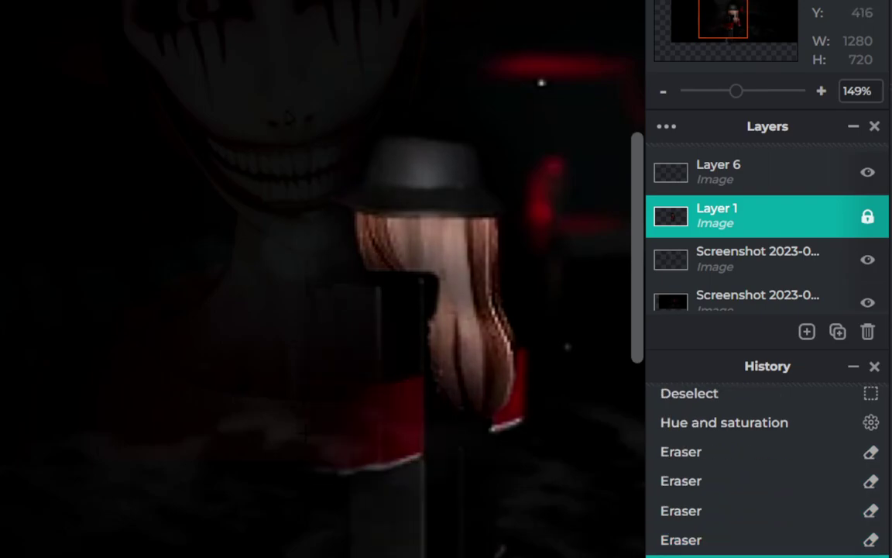
pyautogui.hotkey('ctrl', 'z')
pyautogui.scroll(-3, 155, 414)
pyautogui.scroll(-2, 165, 424)
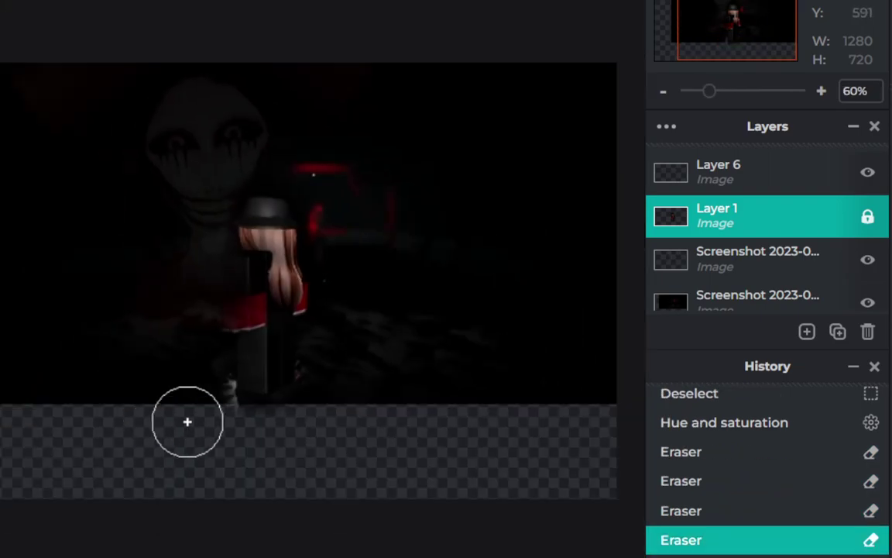
# Erase along the lower foreground and marquee-select around the character and monster.
pyautogui.moveTo(213, 341)
pyautogui.mouseDown()
pyautogui.moveTo(229, 391)
pyautogui.moveTo(336, 398)
pyautogui.mouseUp()
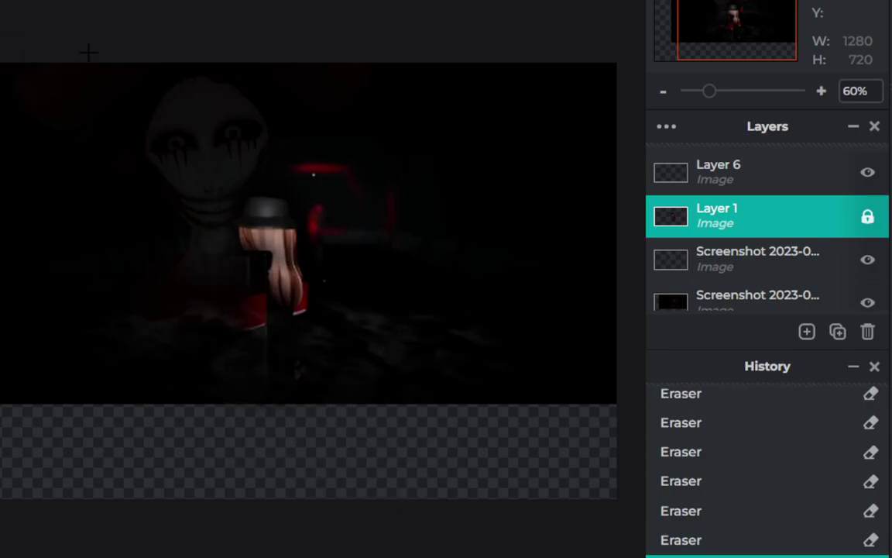
pyautogui.moveTo(48, 63); pyautogui.dragTo(489, 456)
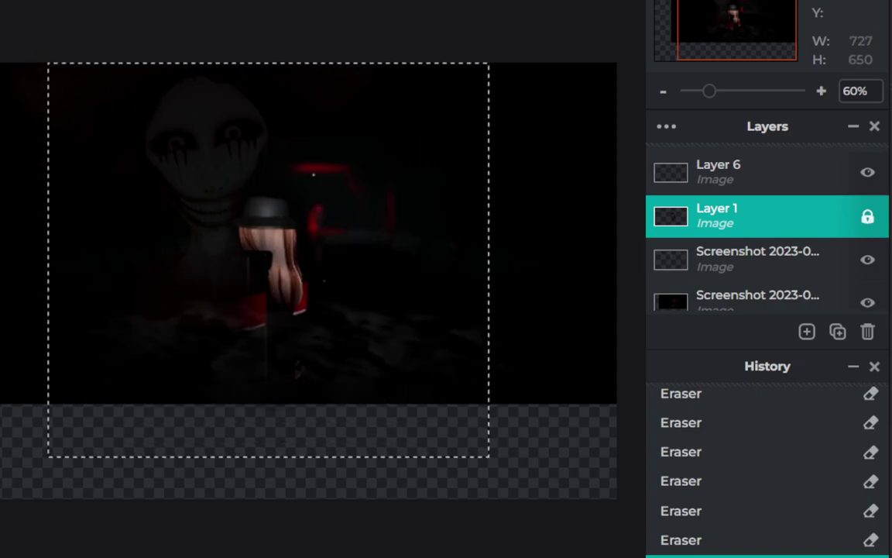
pyautogui.scroll(-1, 235, 348)
pyautogui.scroll(-1, 328, 351)
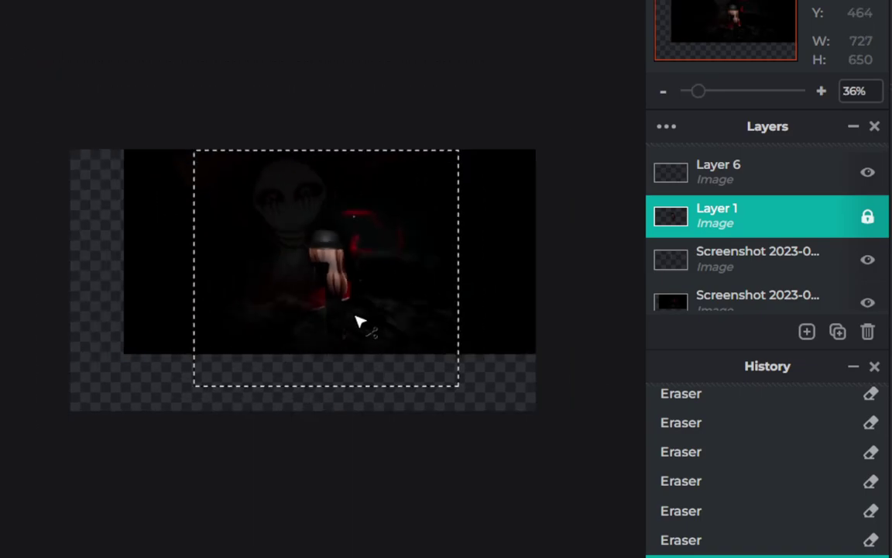
# Nudge the rectangular selection into place, dismissing the save dialog without saving.
pyautogui.moveTo(346, 308); pyautogui.dragTo(331, 300)
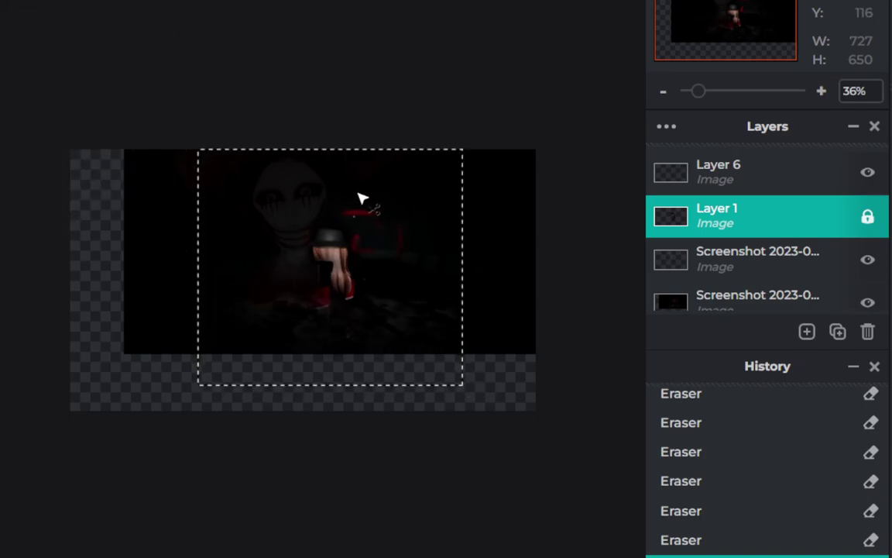
pyautogui.hotkey('ctrl', 's')
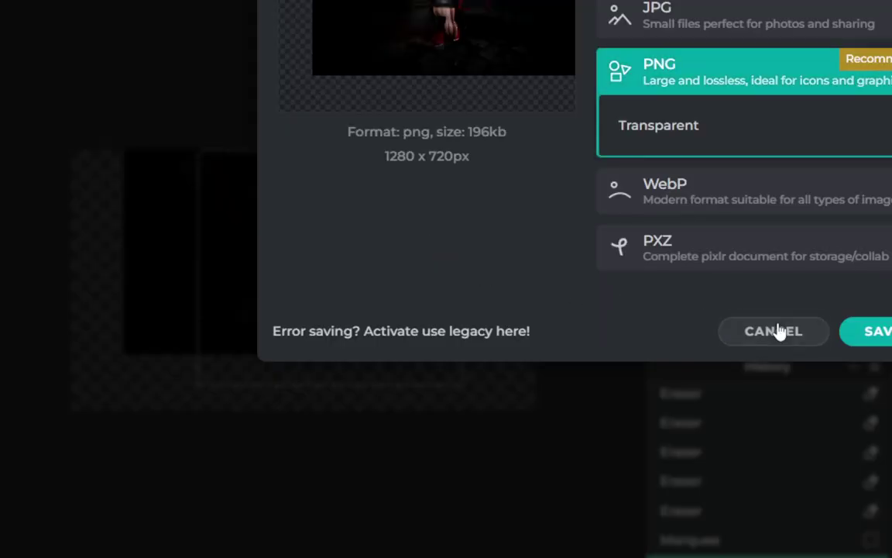
pyautogui.click(780, 335)
pyautogui.scroll(3, 390, 323)
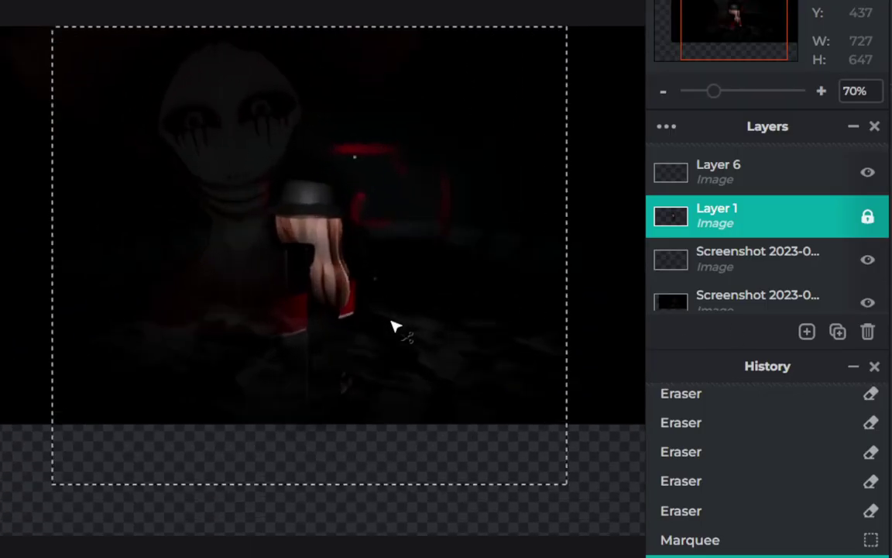
pyautogui.moveTo(335, 263); pyautogui.dragTo(337, 257)
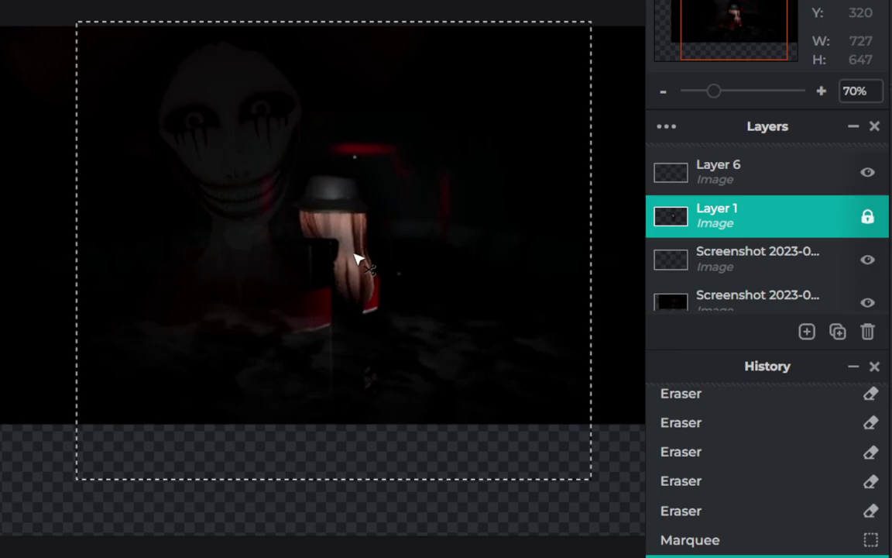
# Cut out the character and scale and reposition it with the transform handles.
pyautogui.press('v')
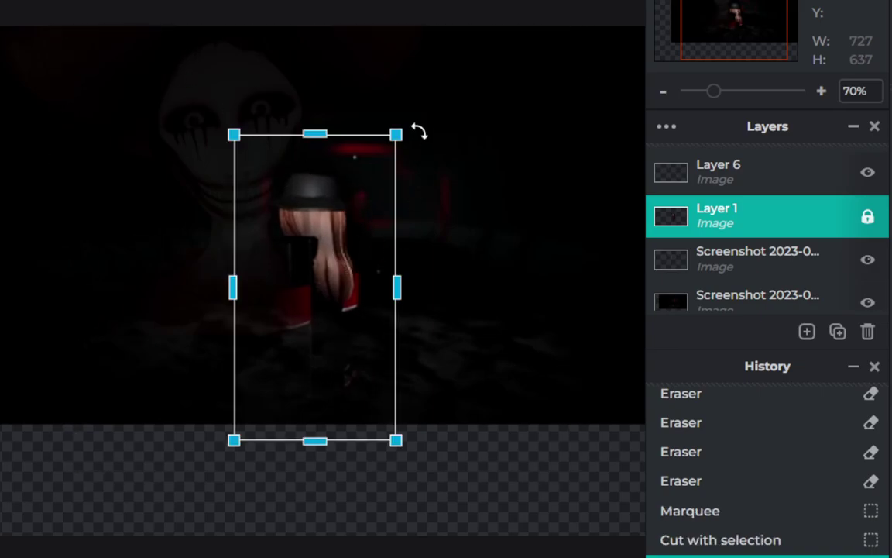
pyautogui.moveTo(395, 135); pyautogui.dragTo(455, 94)
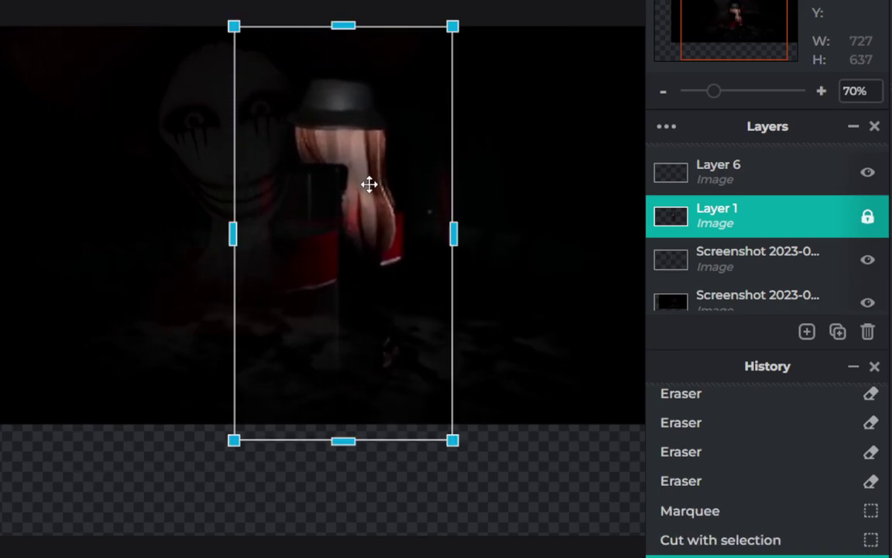
pyautogui.moveTo(369, 183); pyautogui.dragTo(364, 261)
pyautogui.scroll(-2, 345, 303)
pyautogui.scroll(-1, 367, 353)
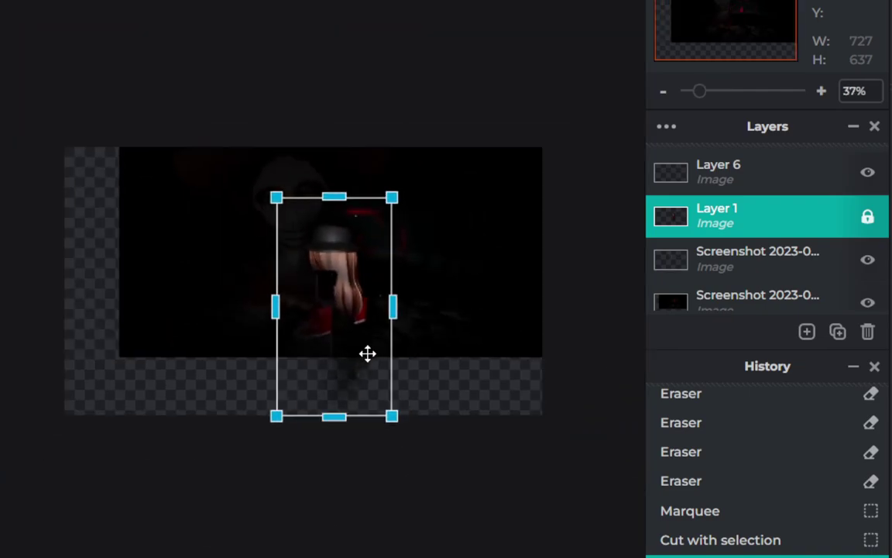
pyautogui.moveTo(394, 420)
pyautogui.mouseDown()
pyautogui.moveTo(373, 376)
pyautogui.moveTo(346, 347)
pyautogui.mouseUp()
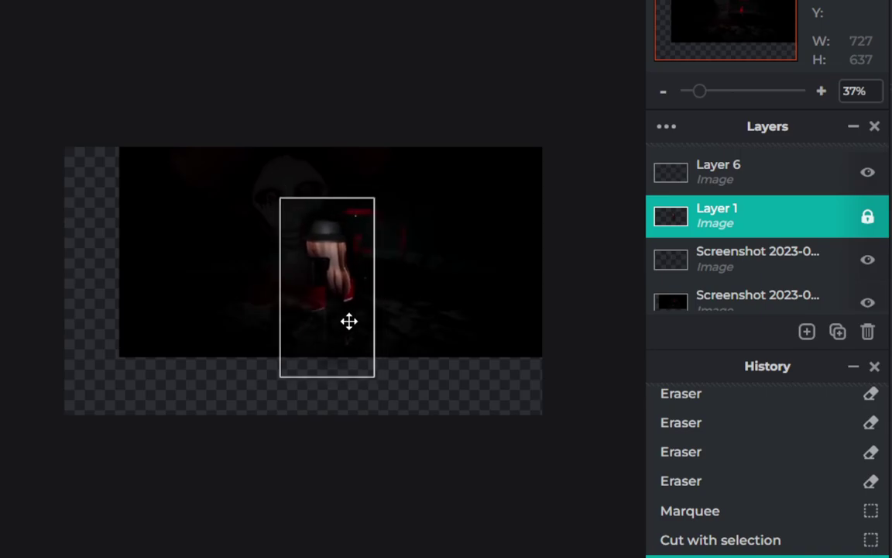
pyautogui.moveTo(354, 315); pyautogui.dragTo(351, 322)
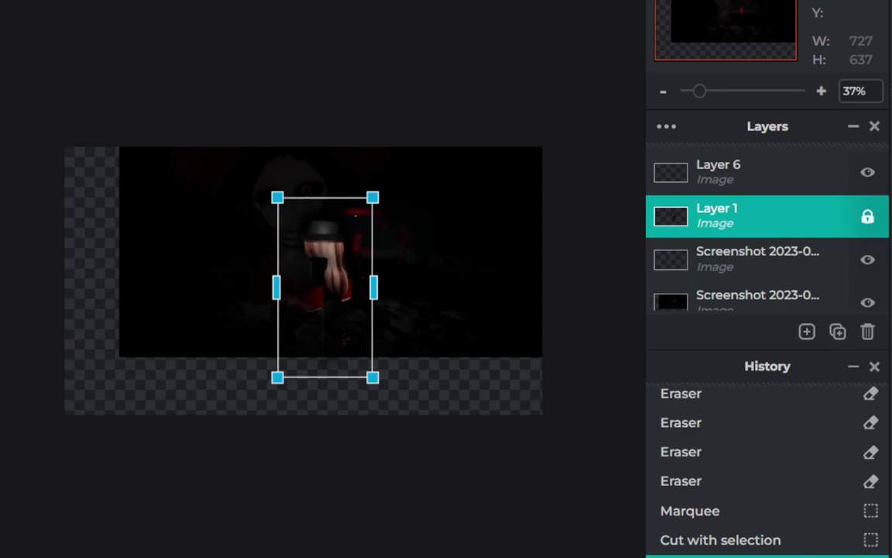
# Confirm the transform and shift the screenshot background slightly left.
pyautogui.click(1, 30)
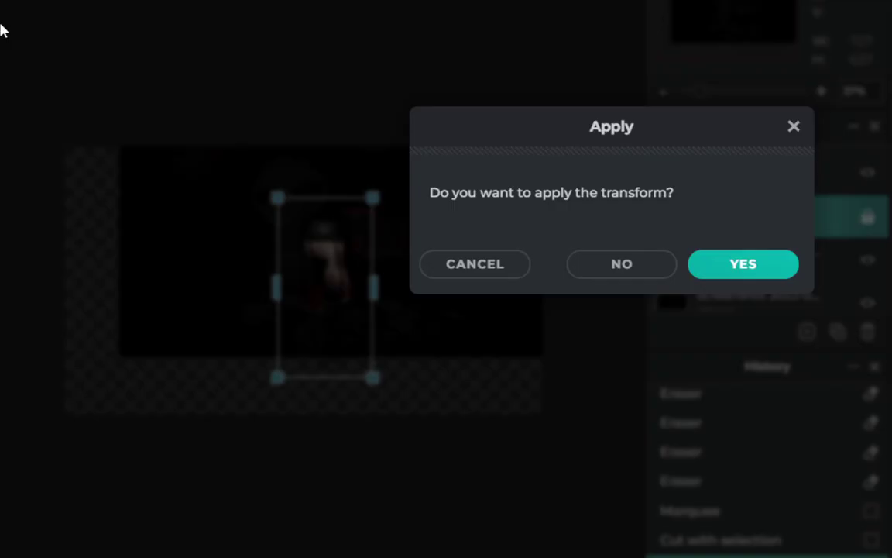
pyautogui.click(742, 264)
pyautogui.moveTo(303, 197)
pyautogui.mouseDown()
pyautogui.moveTo(285, 198)
pyautogui.moveTo(282, 222)
pyautogui.moveTo(268, 214)
pyautogui.mouseUp()
# Drag the character-and-monster screenshot layer right with the Arrange tool, then deselect.
pyautogui.click(340, 450)
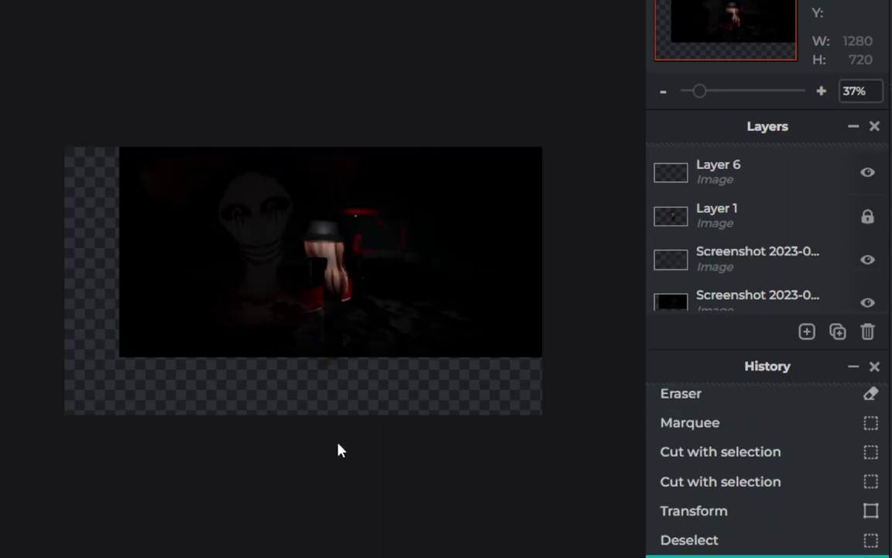
pyautogui.moveTo(315, 322)
pyautogui.mouseDown()
pyautogui.moveTo(493, 225)
pyautogui.moveTo(434, 247)
pyautogui.moveTo(468, 231)
pyautogui.moveTo(276, 227)
pyautogui.mouseUp()
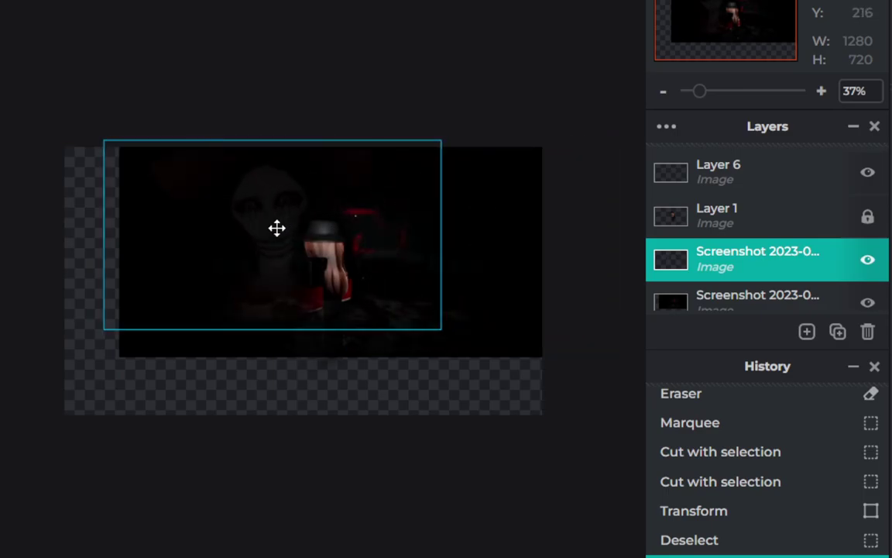
pyautogui.click(347, 416)
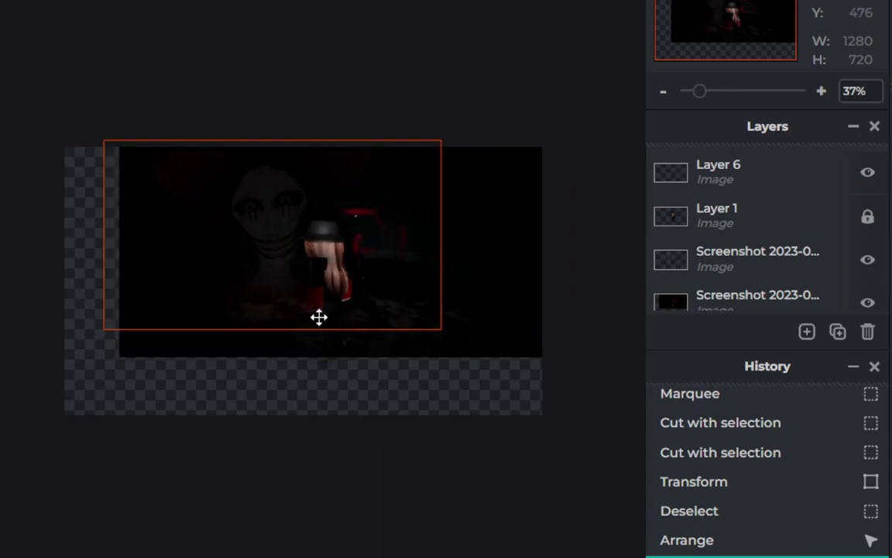
pyautogui.scroll(3, 318, 425)
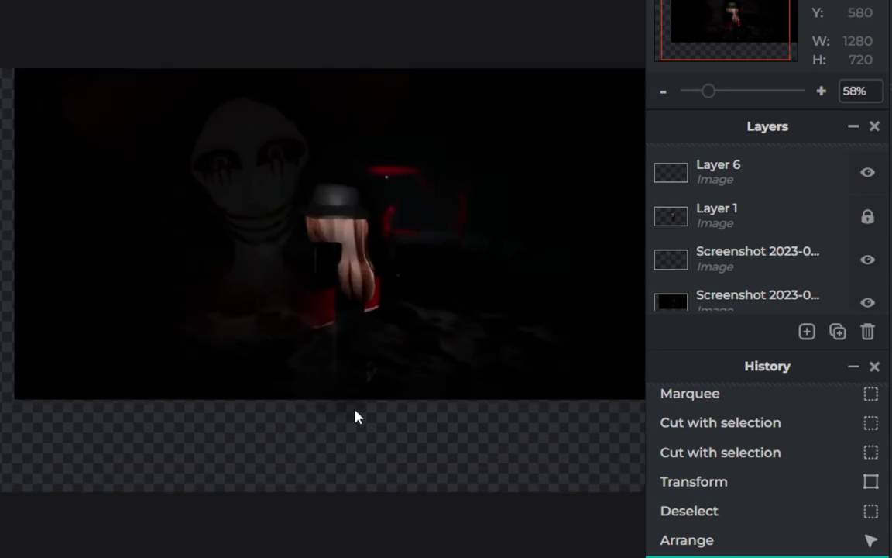
pyautogui.scroll(2, 355, 416)
pyautogui.scroll(1, 410, 408)
pyautogui.scroll(2, 411, 408)
pyautogui.scroll(-2, 411, 409)
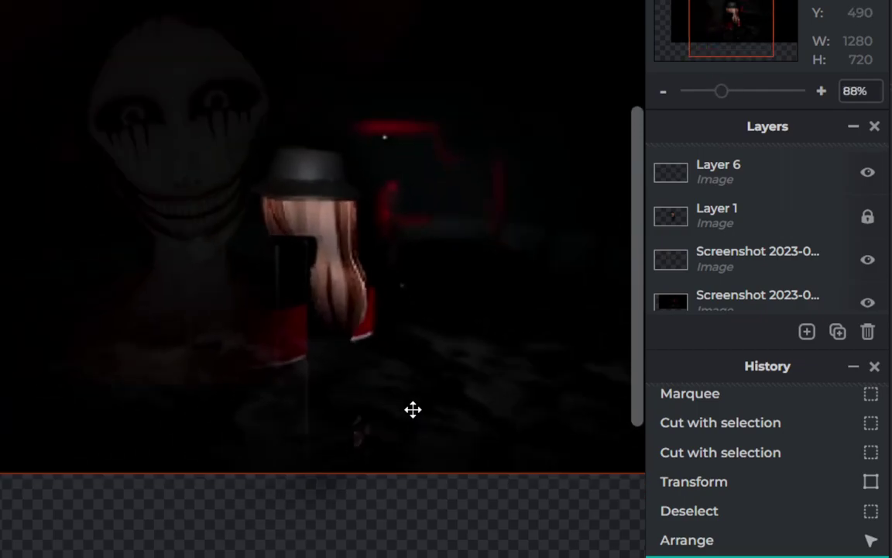
pyautogui.scroll(-2, 348, 498)
pyautogui.scroll(-3, 379, 498)
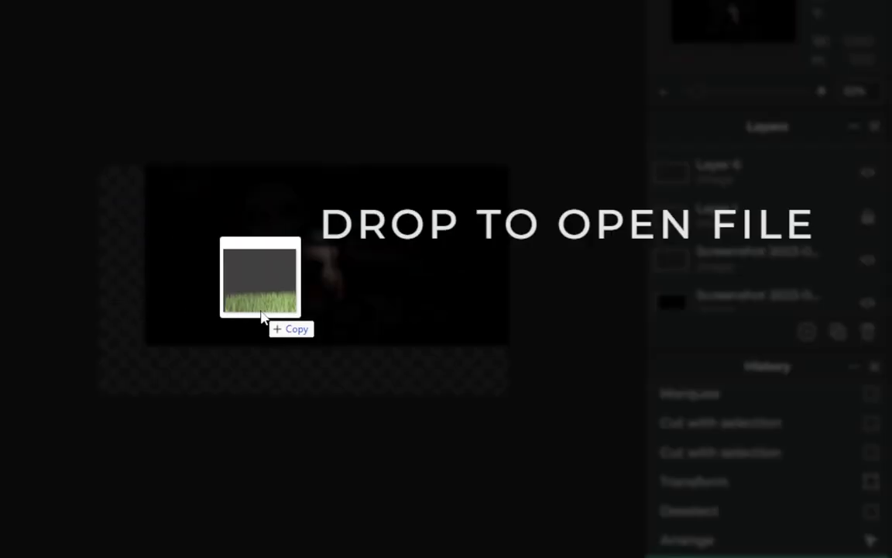
# Add the grass image to the canvas as a new layer.
pyautogui.moveTo(101, 279); pyautogui.dragTo(258, 279)
pyautogui.click(618, 240)
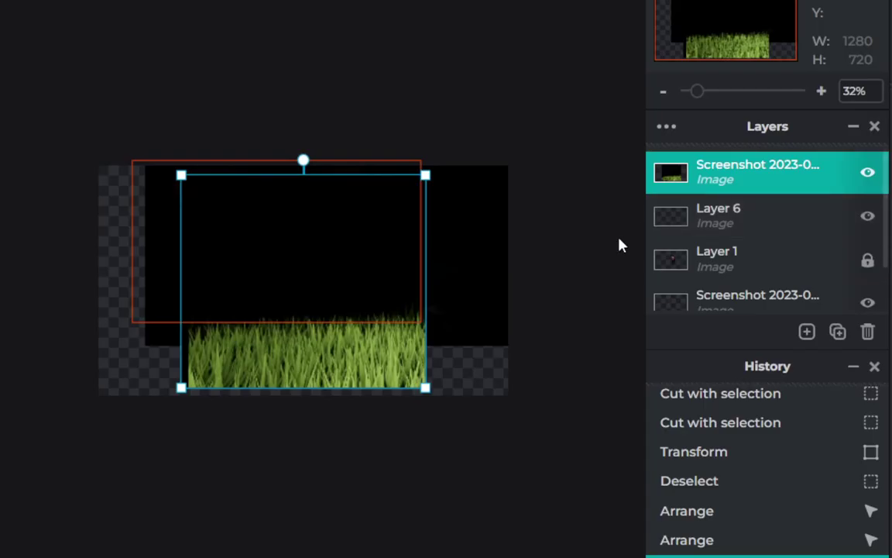
pyautogui.scroll(1, 259, 377)
pyautogui.scroll(2, 170, 271)
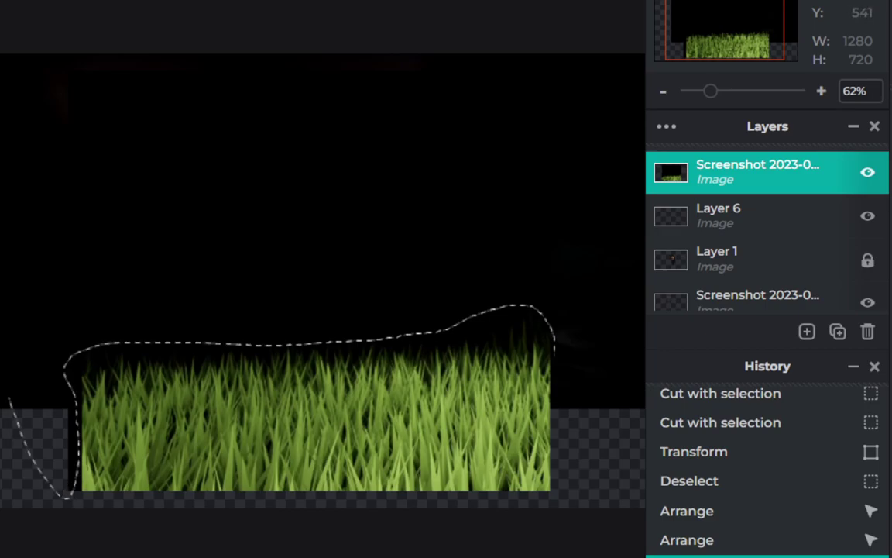
# Lasso the black area above the grass and delete it.
pyautogui.moveTo(9, 399)
pyautogui.mouseDown()
pyautogui.moveTo(160, 70)
pyautogui.moveTo(582, 254)
pyautogui.mouseUp()
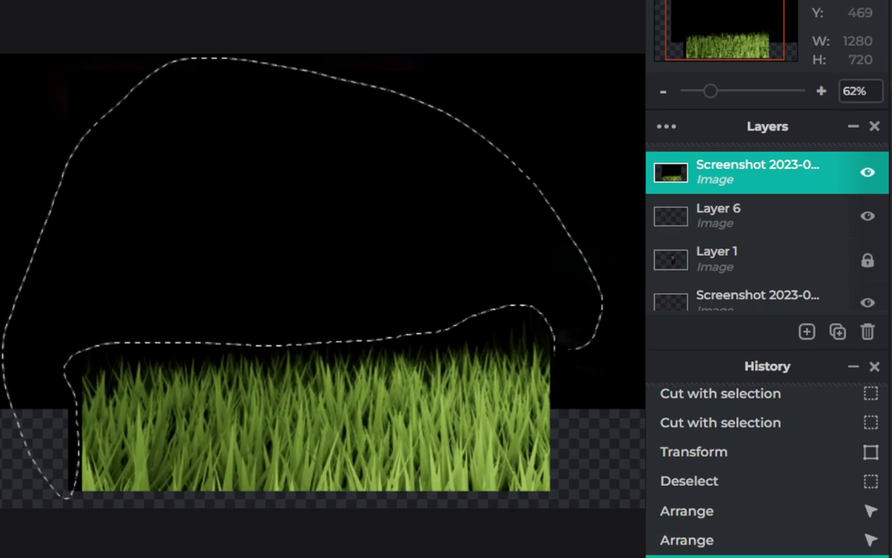
pyautogui.hotkey('ctrl', 'z')
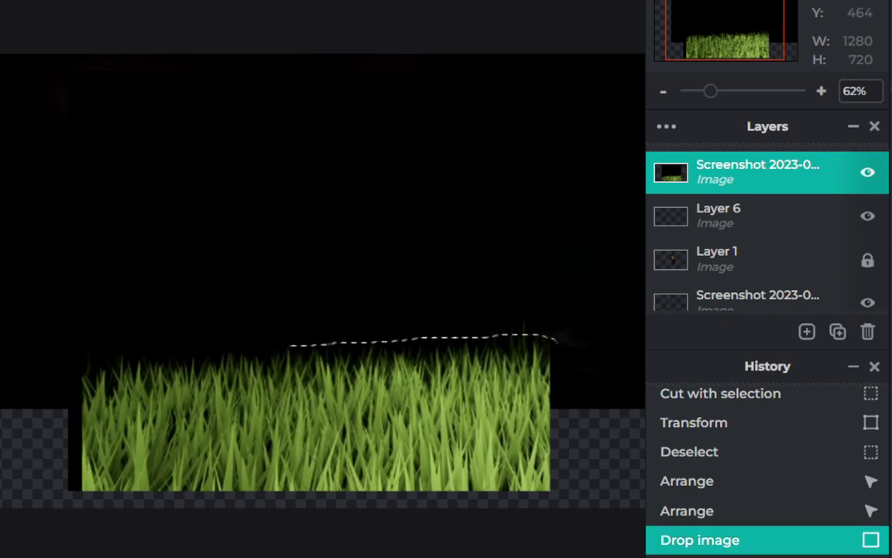
pyautogui.moveTo(556, 339); pyautogui.dragTo(557, 341)
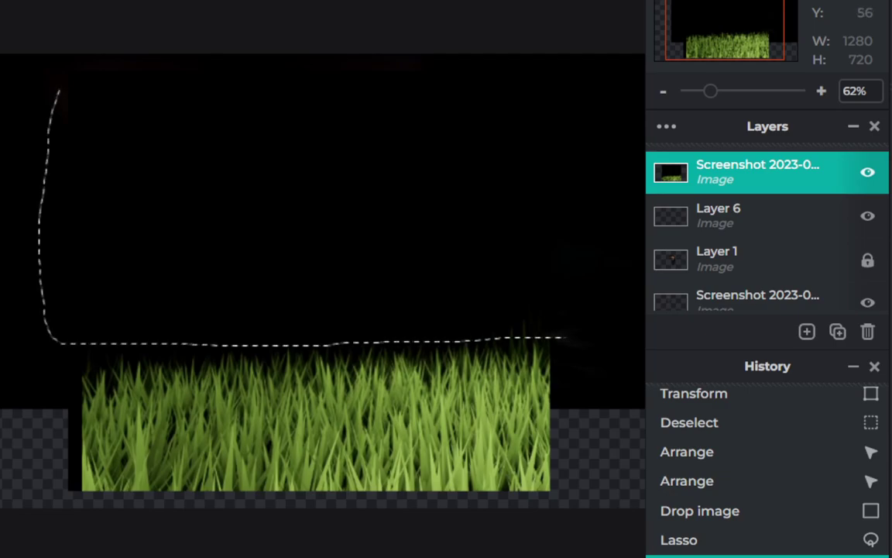
pyautogui.moveTo(59, 91); pyautogui.dragTo(604, 256)
pyautogui.moveTo(564, 337); pyautogui.dragTo(566, 334)
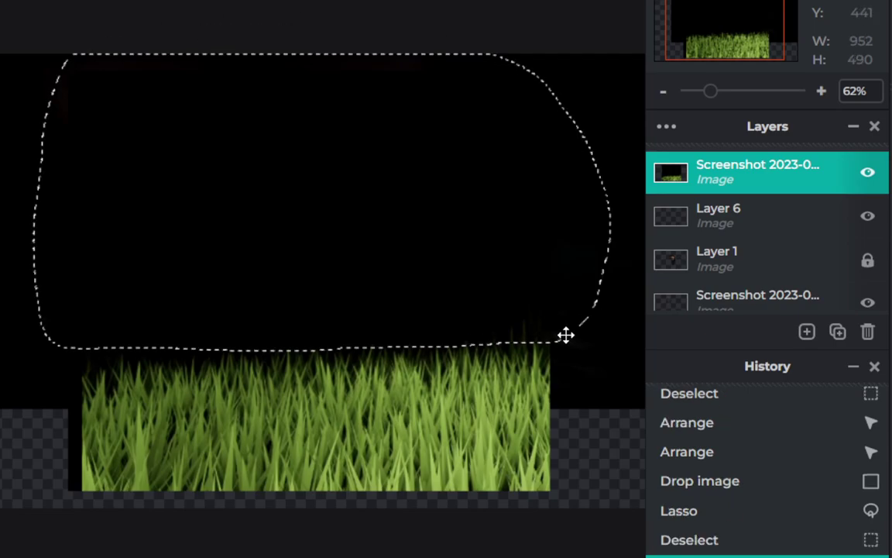
pyautogui.press('Delete')
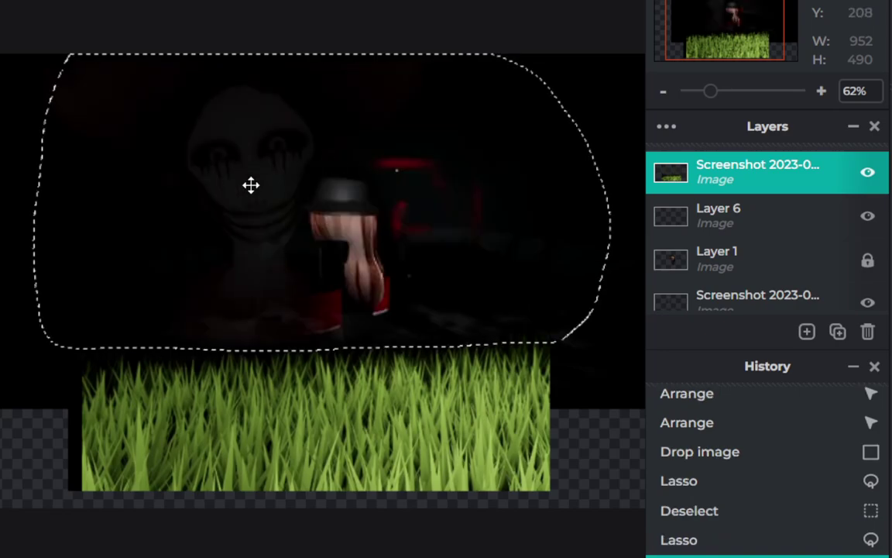
pyautogui.press('v')
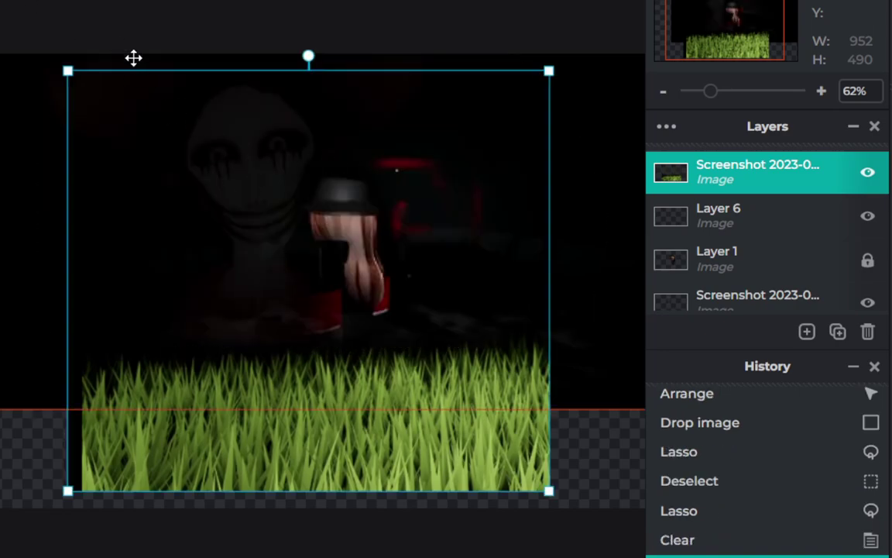
# Move the grass layer down so it lines the bottom edge of the canvas.
pyautogui.moveTo(259, 423)
pyautogui.mouseDown()
pyautogui.moveTo(266, 469)
pyautogui.moveTo(261, 461)
pyautogui.mouseUp()
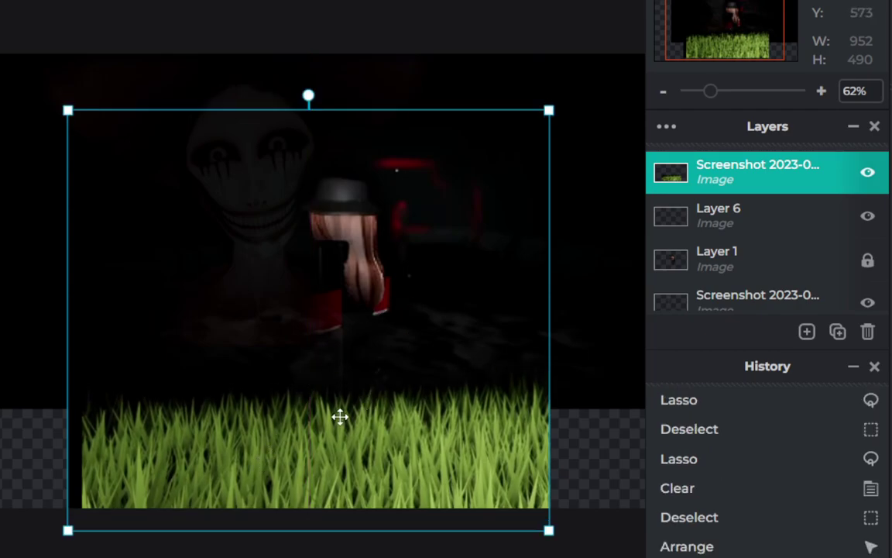
pyautogui.scroll(-5, 300, 350)
pyautogui.scroll(2, 333, 420)
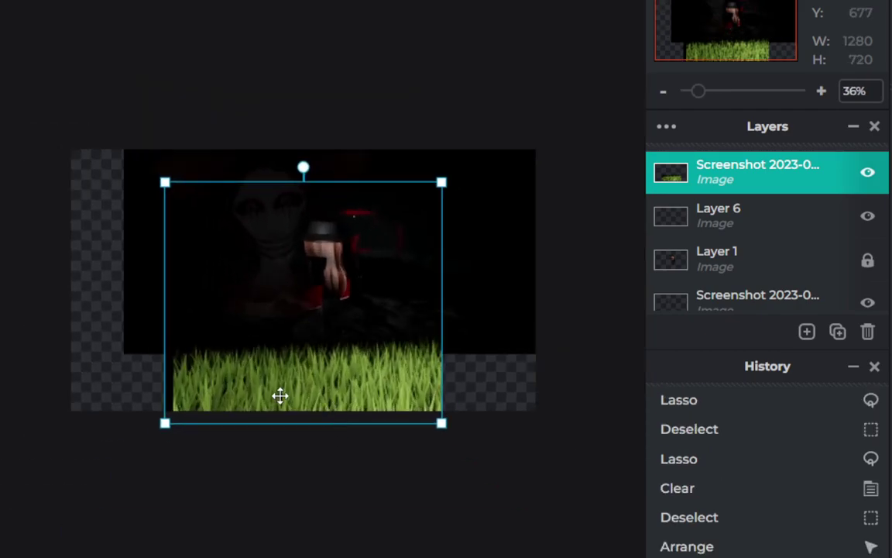
pyautogui.moveTo(281, 397)
pyautogui.mouseDown()
pyautogui.moveTo(308, 397)
pyautogui.moveTo(297, 397)
pyautogui.mouseUp()
pyautogui.scroll(2, 297, 397)
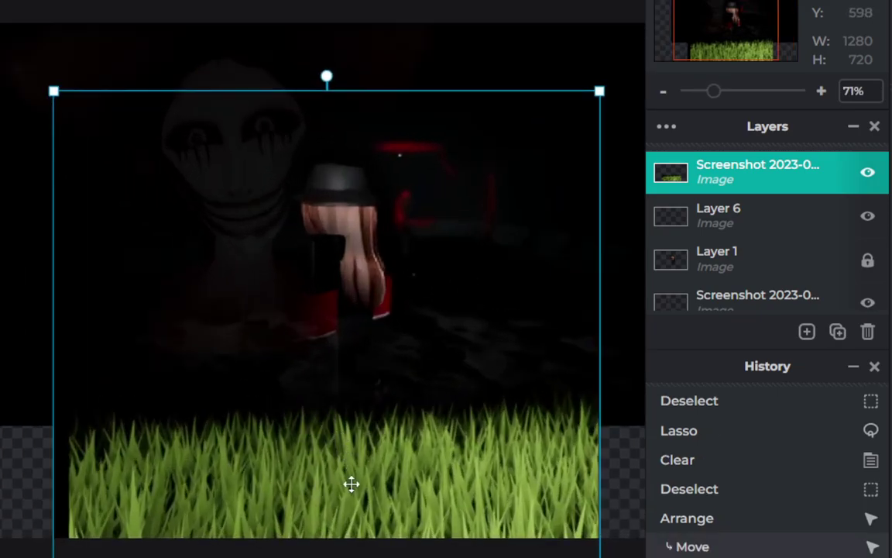
pyautogui.moveTo(352, 484); pyautogui.dragTo(378, 499)
pyautogui.scroll(-3, 378, 498)
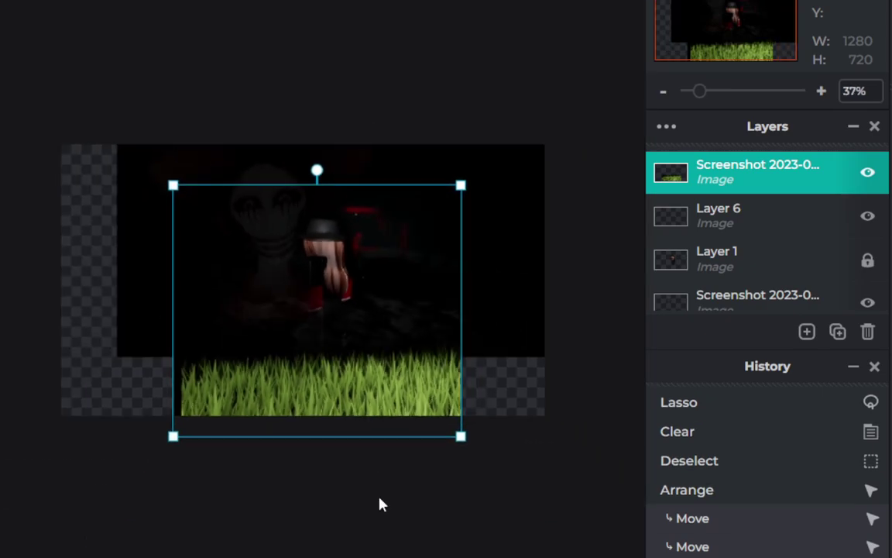
pyautogui.scroll(-1, 376, 499)
pyautogui.scroll(1, 373, 494)
pyautogui.scroll(1, 369, 469)
pyautogui.scroll(2, 360, 356)
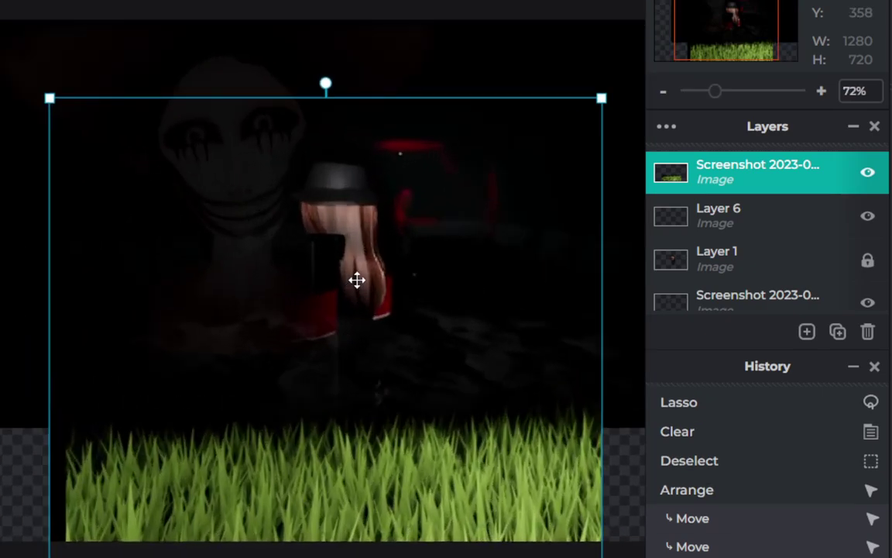
pyautogui.scroll(2, 357, 280)
pyautogui.scroll(-1, 422, 387)
pyautogui.scroll(-4, 416, 464)
pyautogui.scroll(-1, 416, 480)
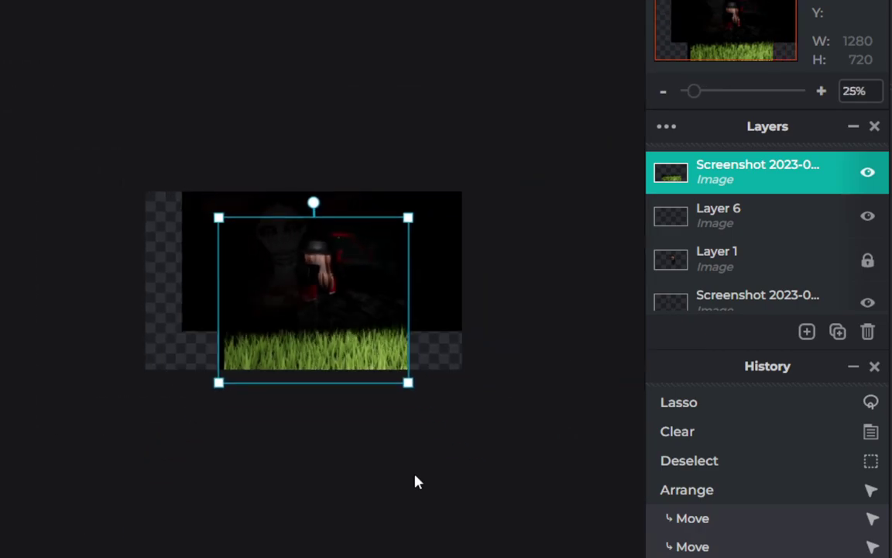
pyautogui.scroll(2, 333, 405)
pyautogui.scroll(-1, 205, 293)
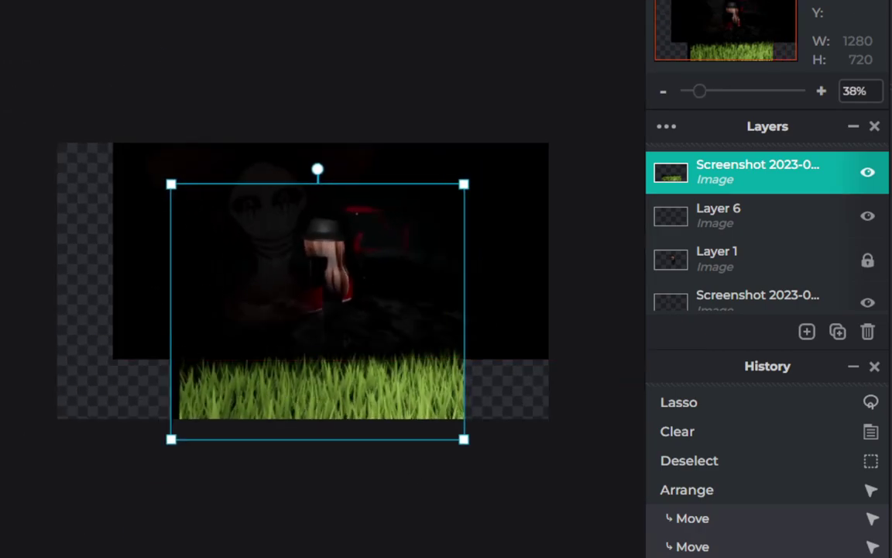
# Give the grass layer Brightness -100 and Contrast 13.
pyautogui.click(233, 2)
pyautogui.click(225, 4)
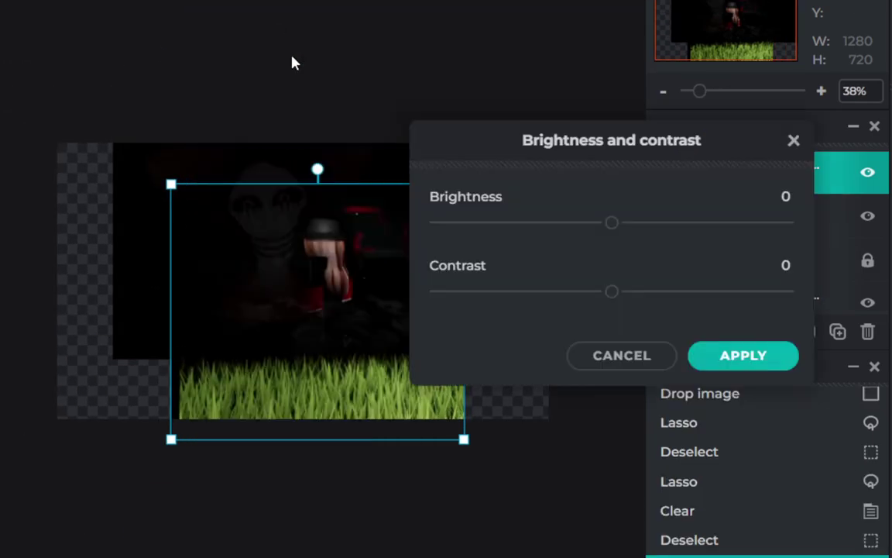
pyautogui.moveTo(612, 222); pyautogui.dragTo(448, 235)
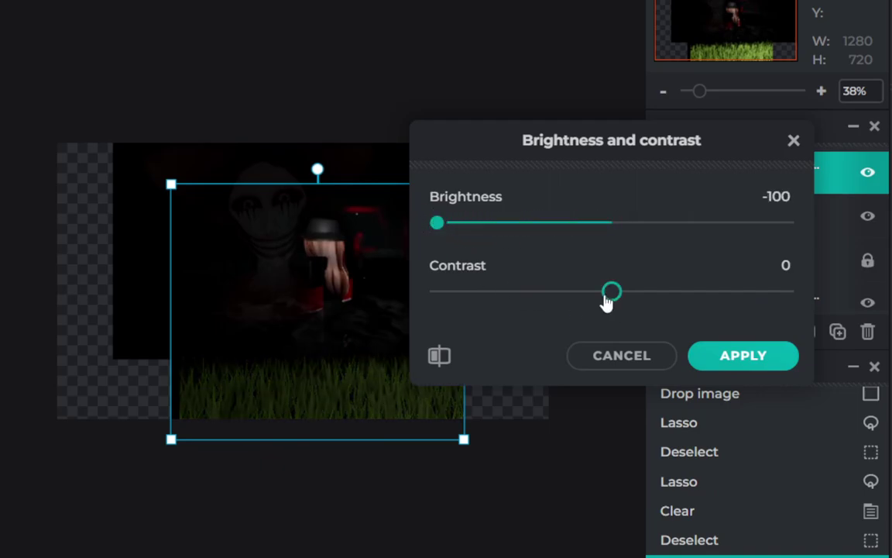
pyautogui.moveTo(608, 302)
pyautogui.mouseDown()
pyautogui.moveTo(645, 295)
pyautogui.moveTo(637, 300)
pyautogui.mouseUp()
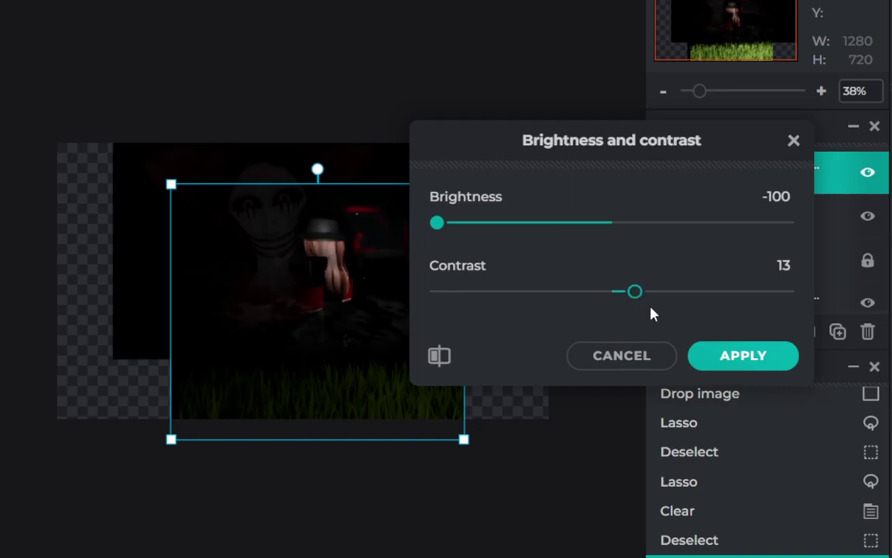
pyautogui.click(743, 354)
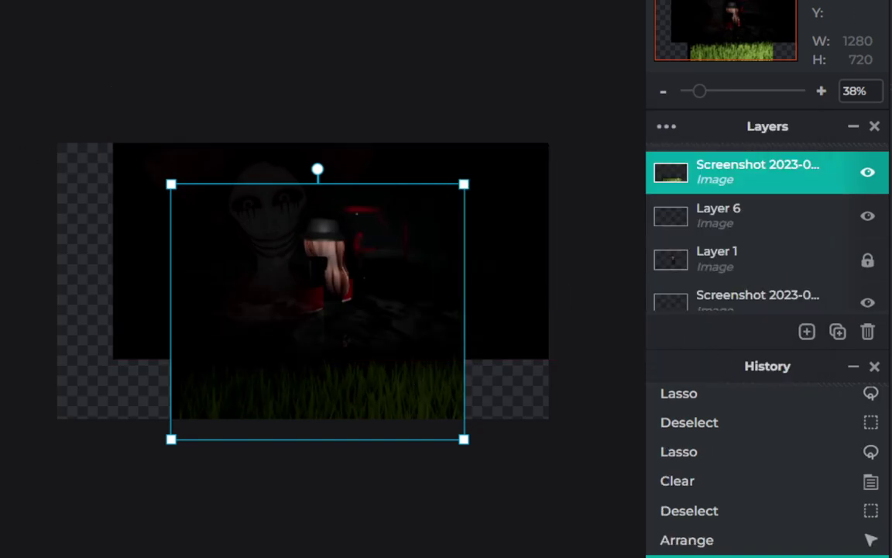
# Add a new text layer reading 'The Mimic' on the canvas.
pyautogui.press('t')
pyautogui.click(428, 227)
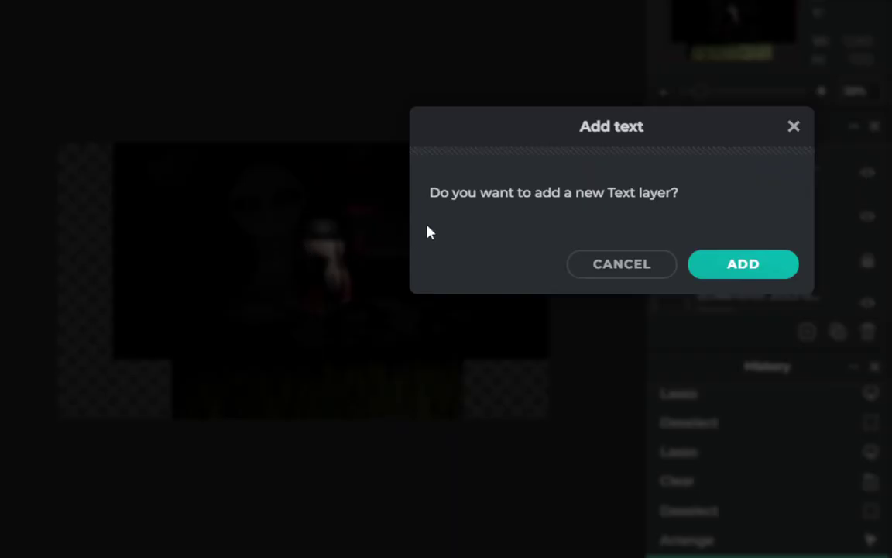
pyautogui.click(695, 272)
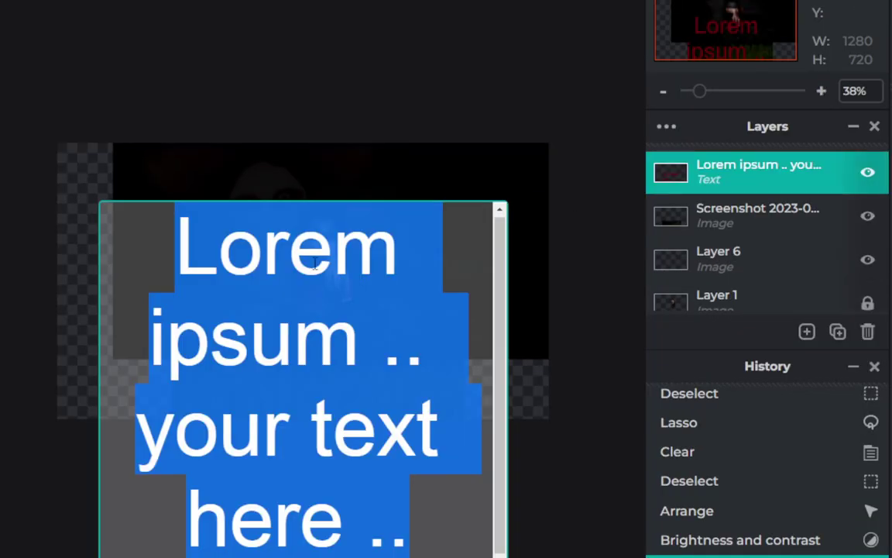
pyautogui.write('The Mi')
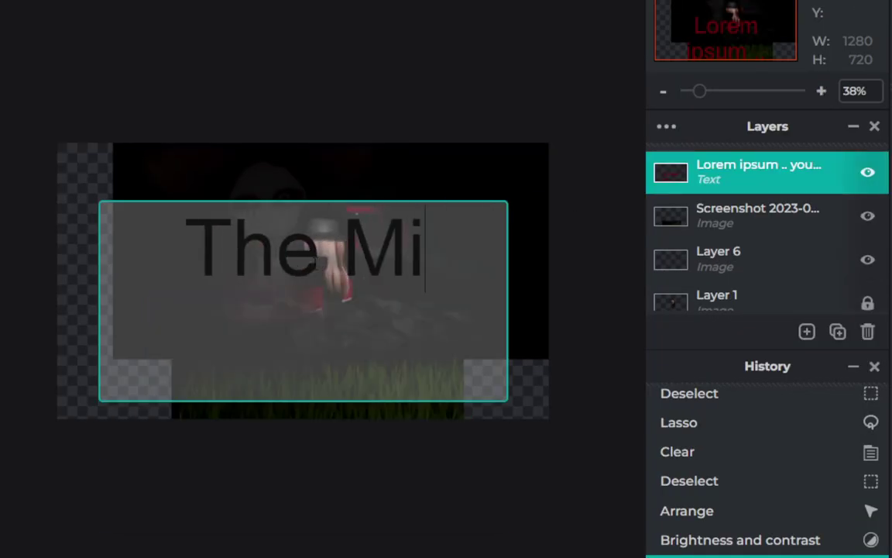
pyautogui.write('mic')
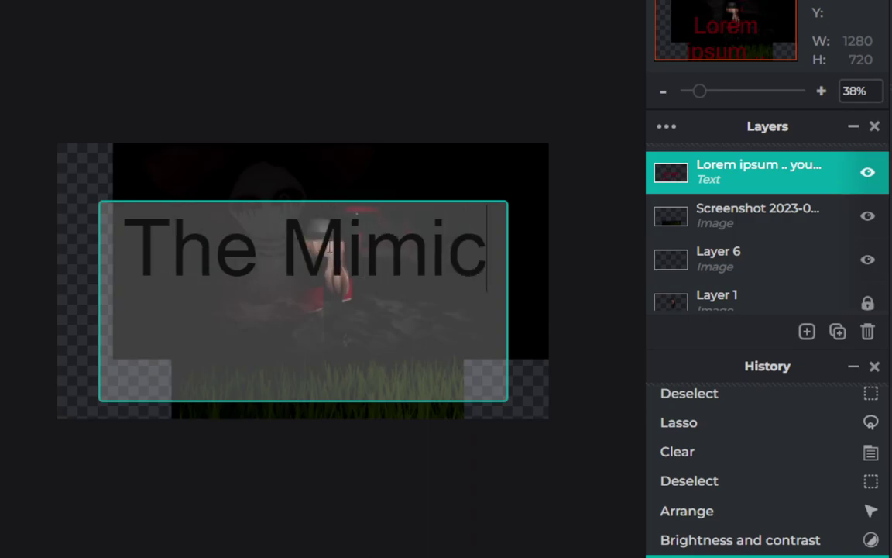
pyautogui.press('Escape')
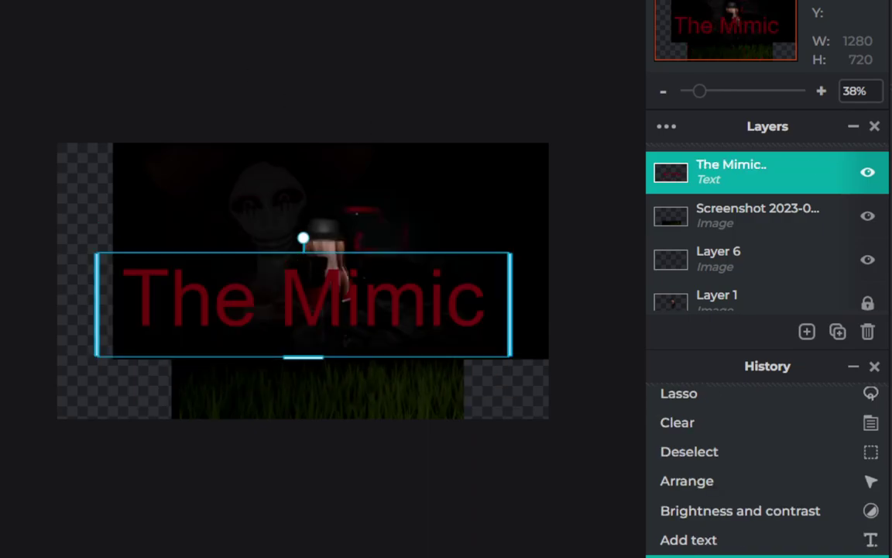
# Set the title font to Adios Amigos and move it lower over the grass.
pyautogui.scroll(-1, 186, 313)
pyautogui.scroll(-4, 214, 387)
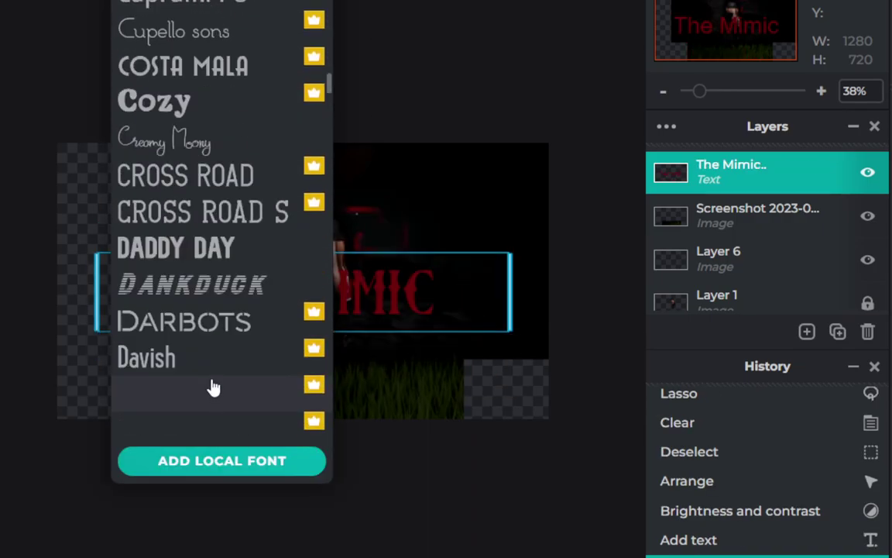
pyautogui.scroll(-2, 213, 387)
pyautogui.scroll(-5, 213, 412)
pyautogui.scroll(-3, 219, 398)
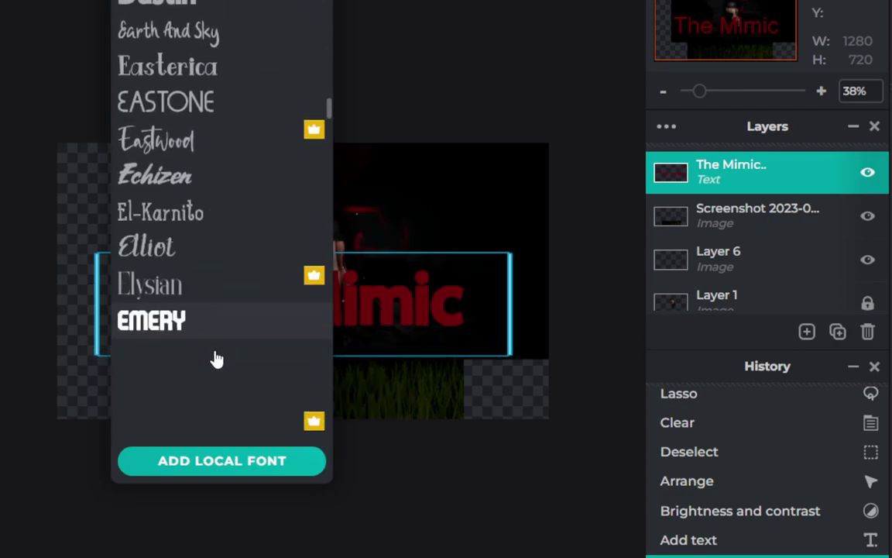
pyautogui.scroll(-4, 183, 388)
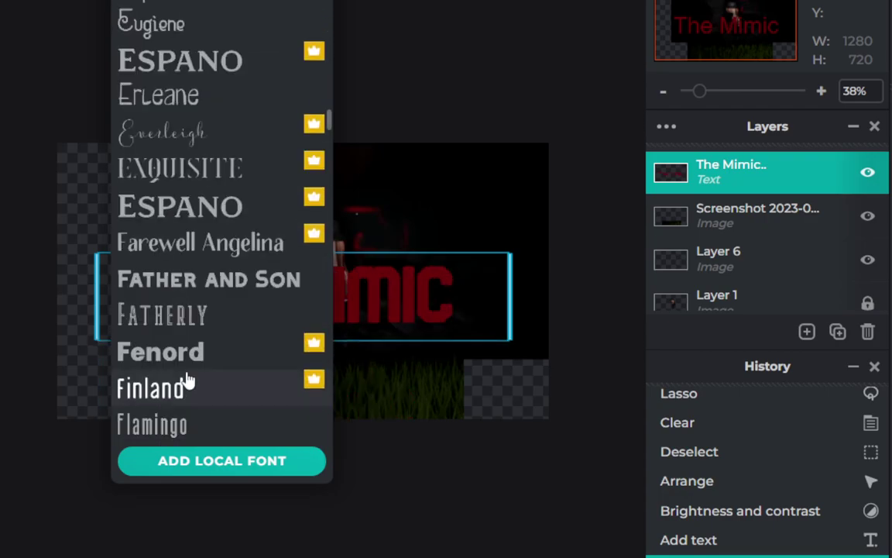
pyautogui.scroll(-4, 194, 386)
pyautogui.scroll(-6, 206, 383)
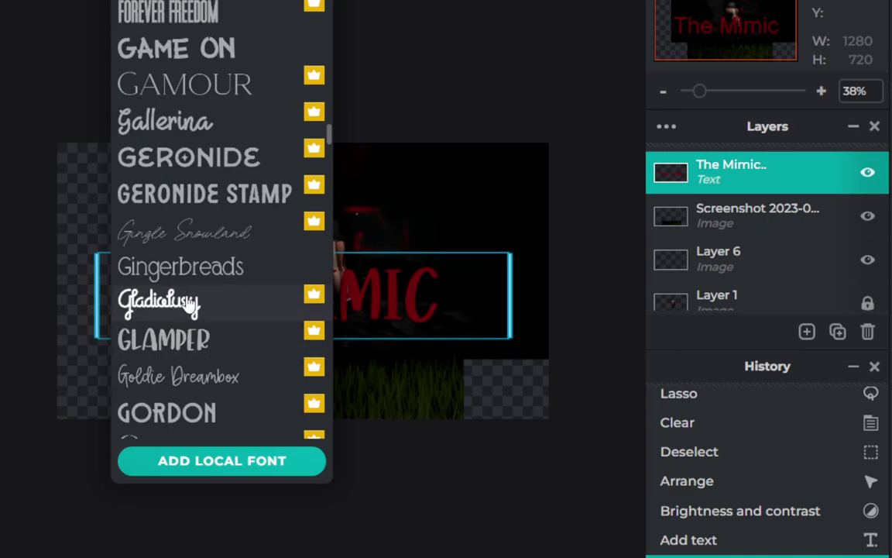
pyautogui.scroll(-5, 186, 295)
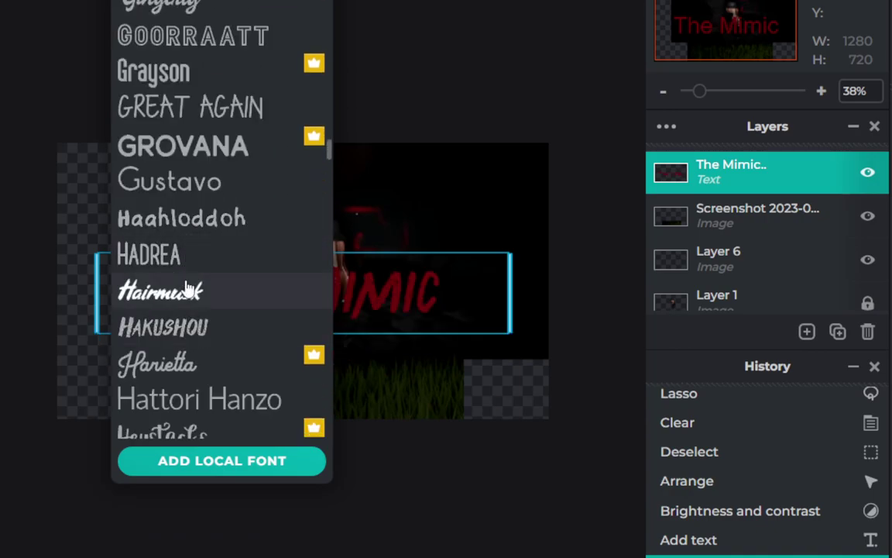
pyautogui.scroll(-3, 184, 372)
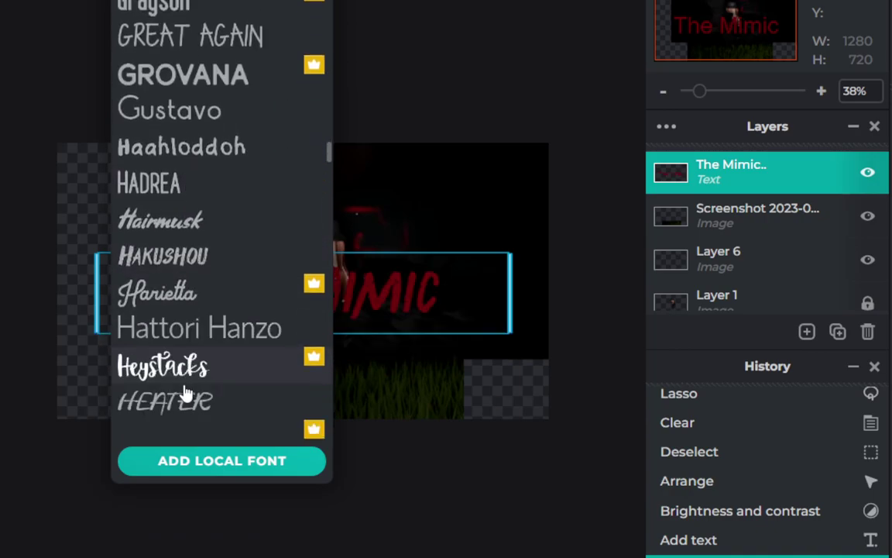
pyautogui.scroll(-10, 182, 402)
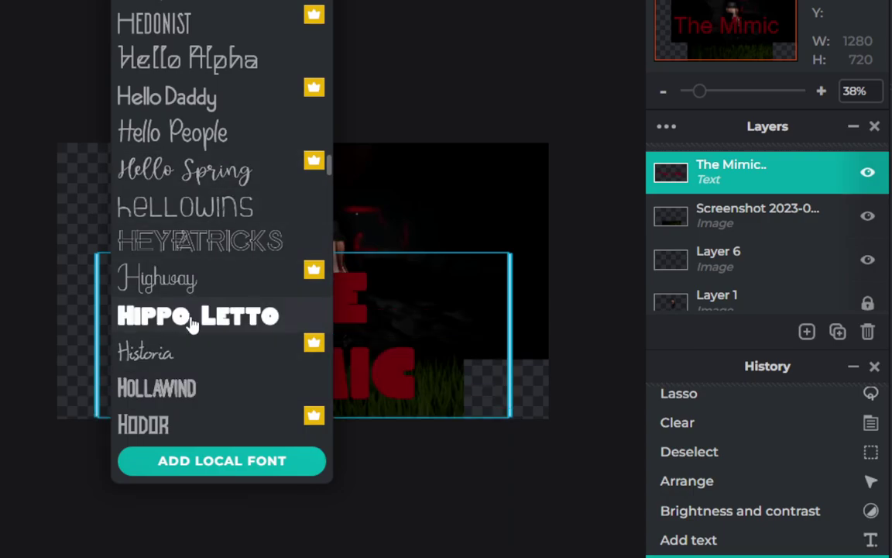
pyautogui.scroll(-1, 169, 394)
pyautogui.scroll(3, 169, 372)
pyautogui.scroll(10, 169, 364)
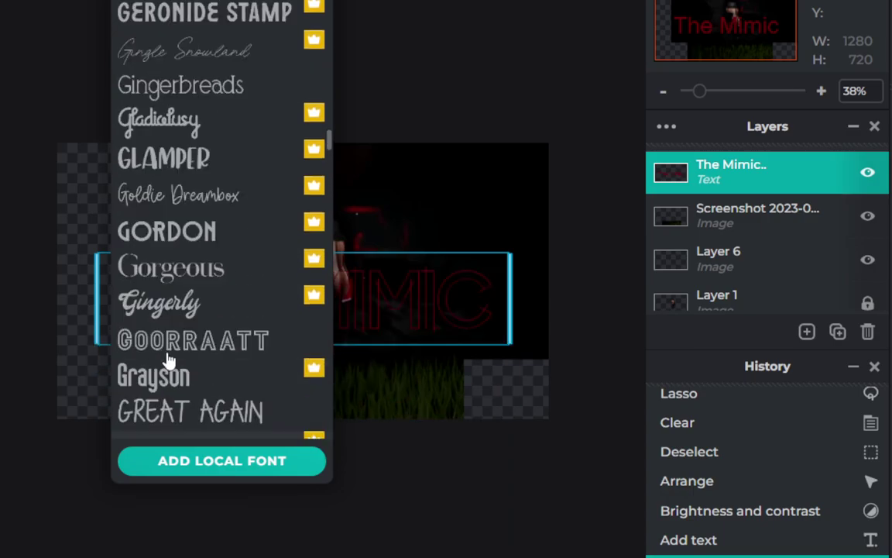
pyautogui.scroll(10, 168, 364)
pyautogui.scroll(3, 167, 233)
pyautogui.scroll(10, 172, 170)
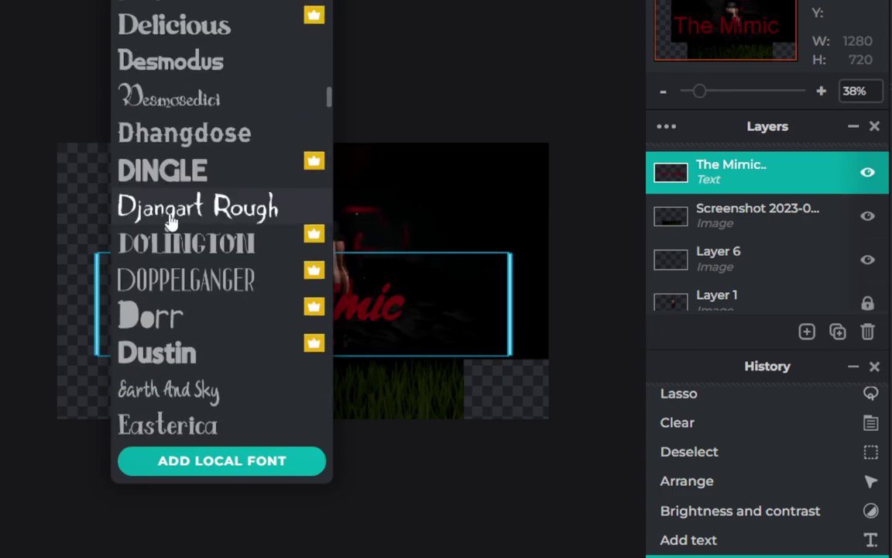
pyautogui.scroll(10, 173, 232)
pyautogui.scroll(5, 176, 271)
pyautogui.scroll(5, 179, 255)
pyautogui.scroll(1, 175, 145)
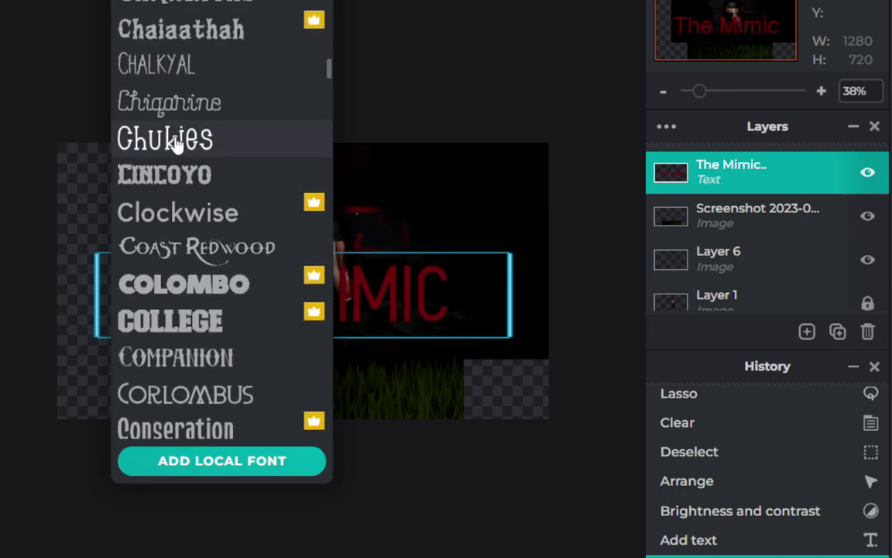
pyautogui.scroll(5, 180, 63)
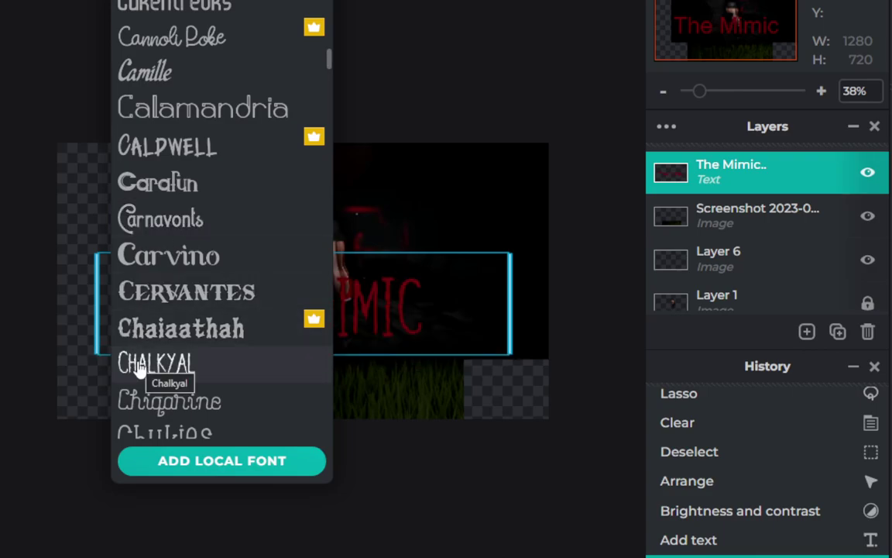
pyautogui.scroll(5, 139, 366)
pyautogui.scroll(2, 155, 232)
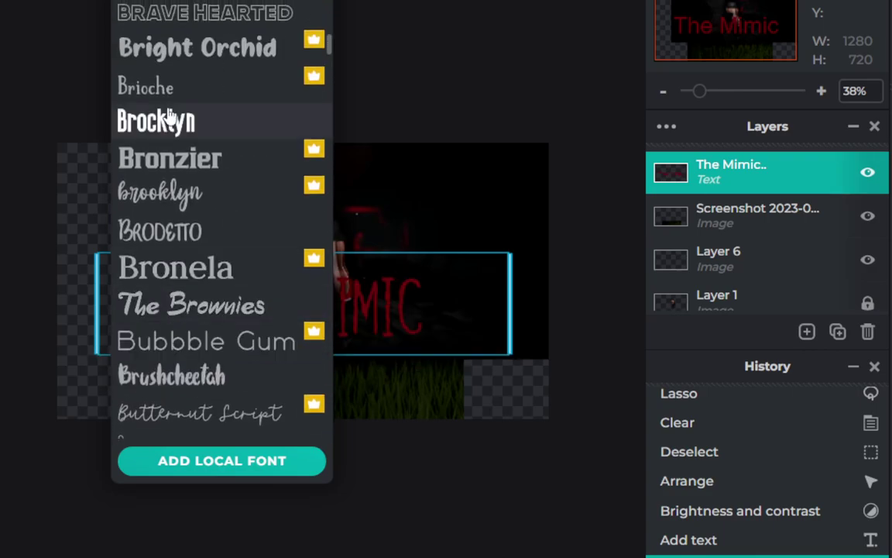
pyautogui.scroll(2, 170, 113)
pyautogui.scroll(5, 169, 116)
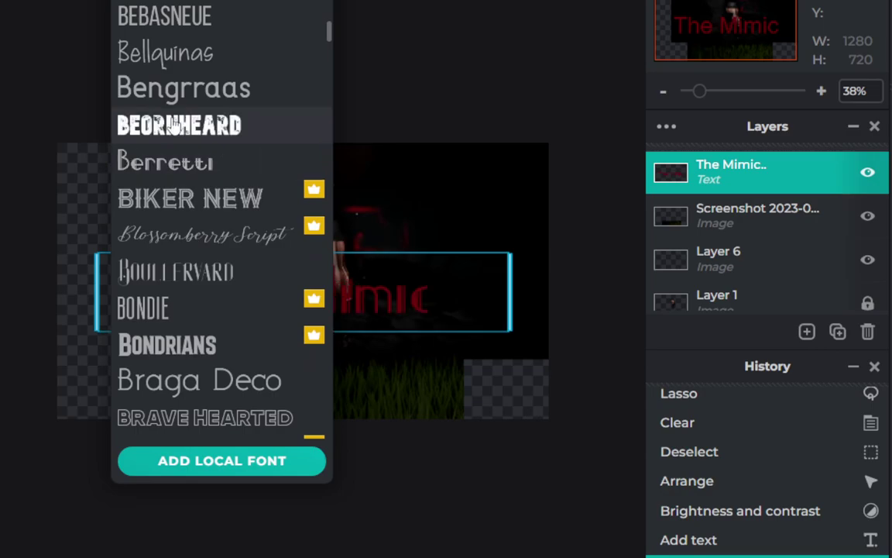
pyautogui.scroll(5, 173, 126)
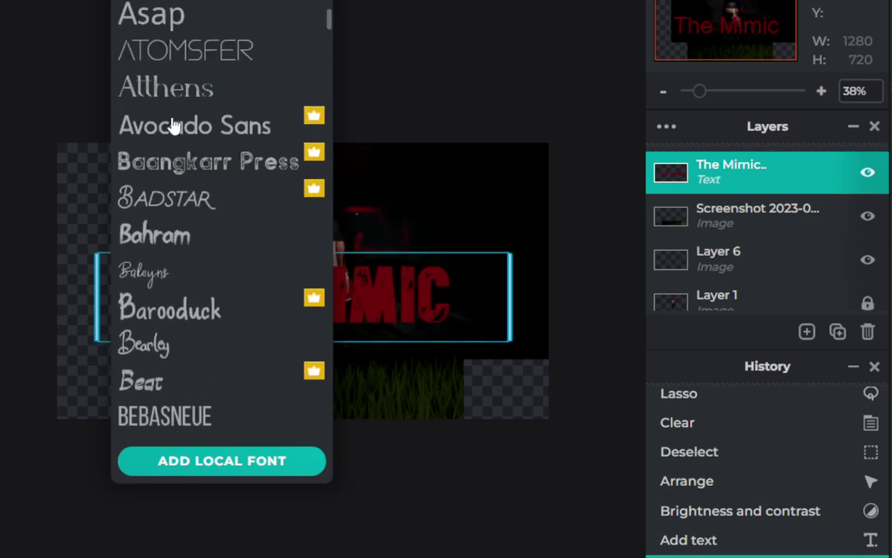
pyautogui.scroll(4, 175, 174)
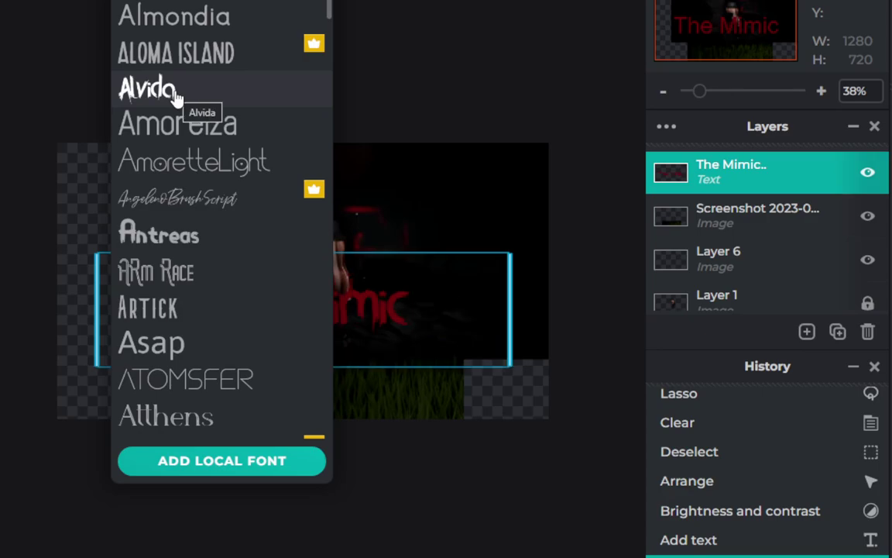
pyautogui.scroll(3, 175, 95)
pyautogui.scroll(1, 175, 95)
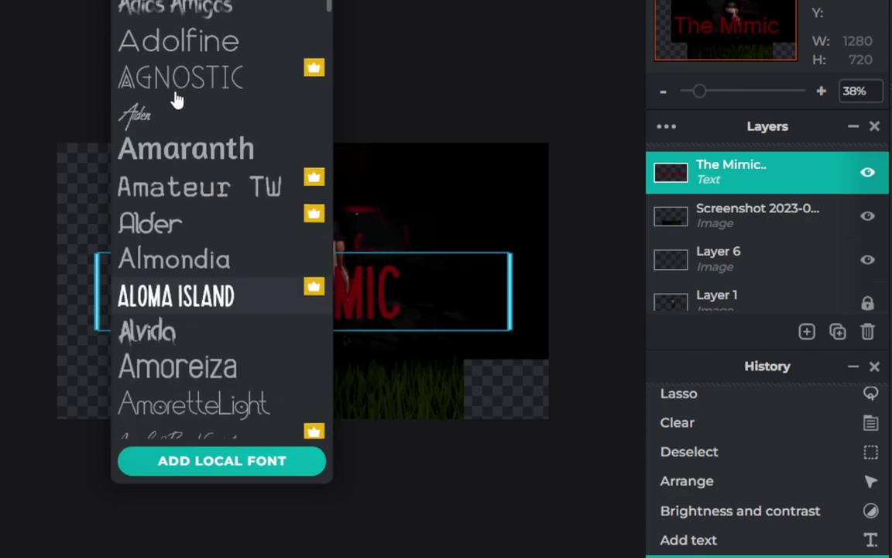
pyautogui.click(186, 17)
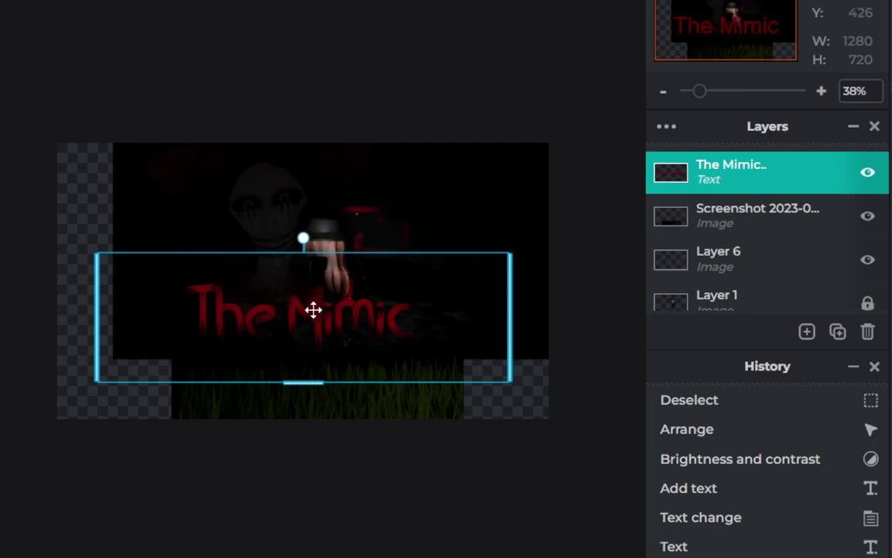
pyautogui.moveTo(313, 310); pyautogui.dragTo(379, 360)
# Recolour the title, trying grey and near-white before settling on dark red.
pyautogui.click(318, 7)
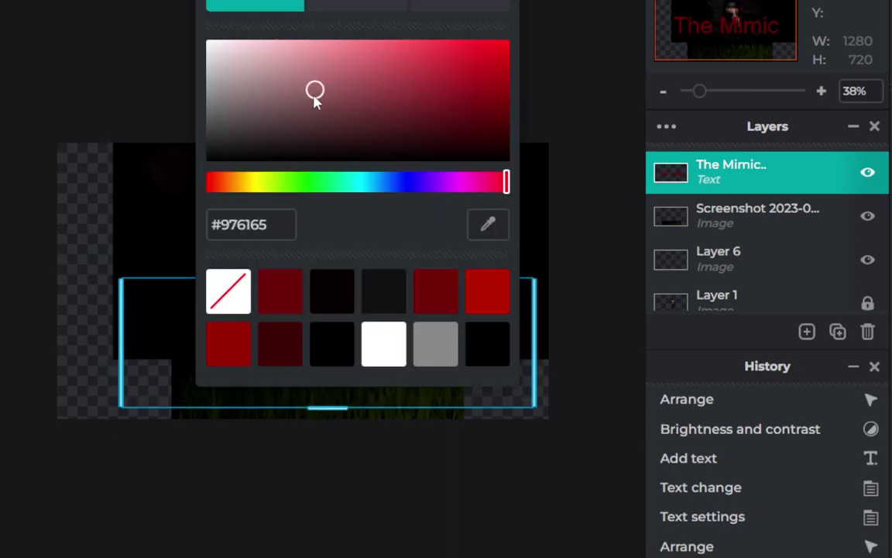
pyautogui.moveTo(315, 91); pyautogui.dragTo(185, 135)
pyautogui.click(184, 135)
pyautogui.click(136, 87)
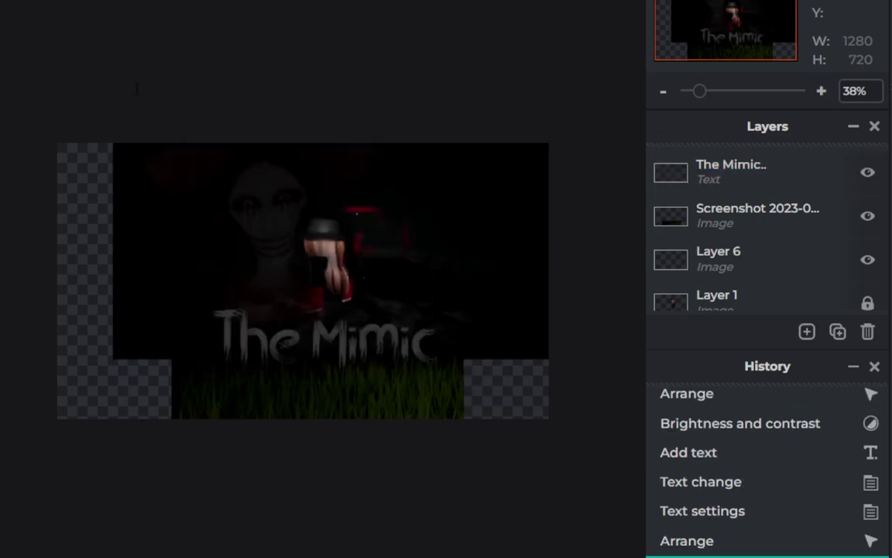
pyautogui.click(346, 355)
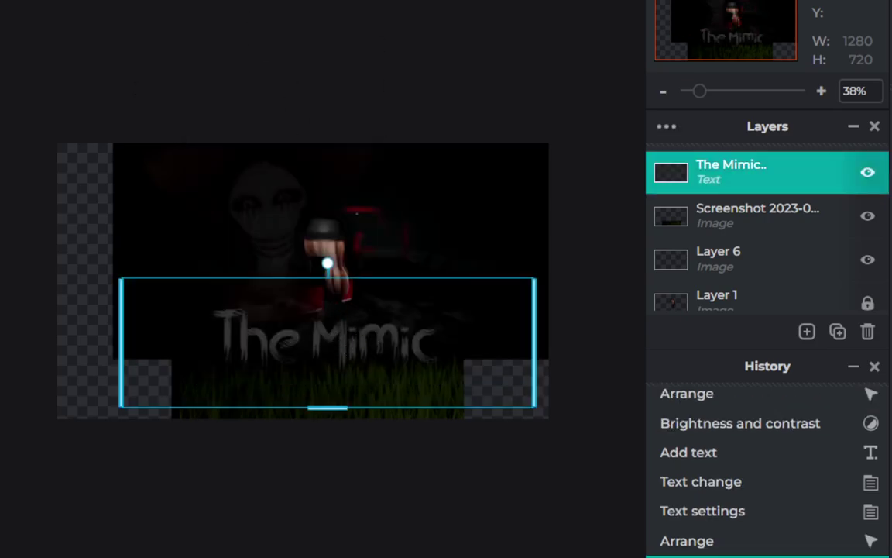
pyautogui.click(318, 6)
pyautogui.click(222, 72)
pyautogui.click(294, 117)
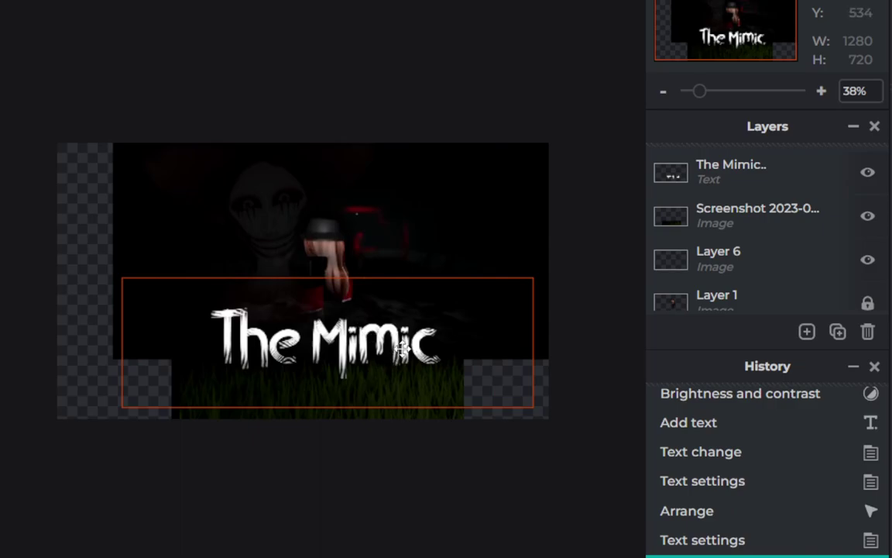
pyautogui.click(402, 349)
pyautogui.click(318, 6)
pyautogui.moveTo(441, 59)
pyautogui.mouseDown()
pyautogui.moveTo(525, 159)
pyautogui.moveTo(524, 145)
pyautogui.mouseUp()
pyautogui.click(558, 99)
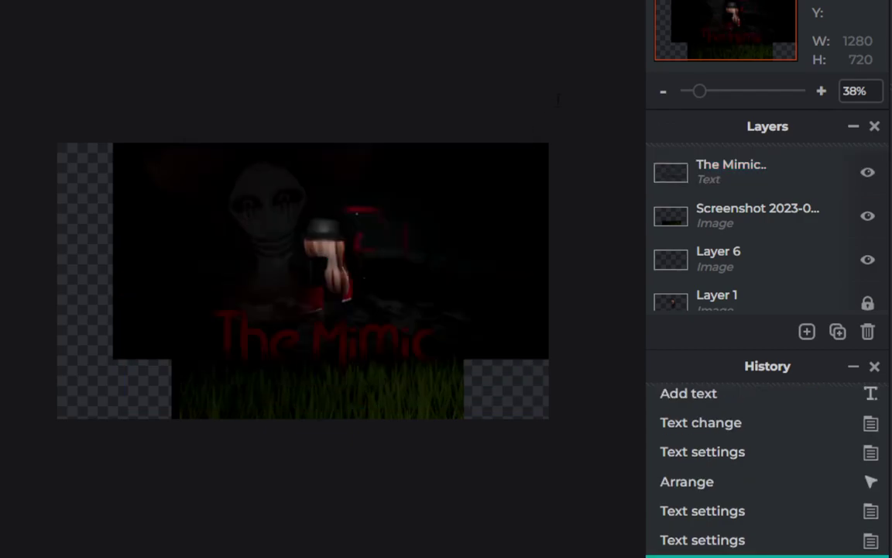
# Select The Mimic text layer and use Select pixels on the title.
pyautogui.click(401, 332)
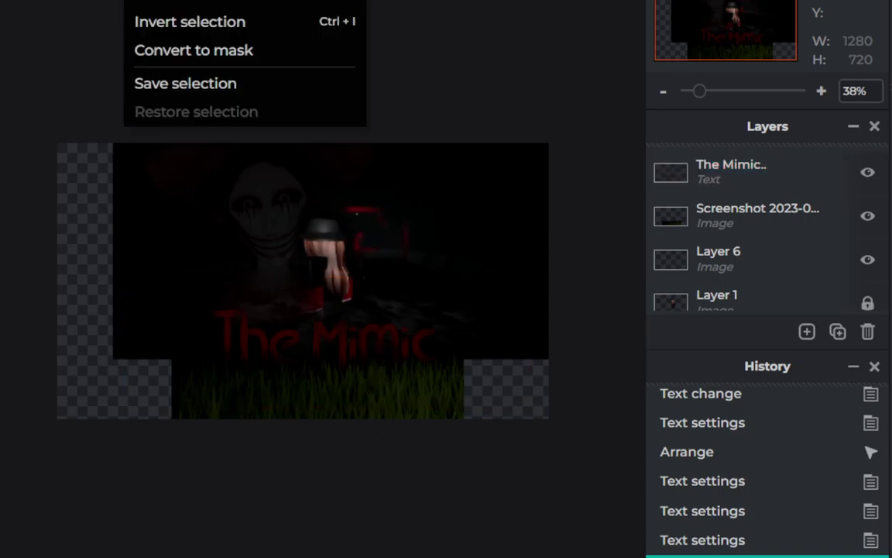
pyautogui.scroll(-1, 709, 254)
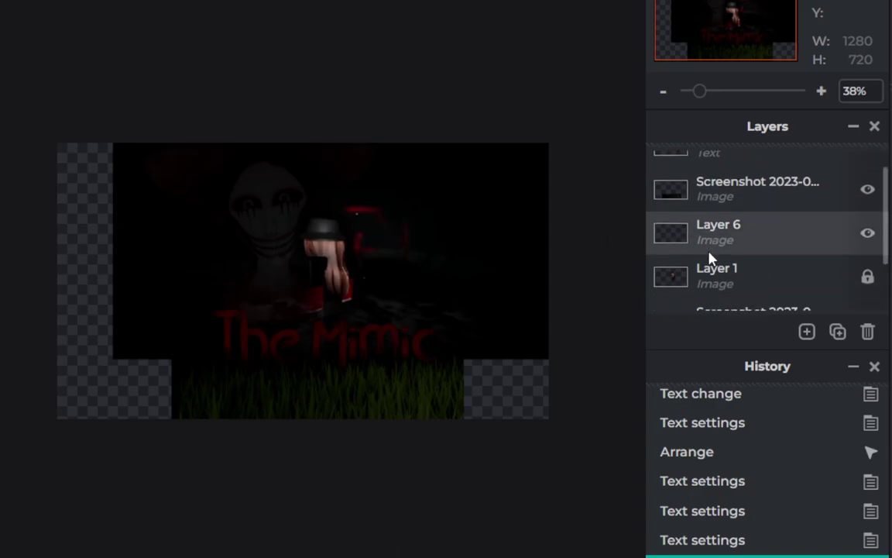
pyautogui.scroll(-2, 728, 279)
pyautogui.scroll(2, 692, 275)
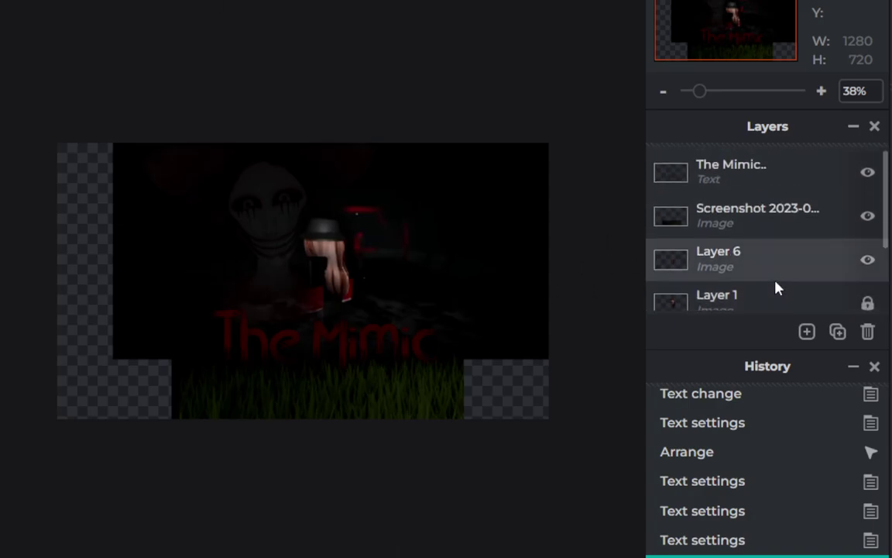
pyautogui.click(755, 178)
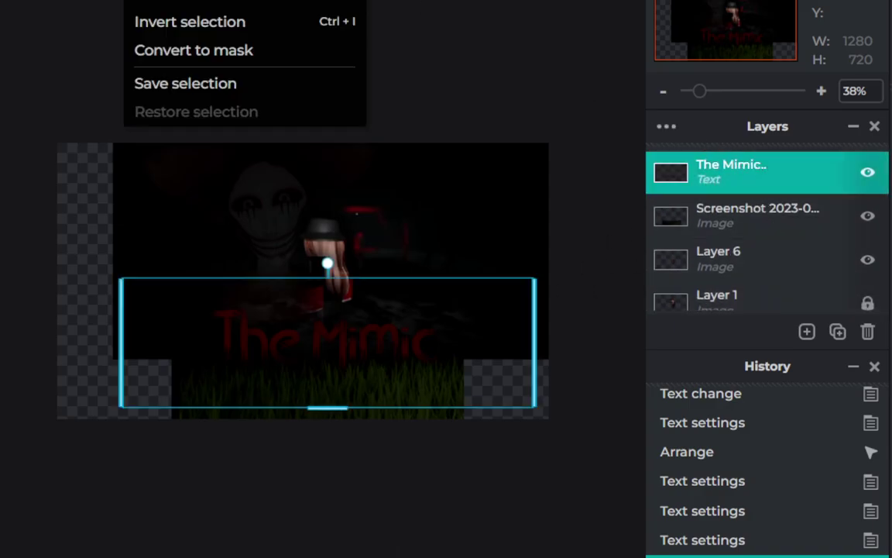
pyautogui.click(147, 6)
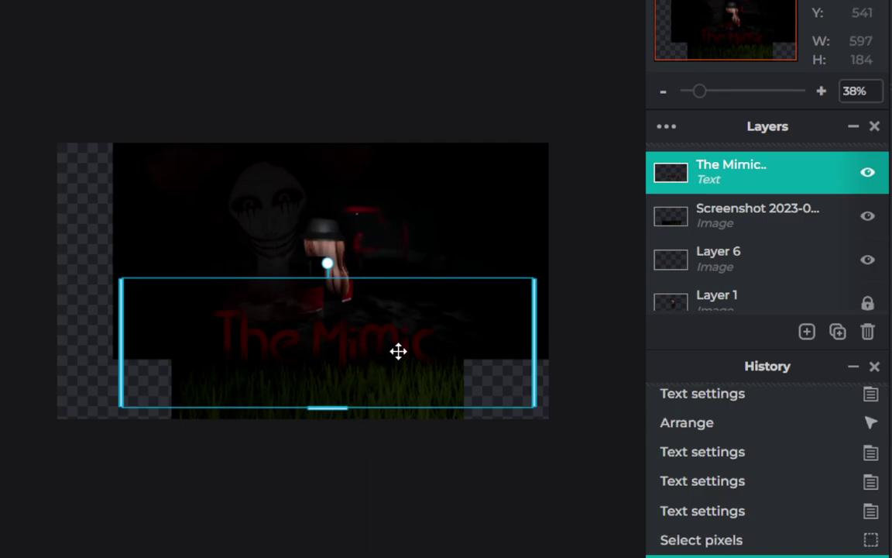
pyautogui.click(372, 459)
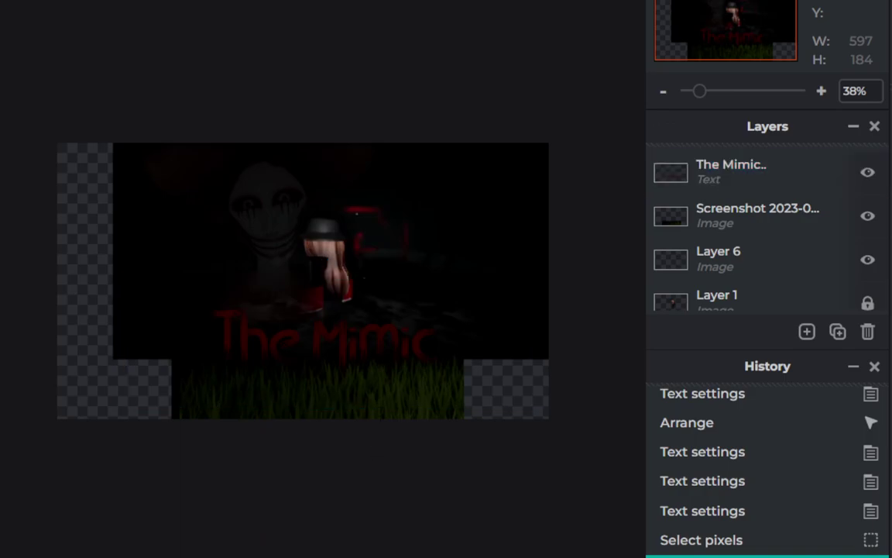
# Copy the title's pixels and paste them as a new image layer.
pyautogui.click(355, 341)
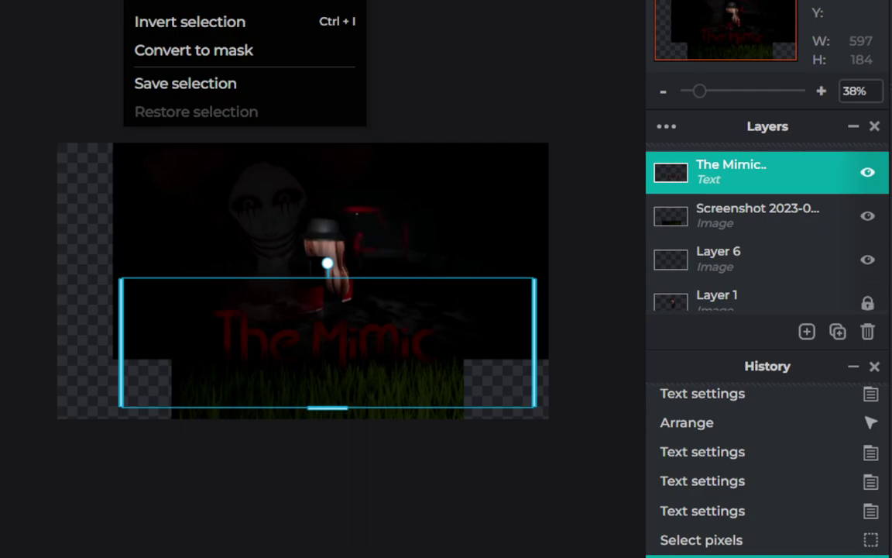
pyautogui.hotkey('ctrl', 'd')
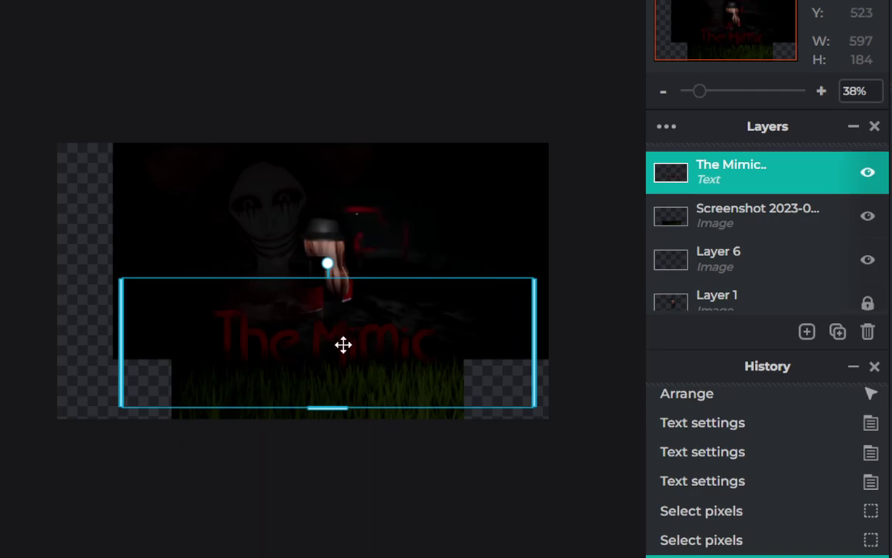
pyautogui.hotkey('ctrl', 'c')
pyautogui.hotkey('ctrl', 'v')
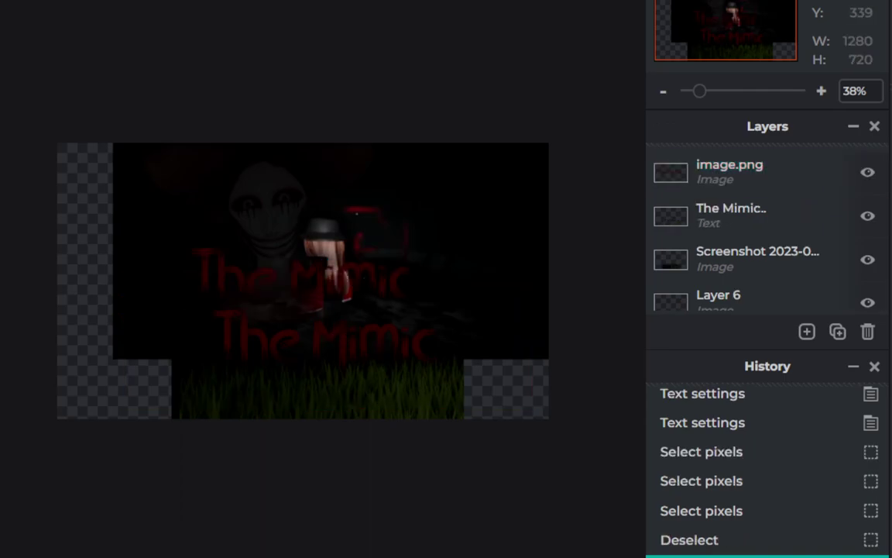
# Undo the stray text box created by an accidental canvas click.
pyautogui.click(366, 261)
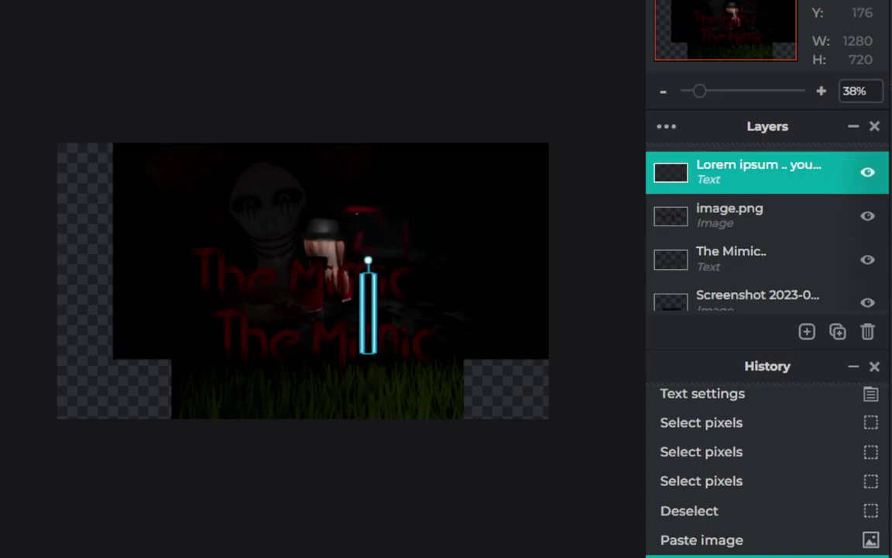
pyautogui.click(288, 138)
pyautogui.scroll(3, 317, 289)
pyautogui.scroll(1, 307, 306)
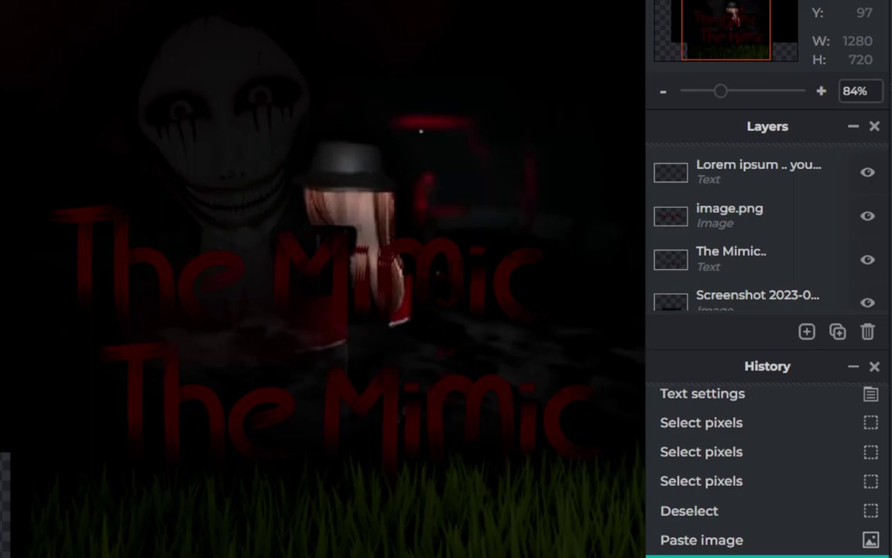
pyautogui.hotkey('ctrl', 'z')
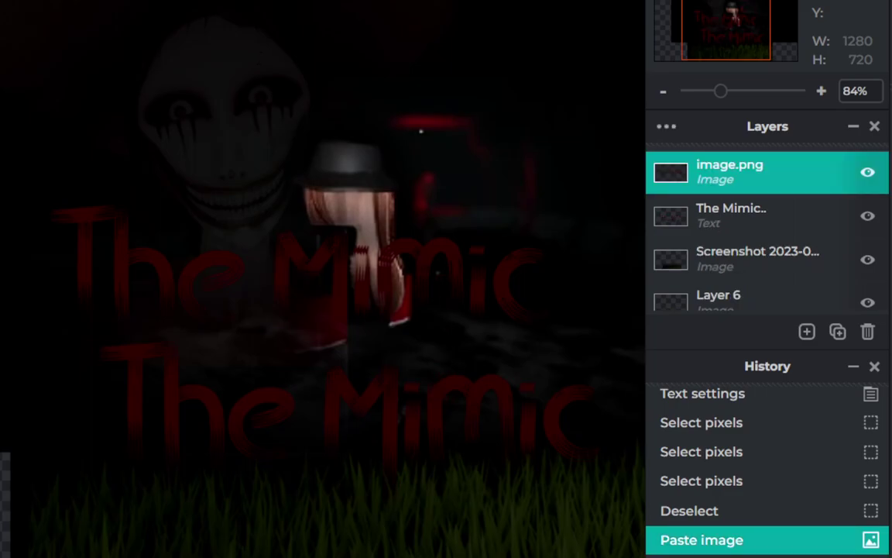
pyautogui.scroll(-1, 177, 199)
# Give the title copy a 10px, 100% feather near-black red outer glow, then move it onto the original title.
pyautogui.scroll(-2, 254, 275)
pyautogui.moveTo(254, 275)
pyautogui.mouseDown()
pyautogui.moveTo(265, 210)
pyautogui.moveTo(268, 258)
pyautogui.mouseUp()
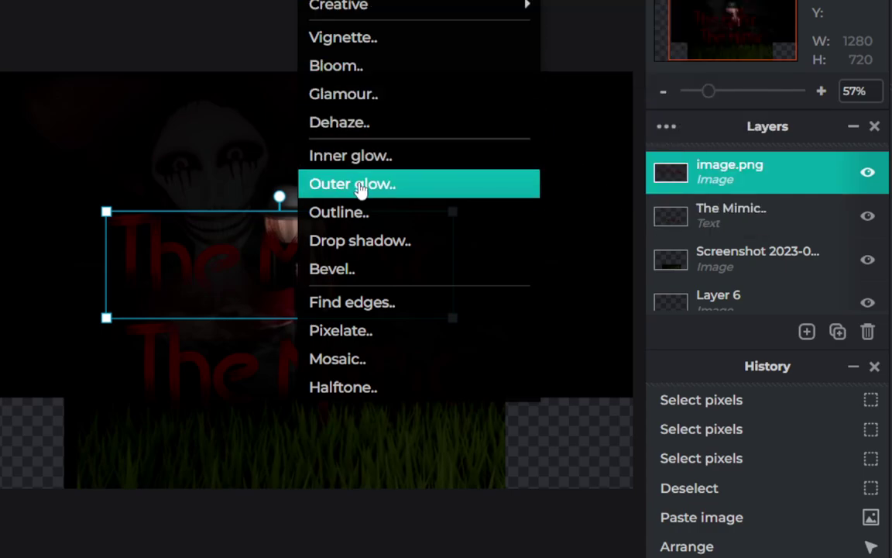
pyautogui.click(361, 186)
pyautogui.moveTo(458, 174); pyautogui.dragTo(444, 173)
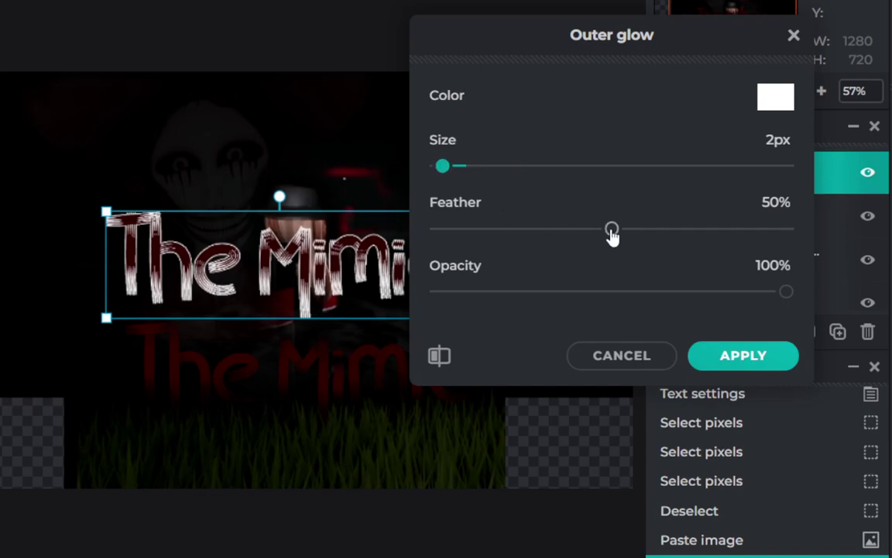
pyautogui.moveTo(612, 229); pyautogui.dragTo(791, 228)
pyautogui.moveTo(444, 167); pyautogui.dragTo(461, 166)
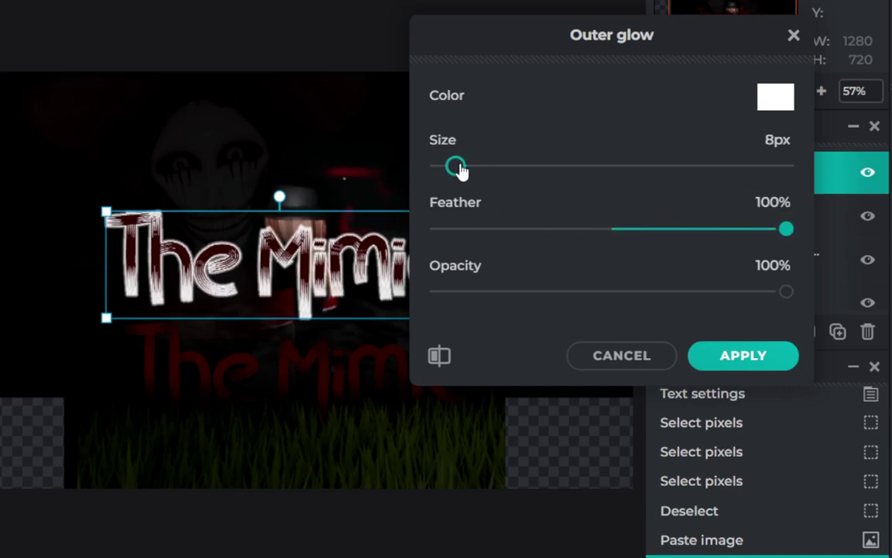
pyautogui.click(771, 103)
pyautogui.moveTo(629, 94)
pyautogui.mouseDown()
pyautogui.moveTo(634, 85)
pyautogui.moveTo(584, 172)
pyautogui.moveTo(579, 238)
pyautogui.moveTo(665, 314)
pyautogui.mouseUp()
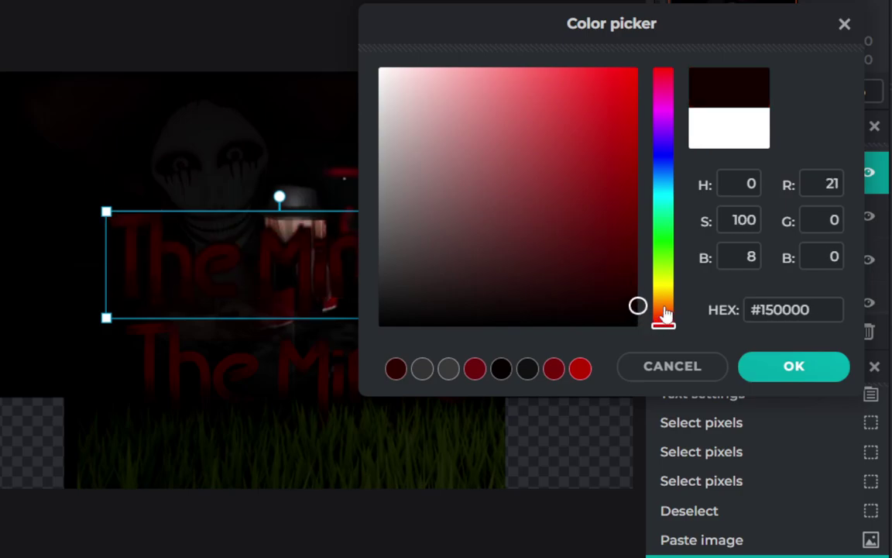
pyautogui.moveTo(665, 314); pyautogui.dragTo(671, 320)
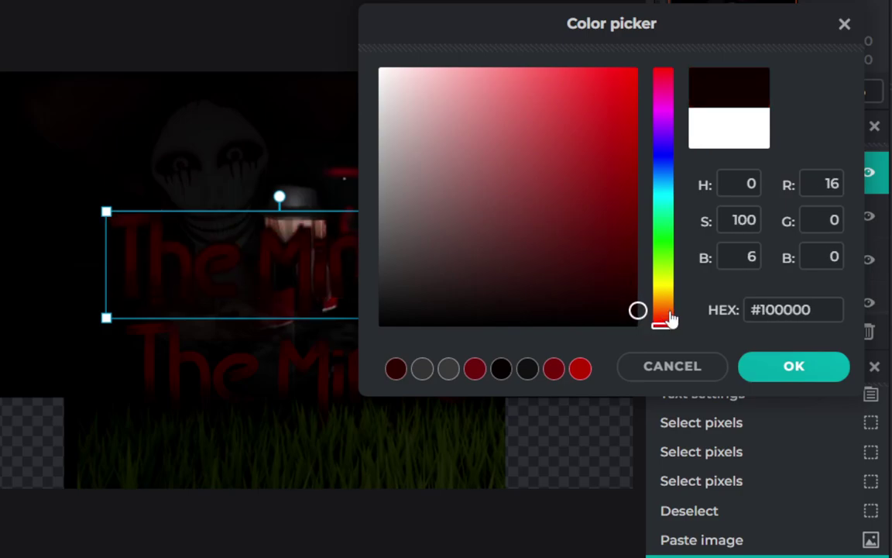
pyautogui.click(786, 364)
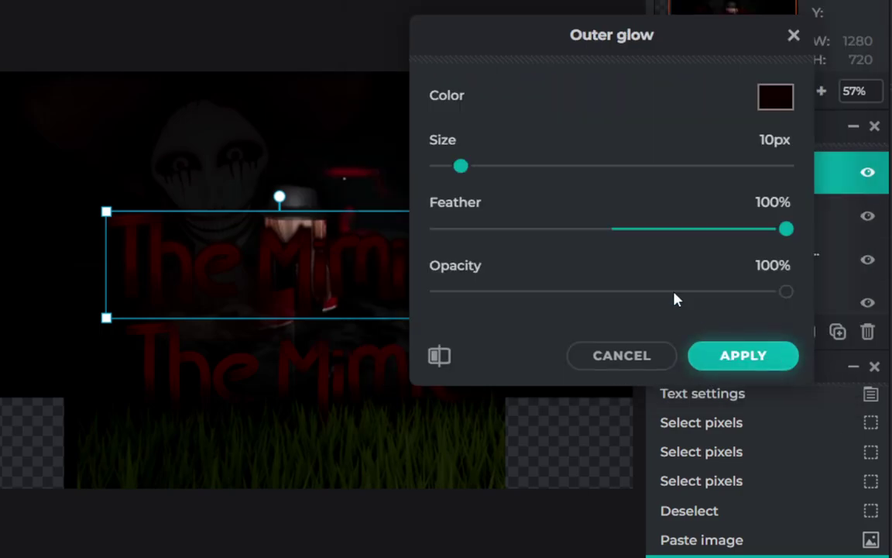
pyautogui.click(602, 362)
pyautogui.moveTo(379, 274); pyautogui.dragTo(395, 385)
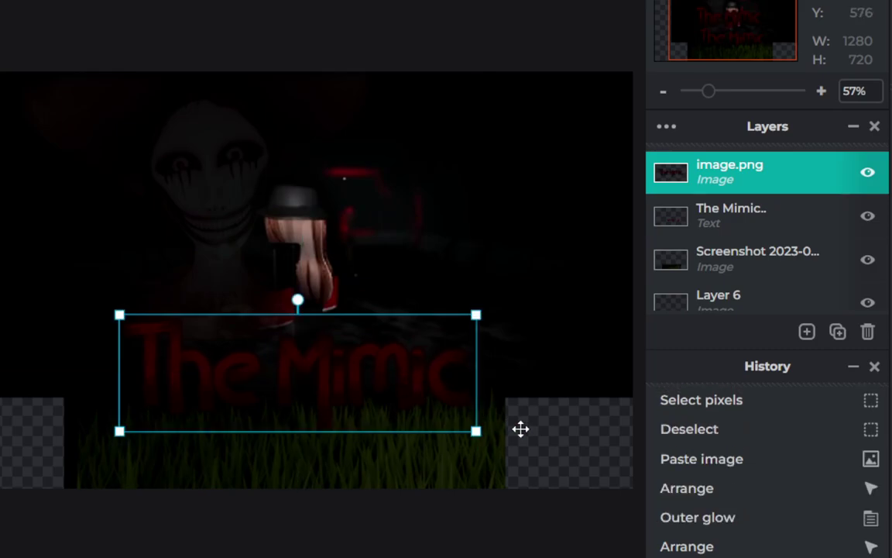
# Move the grass Screenshot layer to the top of the stack and hide it.
pyautogui.click(561, 461)
pyautogui.click(453, 496)
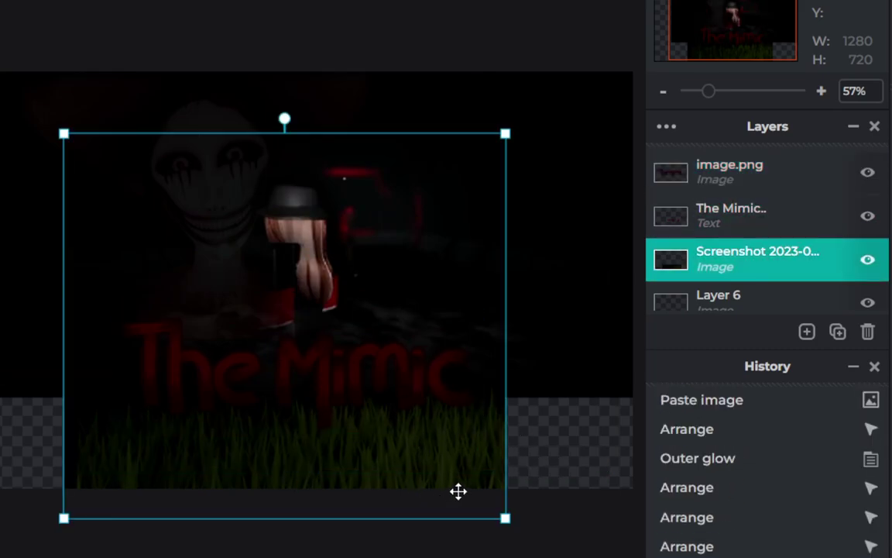
pyautogui.moveTo(717, 262); pyautogui.dragTo(713, 172)
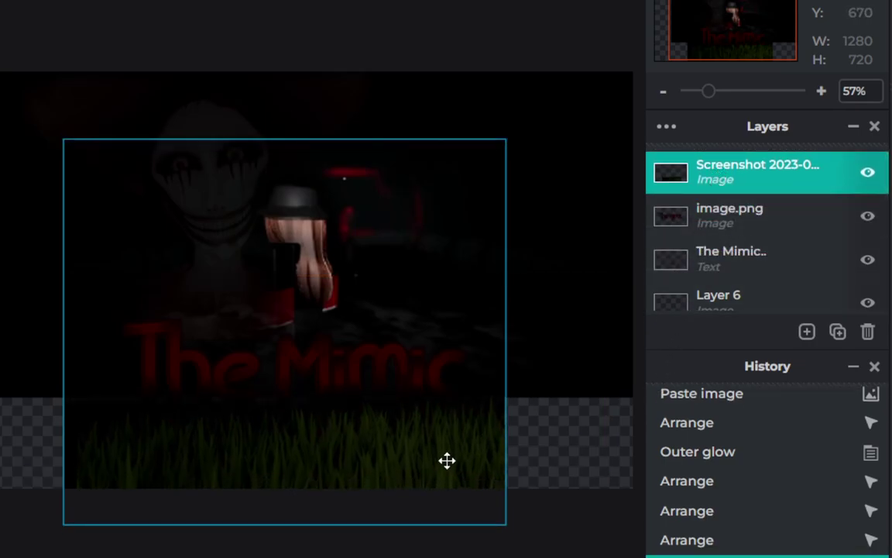
pyautogui.moveTo(448, 455); pyautogui.dragTo(448, 464)
pyautogui.click(737, 223)
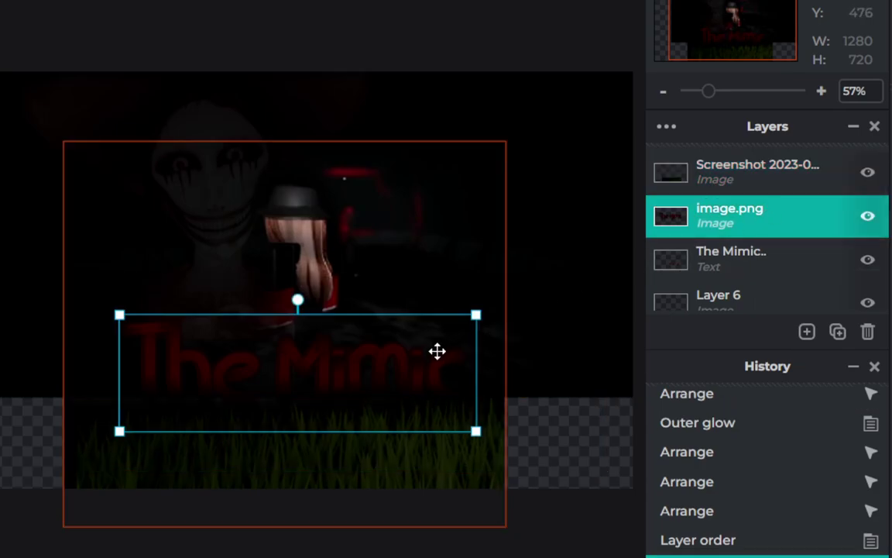
pyautogui.moveTo(416, 362)
pyautogui.mouseDown()
pyautogui.moveTo(415, 375)
pyautogui.moveTo(419, 356)
pyautogui.mouseUp()
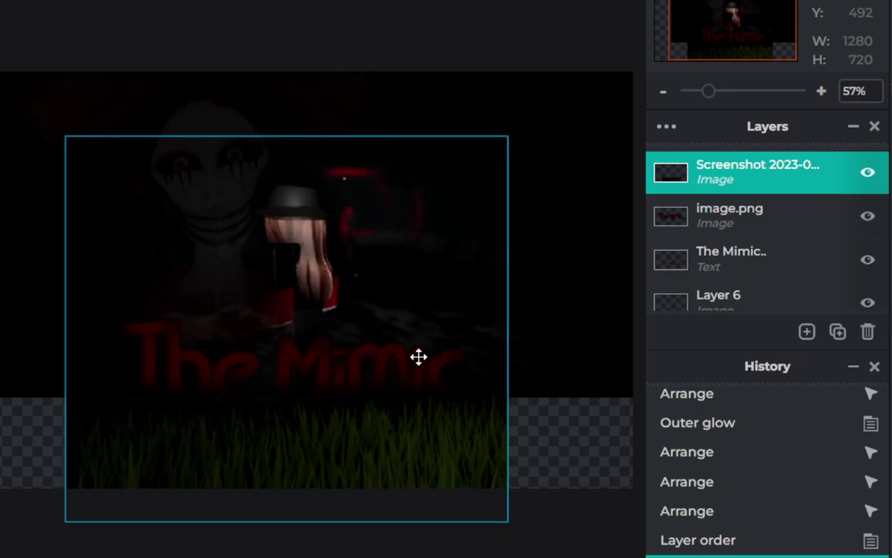
pyautogui.click(818, 164)
pyautogui.click(867, 172)
# Nudge the title image and The Mimic text layers slightly higher.
pyautogui.click(729, 217)
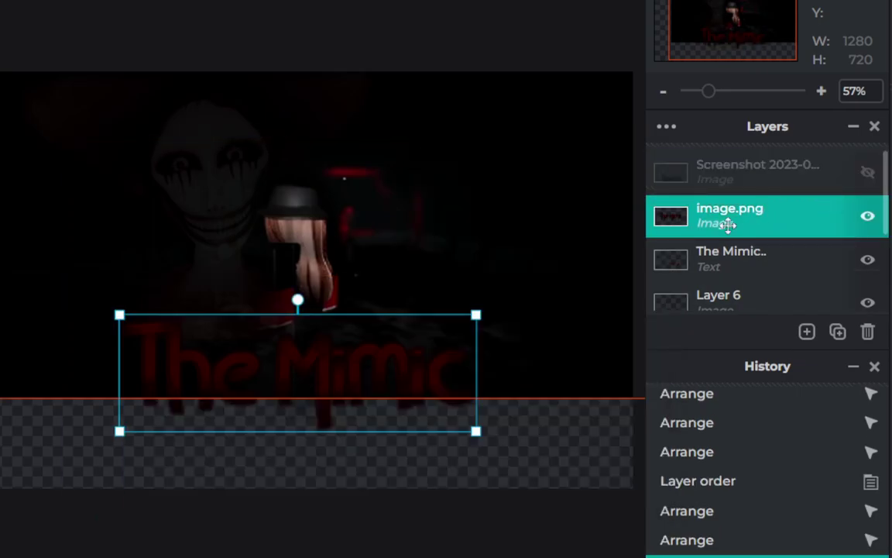
pyautogui.moveTo(361, 357); pyautogui.dragTo(364, 338)
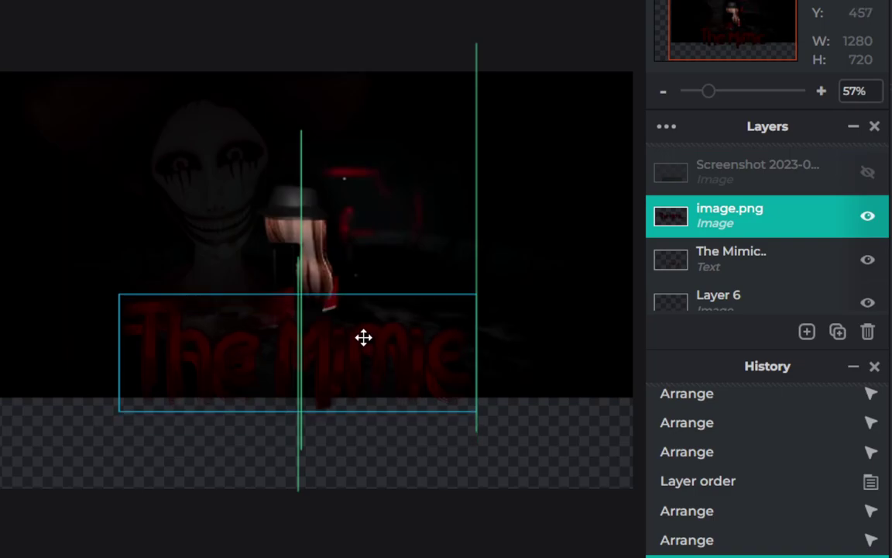
pyautogui.click(797, 269)
pyautogui.moveTo(501, 363)
pyautogui.mouseDown()
pyautogui.moveTo(498, 336)
pyautogui.moveTo(621, 311)
pyautogui.moveTo(510, 350)
pyautogui.mouseUp()
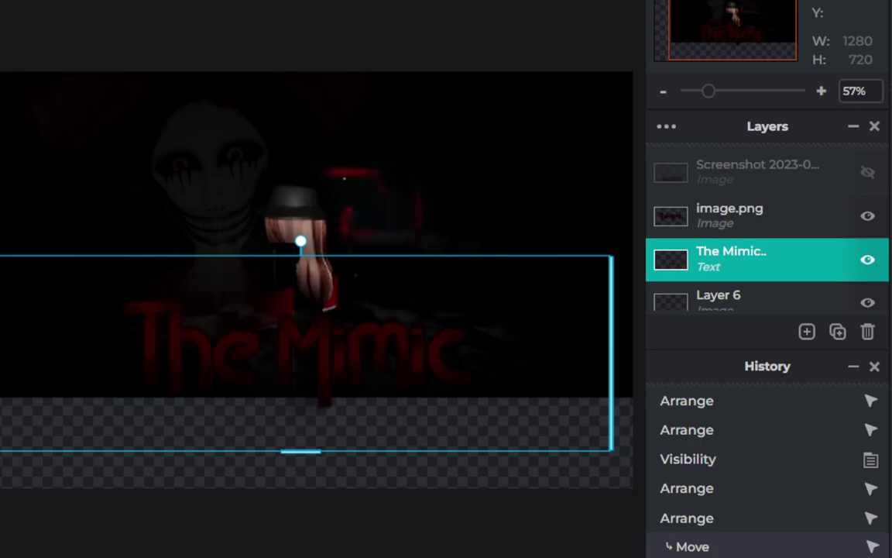
pyautogui.click(224, 0)
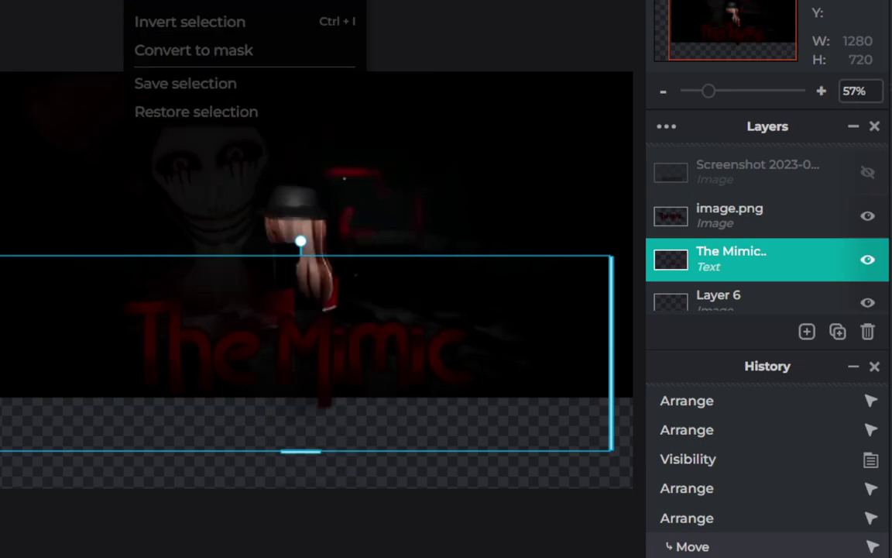
# Toggle Layer 6's visibility off and back on, and show the grass layer again.
pyautogui.click(509, 123)
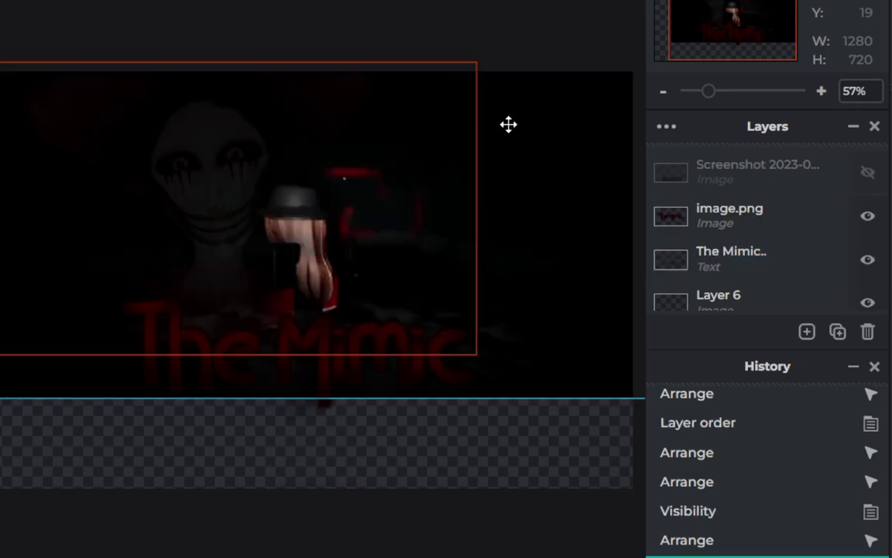
pyautogui.click(876, 295)
pyautogui.click(868, 302)
pyautogui.scroll(-3, 852, 251)
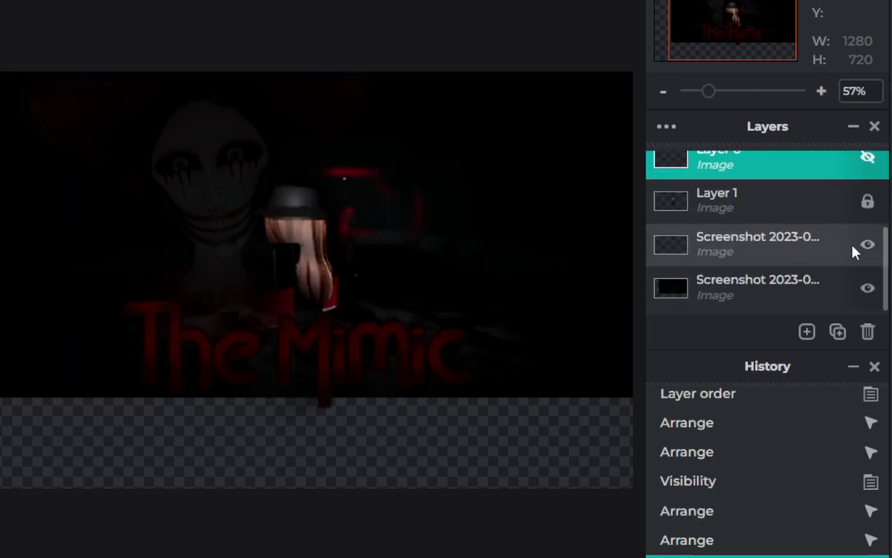
pyautogui.scroll(2, 855, 220)
pyautogui.click(870, 239)
pyautogui.scroll(-1, 871, 241)
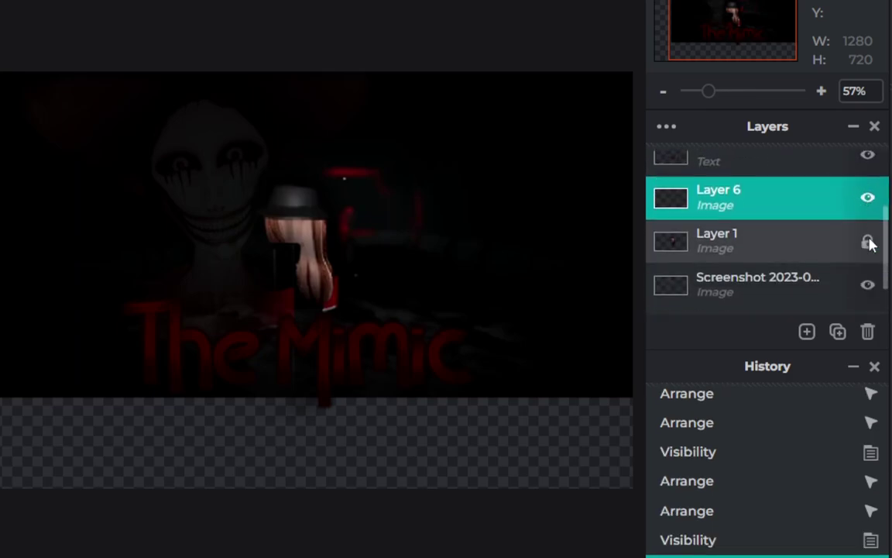
pyautogui.scroll(-1, 871, 243)
pyautogui.scroll(2, 852, 274)
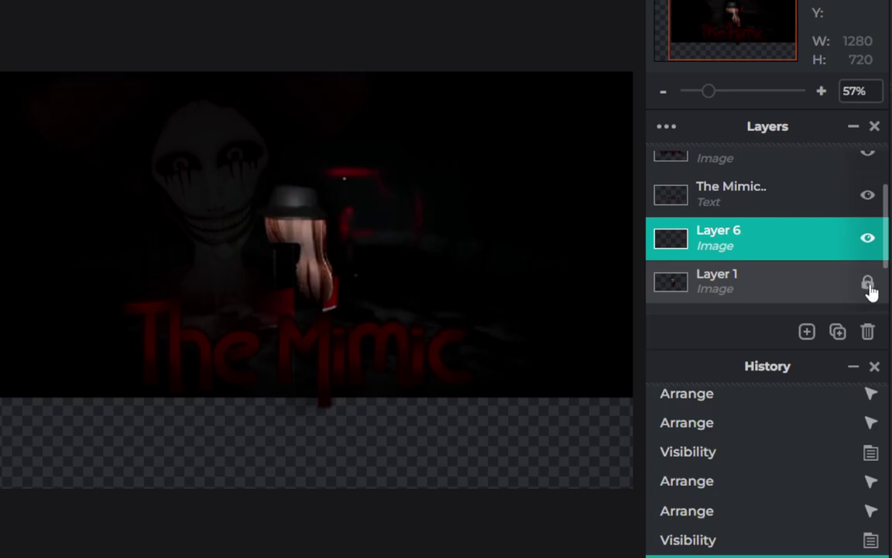
pyautogui.scroll(2, 870, 286)
pyautogui.click(868, 174)
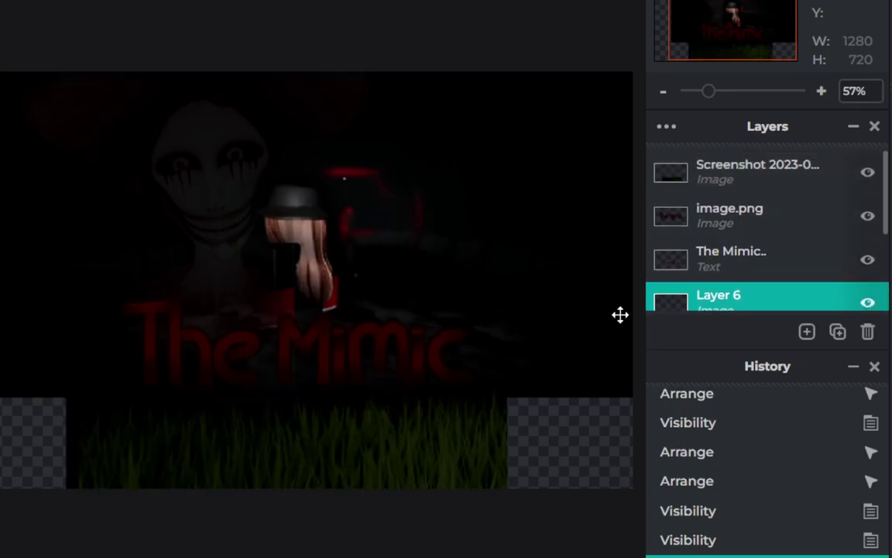
# Make Layer 1 visible, then hide Layer 6, The Mimic, image.png and grass layers.
pyautogui.scroll(-2, 611, 501)
pyautogui.scroll(-2, 611, 501)
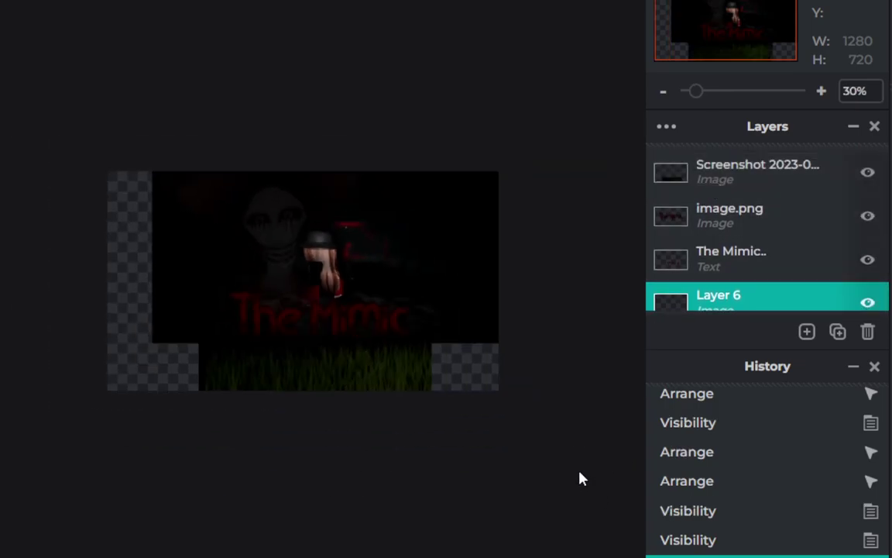
pyautogui.scroll(-2, 579, 478)
pyautogui.scroll(3, 307, 240)
pyautogui.scroll(2, 336, 243)
pyautogui.scroll(2, 336, 243)
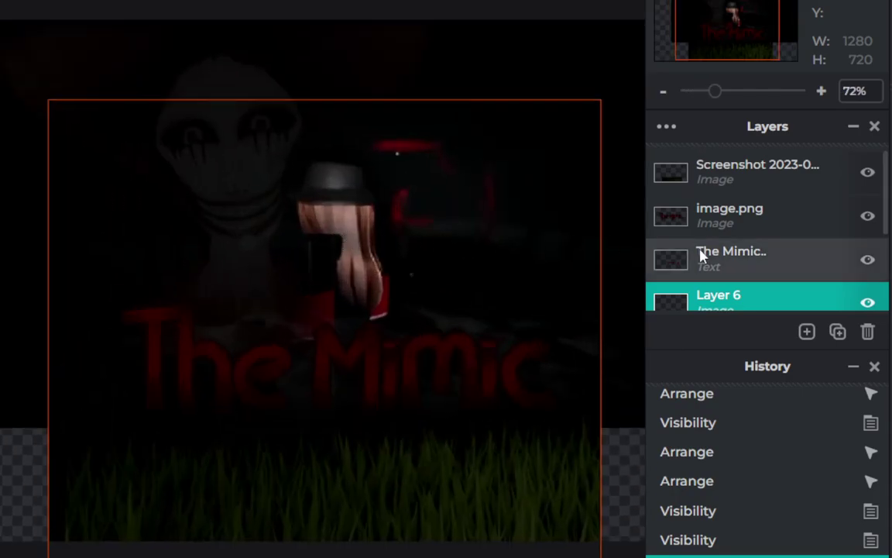
pyautogui.scroll(-3, 721, 248)
pyautogui.click(868, 203)
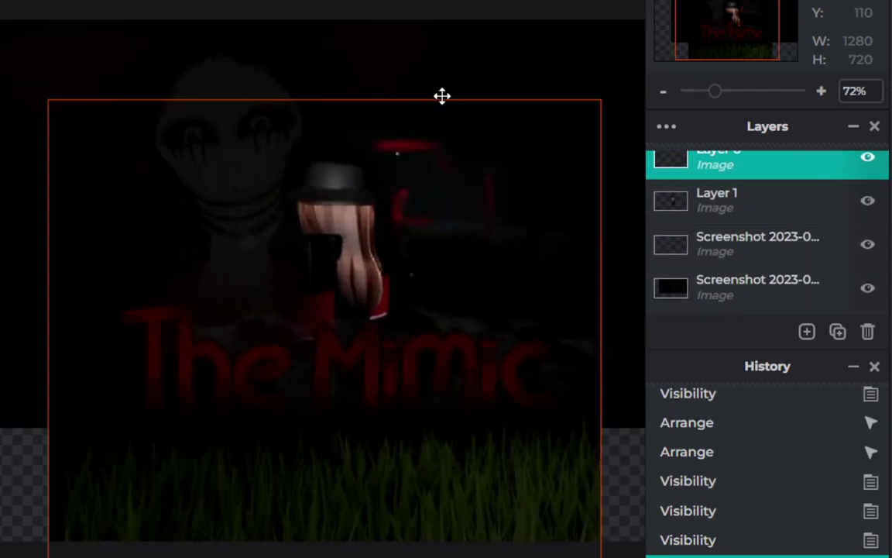
pyautogui.scroll(2, 873, 251)
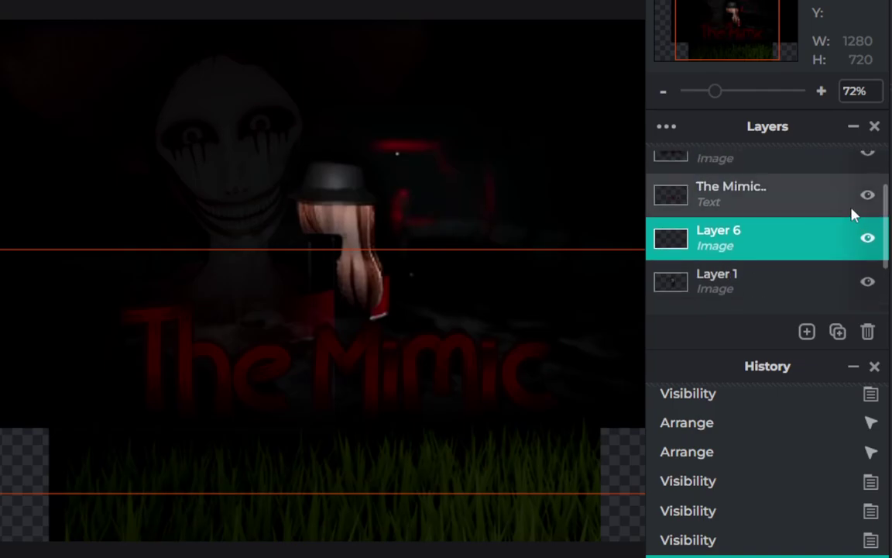
pyautogui.click(867, 239)
pyautogui.click(867, 195)
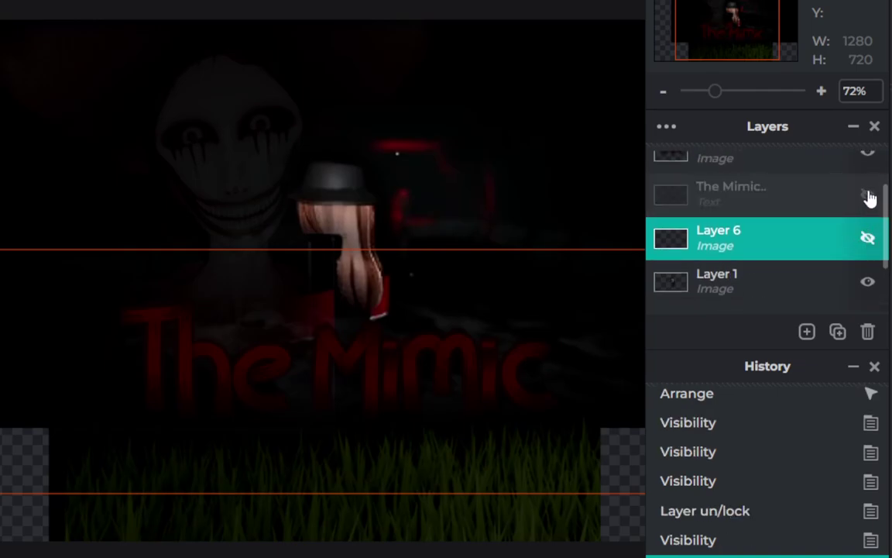
pyautogui.scroll(2, 868, 209)
pyautogui.click(867, 215)
pyautogui.click(867, 172)
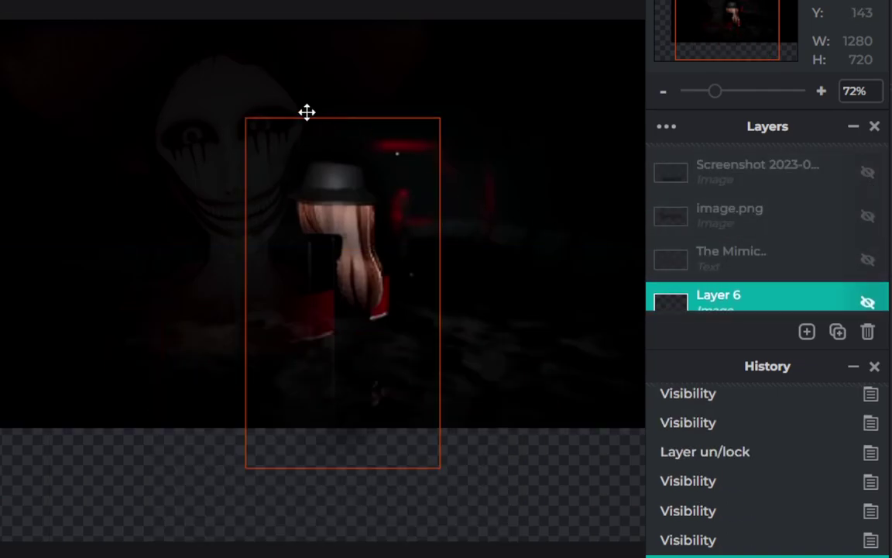
# Paint a trial stroke down the character's hair edge, then undo it.
pyautogui.click(331, 235)
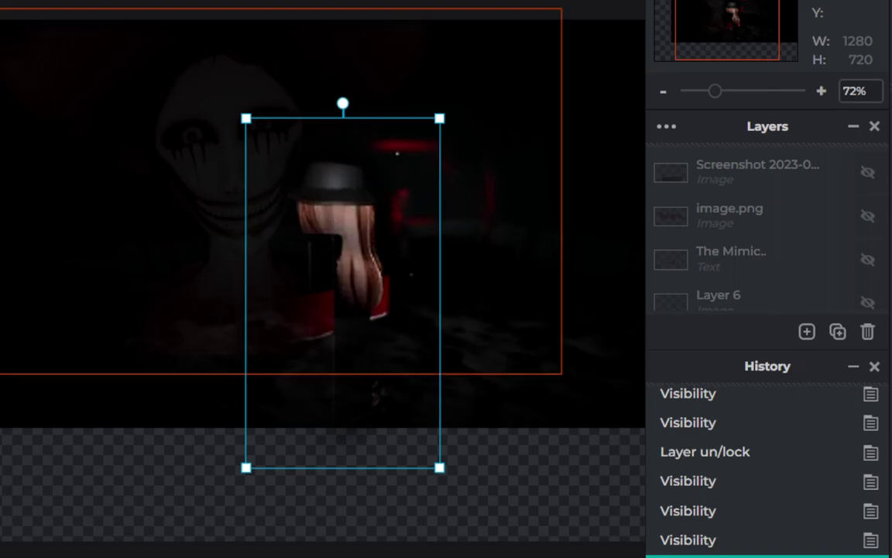
pyautogui.scroll(1, 338, 194)
pyautogui.scroll(1, 312, 196)
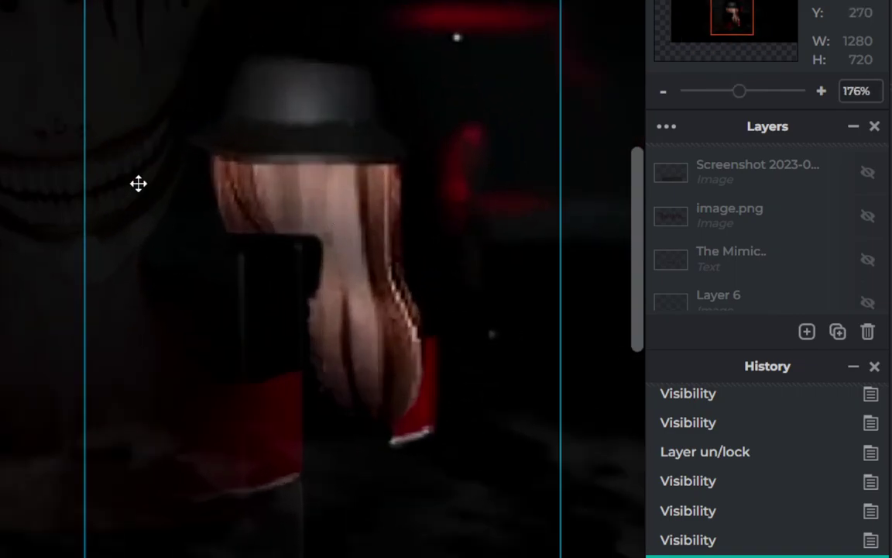
pyautogui.click(138, 183)
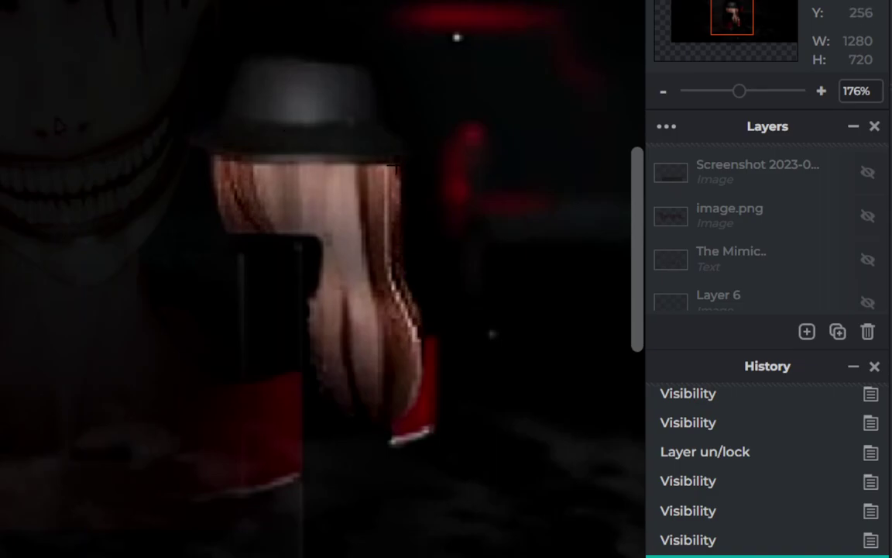
pyautogui.moveTo(394, 167)
pyautogui.mouseDown()
pyautogui.moveTo(405, 283)
pyautogui.moveTo(440, 386)
pyautogui.moveTo(440, 428)
pyautogui.moveTo(418, 438)
pyautogui.moveTo(419, 472)
pyautogui.mouseUp()
pyautogui.scroll(-2, 425, 409)
pyautogui.scroll(-2, 424, 409)
pyautogui.scroll(-4, 288, 279)
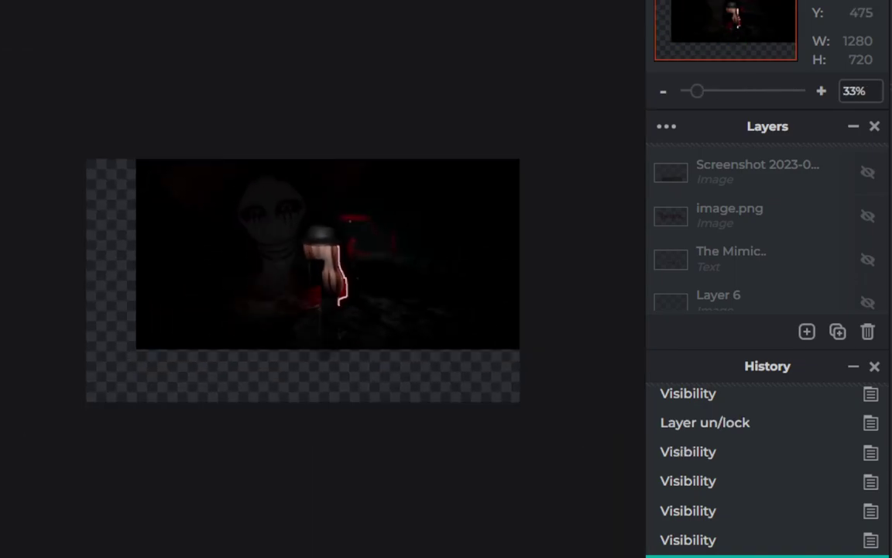
pyautogui.scroll(4, 314, 279)
pyautogui.scroll(1, 314, 279)
pyautogui.hotkey('ctrl', 'z')
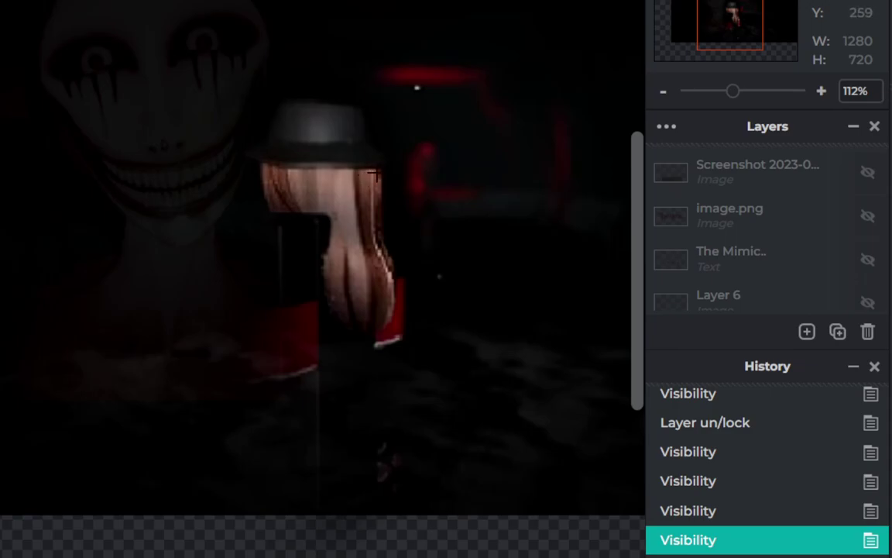
# Try light pen strokes along the hair's right edge and the hat's top edge, then undo them.
pyautogui.moveTo(373, 173); pyautogui.dragTo(409, 333)
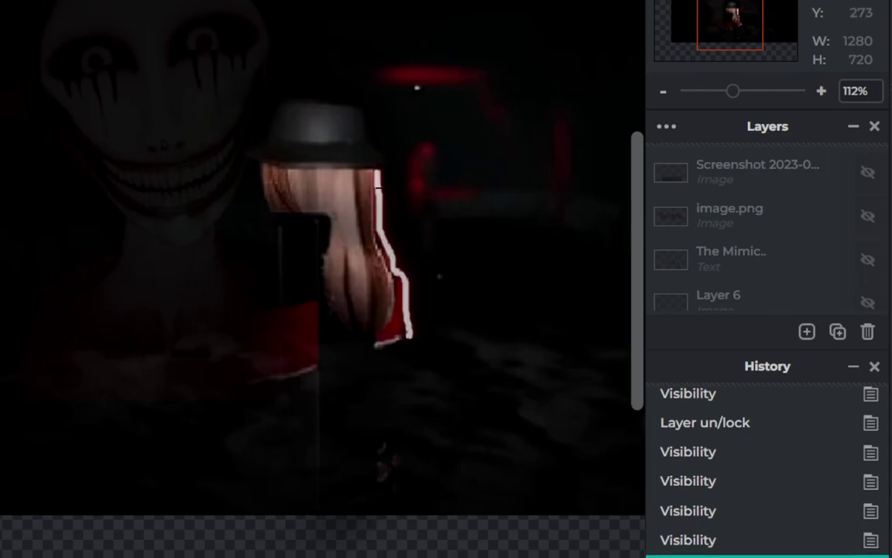
pyautogui.hotkey('ctrl', 'z')
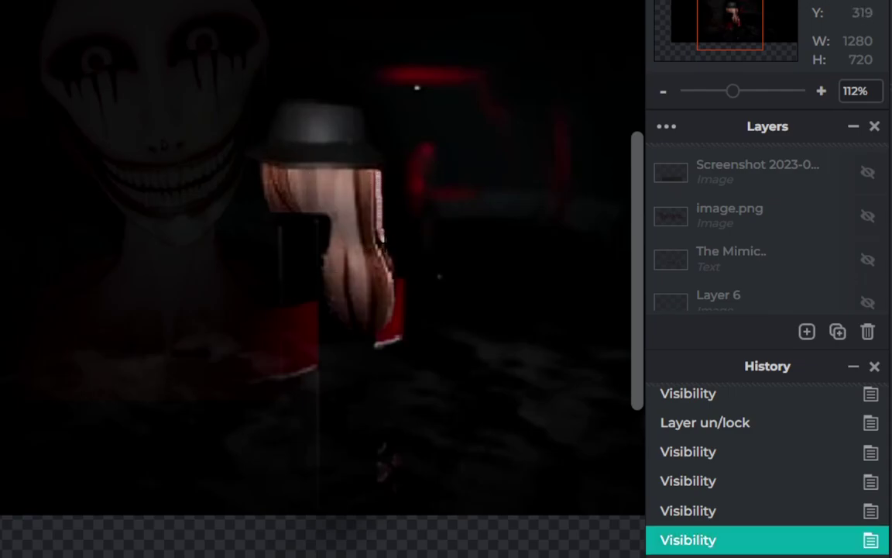
pyautogui.moveTo(380, 239); pyautogui.dragTo(391, 283)
pyautogui.moveTo(330, 106); pyautogui.dragTo(366, 140)
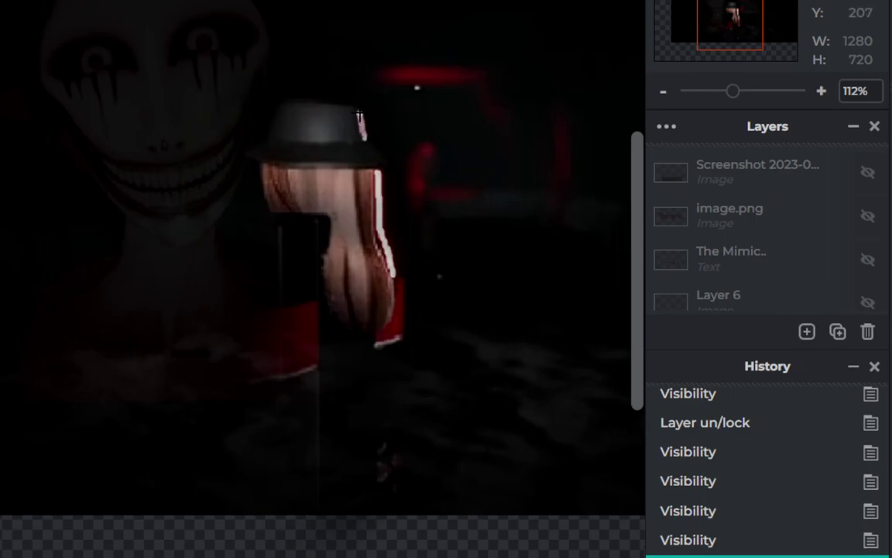
pyautogui.scroll(-3, 309, 280)
pyautogui.scroll(-2, 310, 280)
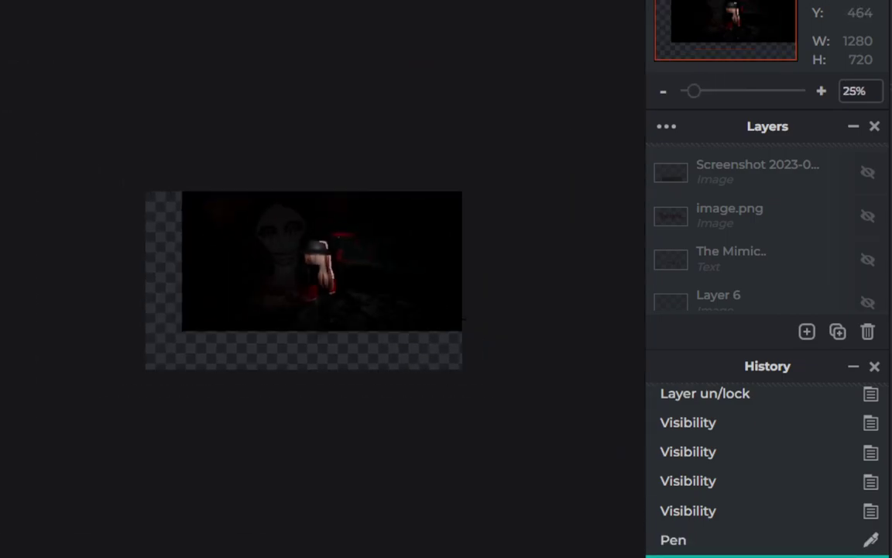
pyautogui.scroll(-1, 391, 360)
pyautogui.hotkey('ctrl', 'z')
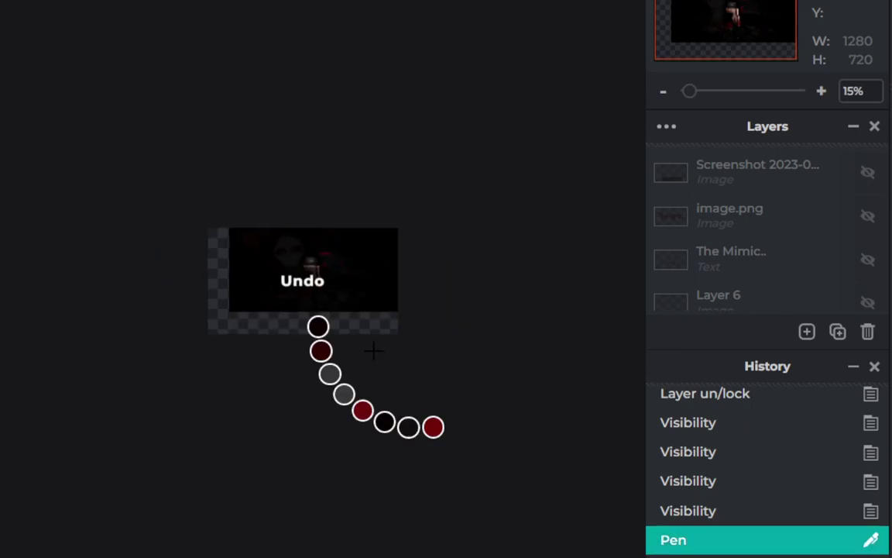
pyautogui.scroll(2, 363, 279)
pyautogui.scroll(2, 363, 279)
pyautogui.scroll(3, 362, 279)
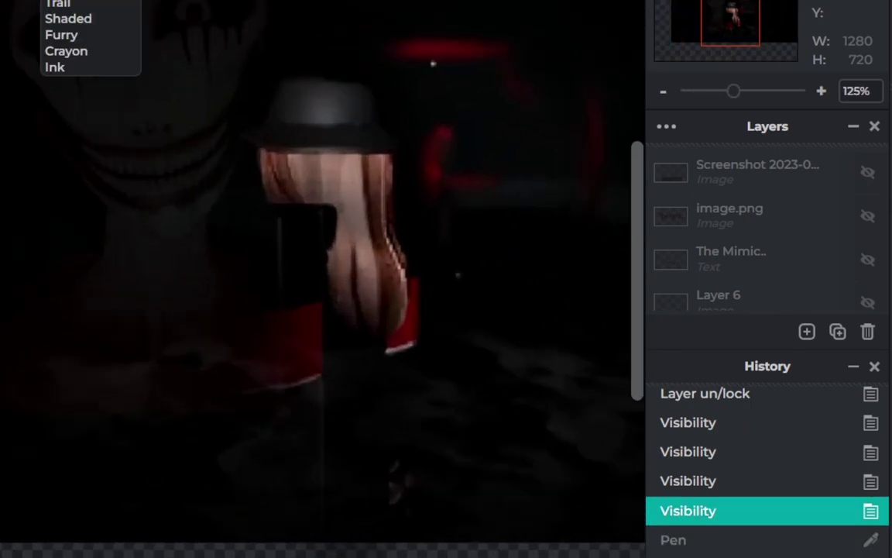
# Draw several test pen strokes down and across the hair, undoing each one.
pyautogui.moveTo(387, 177); pyautogui.dragTo(366, 275)
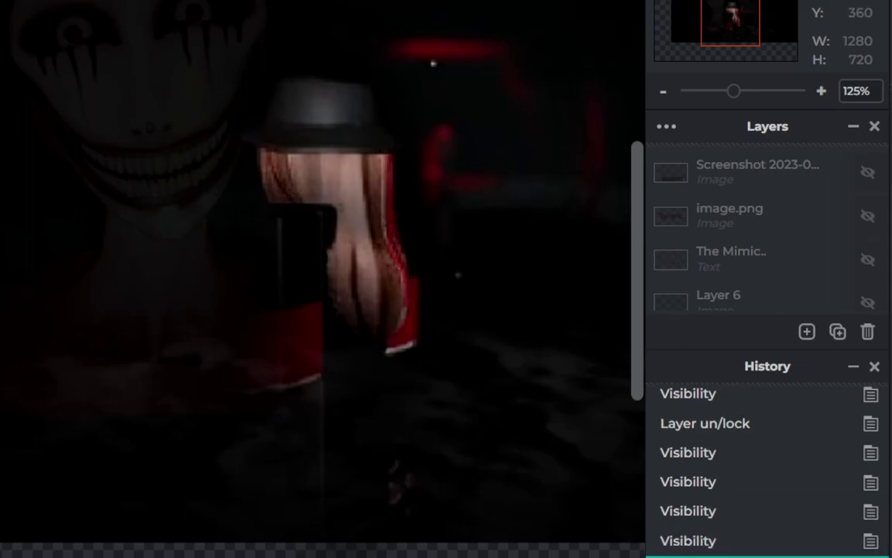
pyautogui.hotkey('ctrl', 'z')
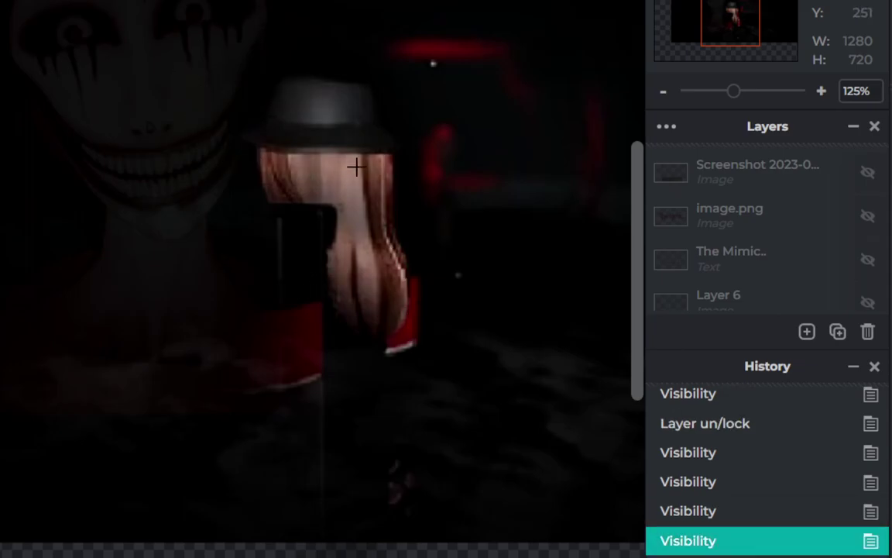
pyautogui.moveTo(345, 168); pyautogui.dragTo(379, 150)
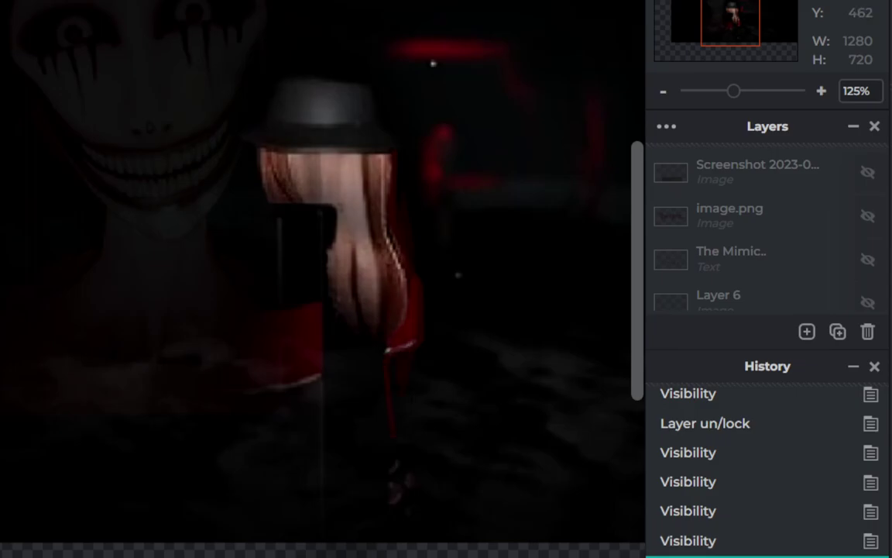
pyautogui.moveTo(271, 120); pyautogui.dragTo(386, 219)
pyautogui.hotkey('ctrl', 'z')
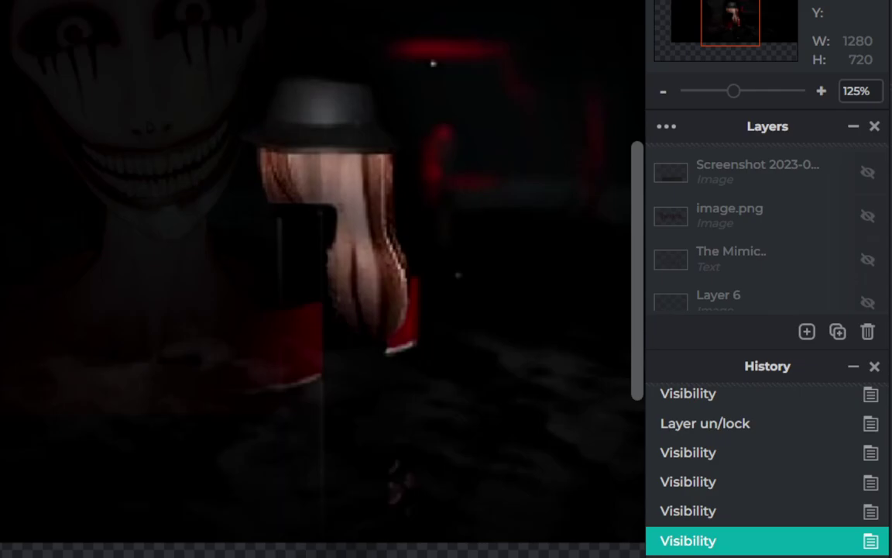
pyautogui.moveTo(331, 221); pyautogui.dragTo(448, 320)
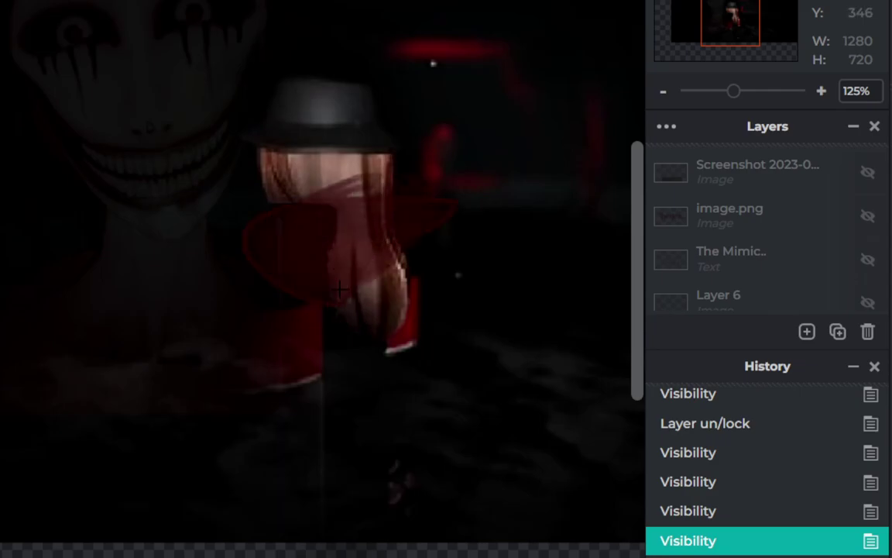
pyautogui.hotkey('ctrl', 'z')
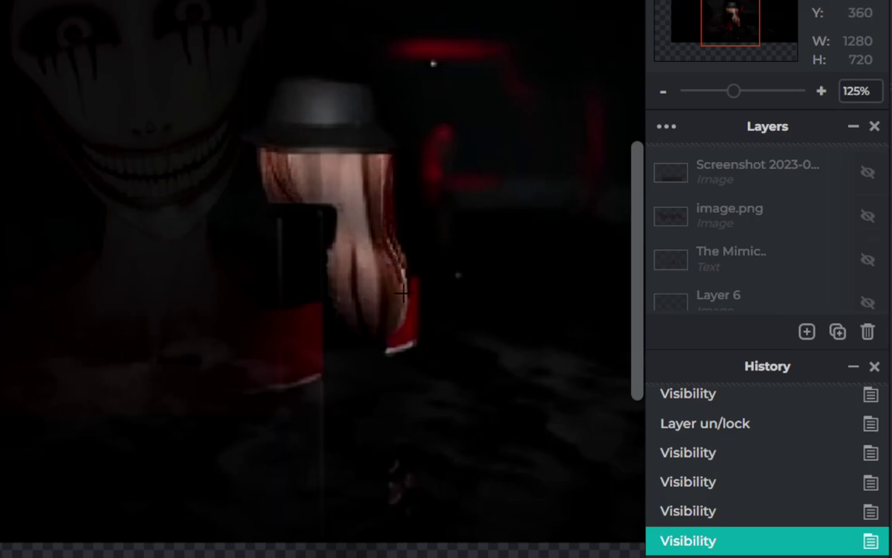
pyautogui.moveTo(388, 158); pyautogui.dragTo(395, 287)
pyautogui.hotkey('ctrl', 'z')
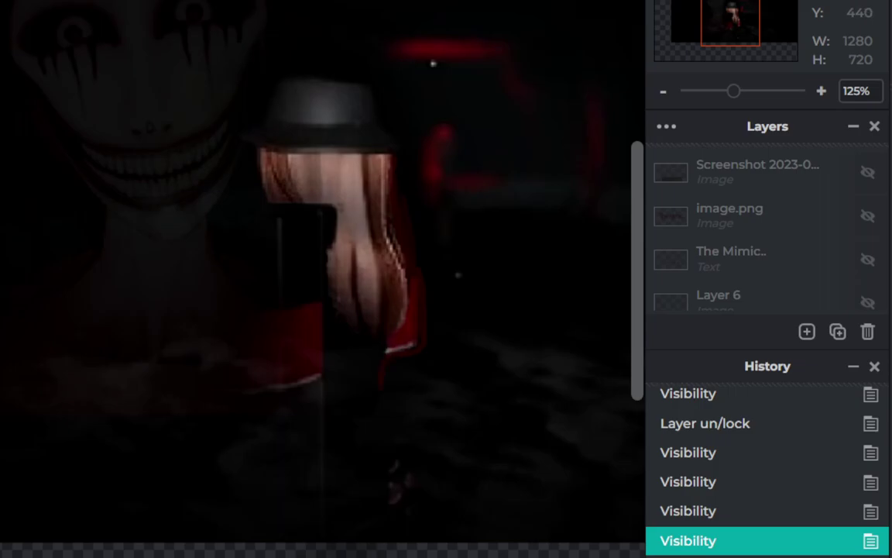
# Undo two more history entries so the Screenshot layer is visible again.
pyautogui.scroll(-3, 422, 356)
pyautogui.scroll(-3, 422, 370)
pyautogui.hotkey('ctrl', 'z')
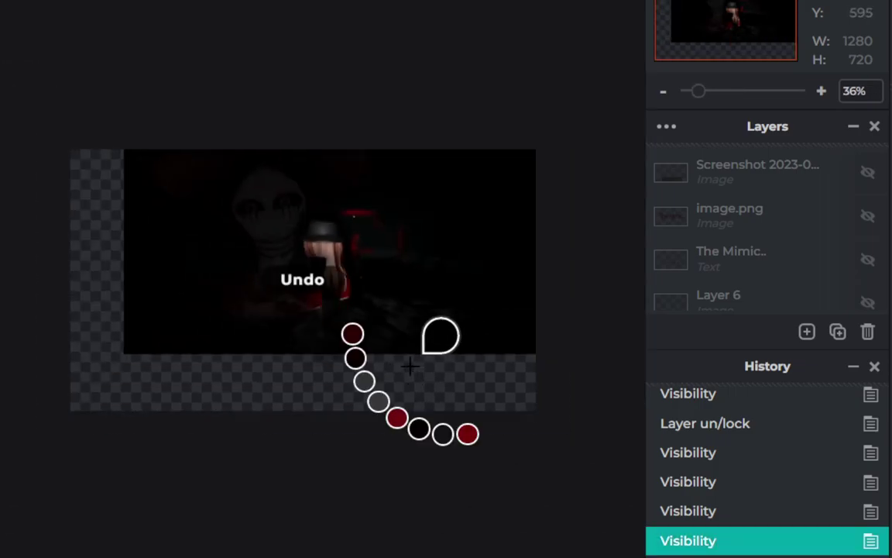
pyautogui.scroll(1, 402, 310)
pyautogui.scroll(3, 369, 272)
pyautogui.scroll(1, 394, 120)
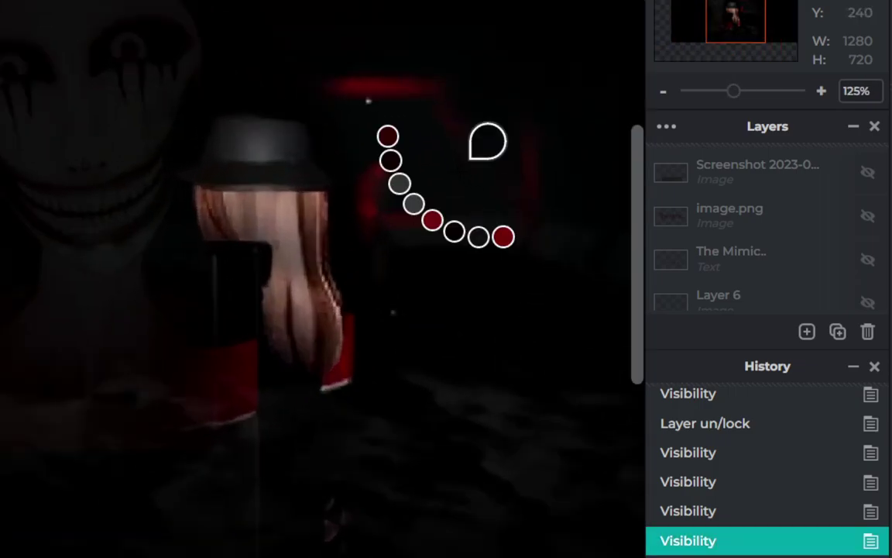
pyautogui.hotkey('ctrl', 'z')
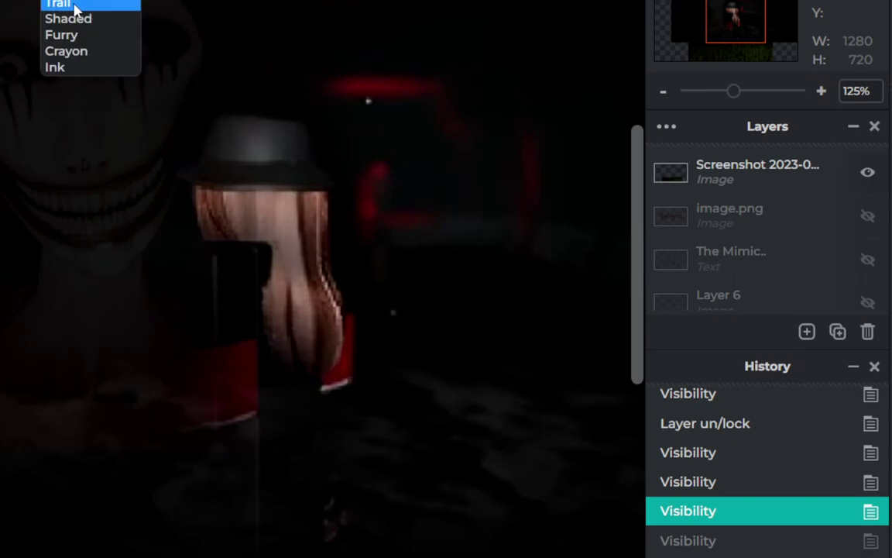
# Switch the brush style to Trail and step back one more history entry.
pyautogui.click(77, 4)
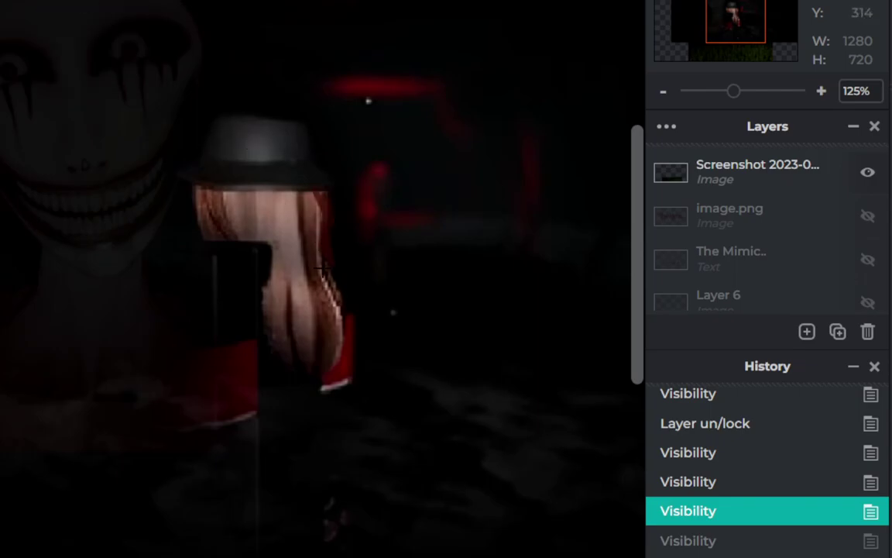
pyautogui.scroll(-2, 333, 317)
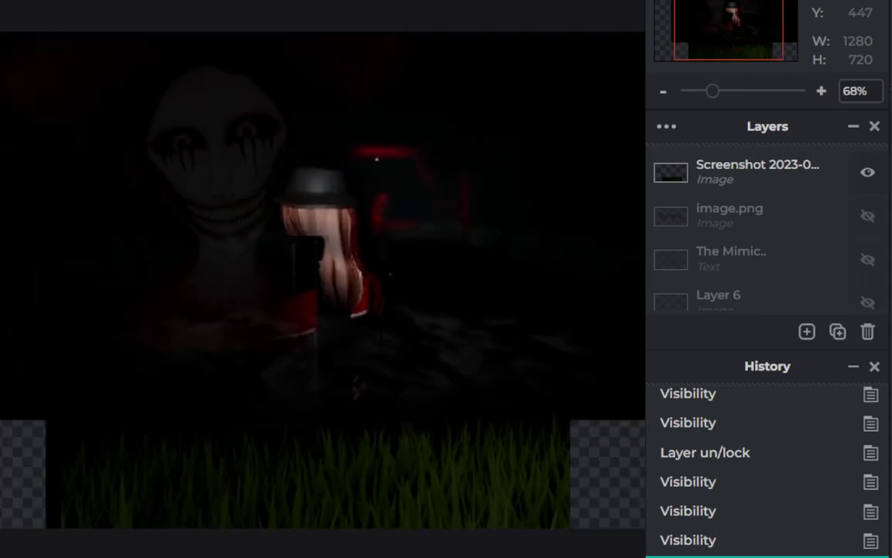
pyautogui.scroll(-1, 333, 325)
pyautogui.hotkey('ctrl', 'z')
pyautogui.scroll(2, 324, 246)
pyautogui.scroll(2, 324, 246)
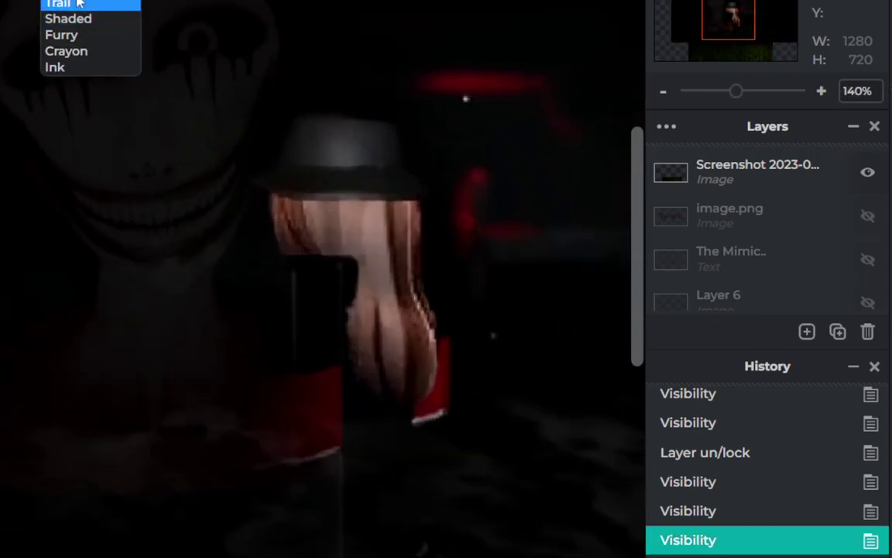
# Switch the brush style to Crayon and draw a pen stroke over the hair.
pyautogui.click(81, 53)
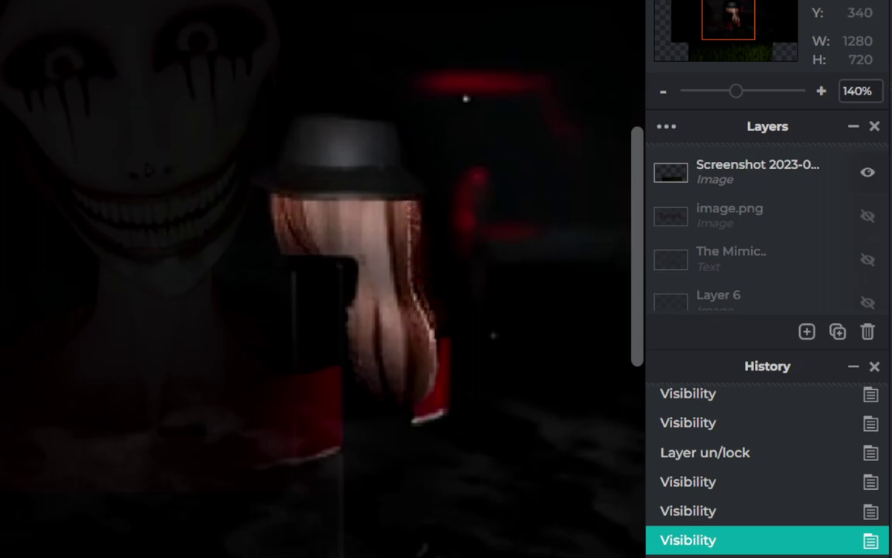
pyautogui.scroll(-3, 465, 99)
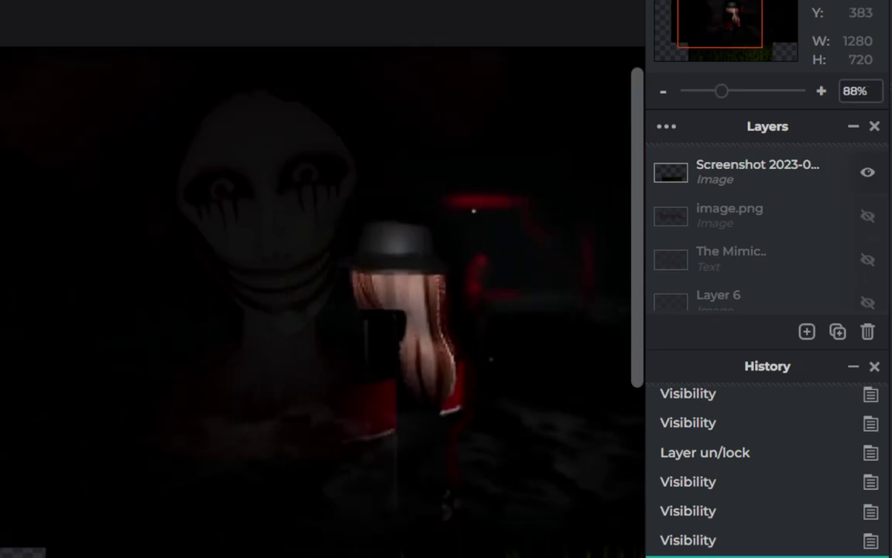
pyautogui.scroll(-3, 481, 369)
pyautogui.scroll(5, 361, 278)
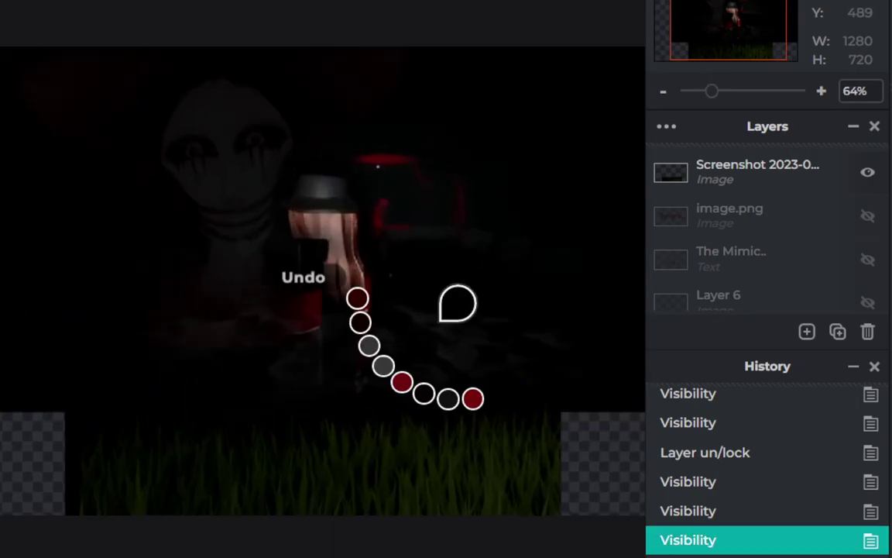
pyautogui.click(89, 2)
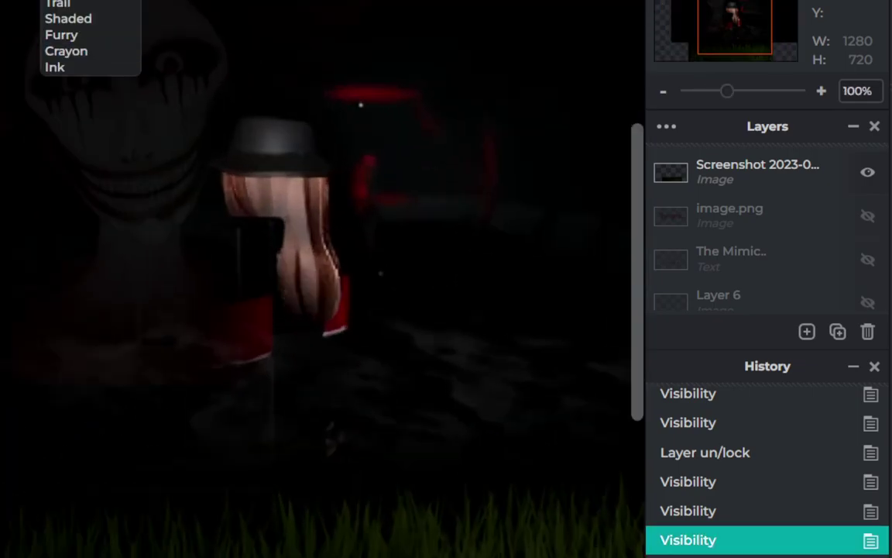
pyautogui.press('Escape')
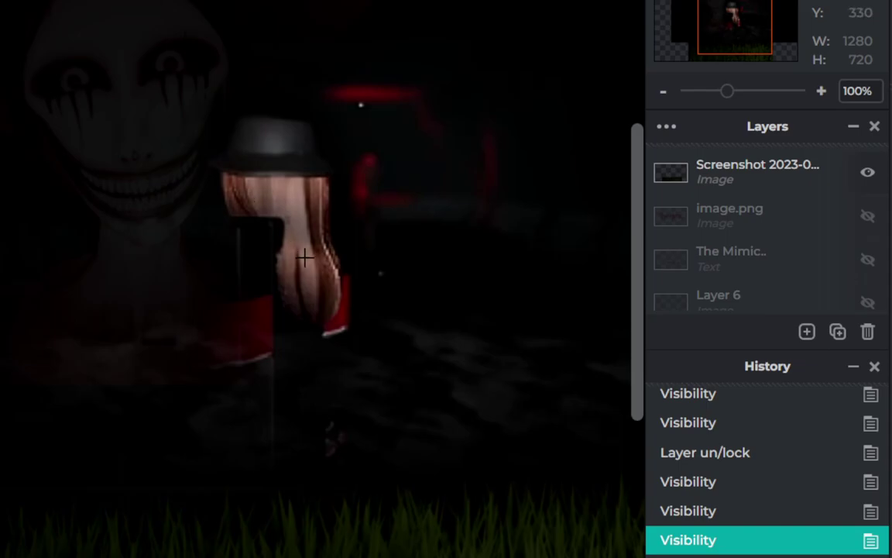
pyautogui.moveTo(241, 261); pyautogui.dragTo(356, 360)
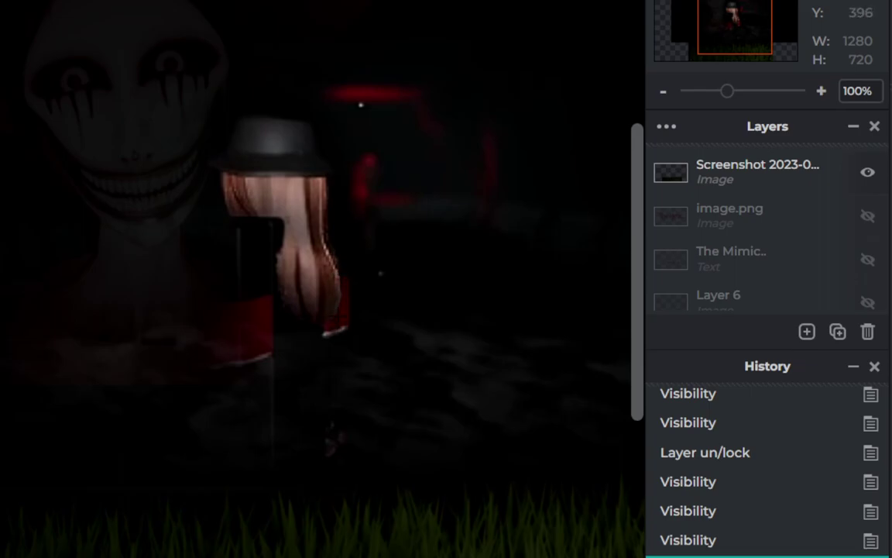
# Paint dark pen strands down the hair, discarding two trial strokes and a misplaced dab.
pyautogui.moveTo(300, 246); pyautogui.dragTo(287, 163)
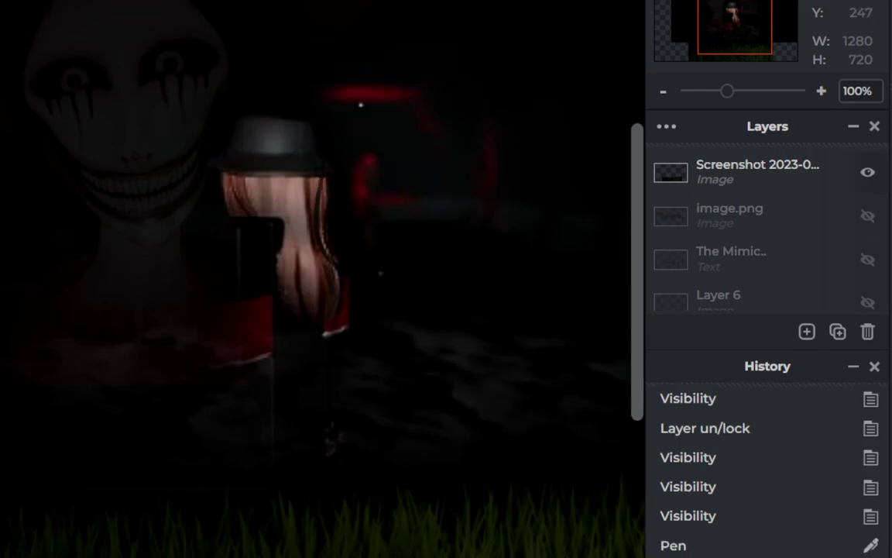
pyautogui.hotkey('ctrl', 'z')
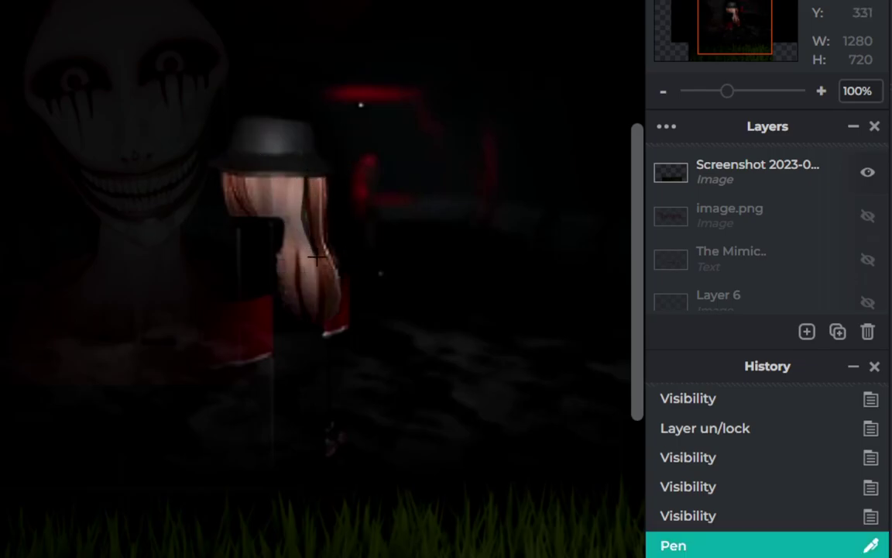
pyautogui.moveTo(283, 263)
pyautogui.mouseDown()
pyautogui.moveTo(280, 221)
pyautogui.moveTo(371, 307)
pyautogui.mouseUp()
pyautogui.hotkey('ctrl', 'z')
pyautogui.hotkey('ctrl', 'z')
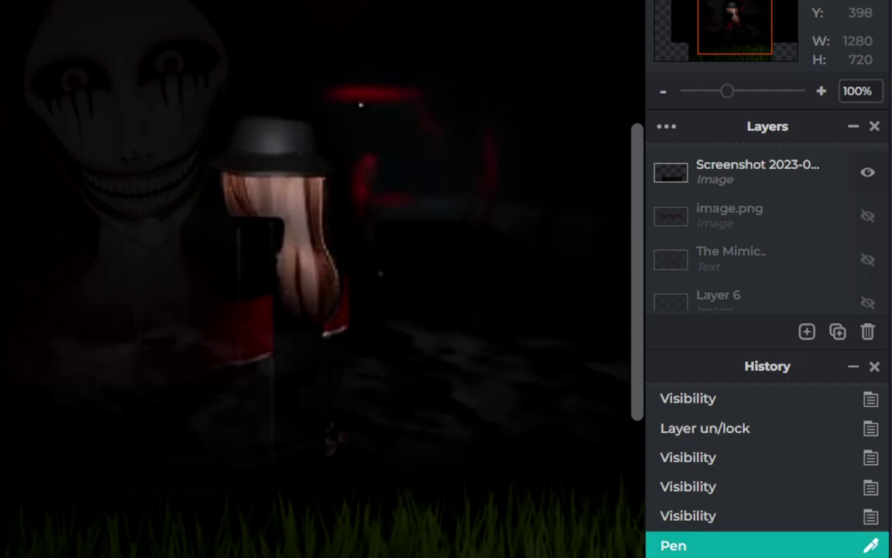
pyautogui.moveTo(295, 224)
pyautogui.mouseDown()
pyautogui.moveTo(314, 273)
pyautogui.moveTo(256, 218)
pyautogui.mouseUp()
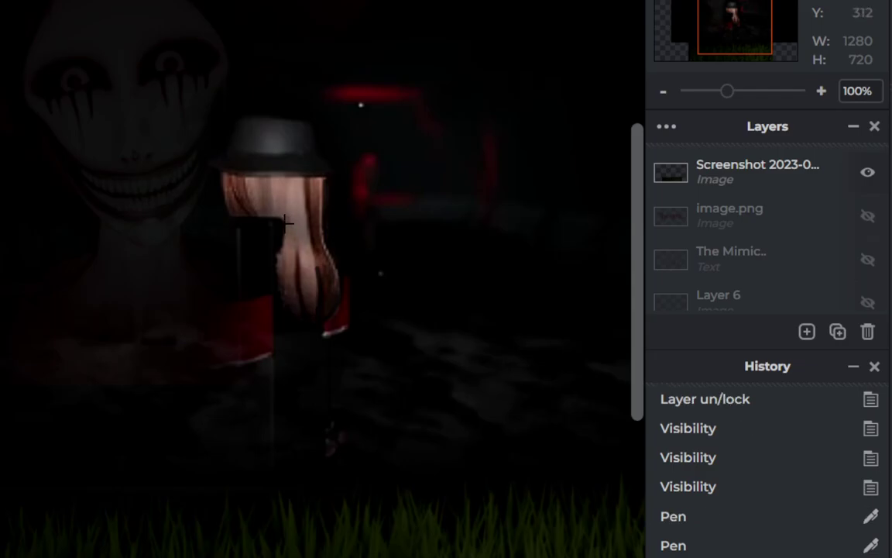
pyautogui.click(208, 189)
pyautogui.hotkey('ctrl', 'z')
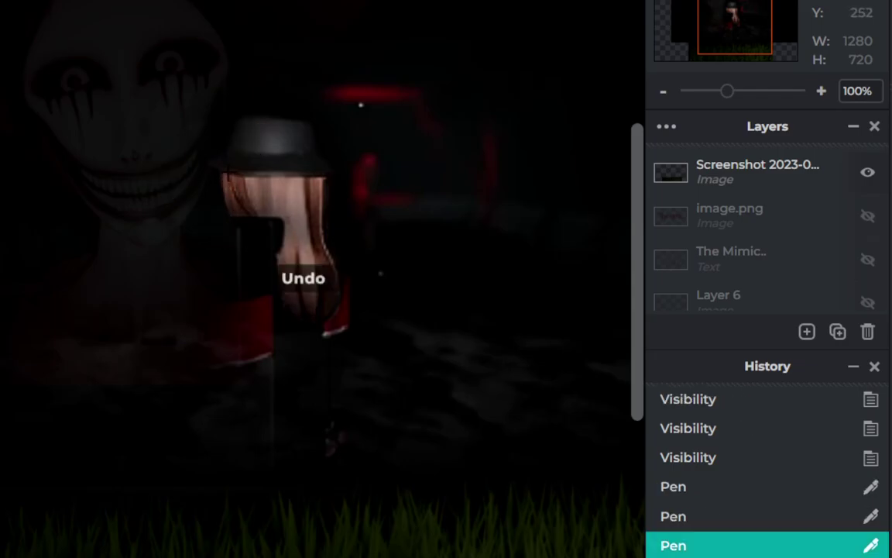
pyautogui.moveTo(208, 186)
pyautogui.mouseDown()
pyautogui.moveTo(240, 190)
pyautogui.moveTo(242, 209)
pyautogui.mouseUp()
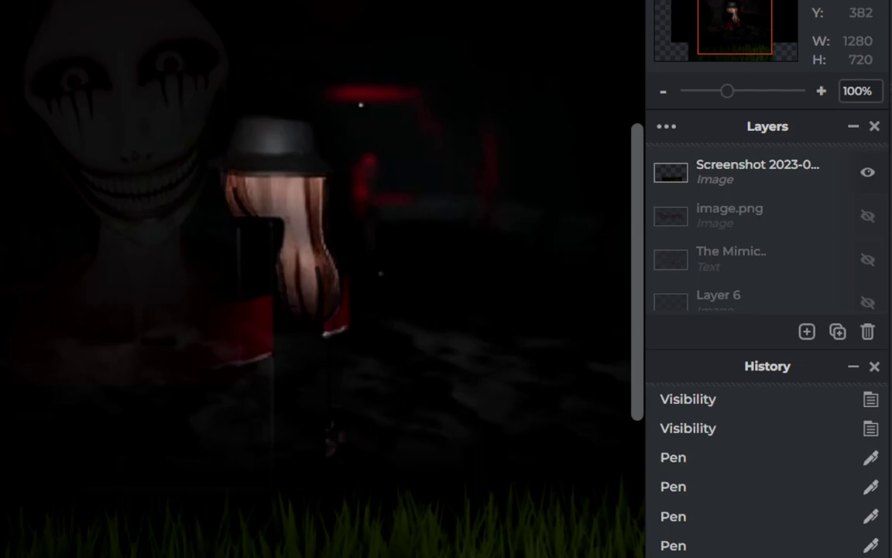
pyautogui.moveTo(298, 268)
pyautogui.mouseDown()
pyautogui.moveTo(299, 255)
pyautogui.moveTo(299, 279)
pyautogui.mouseUp()
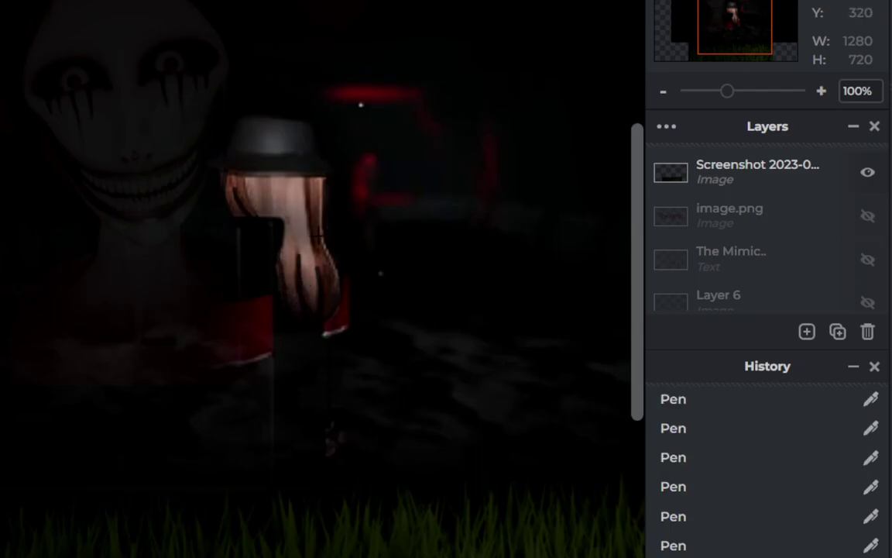
# Undo several earlier pen strokes on the hair, restoring the last undone step.
pyautogui.scroll(-3, 302, 264)
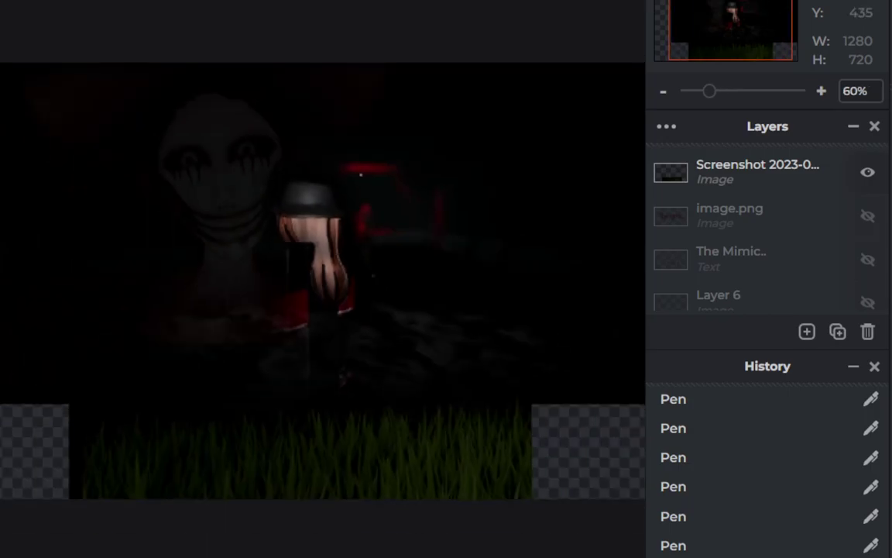
pyautogui.scroll(-4, 302, 291)
pyautogui.scroll(1, 283, 279)
pyautogui.scroll(2, 283, 279)
pyautogui.scroll(4, 283, 278)
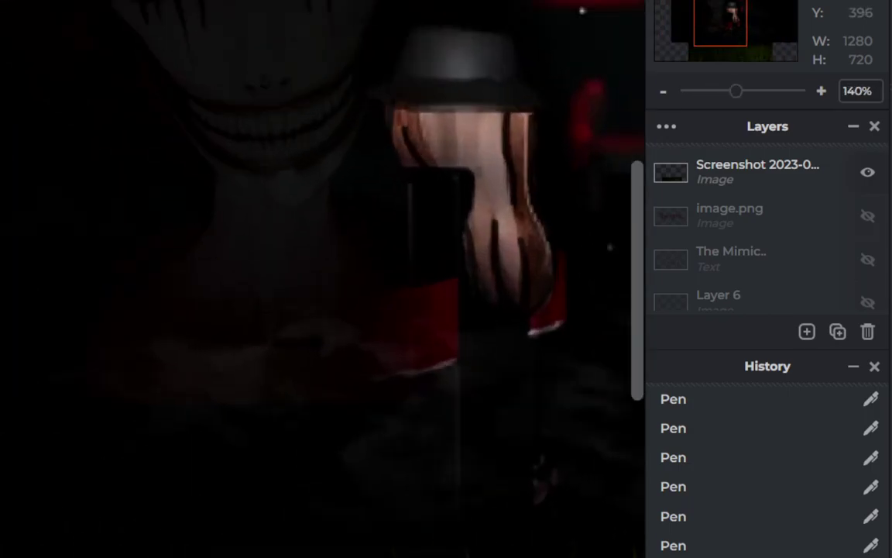
pyautogui.scroll(-1, 434, 255)
pyautogui.scroll(-2, 434, 256)
pyautogui.hotkey('ctrl', 'z')
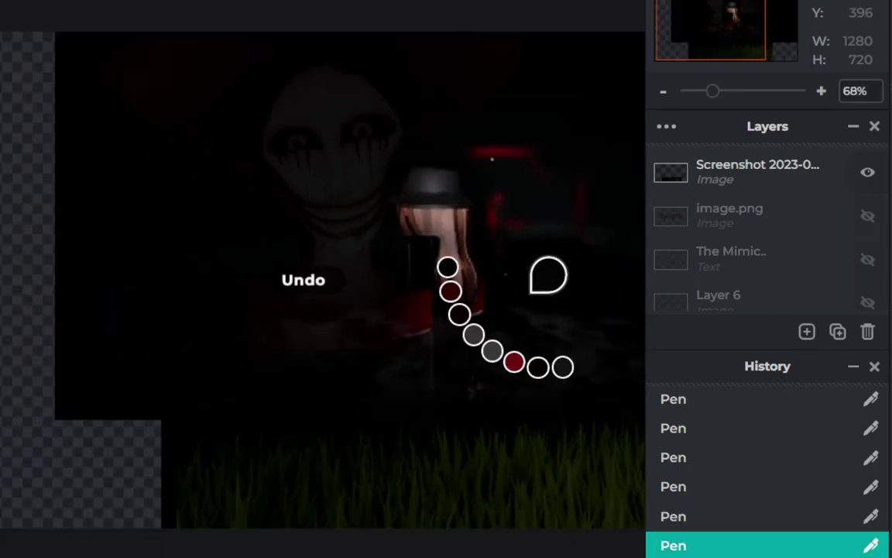
pyautogui.scroll(3, 534, 271)
pyautogui.hotkey('ctrl', 'z')
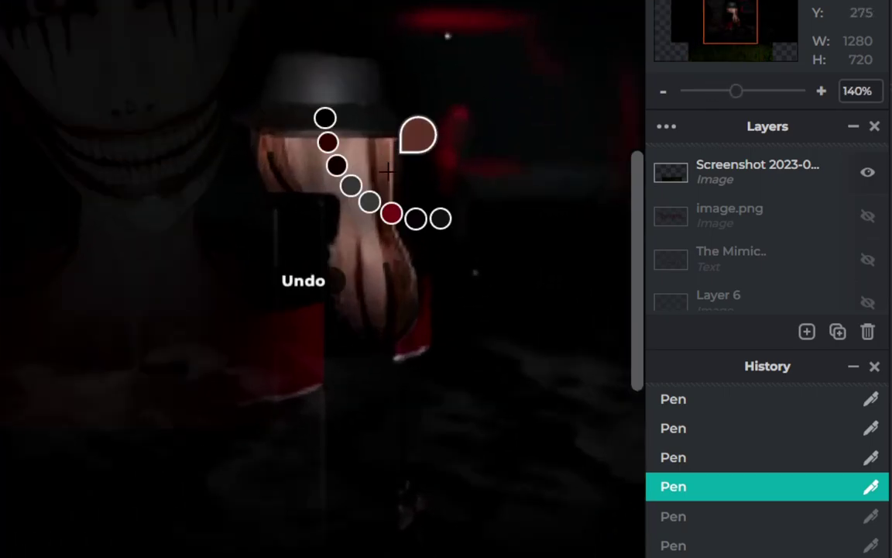
pyautogui.hotkey('ctrl', 'z')
pyautogui.scroll(3, 767, 473)
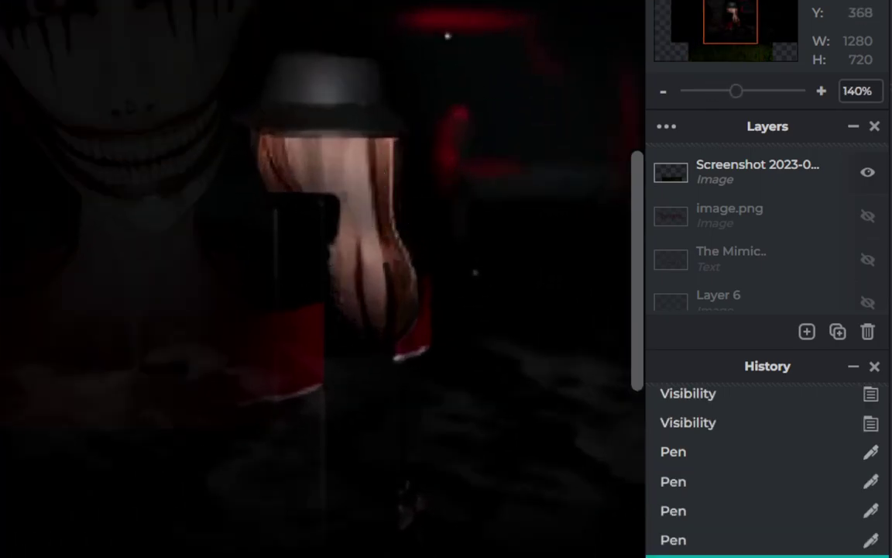
pyautogui.scroll(-1, 767, 473)
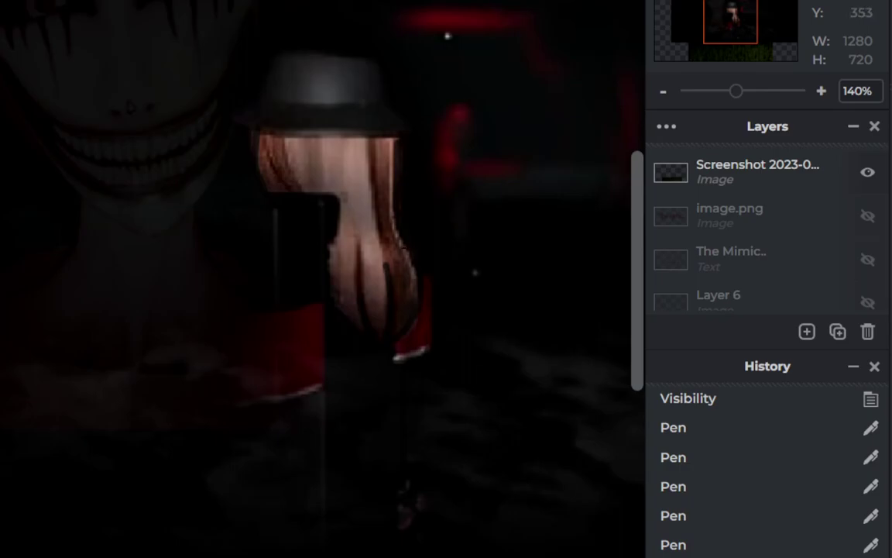
pyautogui.hotkey('ctrl', 'z')
pyautogui.hotkey('ctrl', 'z')
pyautogui.hotkey('ctrl', 'z')
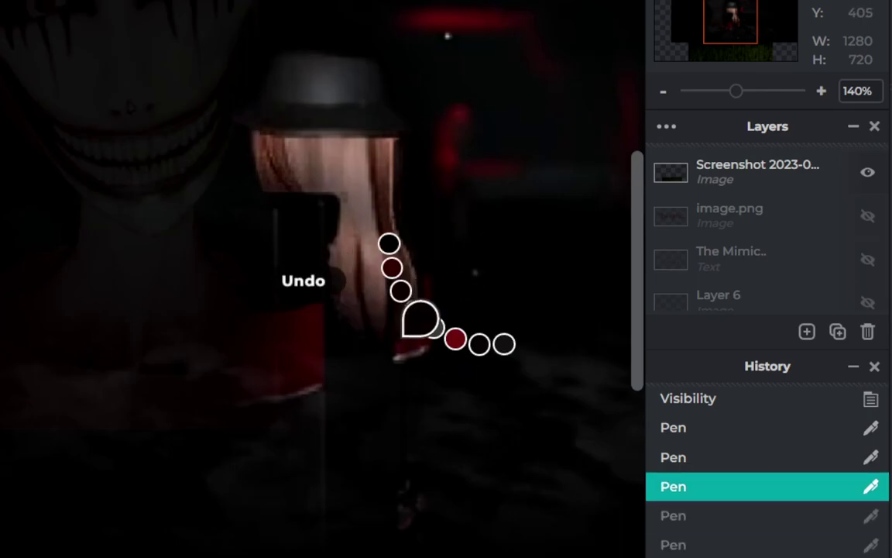
pyautogui.hotkey('ctrl', 'z')
pyautogui.scroll(3, 766, 464)
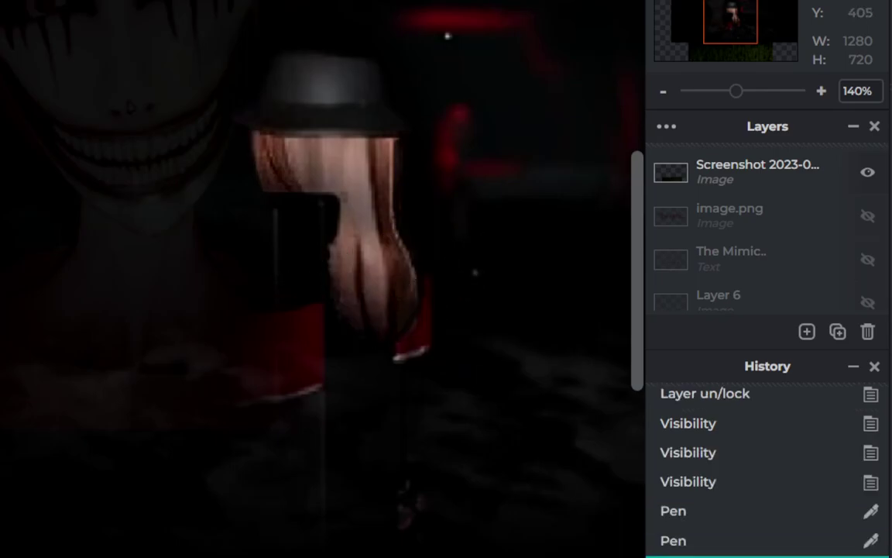
pyautogui.hotkey('ctrl', 'z')
pyautogui.hotkey('ctrl', 'shift', 'z')
pyautogui.scroll(-1, 766, 465)
# Dab small pen marks onto the hair, removing the stray and trial marks.
pyautogui.click(259, 154)
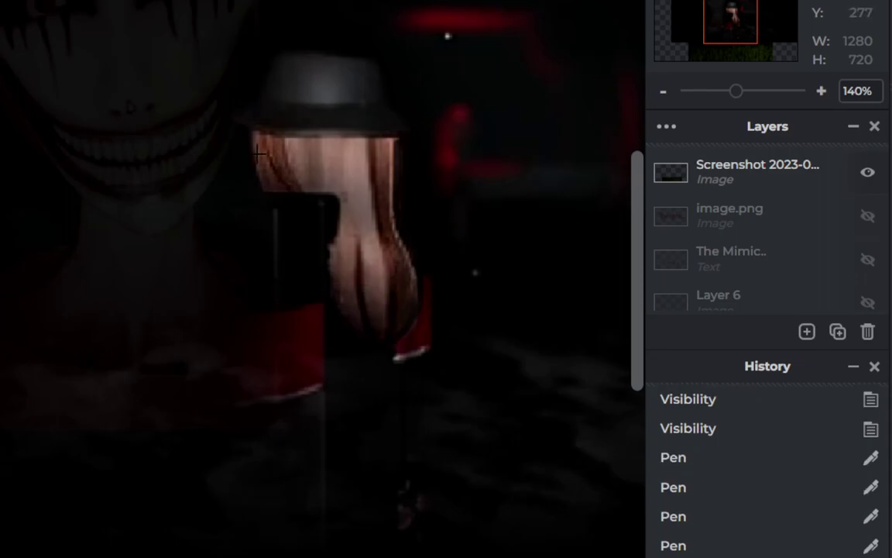
pyautogui.click(248, 151)
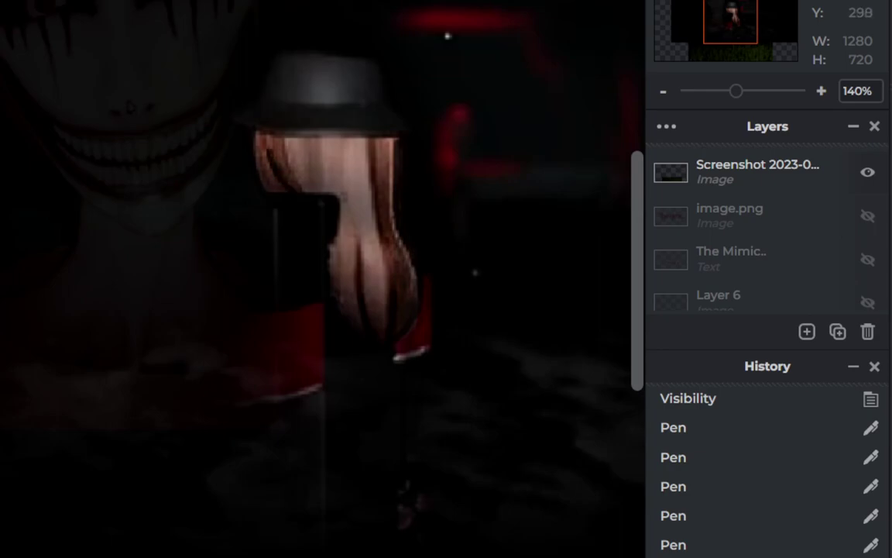
pyautogui.click(329, 167)
pyautogui.hotkey('ctrl', 'z')
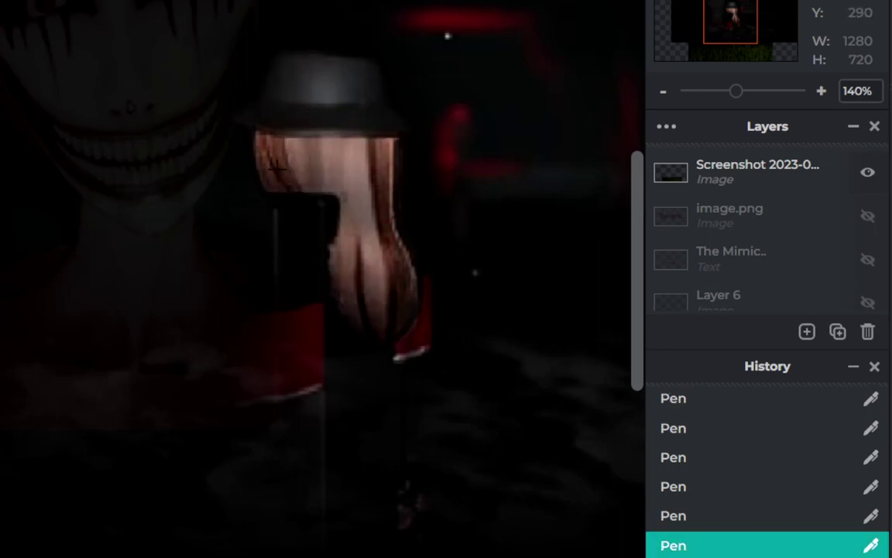
pyautogui.click(247, 147)
pyautogui.hotkey('ctrl', 'z')
pyautogui.click(332, 184)
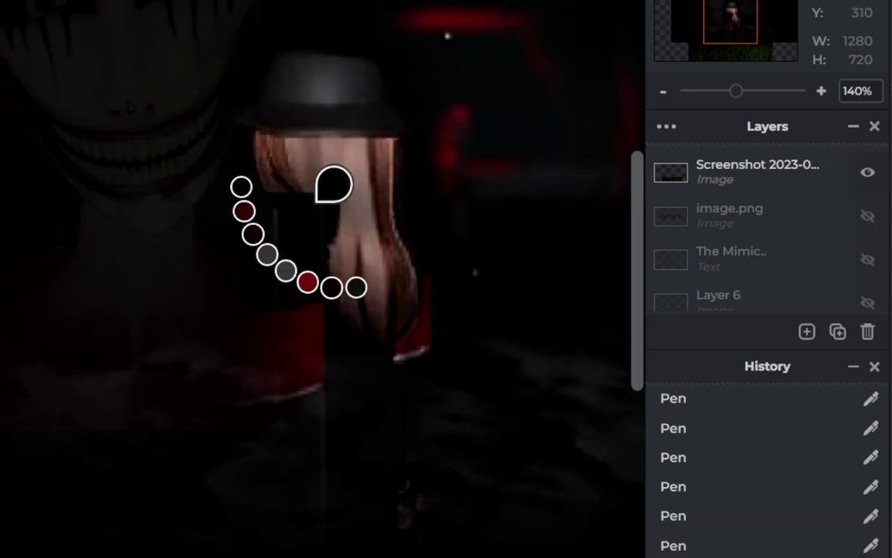
pyautogui.hotkey('ctrl', 'z')
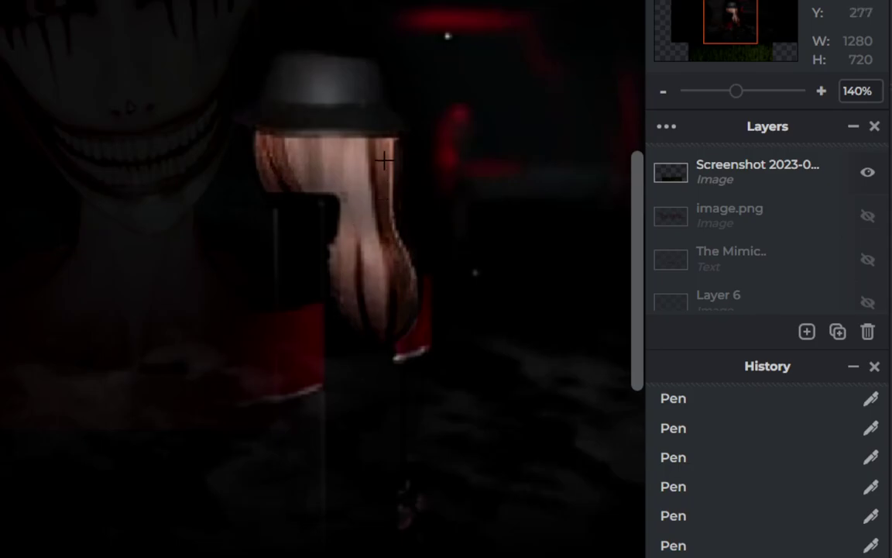
pyautogui.click(286, 111)
pyautogui.hotkey('ctrl', 'z')
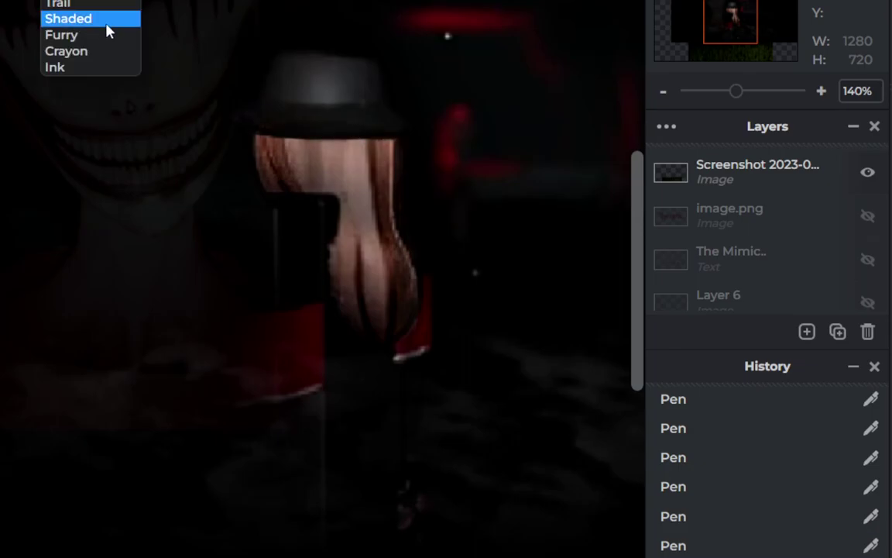
# Set the brush style to Shaded and try a dark stroke along the hat brim, then undo it.
pyautogui.click(96, 19)
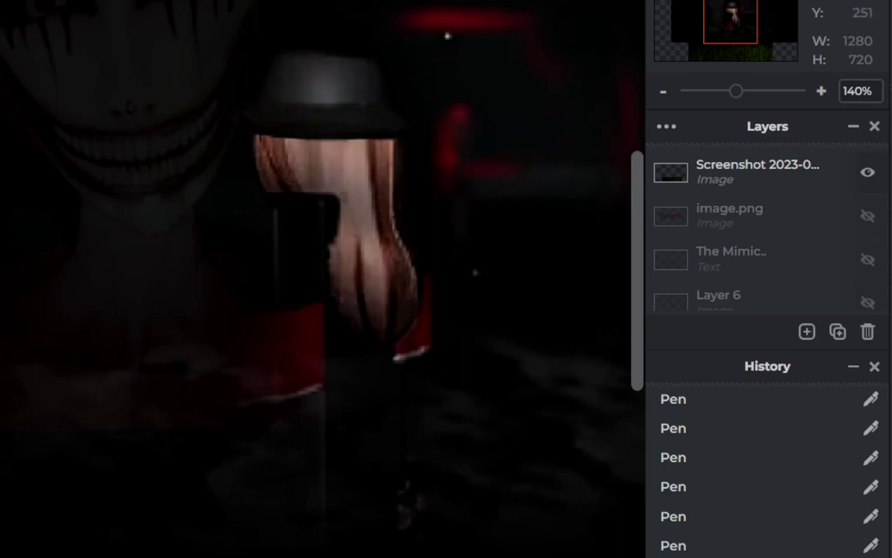
pyautogui.moveTo(232, 125); pyautogui.dragTo(359, 138)
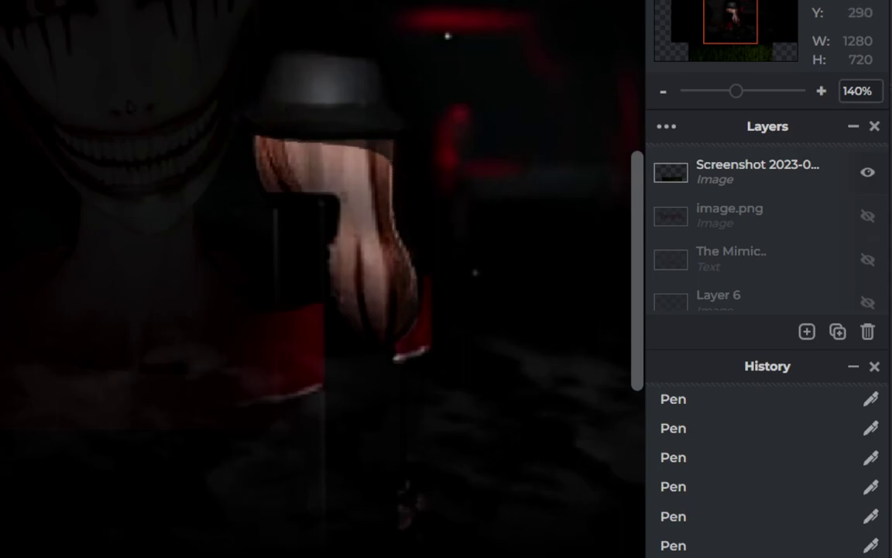
pyautogui.scroll(-2, 409, 236)
pyautogui.scroll(-3, 409, 237)
pyautogui.scroll(-2, 409, 236)
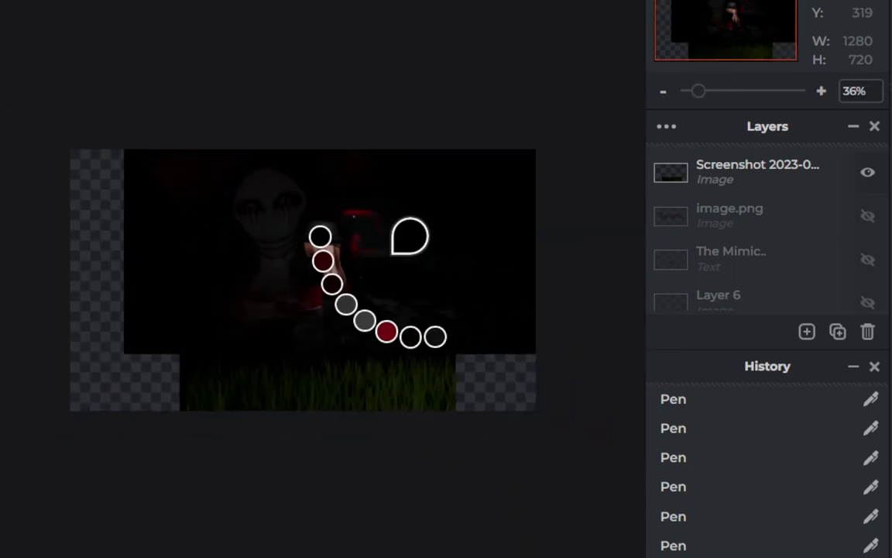
pyautogui.hotkey('ctrl', 'z')
pyautogui.scroll(5, 326, 267)
pyautogui.scroll(2, 325, 268)
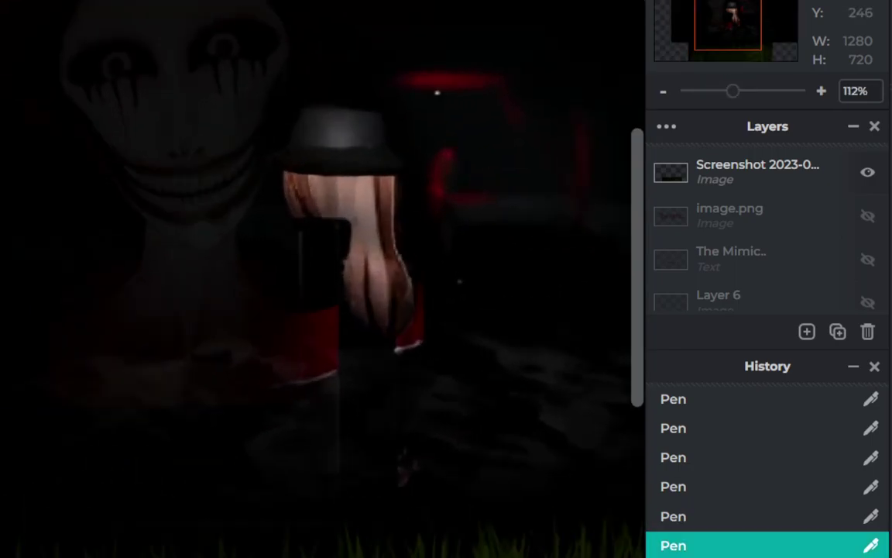
# Try dark Shaded strokes across the top of the hair, undoing each failed attempt.
pyautogui.moveTo(256, 159)
pyautogui.mouseDown()
pyautogui.moveTo(352, 180)
pyautogui.moveTo(339, 186)
pyautogui.mouseUp()
pyautogui.scroll(-3, 322, 279)
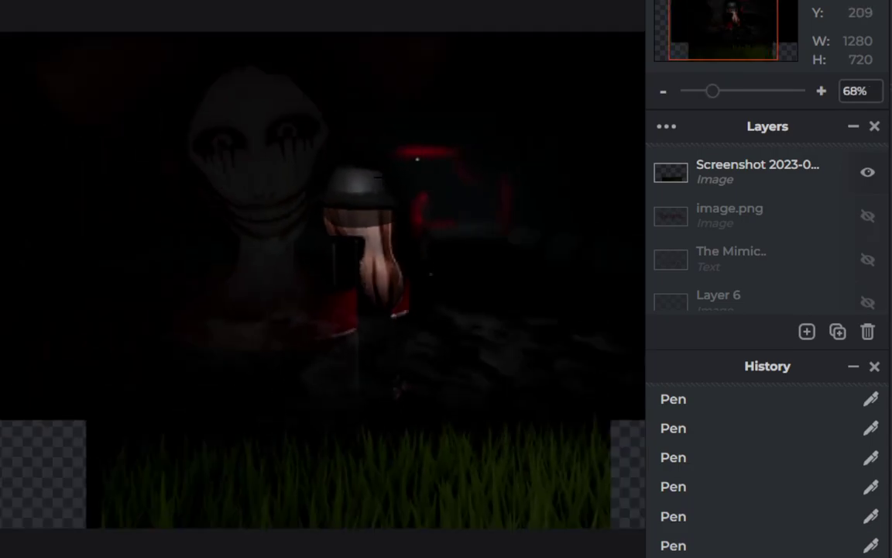
pyautogui.scroll(-2, 321, 279)
pyautogui.scroll(1, 322, 278)
pyautogui.scroll(4, 321, 278)
pyautogui.hotkey('ctrl', 'z')
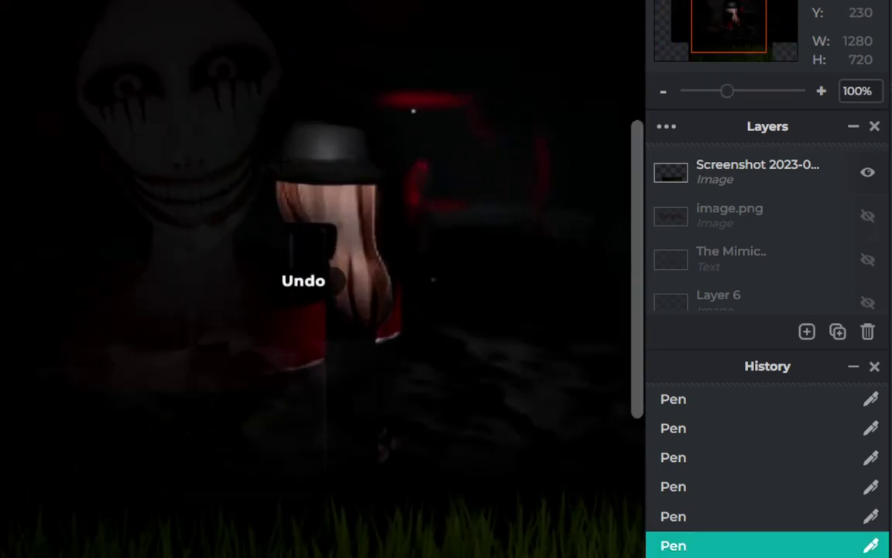
pyautogui.moveTo(250, 167)
pyautogui.mouseDown()
pyautogui.moveTo(373, 190)
pyautogui.moveTo(279, 181)
pyautogui.mouseUp()
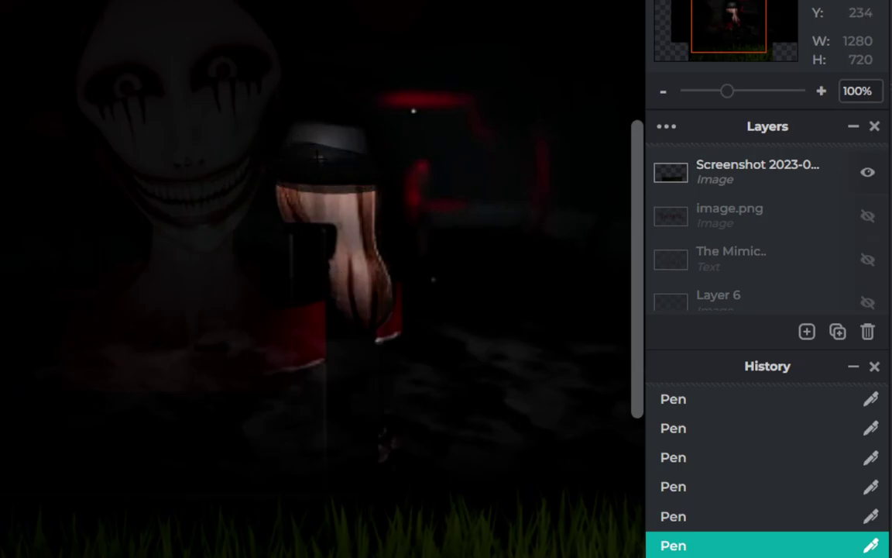
pyautogui.hotkey('ctrl', 'z')
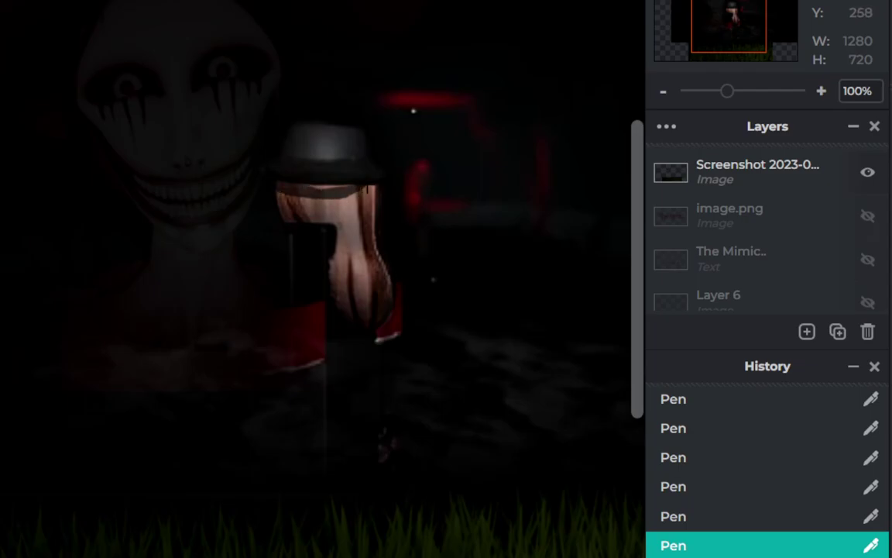
pyautogui.moveTo(294, 148); pyautogui.dragTo(411, 246)
pyautogui.hotkey('ctrl', 'z')
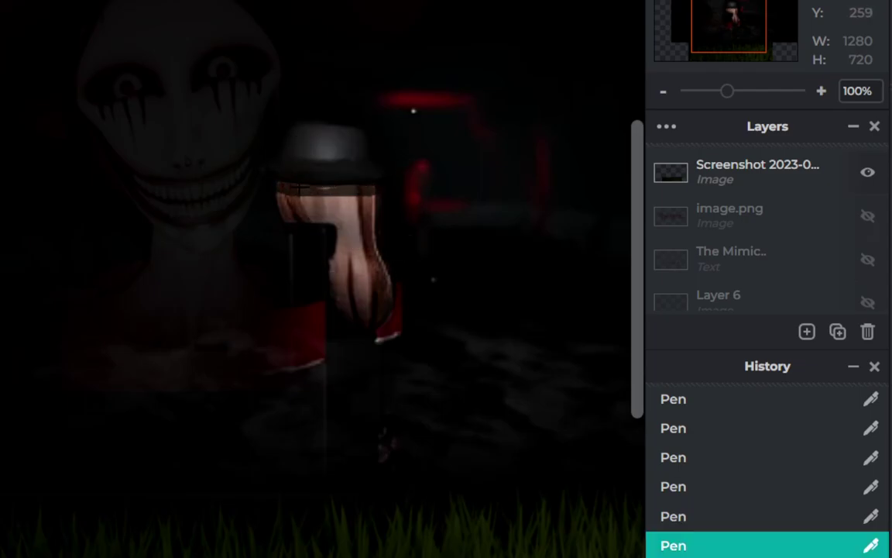
# Zoom out, undo V-shaped hair strokes, and keep a final dark strand beneath the hat brim.
pyautogui.hotkey('ctrl', '-')
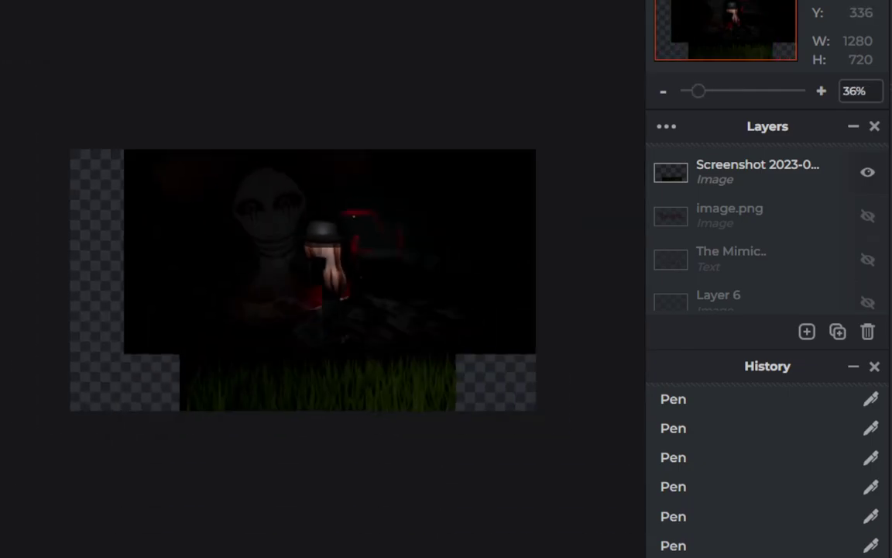
pyautogui.scroll(-2, 313, 249)
pyautogui.scroll(2, 314, 249)
pyautogui.scroll(5, 317, 249)
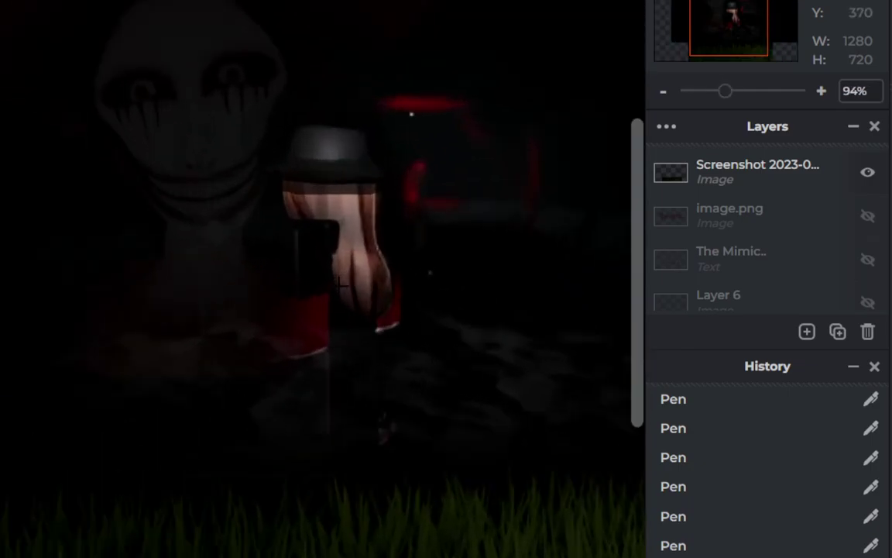
pyautogui.scroll(2, 334, 251)
pyautogui.moveTo(306, 233); pyautogui.dragTo(340, 285)
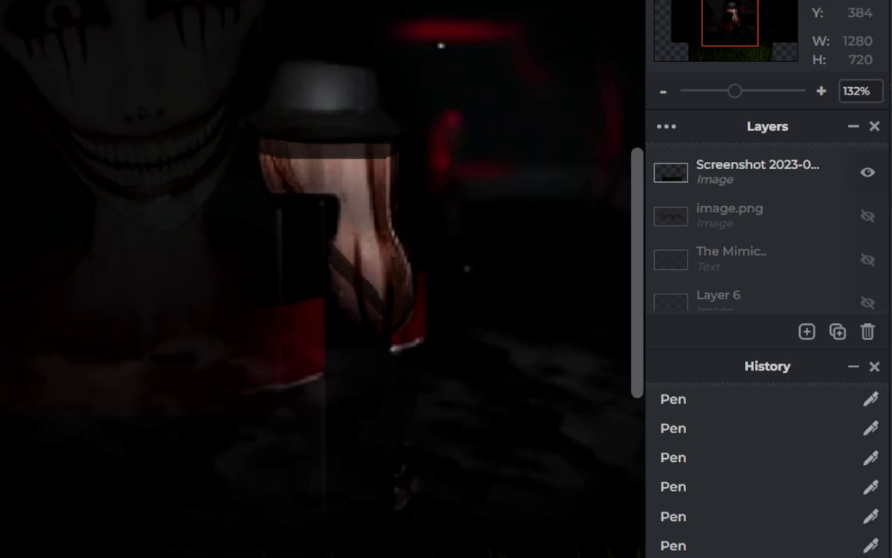
pyautogui.hotkey('ctrl', 'z')
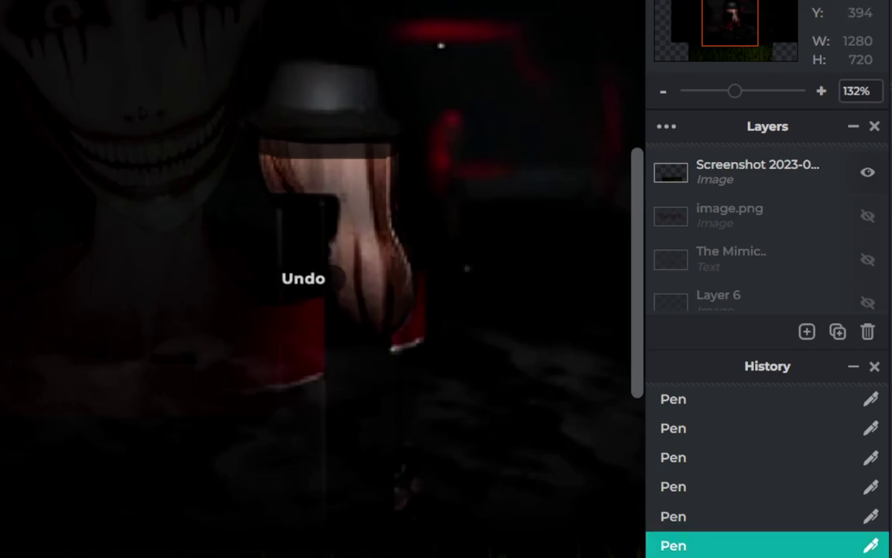
pyautogui.moveTo(309, 234); pyautogui.dragTo(314, 279)
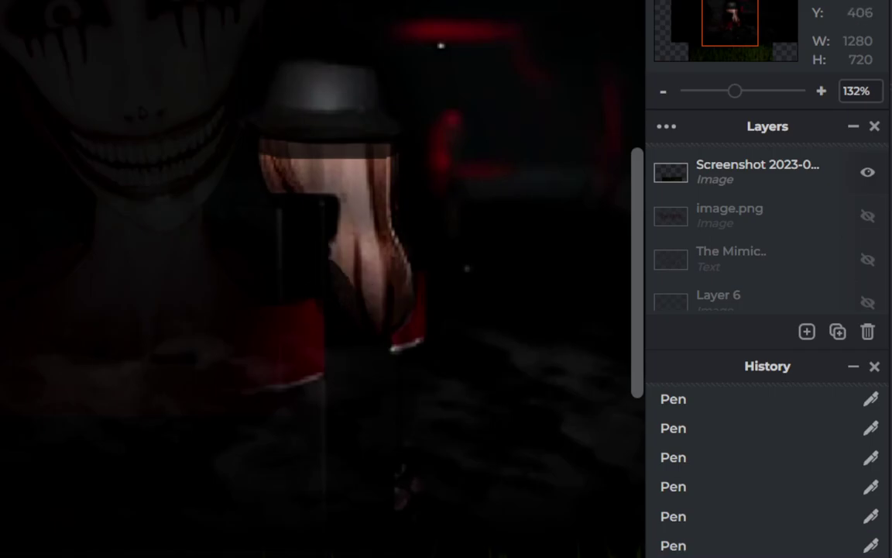
pyautogui.hotkey('ctrl', 'z')
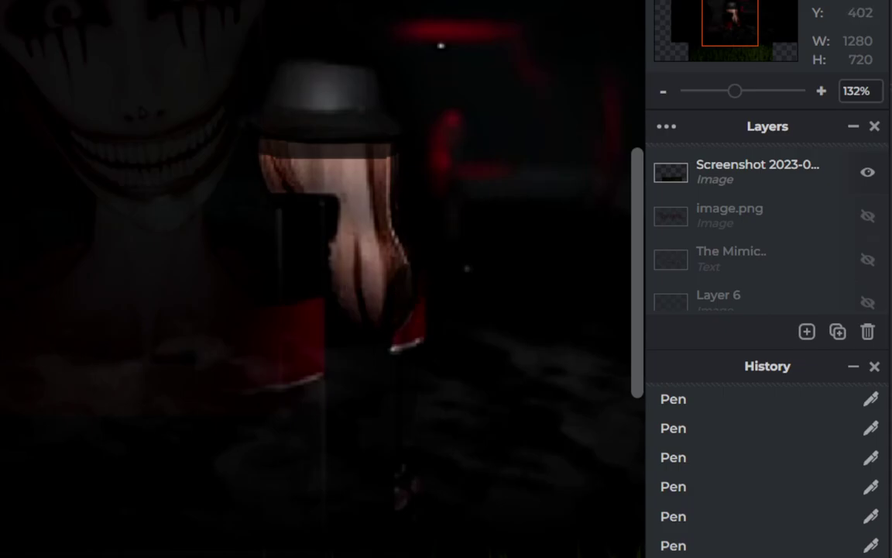
pyautogui.hotkey('ctrl', 'z')
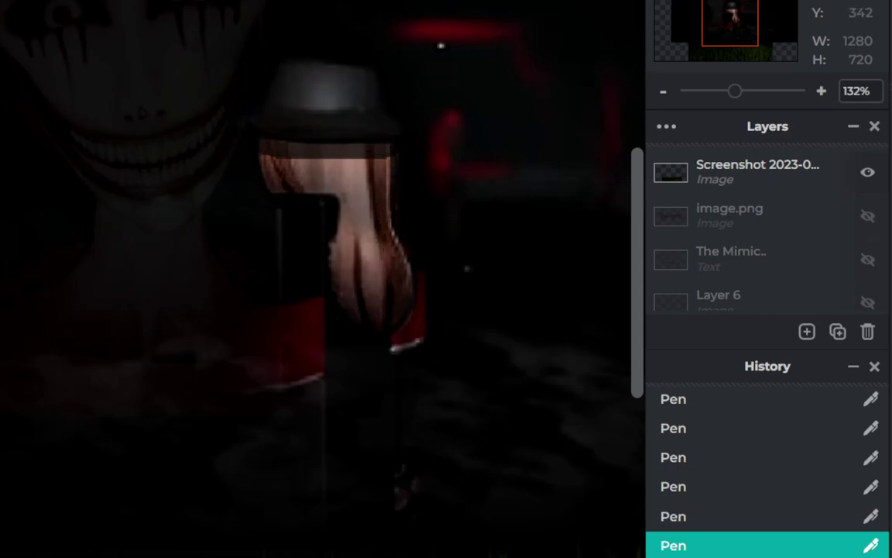
pyautogui.moveTo(356, 219); pyautogui.dragTo(345, 151)
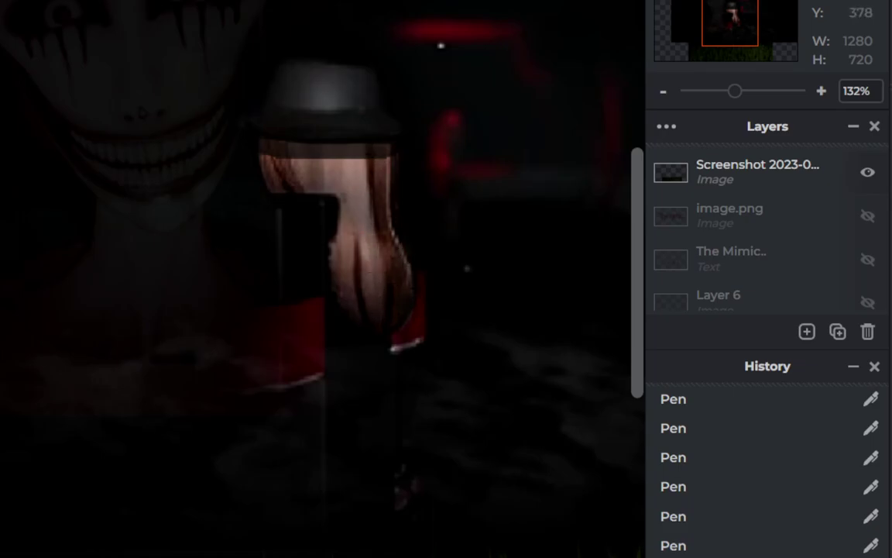
# Paint a pen stroke over the character's hair and undo it as stray.
pyautogui.scroll(-2, 350, 203)
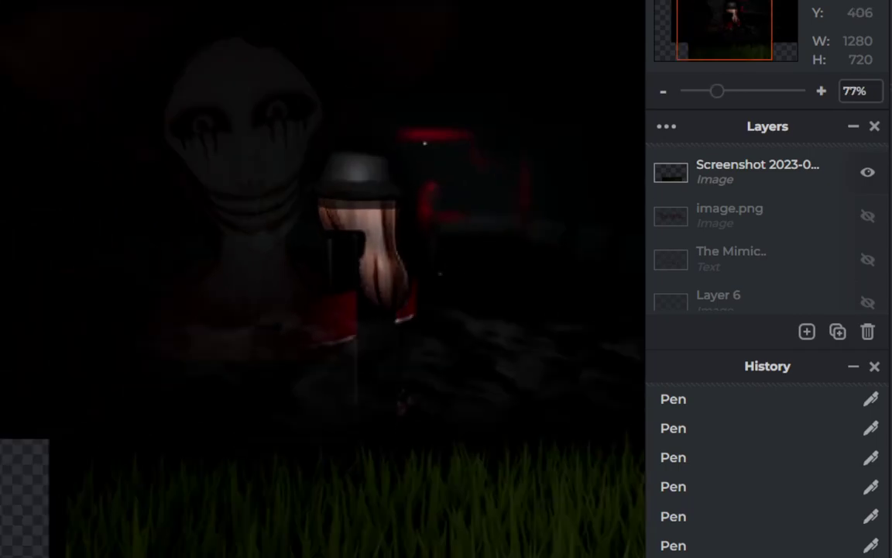
pyautogui.scroll(-2, 357, 201)
pyautogui.scroll(-2, 329, 284)
pyautogui.scroll(1, 329, 285)
pyautogui.scroll(2, 329, 284)
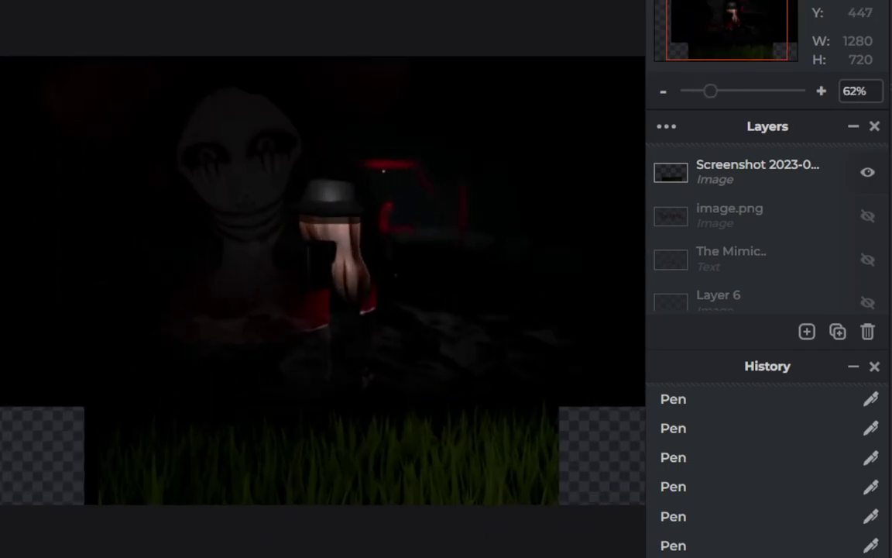
pyautogui.scroll(2, 329, 285)
pyautogui.scroll(2, 333, 288)
pyautogui.scroll(-1, 426, 61)
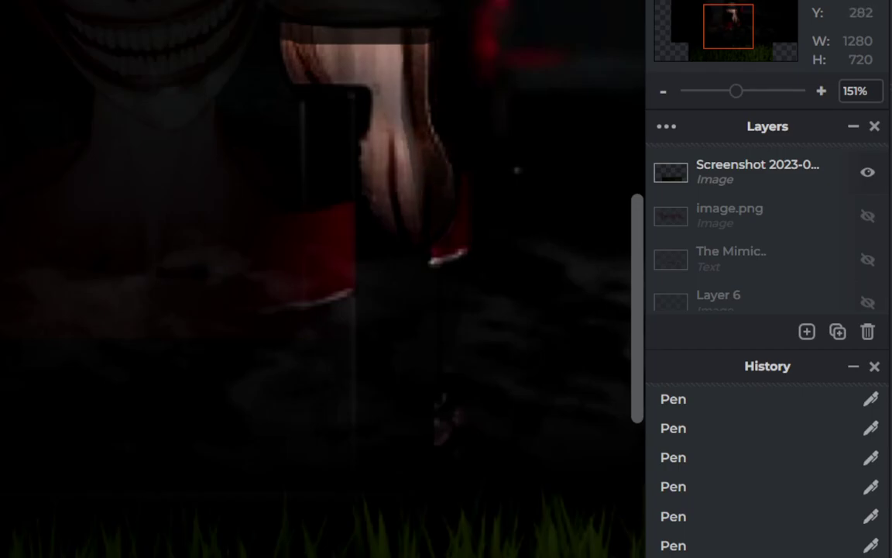
pyautogui.scroll(-3, 422, 194)
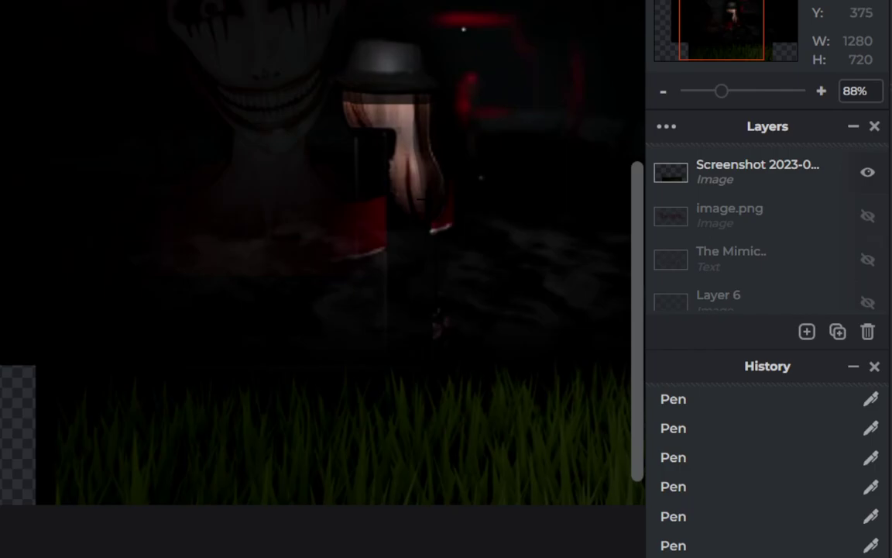
pyautogui.scroll(-2, 415, 199)
pyautogui.scroll(4, 415, 199)
pyautogui.moveTo(384, 209); pyautogui.dragTo(500, 311)
pyautogui.hotkey('ctrl', 'z')
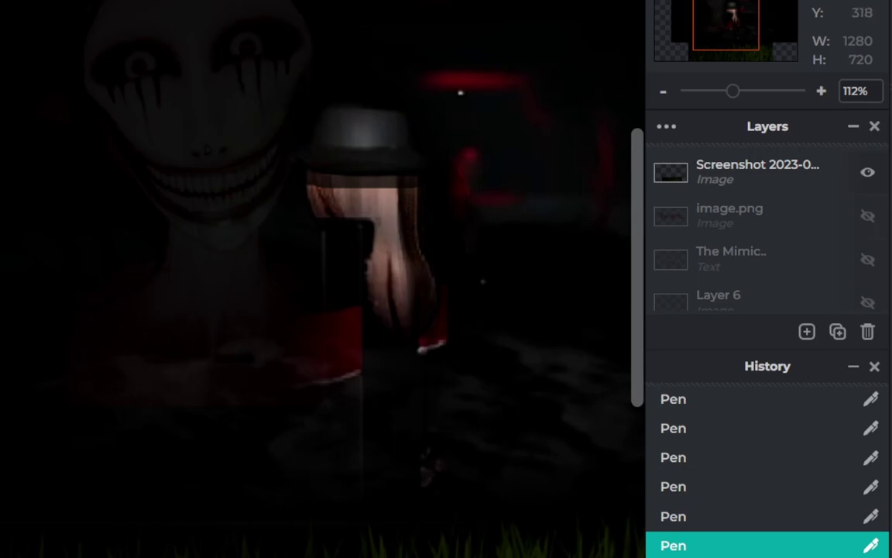
# Replace the last hair stroke with a new short pen stroke on the hair.
pyautogui.scroll(-1, 304, 272)
pyautogui.scroll(-4, 304, 273)
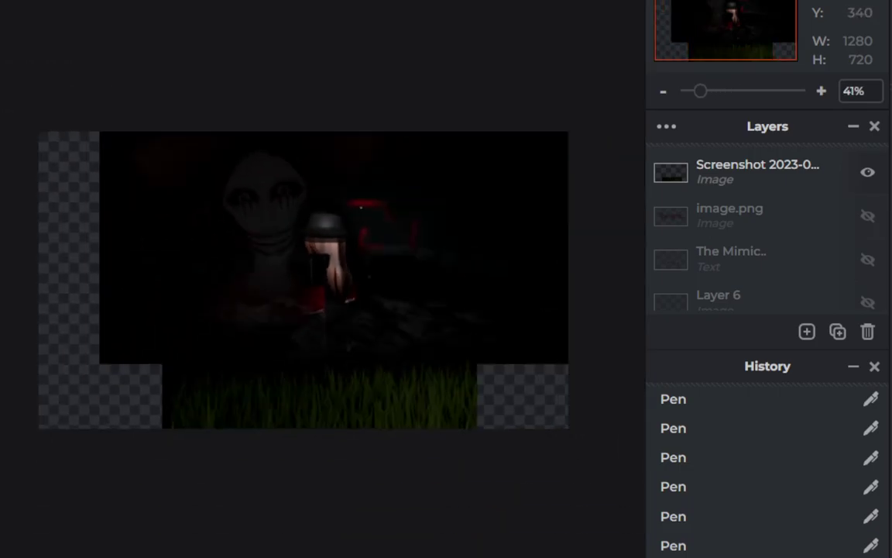
pyautogui.scroll(2, 315, 277)
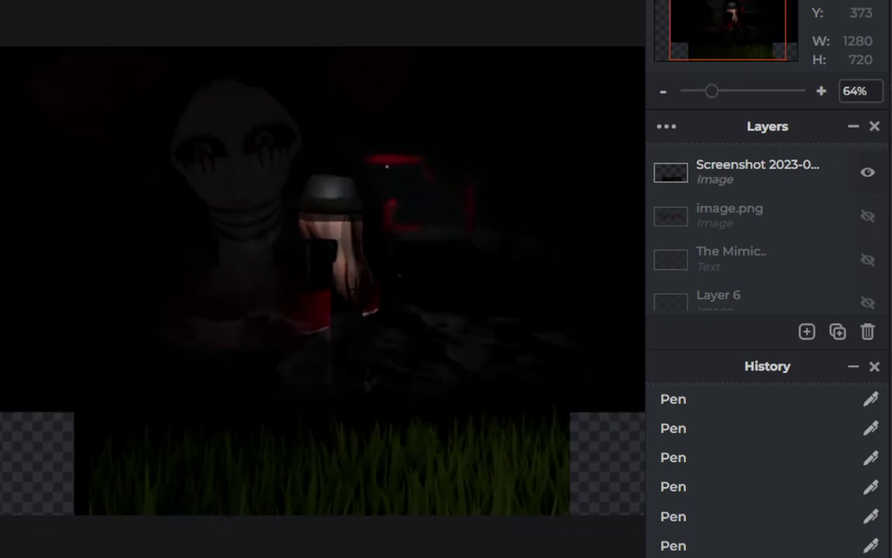
pyautogui.hotkey('ctrl', 'z')
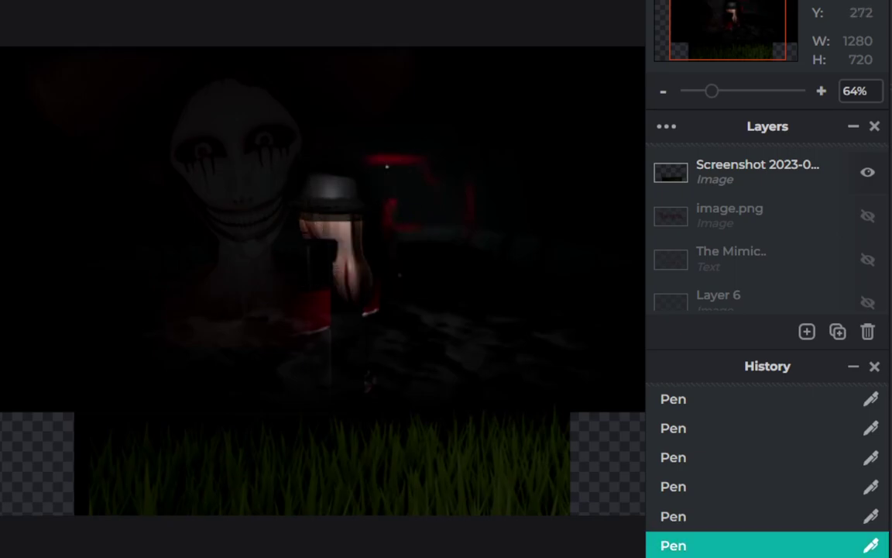
pyautogui.moveTo(280, 203); pyautogui.dragTo(286, 199)
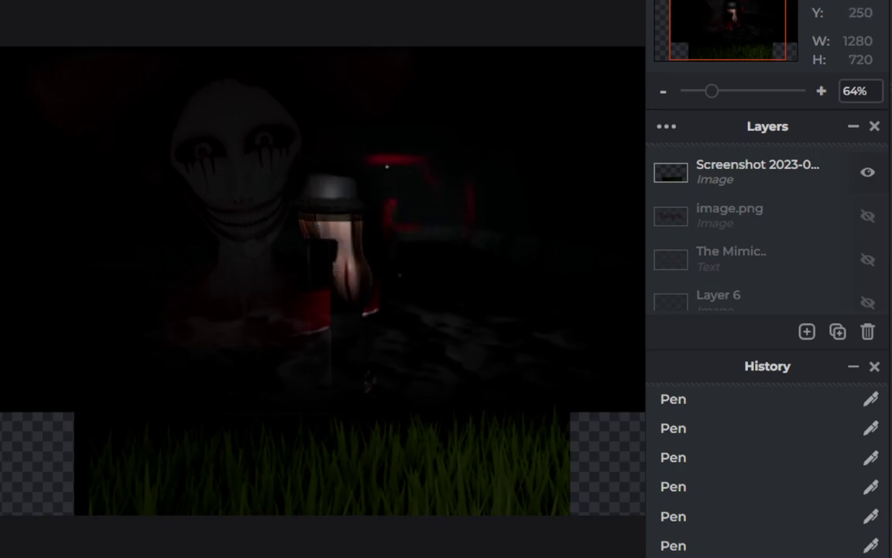
# Add a short light stroke beside the hair, then remove the skin-toned strokes on the arm.
pyautogui.scroll(-2, 315, 283)
pyautogui.scroll(-1, 294, 274)
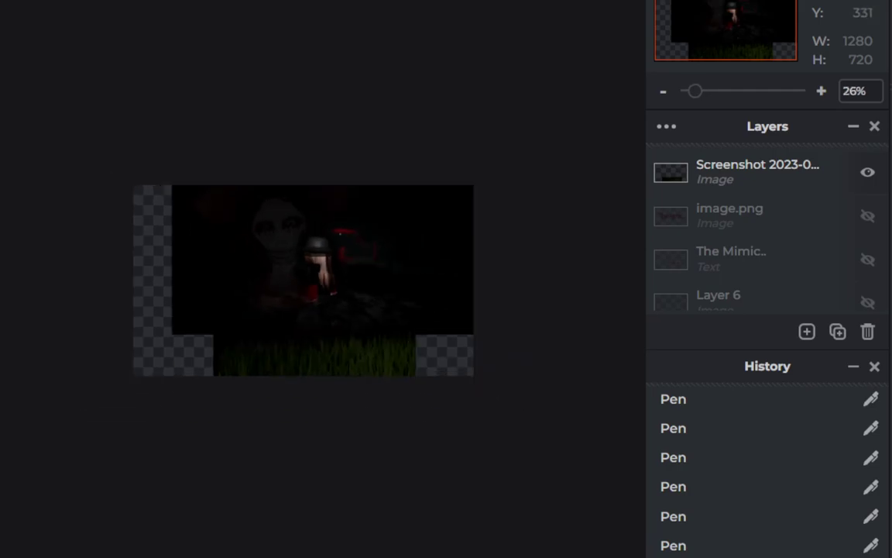
pyautogui.scroll(-1, 307, 280)
pyautogui.scroll(1, 307, 280)
pyautogui.scroll(1, 307, 280)
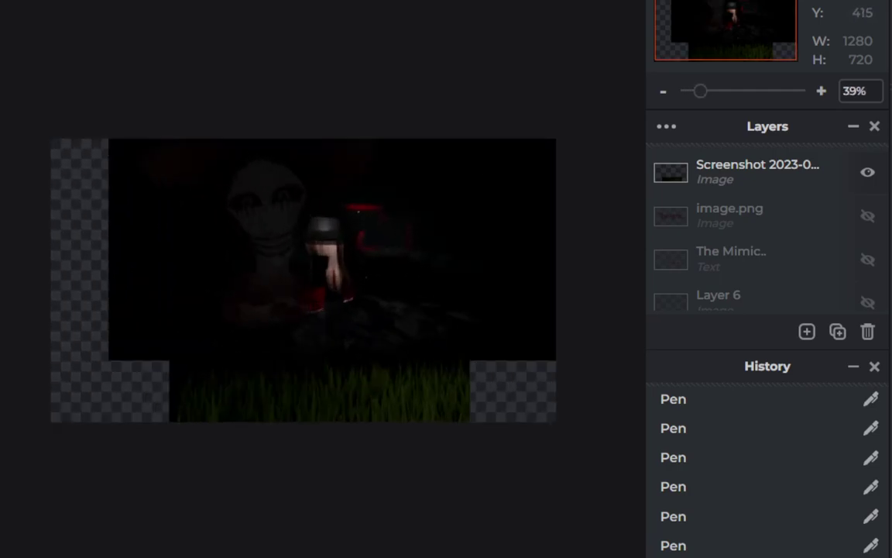
pyautogui.scroll(1, 307, 280)
pyautogui.scroll(1, 472, 260)
pyautogui.scroll(1, 472, 260)
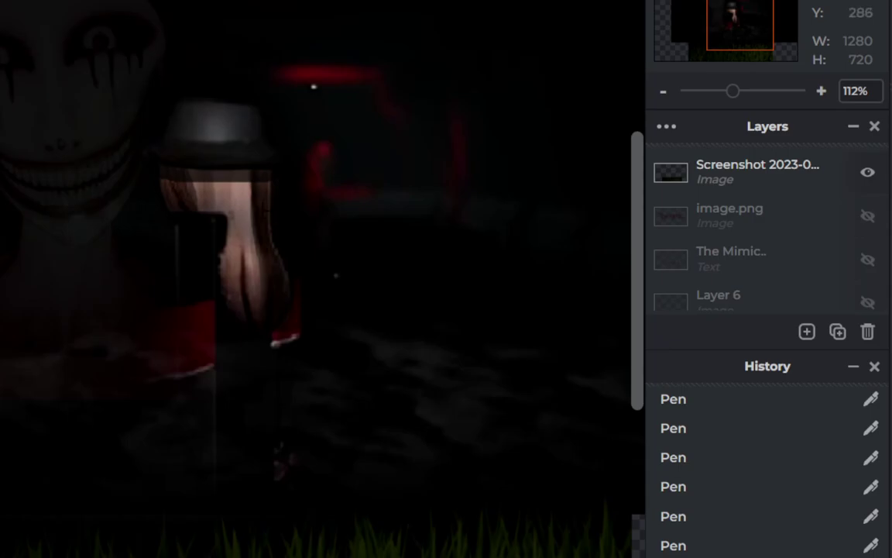
pyautogui.moveTo(150, 222)
pyautogui.mouseDown()
pyautogui.moveTo(128, 302)
pyautogui.moveTo(136, 322)
pyautogui.moveTo(155, 220)
pyautogui.mouseUp()
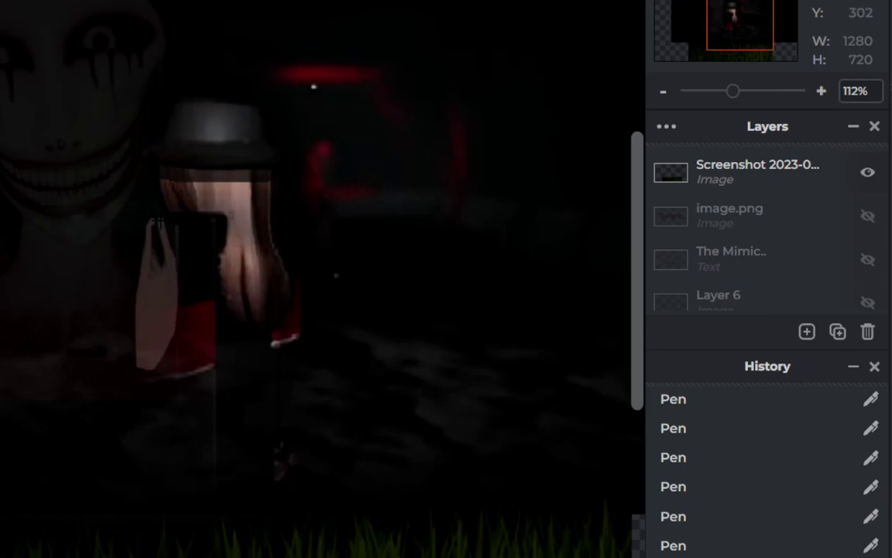
pyautogui.hotkey('ctrl', 'z')
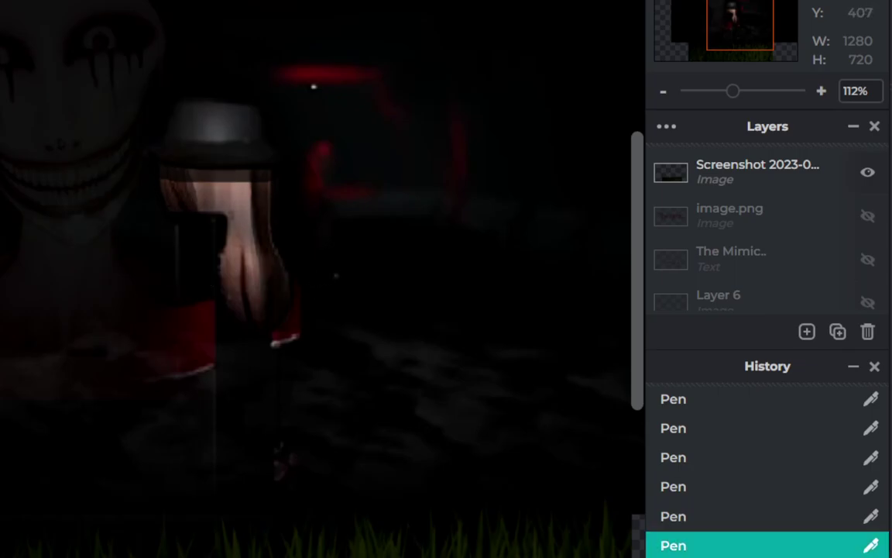
# Undo the latest pen stroke on the hair from the right-click menu.
pyautogui.rightClick(199, 289)
pyautogui.rightClick(249, 324)
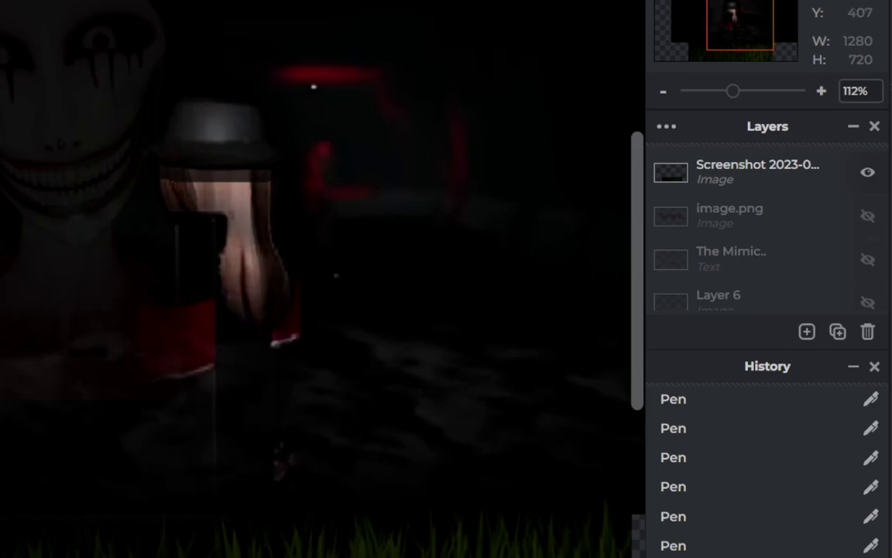
pyautogui.scroll(-5, 389, 276)
pyautogui.rightClick(289, 322)
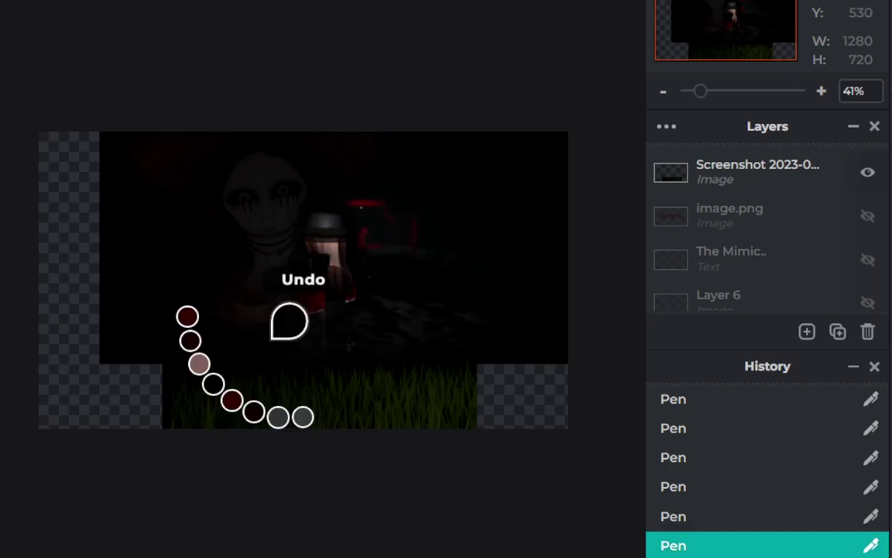
pyautogui.scroll(2, 294, 240)
pyautogui.scroll(2, 293, 240)
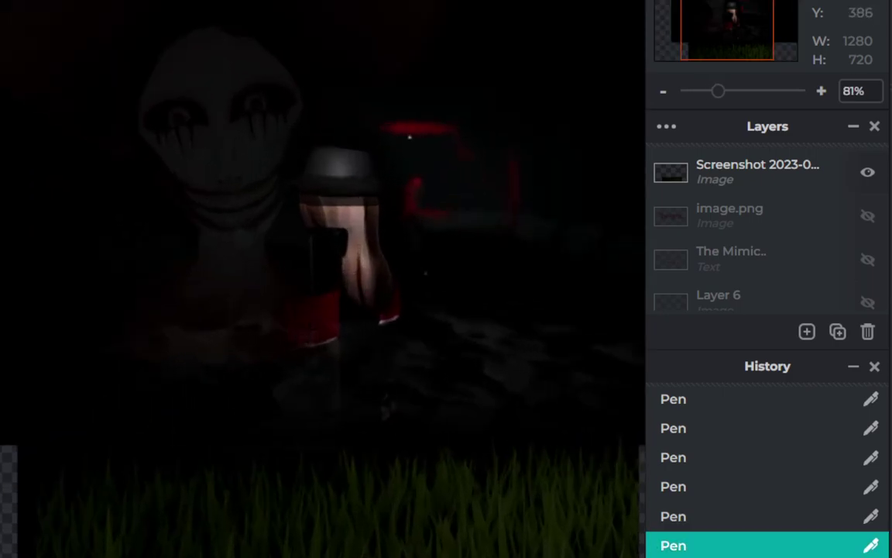
pyautogui.scroll(-2, 310, 278)
pyautogui.scroll(-2, 310, 279)
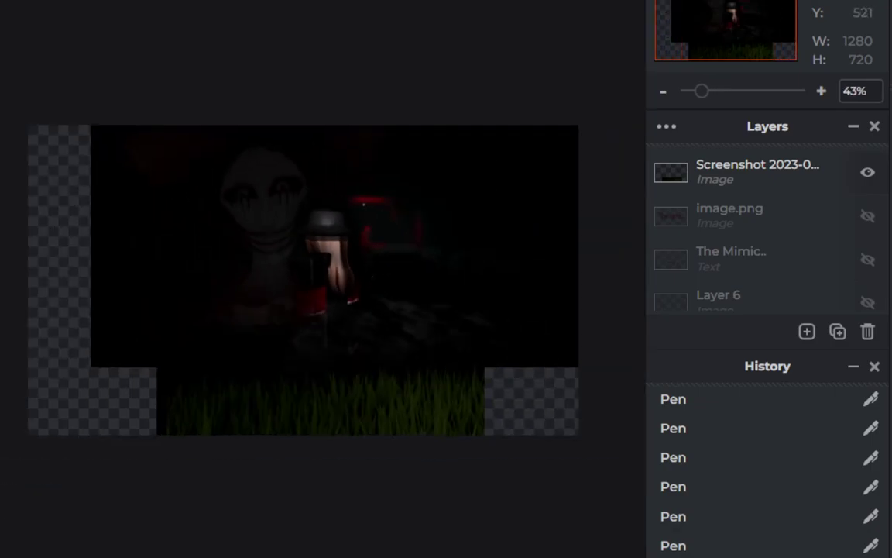
pyautogui.scroll(2, 309, 281)
pyautogui.scroll(2, 309, 281)
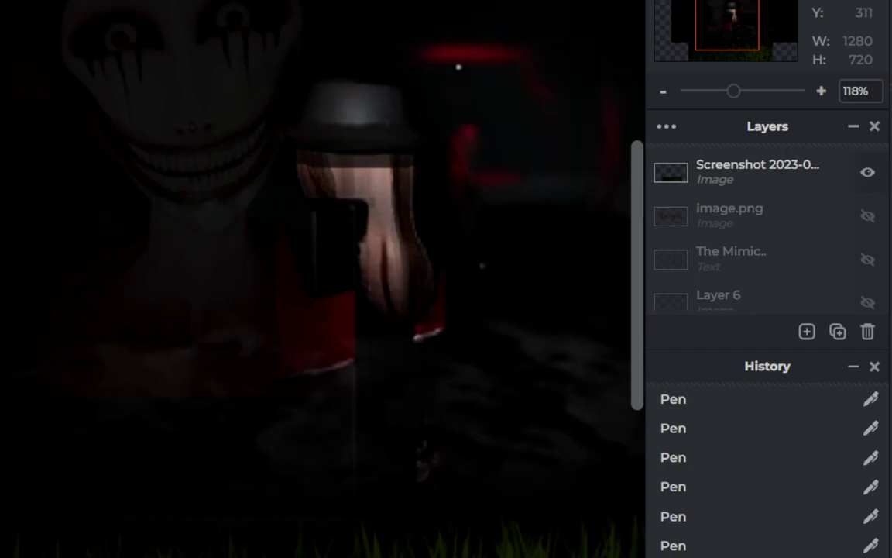
pyautogui.scroll(-1, 309, 281)
pyautogui.scroll(-2, 309, 281)
pyautogui.scroll(-1, 309, 282)
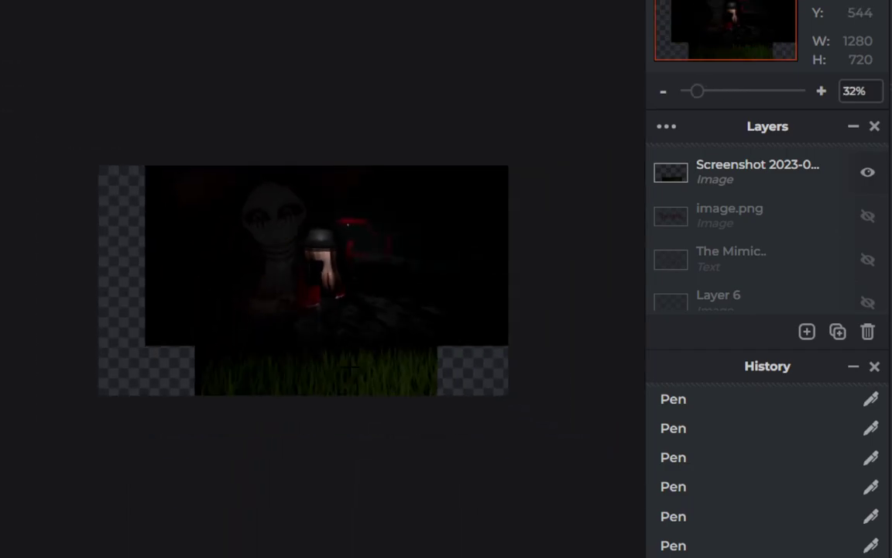
pyautogui.scroll(2, 309, 282)
pyautogui.scroll(2, 309, 281)
# Undo two more pen strokes, then test a hair stroke, undo it and restore it.
pyautogui.hotkey('ctrl', 'z')
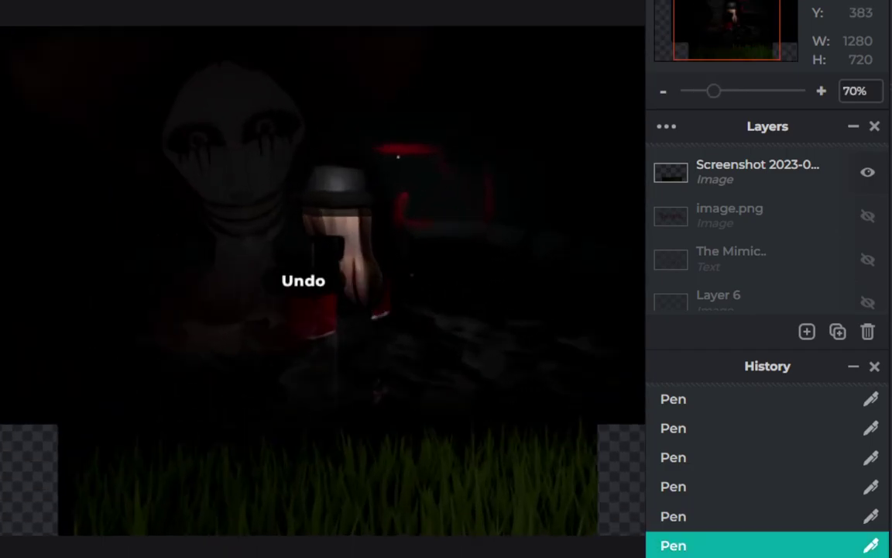
pyautogui.scroll(-1, 309, 281)
pyautogui.scroll(1, 309, 282)
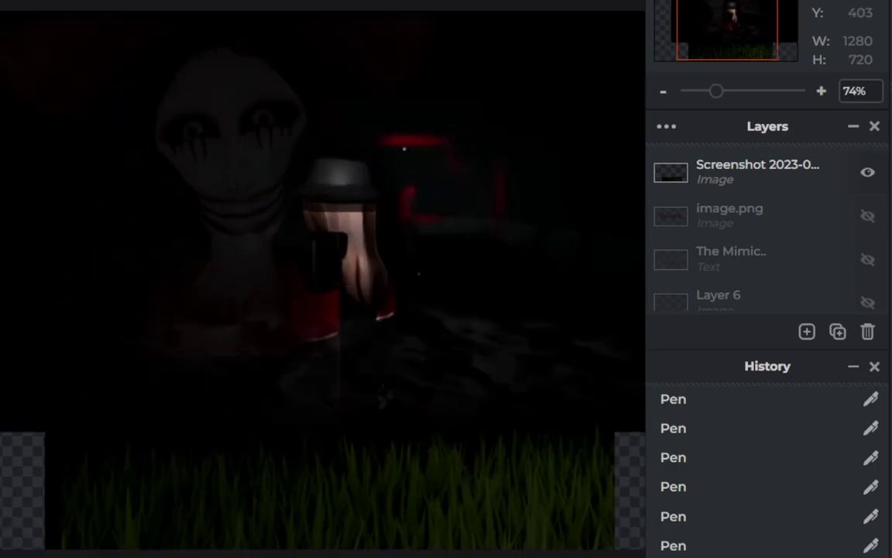
pyautogui.scroll(2, 309, 281)
pyautogui.hotkey('ctrl', 'z')
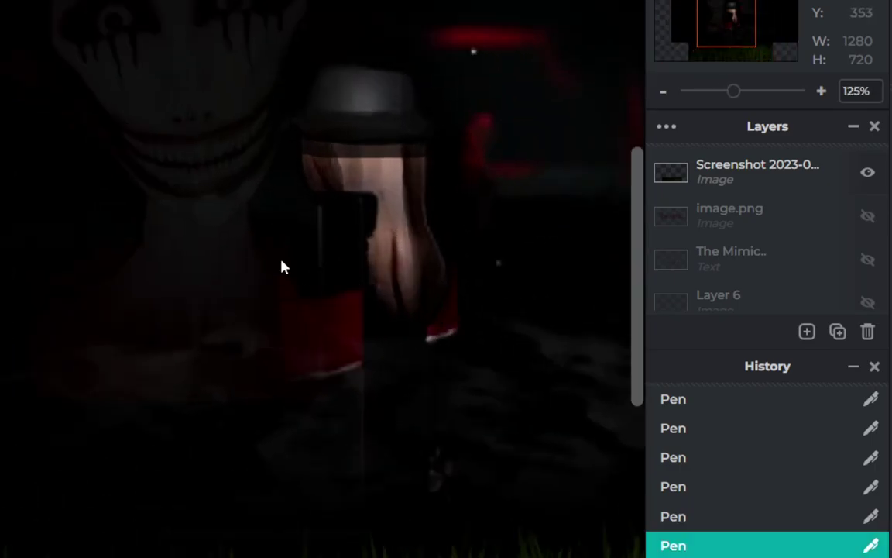
pyautogui.moveTo(277, 284); pyautogui.dragTo(391, 385)
pyautogui.hotkey('ctrl', 'z')
pyautogui.scroll(1, 325, 309)
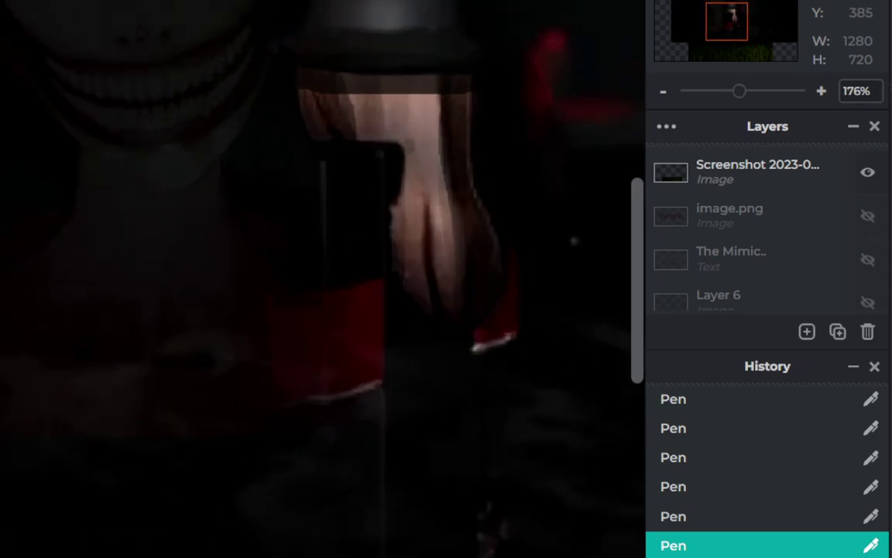
pyautogui.hotkey('ctrl', 'shift', 'z')
pyautogui.scroll(-1, 490, 34)
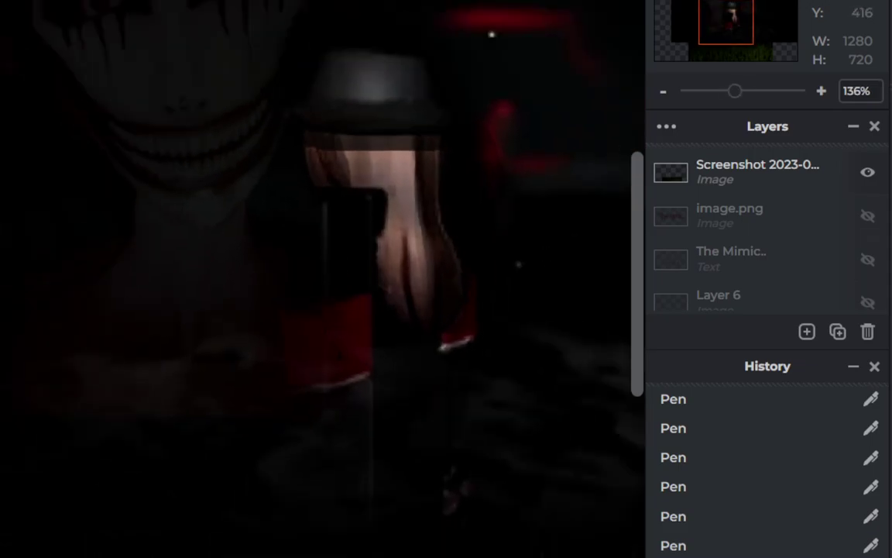
pyautogui.scroll(-2, 430, 136)
pyautogui.scroll(-2, 372, 193)
pyautogui.scroll(-1, 302, 285)
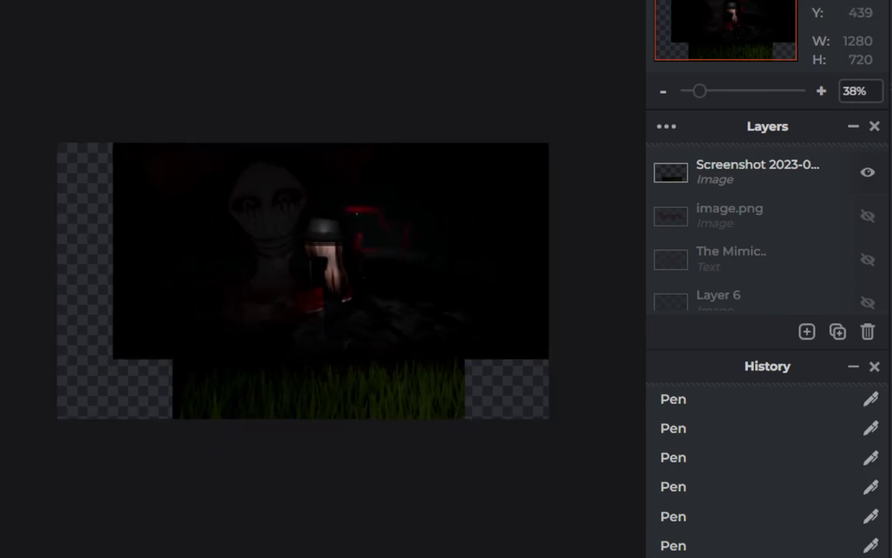
pyautogui.scroll(3, 314, 273)
pyautogui.scroll(1, 314, 272)
pyautogui.scroll(2, 314, 273)
pyautogui.scroll(1, 314, 273)
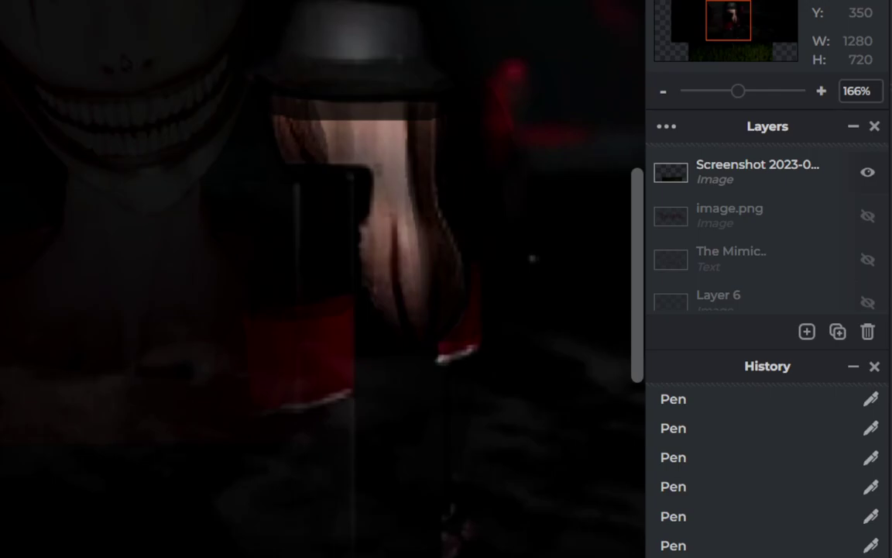
pyautogui.scroll(-2, 533, 258)
pyautogui.scroll(-3, 454, 216)
pyautogui.scroll(-3, 349, 379)
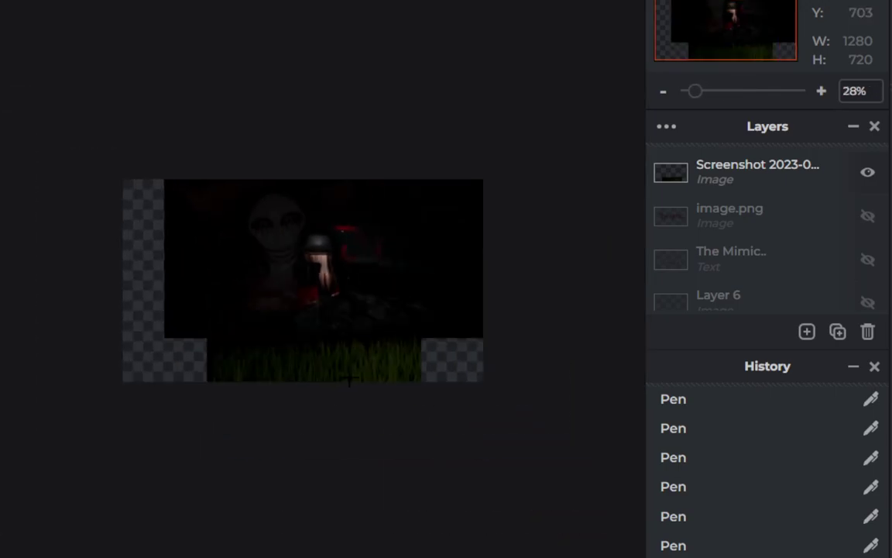
pyautogui.scroll(2, 305, 279)
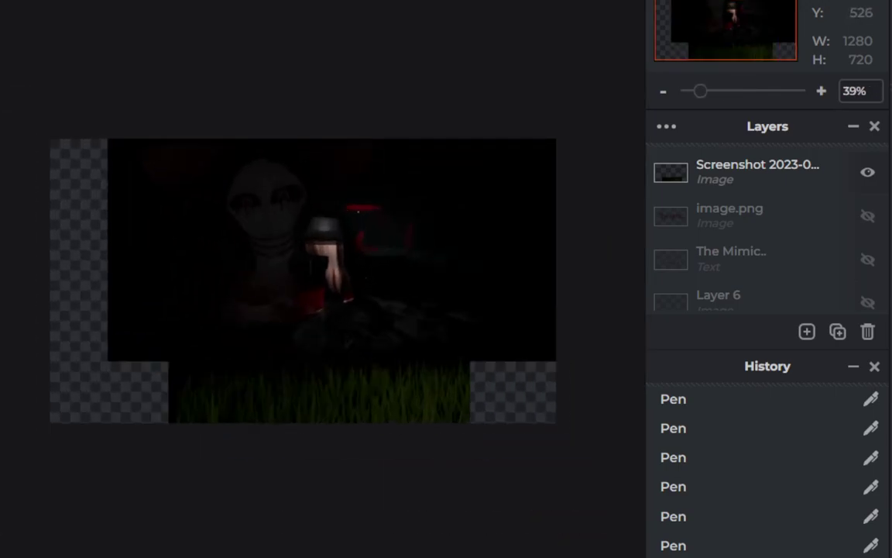
pyautogui.scroll(3, 361, 283)
pyautogui.scroll(-3, 373, 263)
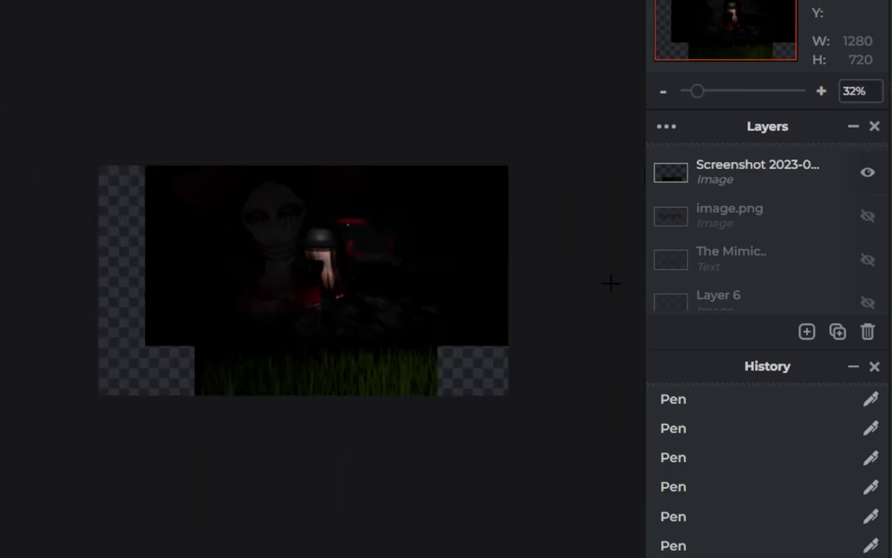
pyautogui.click(868, 217)
pyautogui.click(867, 256)
pyautogui.scroll(-3, 868, 267)
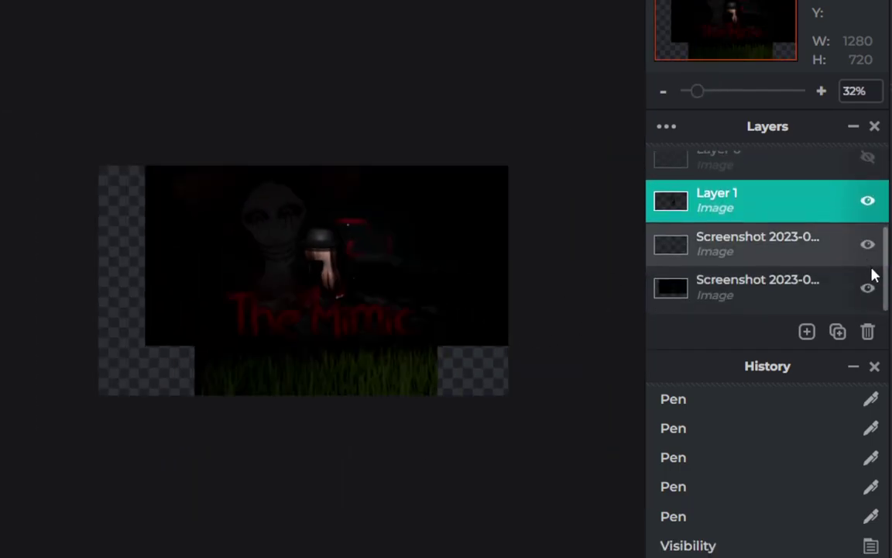
pyautogui.scroll(1, 872, 239)
pyautogui.scroll(1, 869, 236)
pyautogui.click(867, 234)
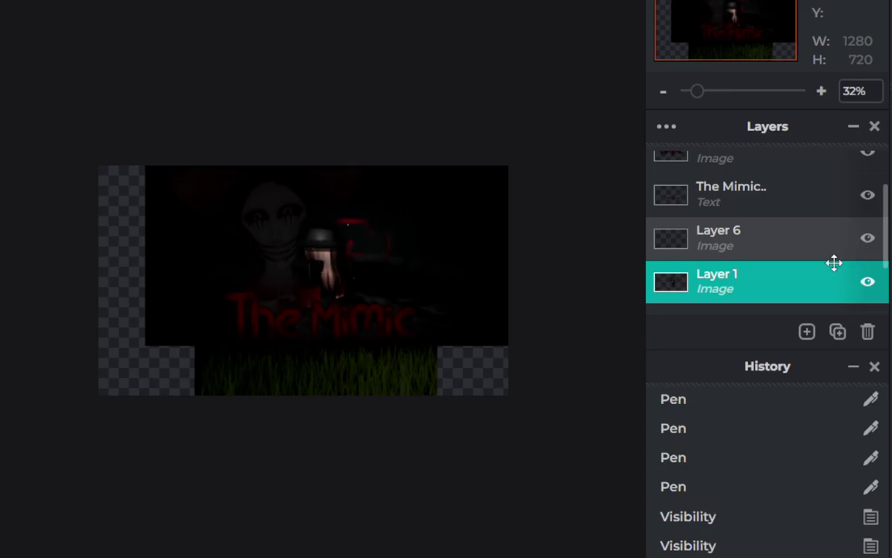
pyautogui.scroll(1, 841, 265)
pyautogui.scroll(-2, 859, 260)
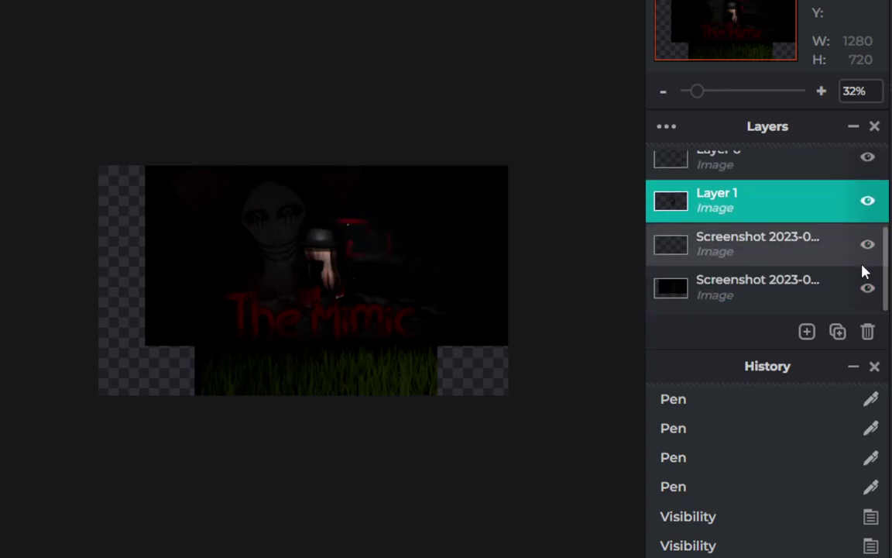
pyautogui.scroll(1, 302, 281)
pyautogui.scroll(2, 335, 290)
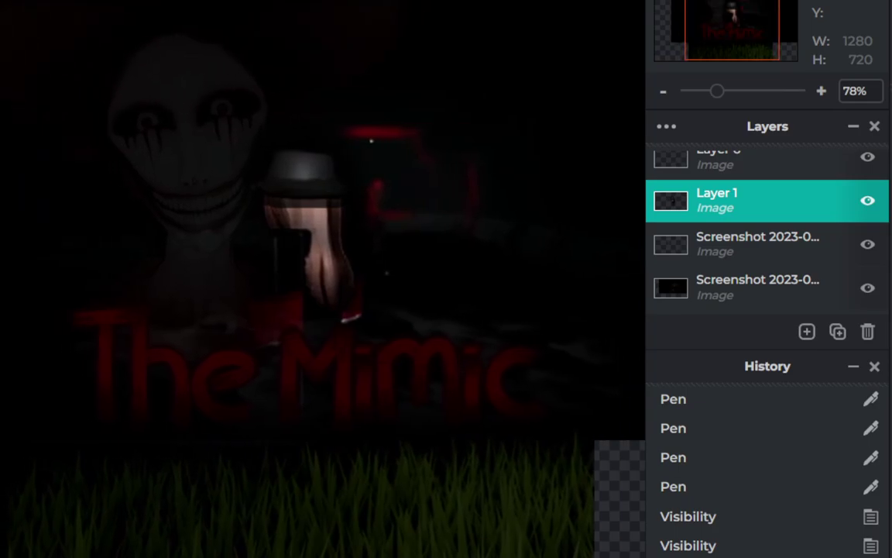
pyautogui.hscroll(5, 323, 279)
pyautogui.hscroll(-5, 323, 279)
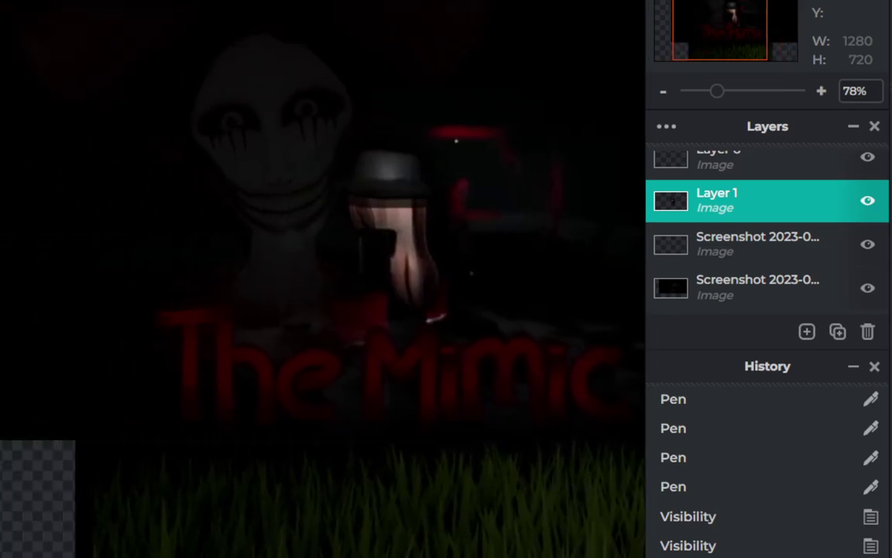
pyautogui.scroll(1, 373, 457)
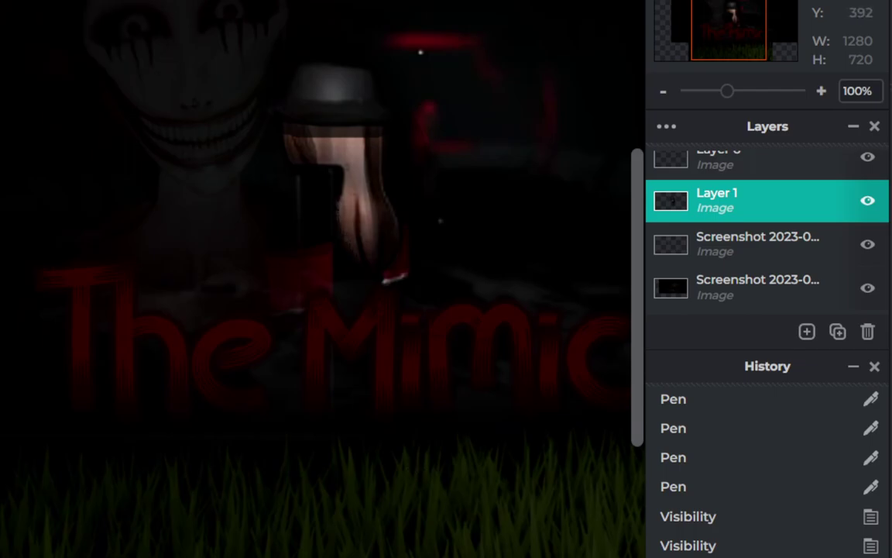
pyautogui.hotkey('ctrl', ',')
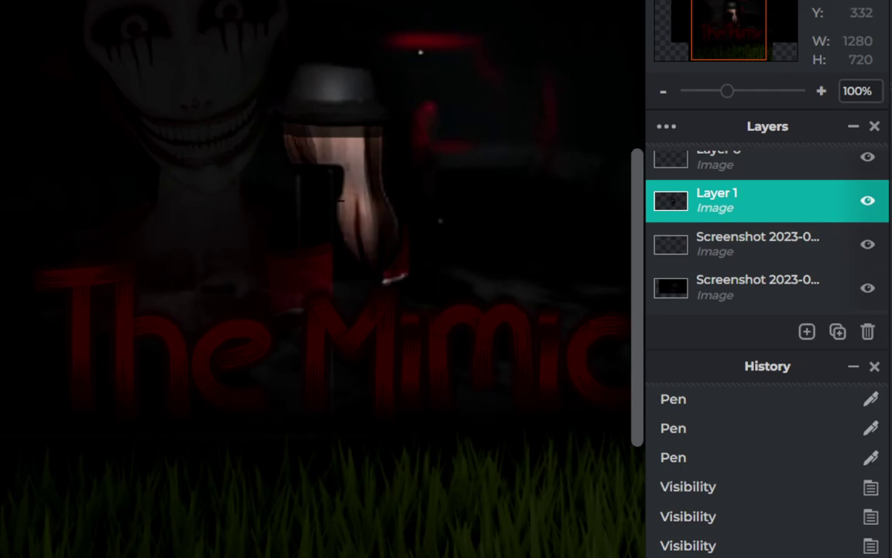
# Paint three dark pen strokes on the hair, undoing and redoing some of them.
pyautogui.moveTo(364, 194); pyautogui.dragTo(365, 183)
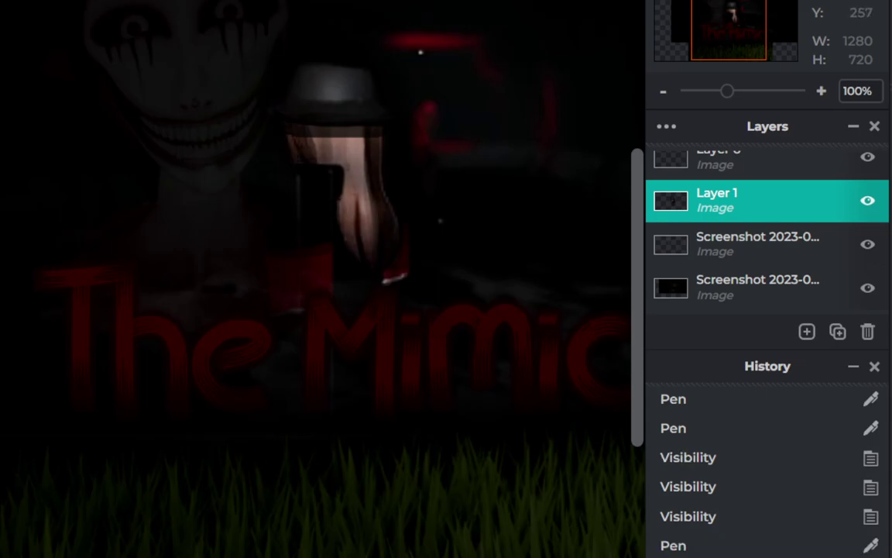
pyautogui.moveTo(264, 143); pyautogui.dragTo(264, 142)
pyautogui.moveTo(319, 228); pyautogui.dragTo(308, 181)
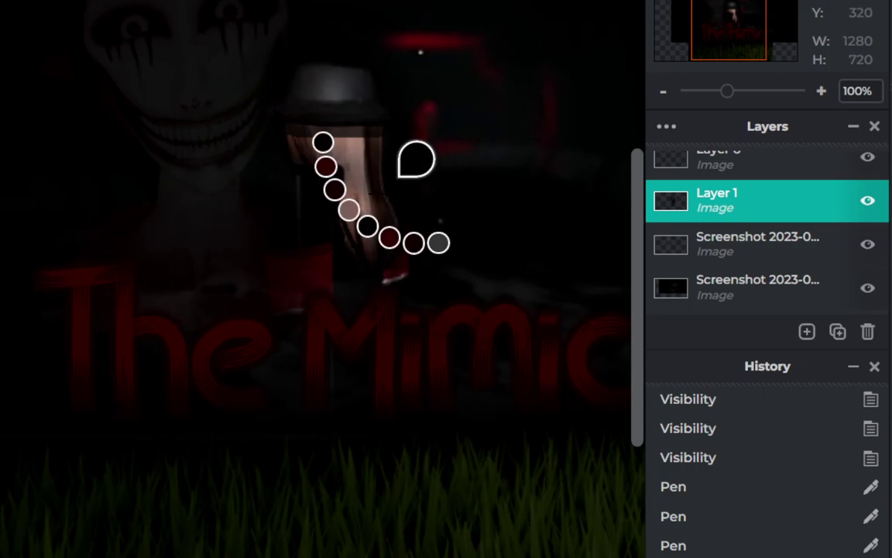
pyautogui.hotkey('ctrl', 'z')
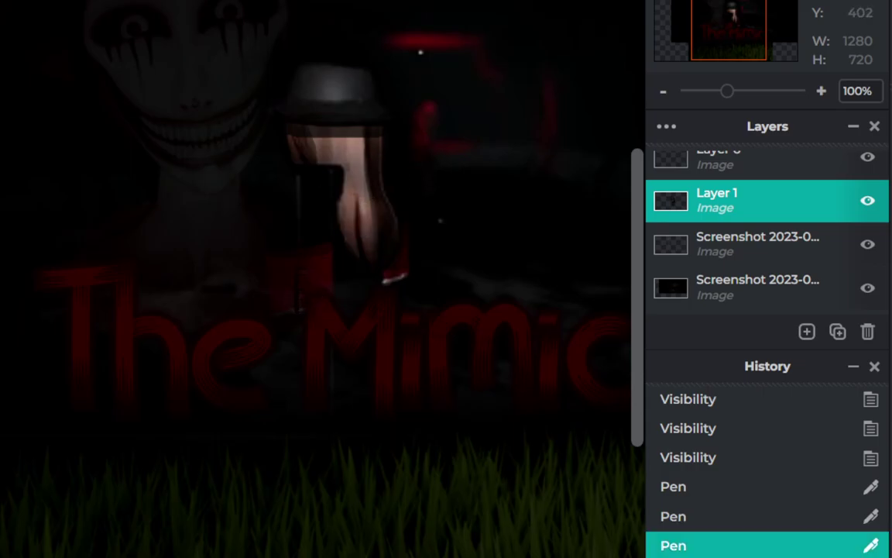
pyautogui.hotkey('ctrl', 'z')
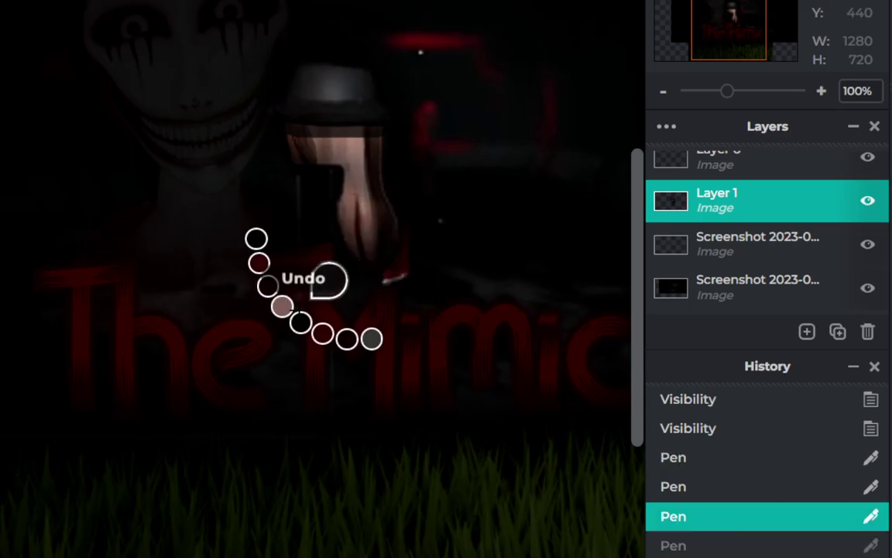
pyautogui.hotkey('ctrl', 'z')
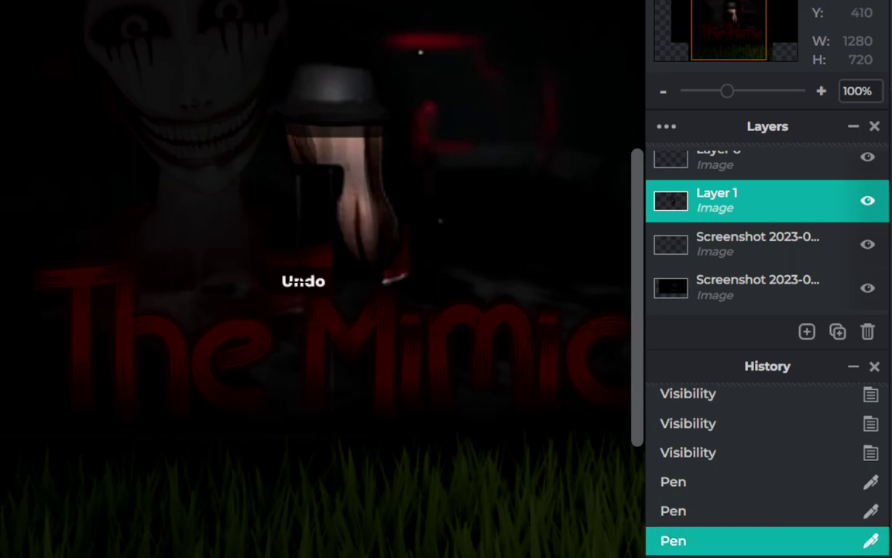
pyautogui.hotkey('ctrl', 'y')
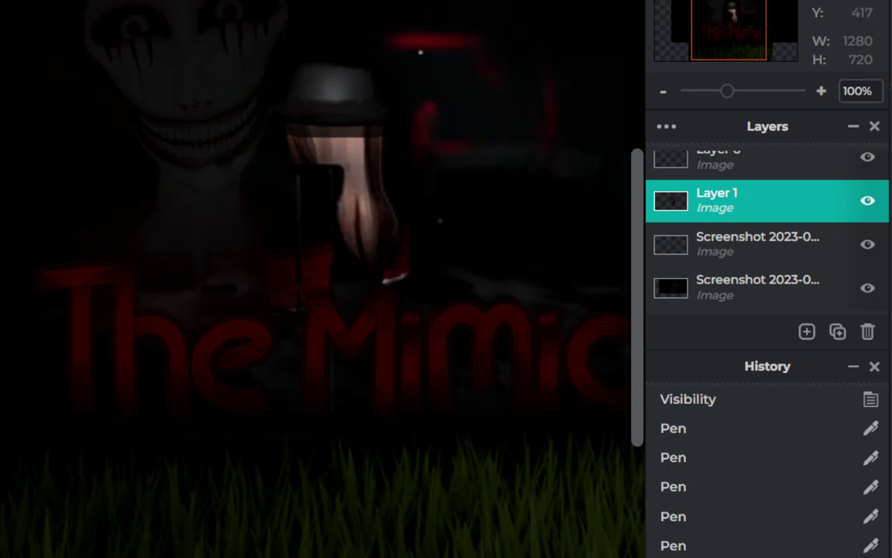
pyautogui.scroll(-3, 420, 51)
pyautogui.scroll(-1, 353, 216)
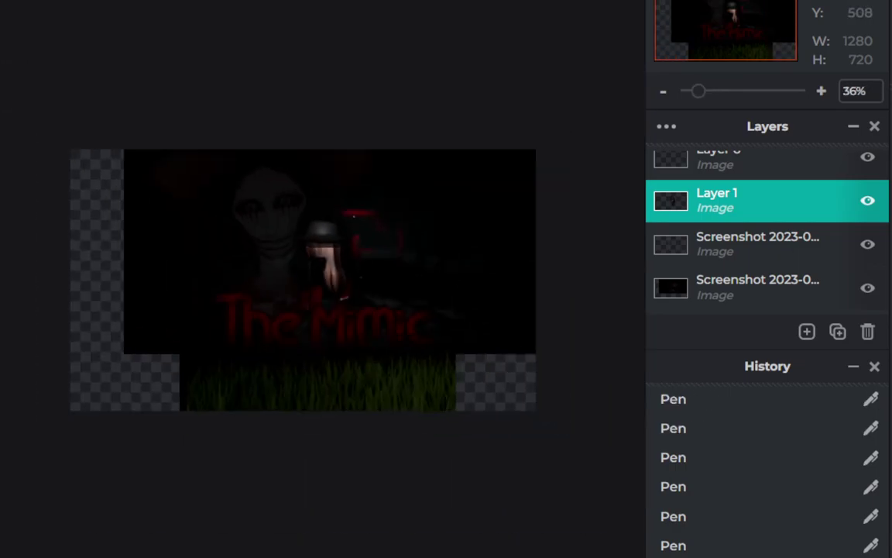
pyautogui.scroll(2, 341, 267)
pyautogui.scroll(4, 351, 261)
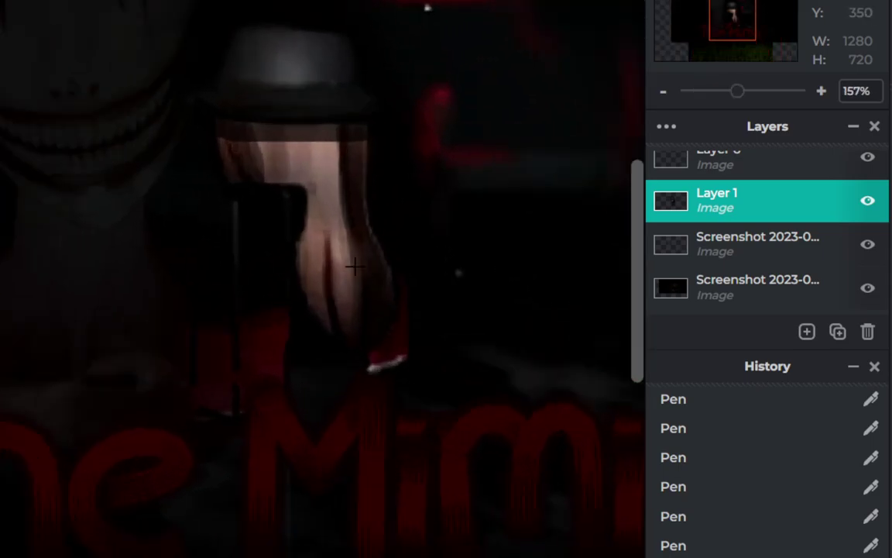
pyautogui.scroll(1, 351, 261)
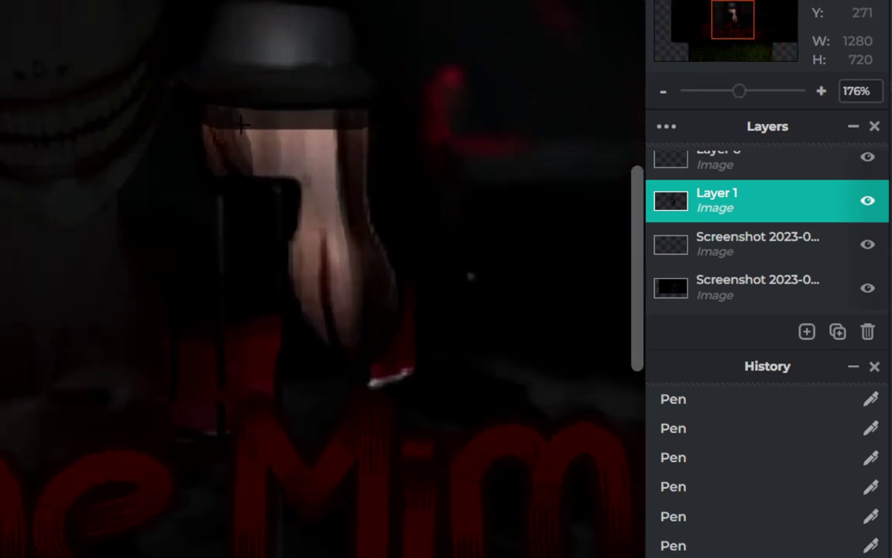
pyautogui.hotkey('ctrl', 'z')
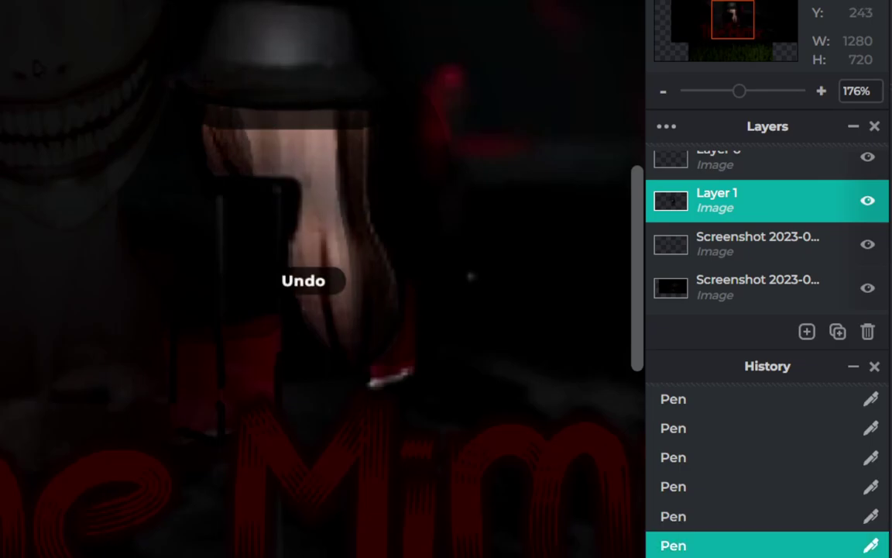
# Darken the hat top, brim, lower brim edge and hat band with dark pen strokes.
pyautogui.moveTo(198, 63); pyautogui.dragTo(267, 56)
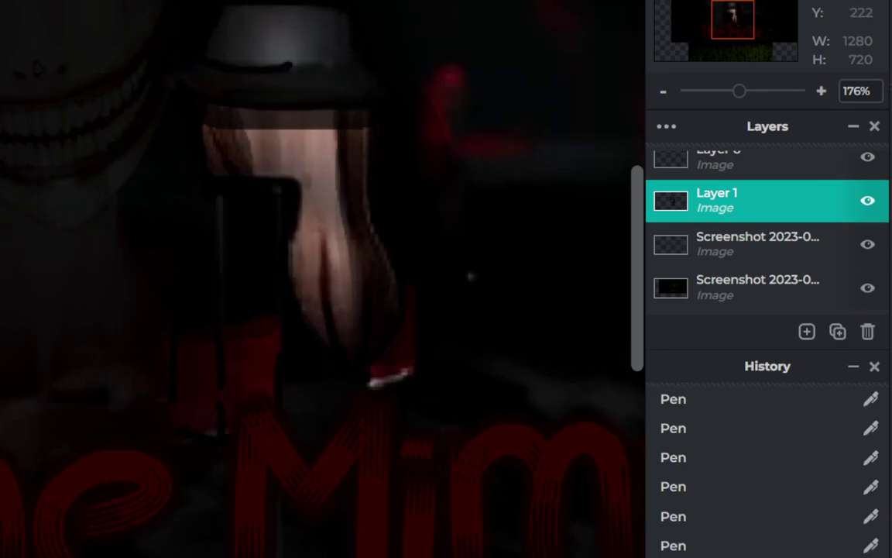
pyautogui.moveTo(321, 60); pyautogui.dragTo(349, 70)
pyautogui.click(330, 72)
pyautogui.moveTo(284, 101); pyautogui.dragTo(211, 105)
pyautogui.scroll(-5, 470, 276)
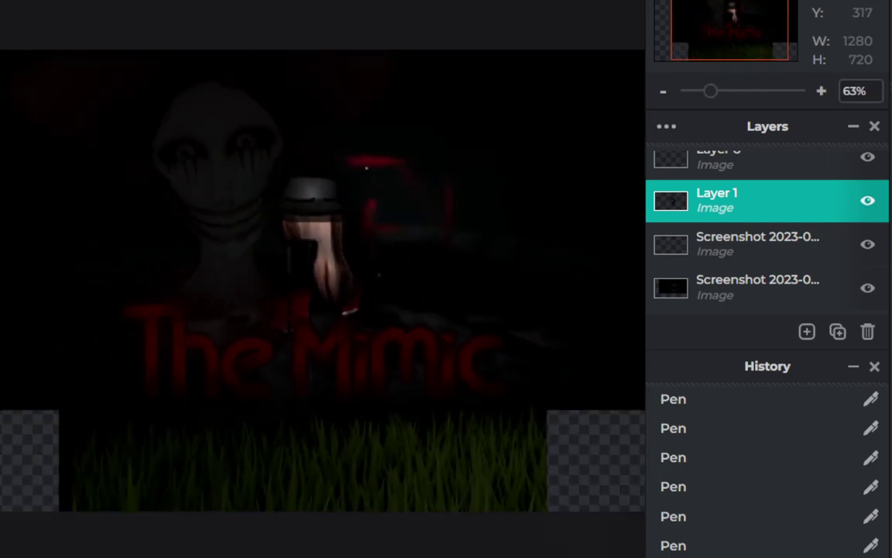
pyautogui.scroll(-2, 471, 276)
pyautogui.scroll(4, 364, 203)
pyautogui.scroll(4, 363, 203)
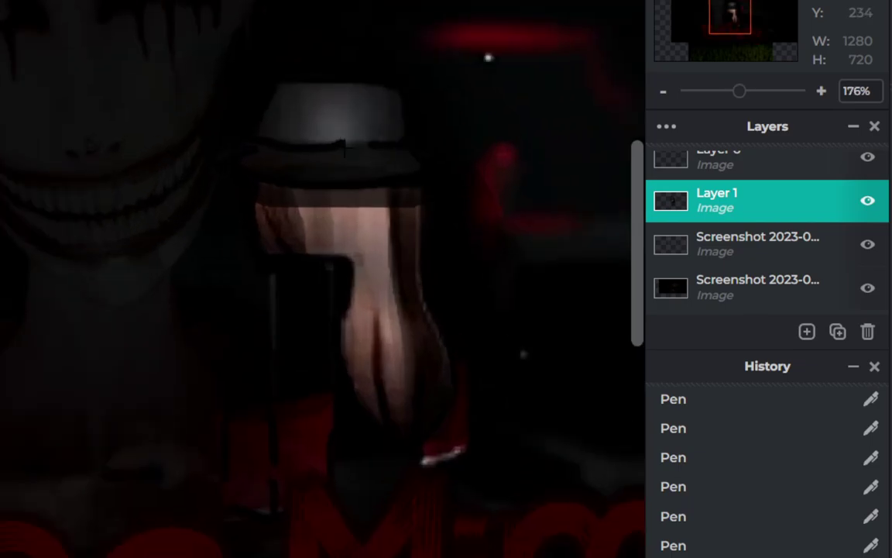
pyautogui.moveTo(334, 144); pyautogui.dragTo(267, 141)
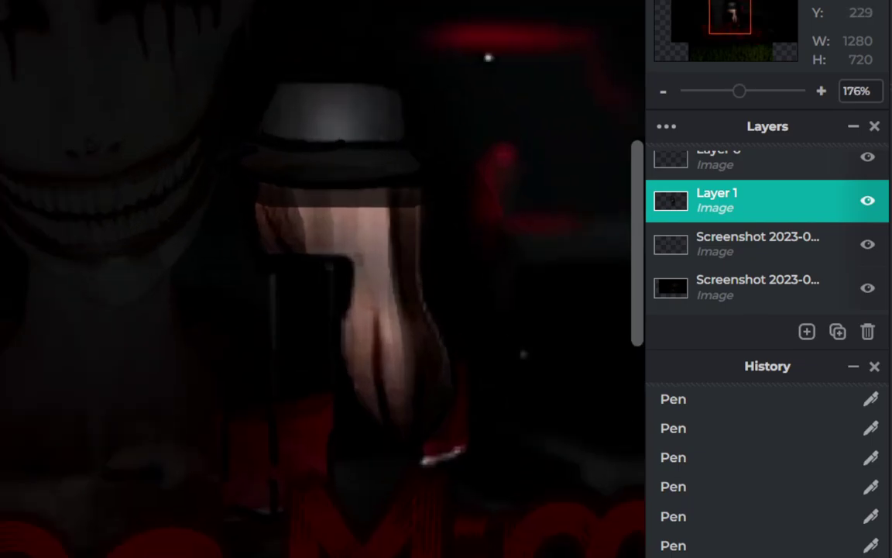
pyautogui.scroll(-2, 462, 93)
pyautogui.scroll(-3, 456, 147)
pyautogui.scroll(-3, 403, 194)
pyautogui.scroll(-2, 345, 227)
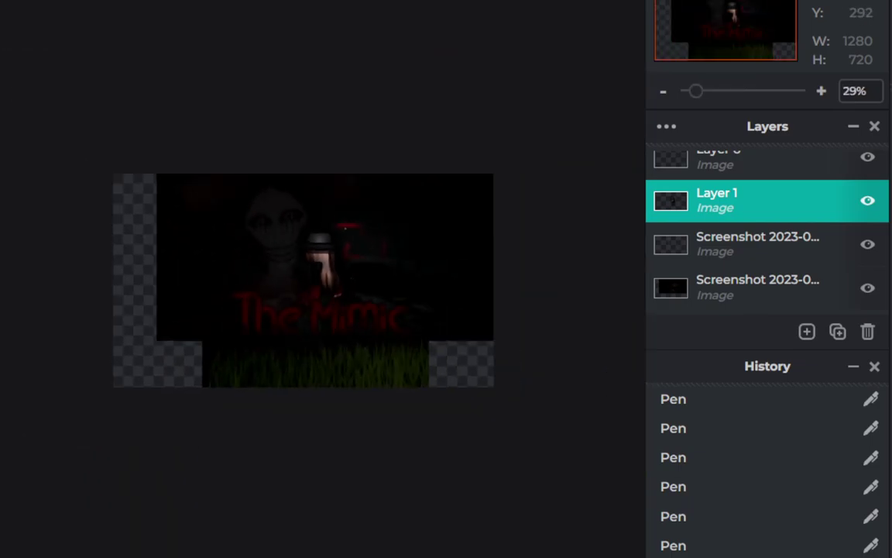
pyautogui.scroll(-1, 376, 363)
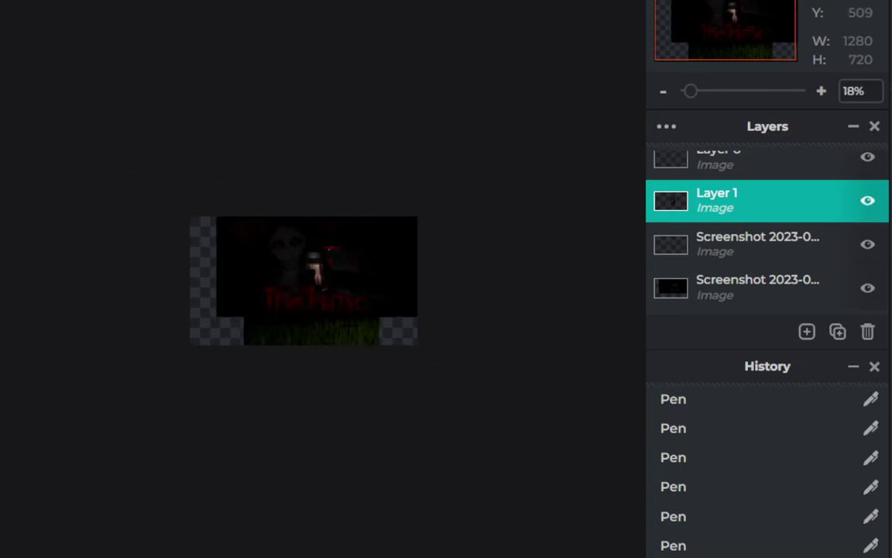
pyautogui.scroll(1, 325, 276)
pyautogui.scroll(1, 325, 276)
pyautogui.scroll(1, 325, 276)
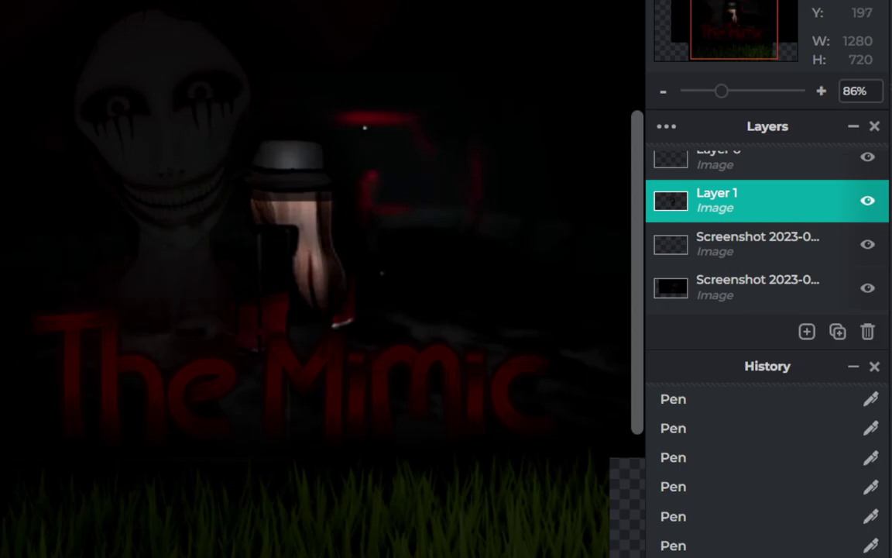
# Marquee-select the hat, then open and cancel the Brightness and contrast adjustment.
pyautogui.moveTo(248, 123); pyautogui.dragTo(356, 180)
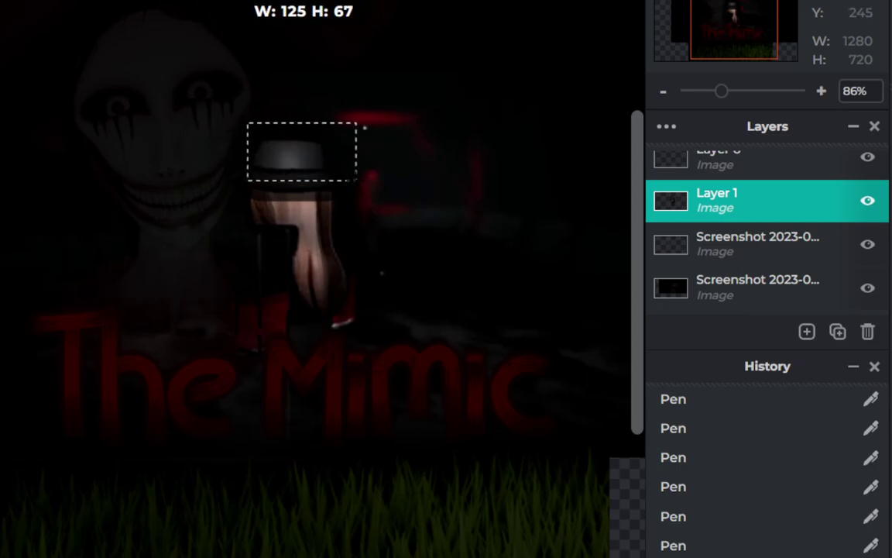
pyautogui.click(271, 2)
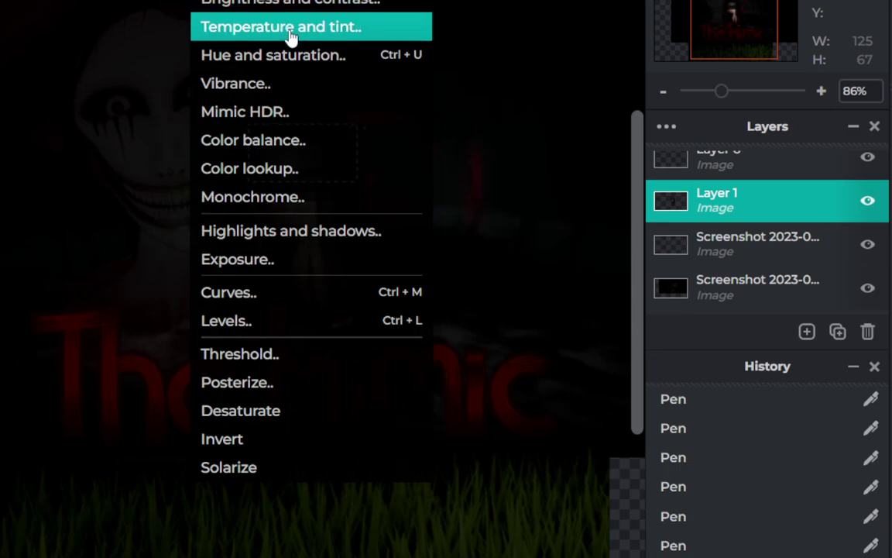
pyautogui.click(298, 3)
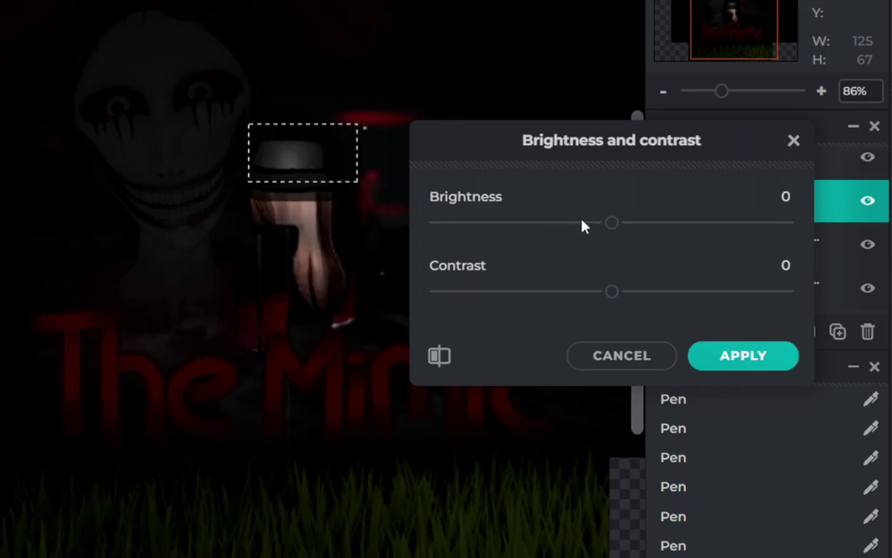
pyautogui.click(637, 353)
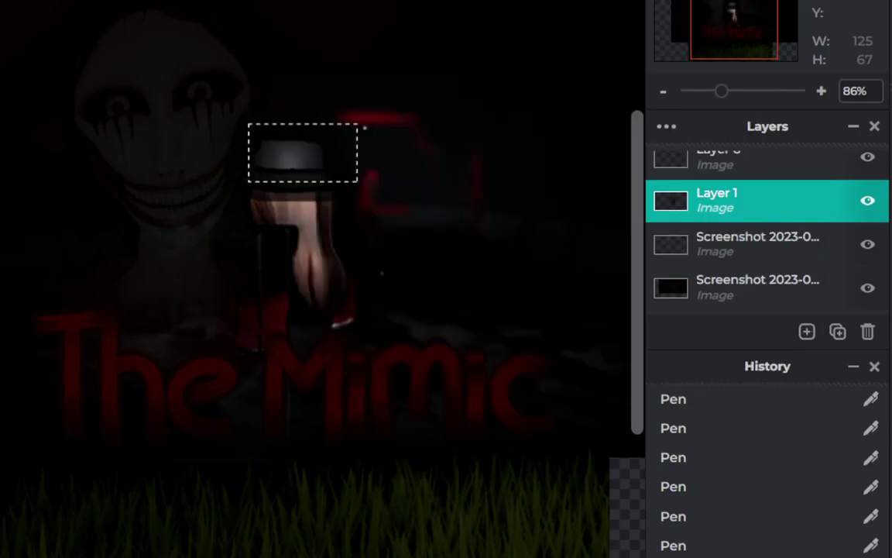
# Colorize the selected hat with Hue -168, Saturation -56 and Lightness -38, and apply.
pyautogui.click(241, 54)
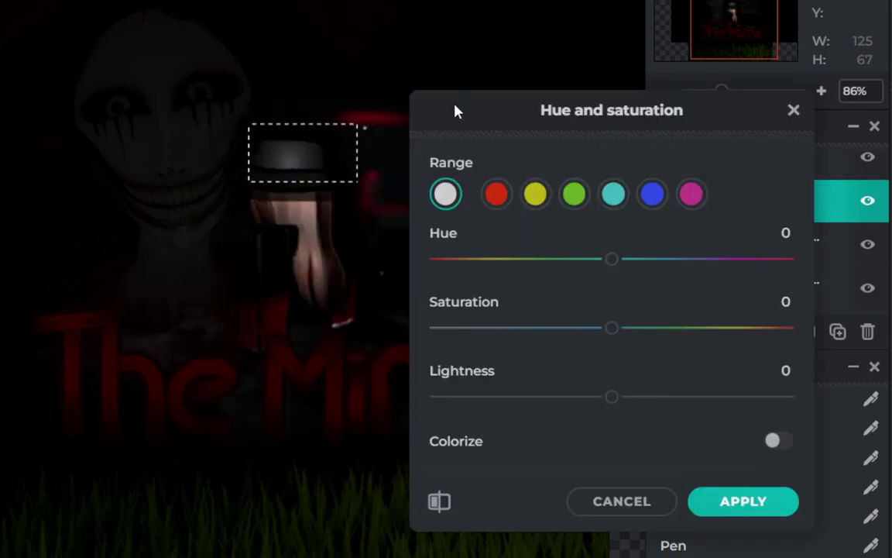
pyautogui.moveTo(561, 258); pyautogui.dragTo(437, 258)
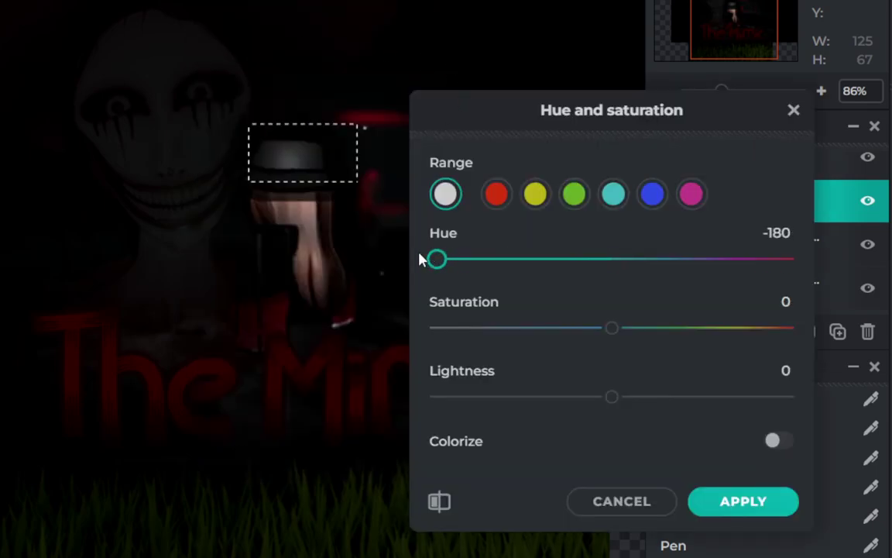
pyautogui.click(773, 442)
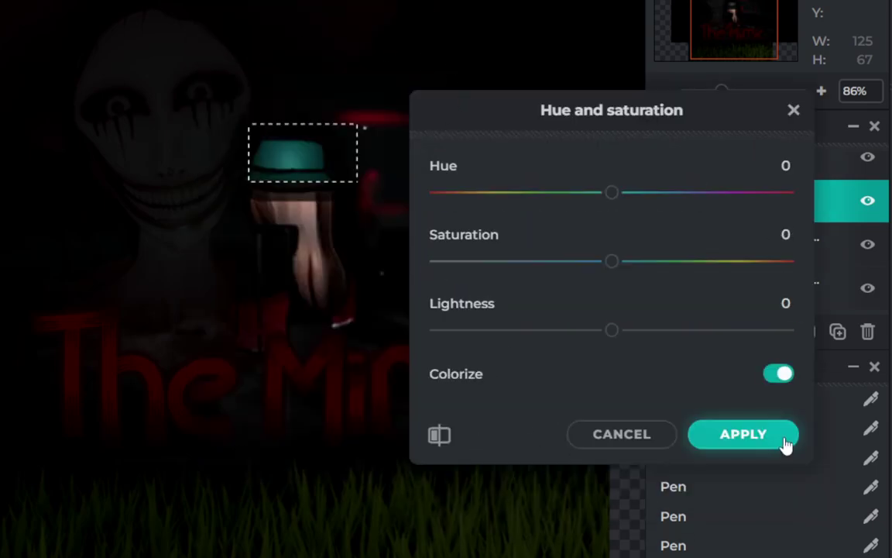
pyautogui.moveTo(605, 198); pyautogui.dragTo(451, 205)
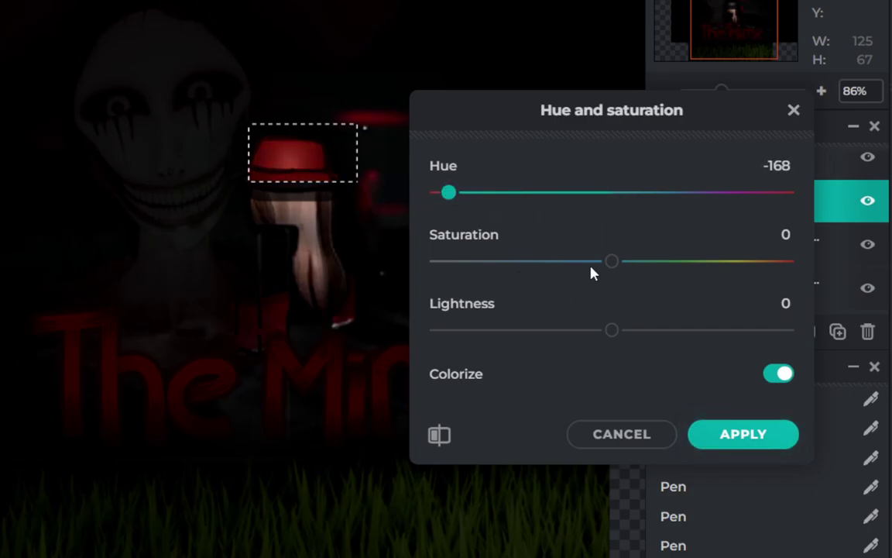
pyautogui.moveTo(615, 335); pyautogui.dragTo(536, 333)
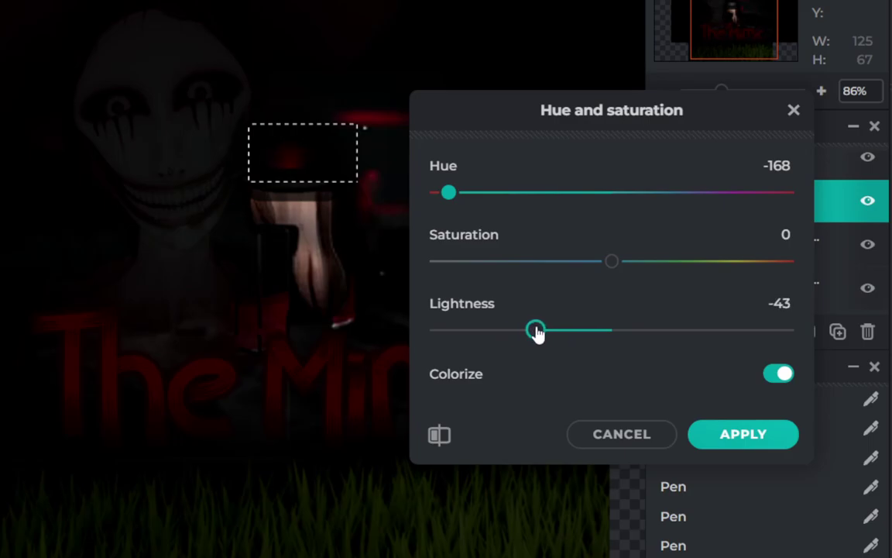
pyautogui.moveTo(550, 333)
pyautogui.mouseDown()
pyautogui.moveTo(565, 334)
pyautogui.moveTo(548, 341)
pyautogui.mouseUp()
pyautogui.moveTo(609, 271)
pyautogui.mouseDown()
pyautogui.moveTo(474, 273)
pyautogui.moveTo(516, 275)
pyautogui.mouseUp()
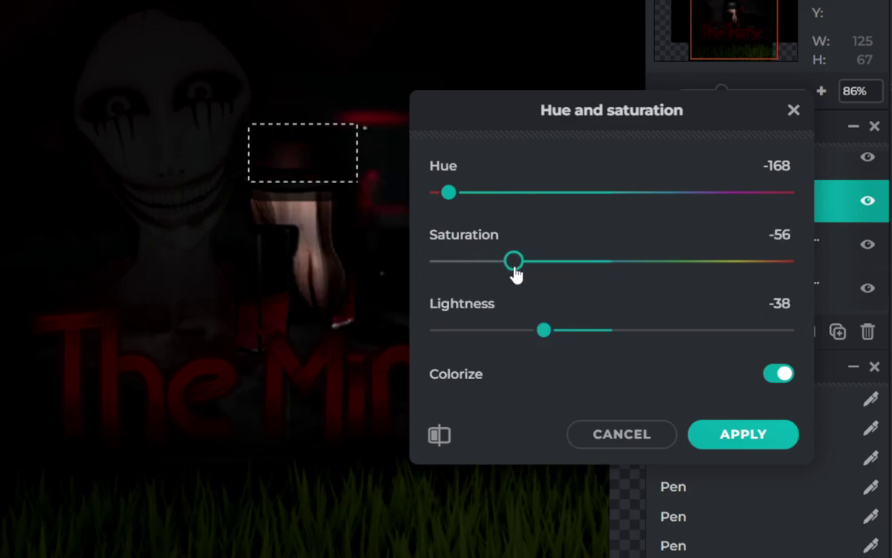
pyautogui.click(726, 439)
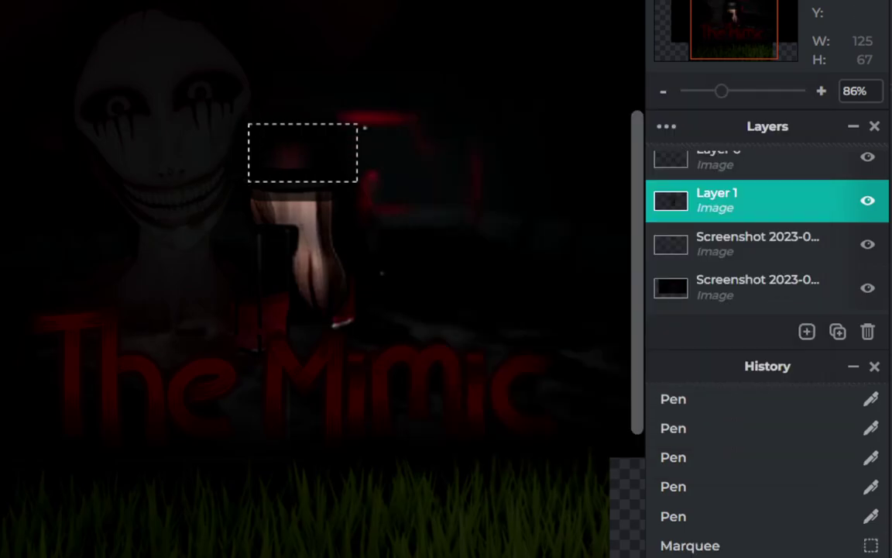
# Clear the selection and add Detail dabs to the top of the hair, undoing two strokes.
pyautogui.hotkey('ctrl', 'd')
pyautogui.scroll(-3, 371, 155)
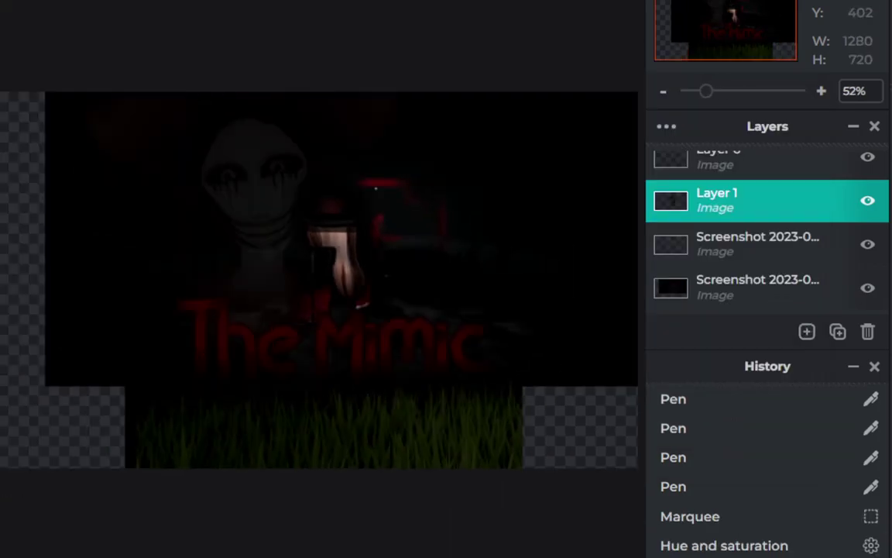
pyautogui.scroll(-3, 177, 341)
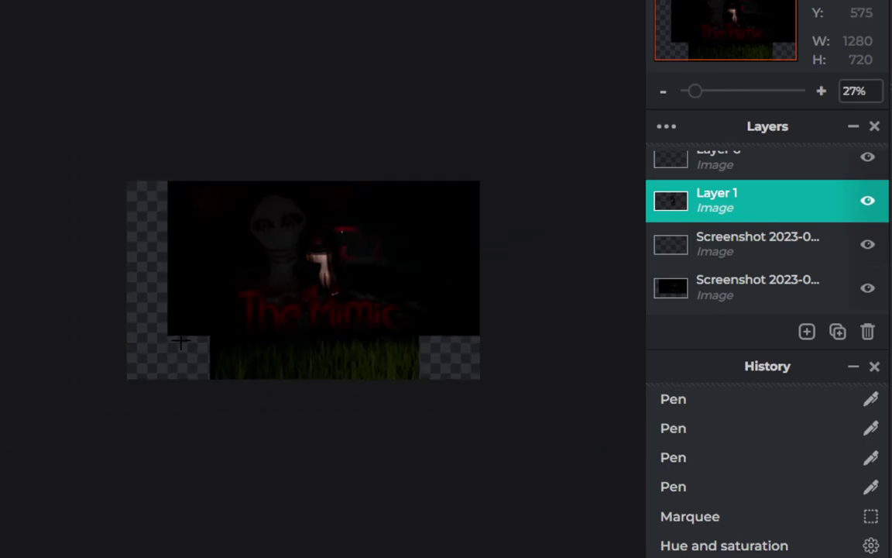
pyautogui.scroll(2, 326, 253)
pyautogui.scroll(3, 325, 252)
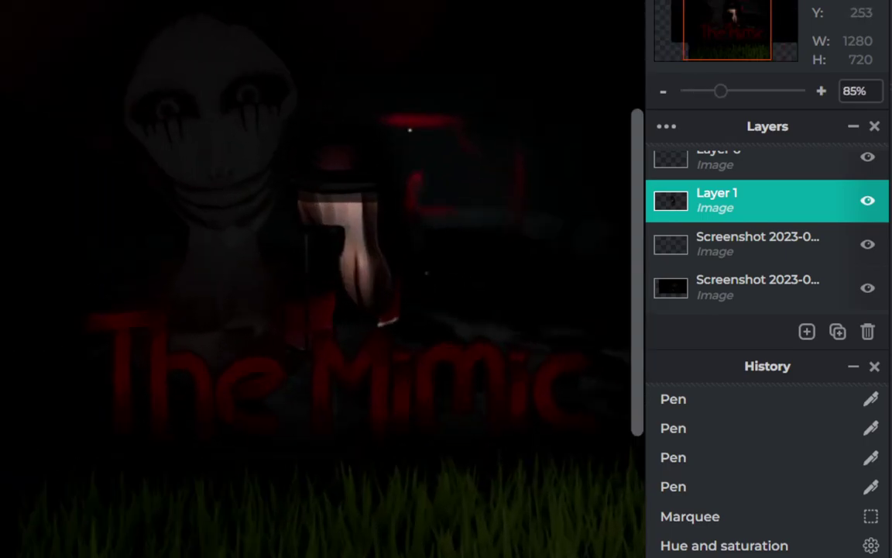
pyautogui.scroll(3, 325, 253)
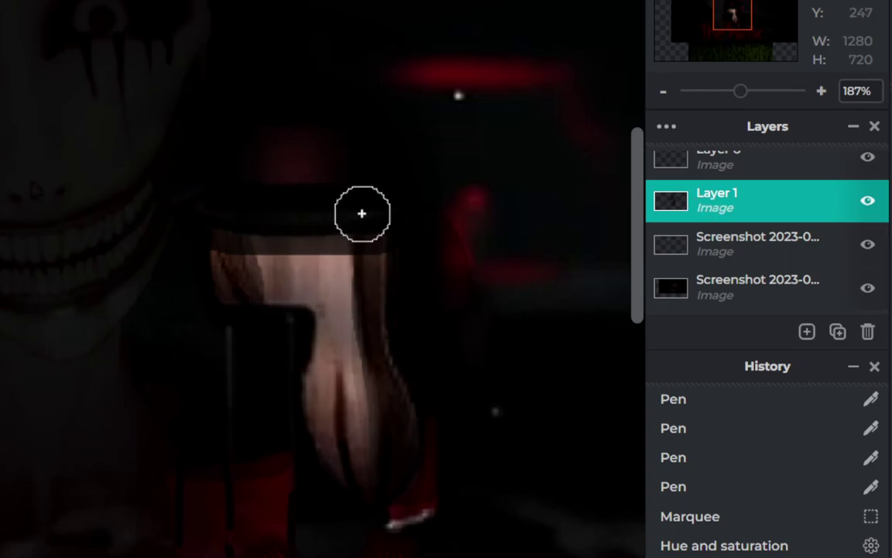
pyautogui.scroll(-3, 186, 318)
pyautogui.scroll(-2, 197, 340)
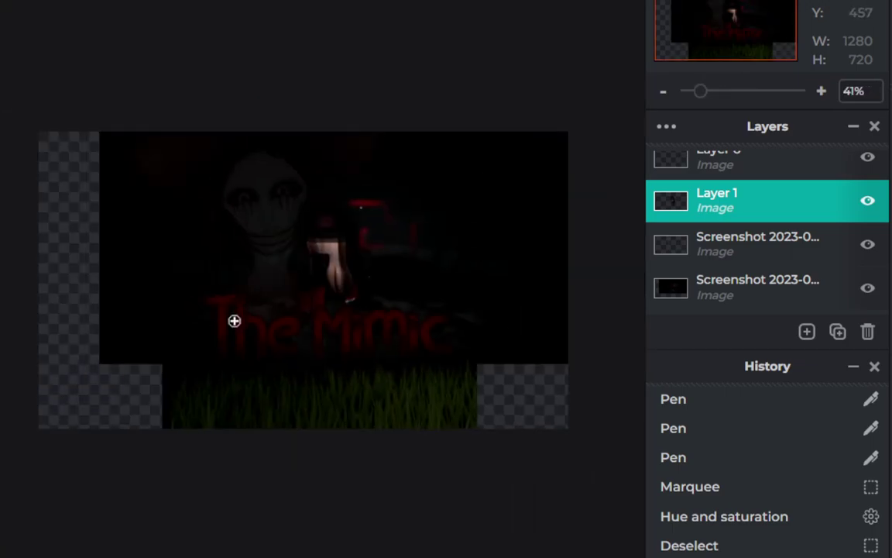
pyautogui.scroll(1, 234, 320)
pyautogui.scroll(3, 303, 245)
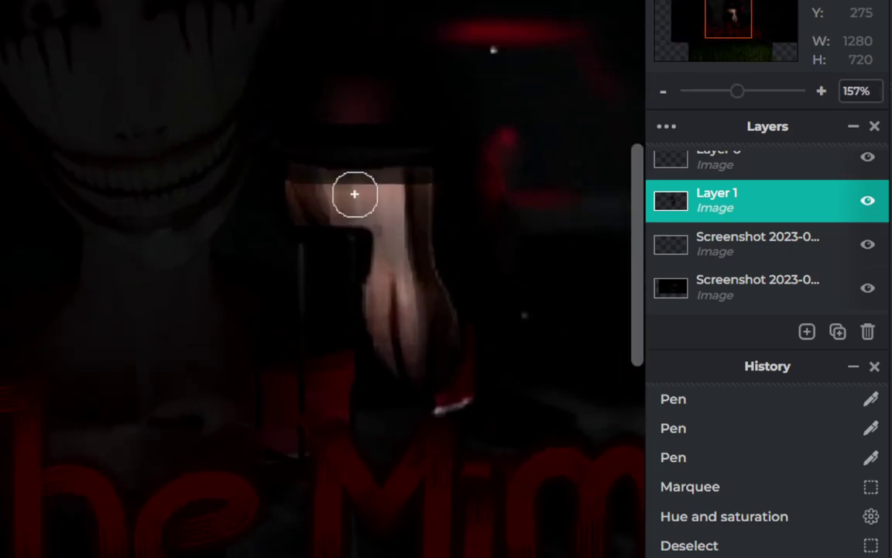
pyautogui.moveTo(354, 193); pyautogui.dragTo(355, 193)
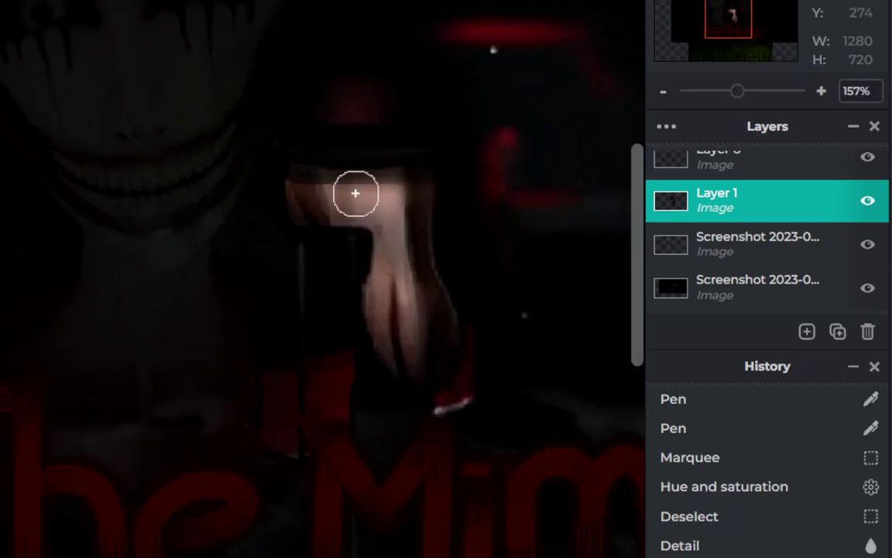
pyautogui.click(427, 184)
pyautogui.scroll(-1, 400, 255)
pyautogui.scroll(-2, 408, 313)
pyautogui.scroll(-1, 409, 310)
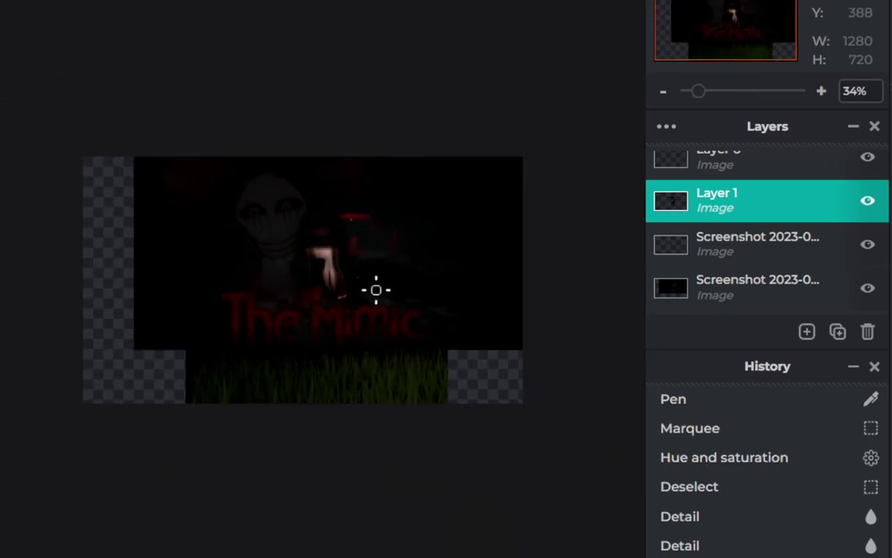
pyautogui.hotkey('ctrl', 'z')
pyautogui.scroll(-1, 345, 257)
pyautogui.scroll(2, 345, 318)
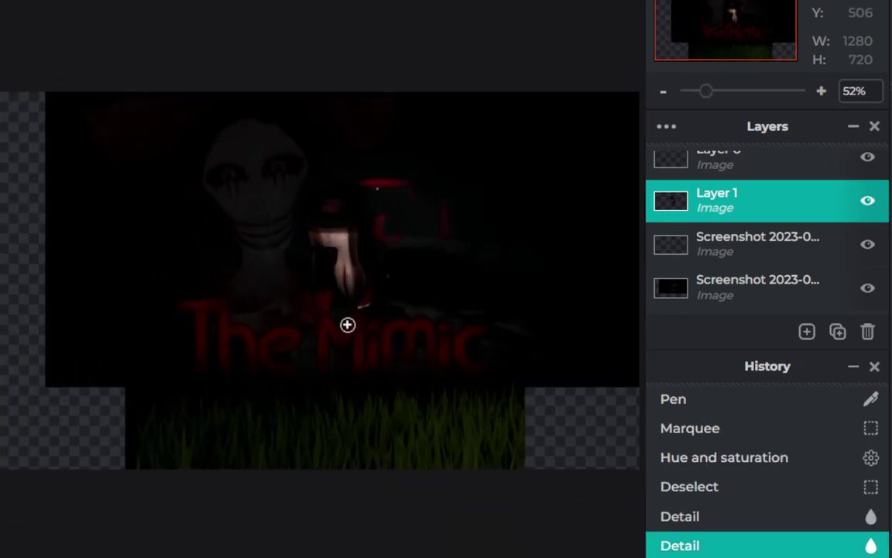
pyautogui.scroll(1, 339, 307)
pyautogui.scroll(1, 275, 229)
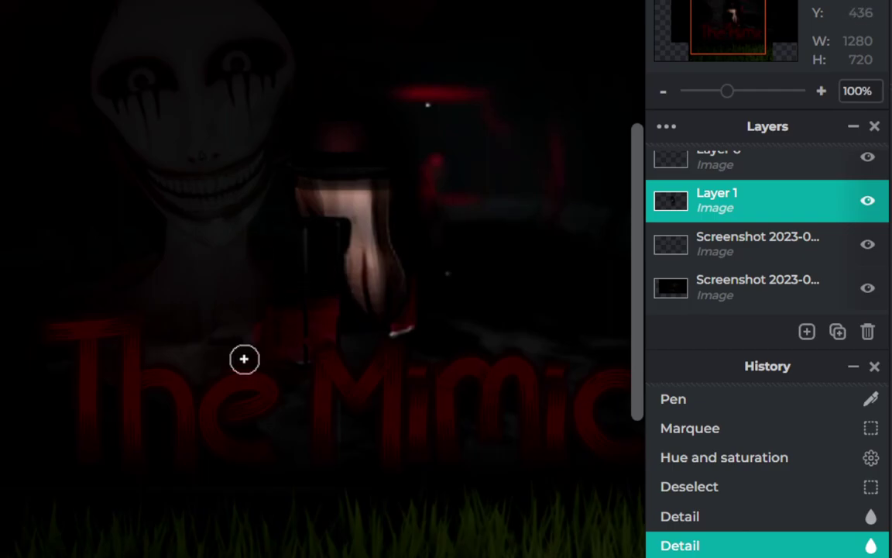
pyautogui.scroll(-2, 245, 359)
pyautogui.scroll(-2, 256, 364)
pyautogui.scroll(-1, 277, 386)
pyautogui.hotkey('ctrl', 'z')
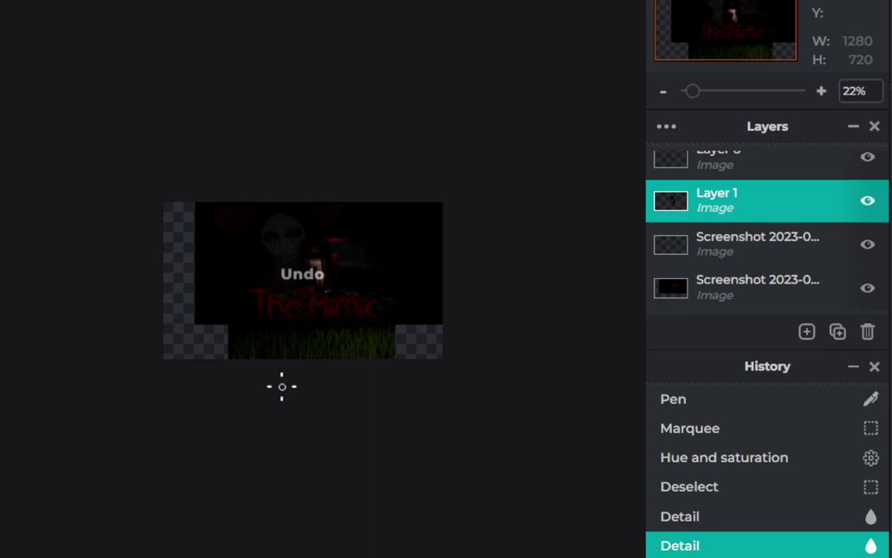
pyautogui.scroll(-1, 325, 393)
pyautogui.scroll(-1, 349, 400)
pyautogui.scroll(2, 356, 402)
pyautogui.scroll(2, 357, 402)
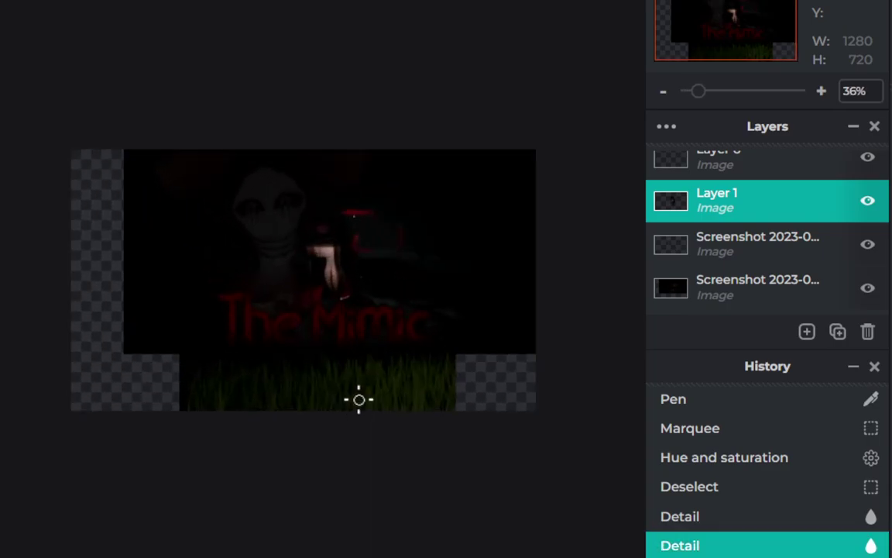
pyautogui.scroll(2, 317, 402)
pyautogui.scroll(2, 327, 392)
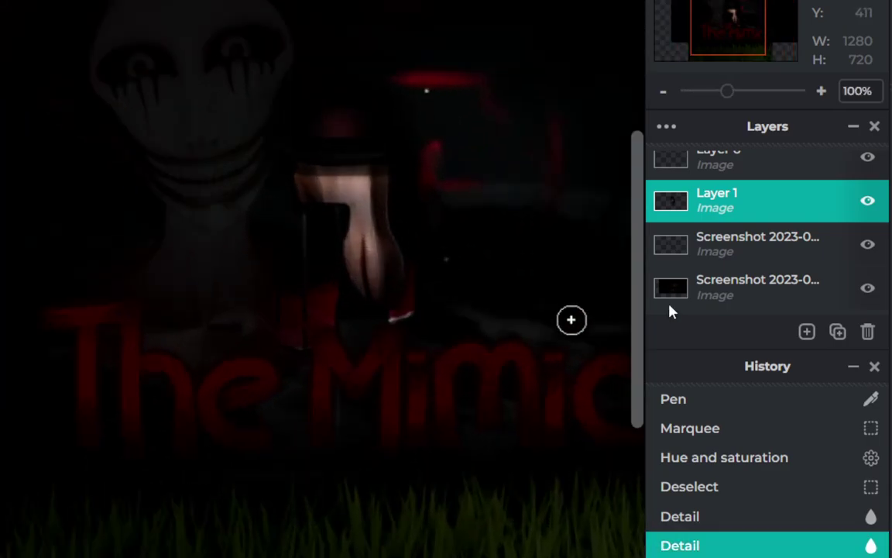
# On the Screenshot layer, brush Detail strokes over the creature's face, grin and neck.
pyautogui.click(728, 246)
pyautogui.moveTo(271, 225); pyautogui.dragTo(261, 197)
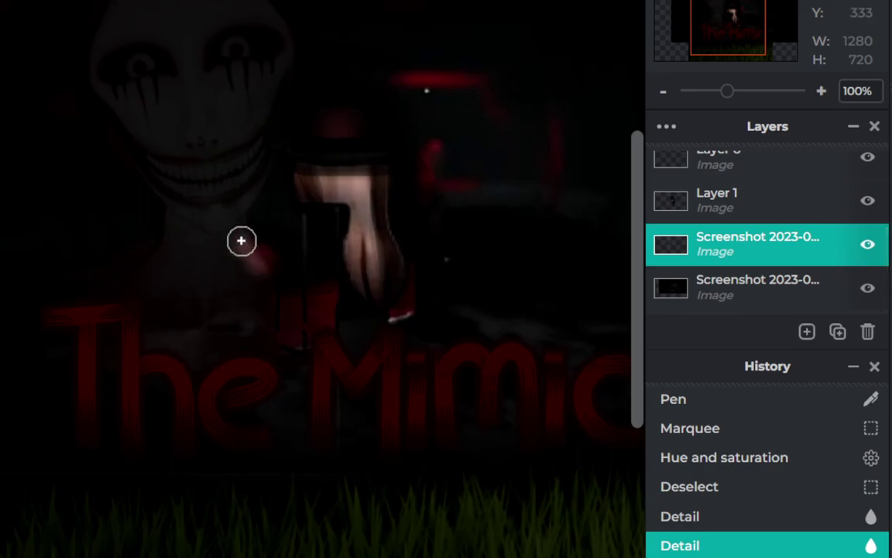
pyautogui.hotkey('ctrl', 'z')
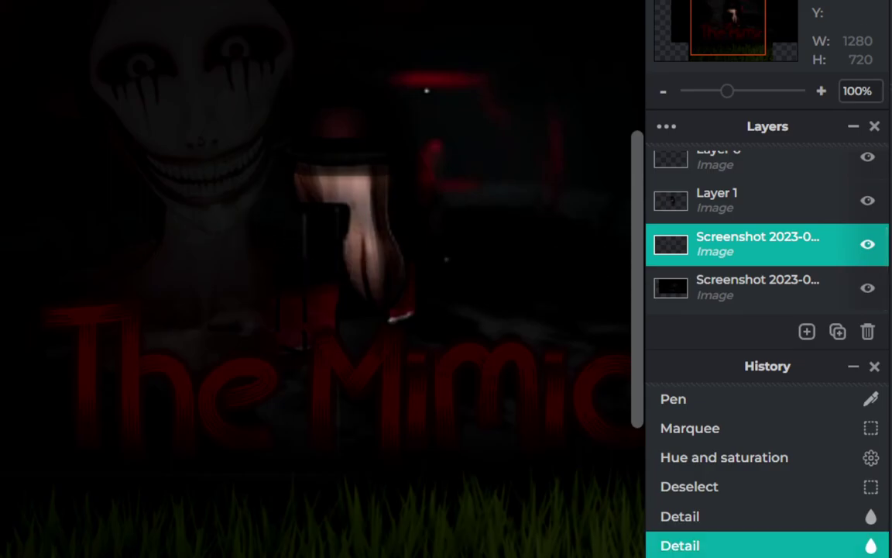
pyautogui.moveTo(241, 221)
pyautogui.mouseDown()
pyautogui.moveTo(267, 266)
pyautogui.moveTo(304, 32)
pyautogui.mouseUp()
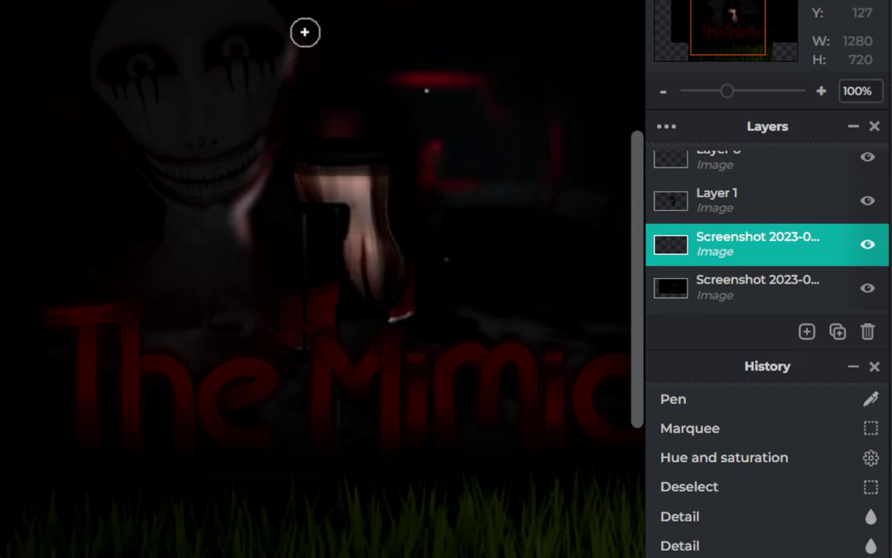
pyautogui.moveTo(289, 68)
pyautogui.mouseDown()
pyautogui.moveTo(254, 193)
pyautogui.moveTo(264, 232)
pyautogui.mouseUp()
pyautogui.moveTo(288, 46)
pyautogui.mouseDown()
pyautogui.moveTo(257, 137)
pyautogui.moveTo(247, 243)
pyautogui.mouseUp()
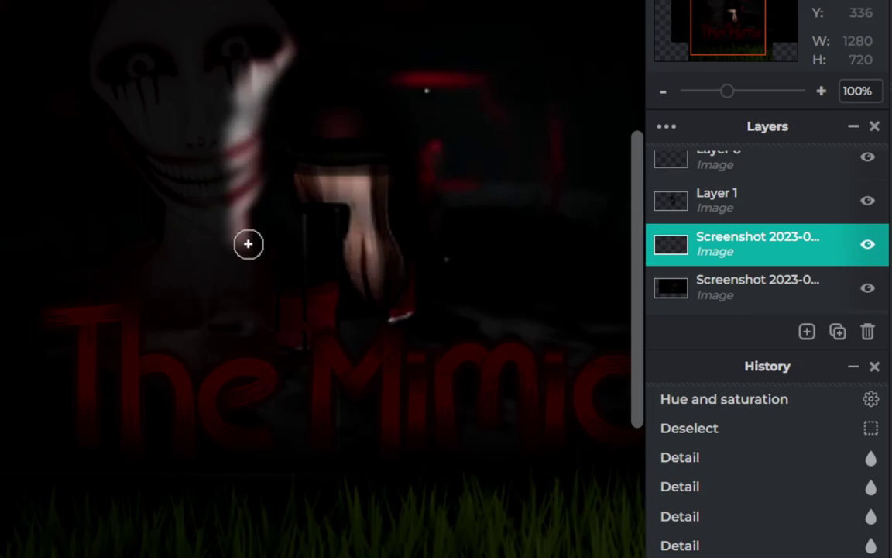
pyautogui.scroll(-3, 331, 354)
pyautogui.scroll(3, 333, 355)
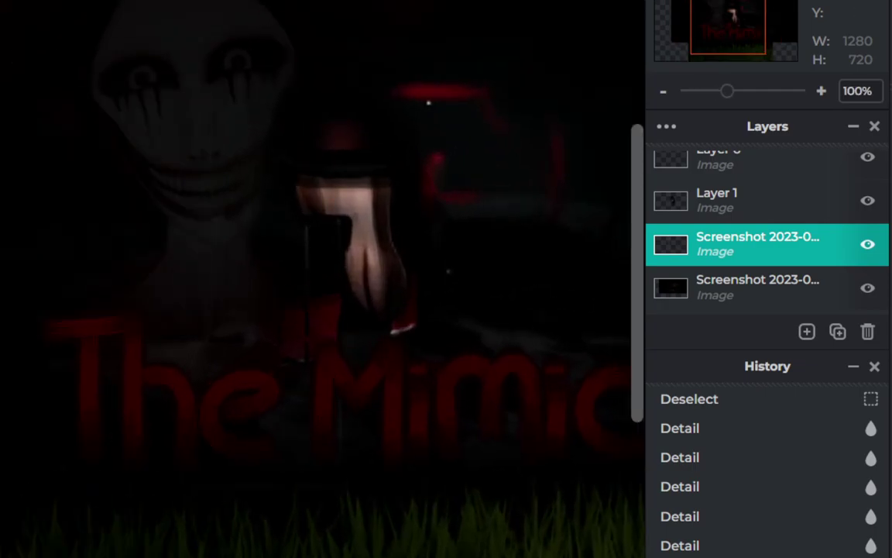
pyautogui.moveTo(277, 100)
pyautogui.mouseDown()
pyautogui.moveTo(265, 135)
pyautogui.moveTo(277, 203)
pyautogui.moveTo(264, 302)
pyautogui.mouseUp()
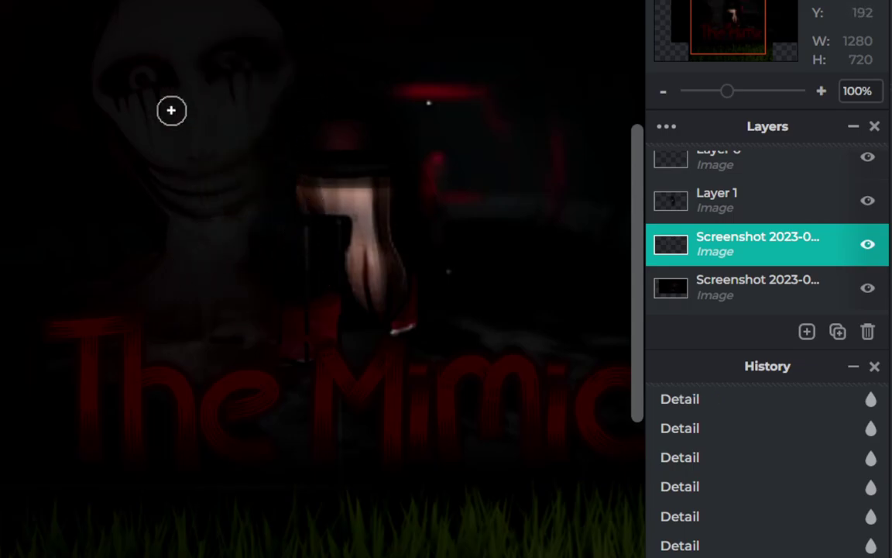
# Compare the latest Detail face strokes with undo and redo, leaving the most recent undone.
pyautogui.hotkey('ctrl', 'z')
pyautogui.hotkey('ctrl', 'y')
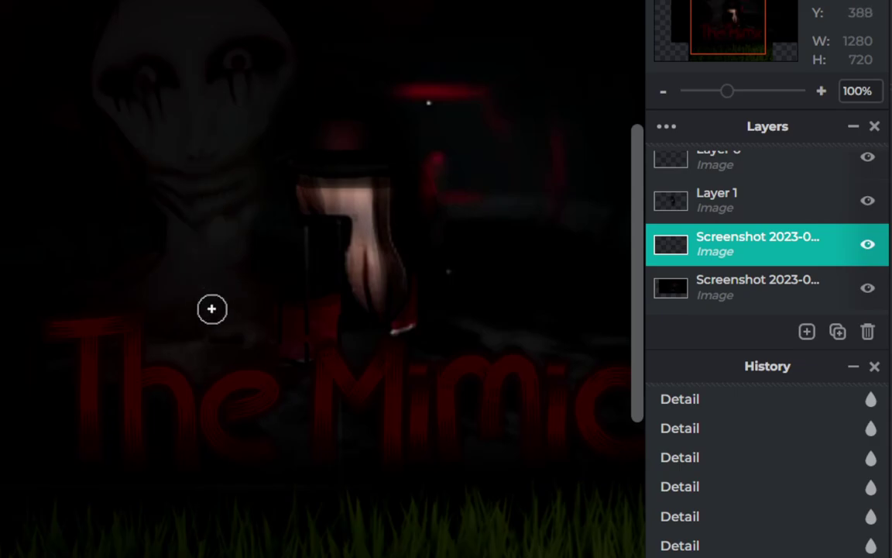
pyautogui.hotkey('ctrl', 'z')
pyautogui.hotkey('ctrl', 'y')
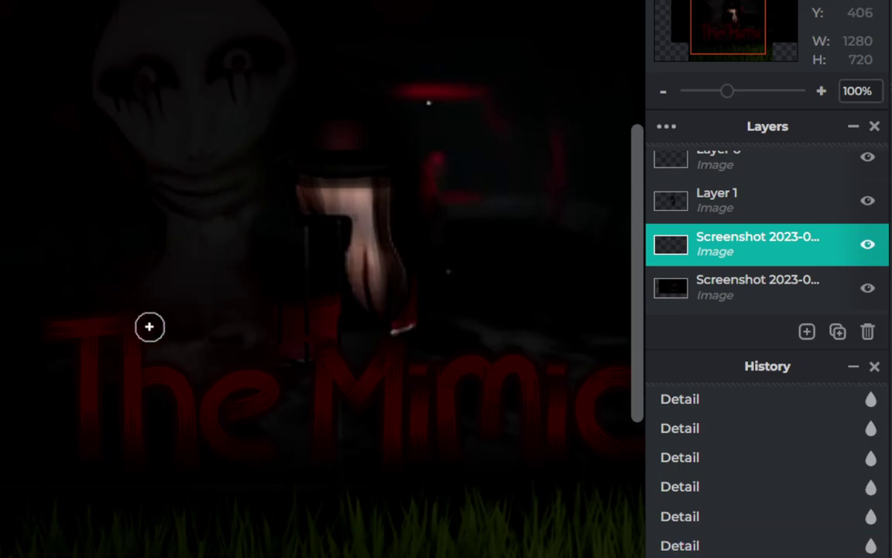
pyautogui.hotkey('ctrl', 'z')
pyautogui.hotkey('ctrl', 'y')
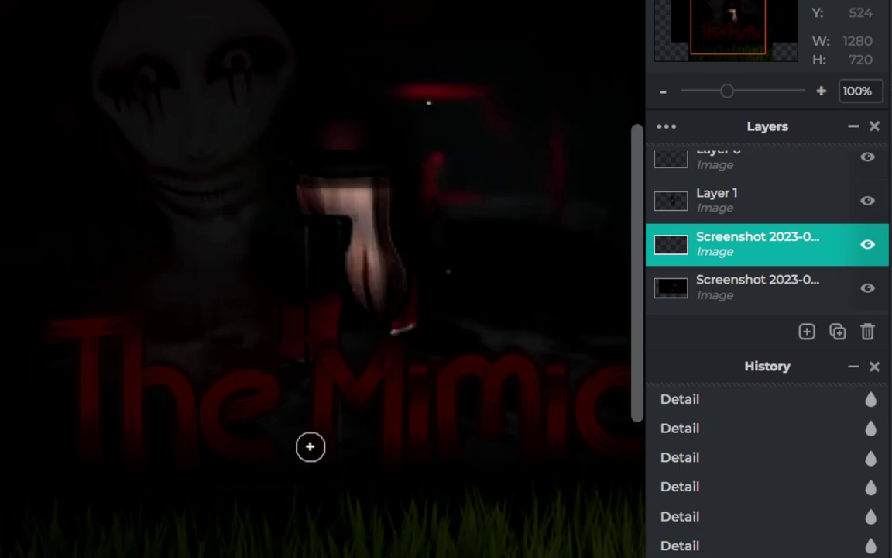
pyautogui.hotkey('ctrl', 'z')
# Undo recent Detail strokes and revert the hair to an earlier history step.
pyautogui.hotkey('ctrl', 'z')
pyautogui.hotkey('ctrl', 'z')
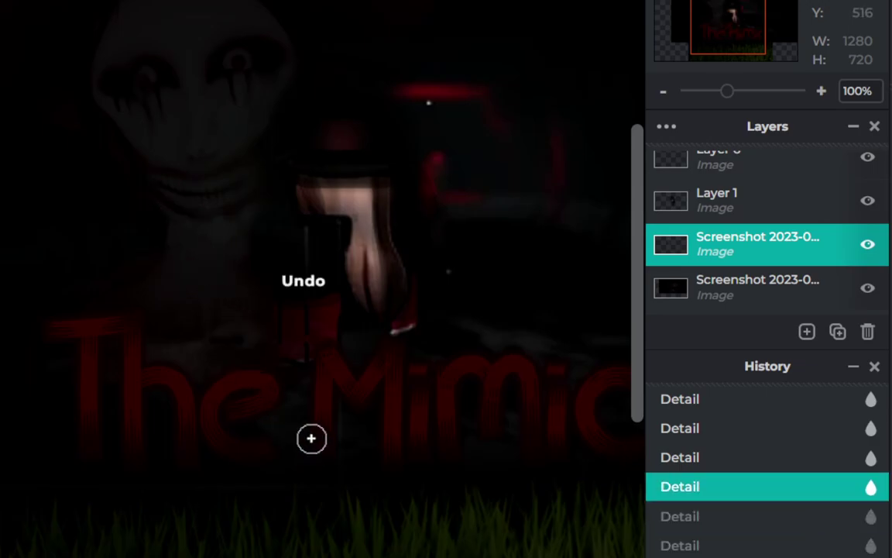
pyautogui.hotkey('ctrl', 'z')
pyautogui.scroll(-1, 353, 375)
pyautogui.scroll(-2, 478, 425)
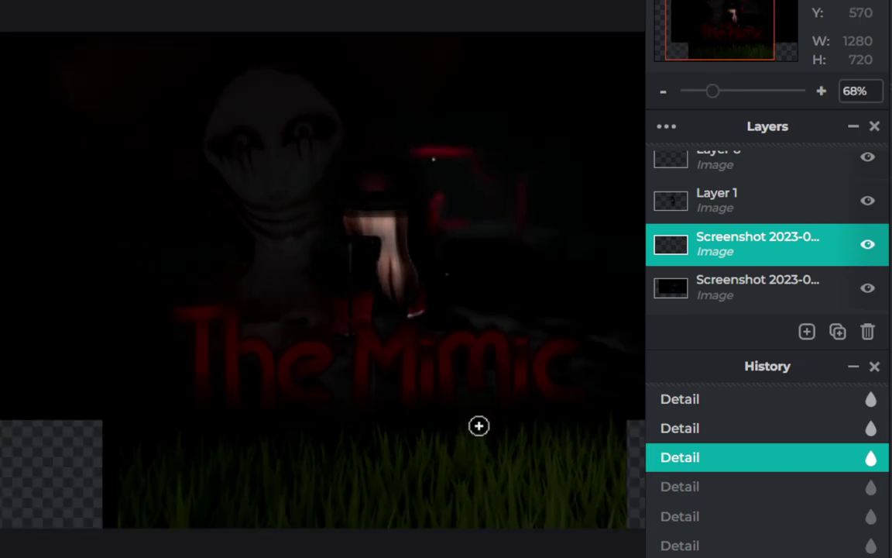
pyautogui.scroll(-3, 464, 413)
pyautogui.hotkey('ctrl', 'z')
pyautogui.scroll(4, 277, 230)
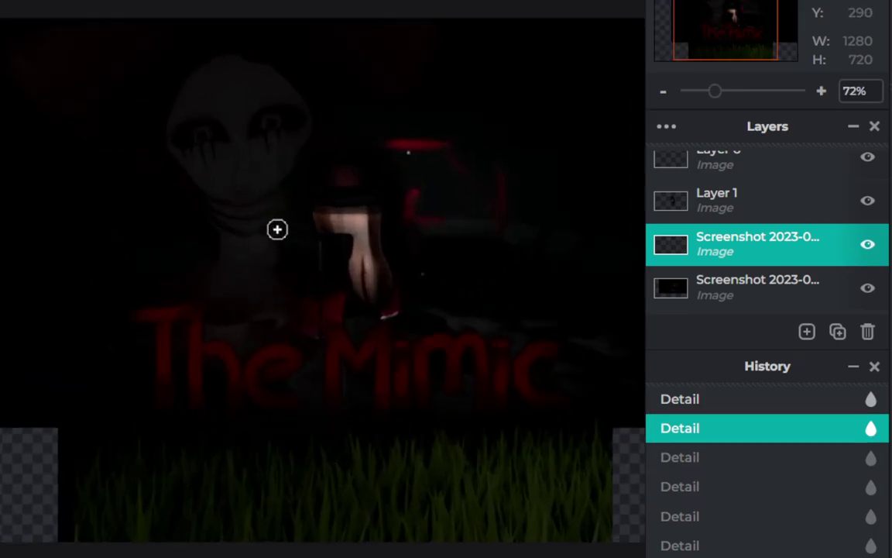
pyautogui.scroll(2, 232, 116)
pyautogui.click(181, 84)
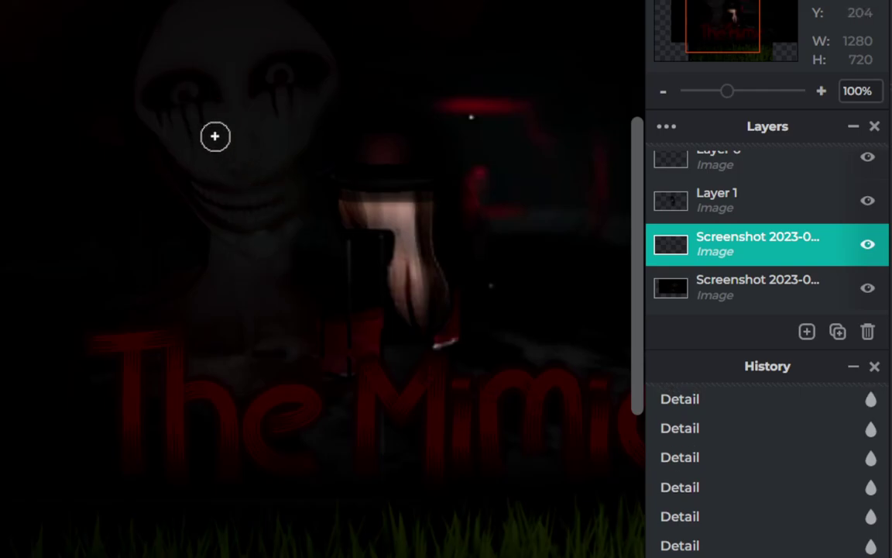
pyautogui.click(179, 119)
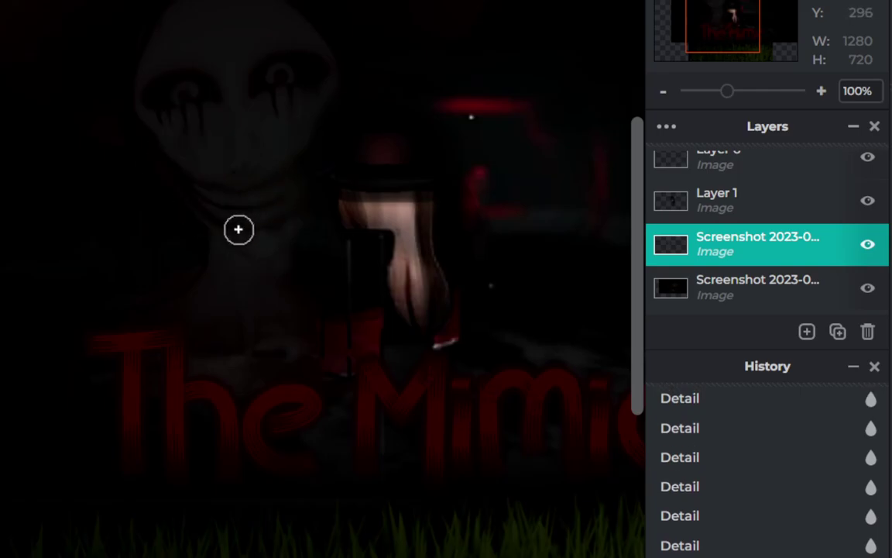
pyautogui.hotkey('ctrl', 'z')
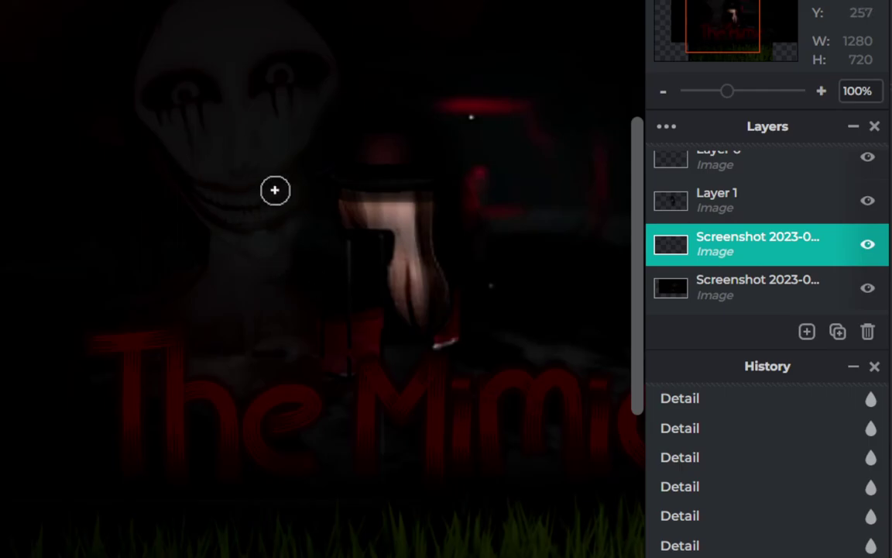
# Blend the pale hair leftward over the dark area with a Detail brush stroke.
pyautogui.scroll(-5, 303, 273)
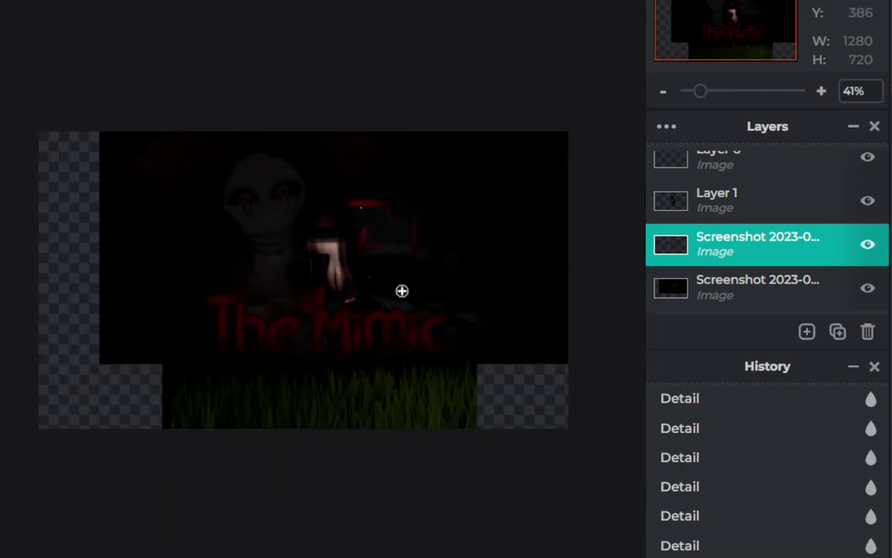
pyautogui.scroll(-1, 402, 290)
pyautogui.scroll(2, 475, 415)
pyautogui.scroll(3, 490, 436)
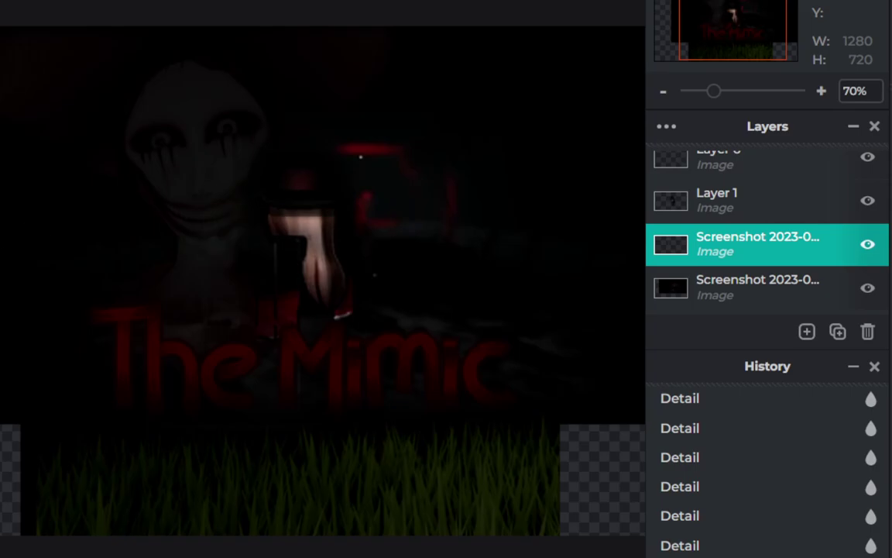
pyautogui.scroll(-4, 384, 326)
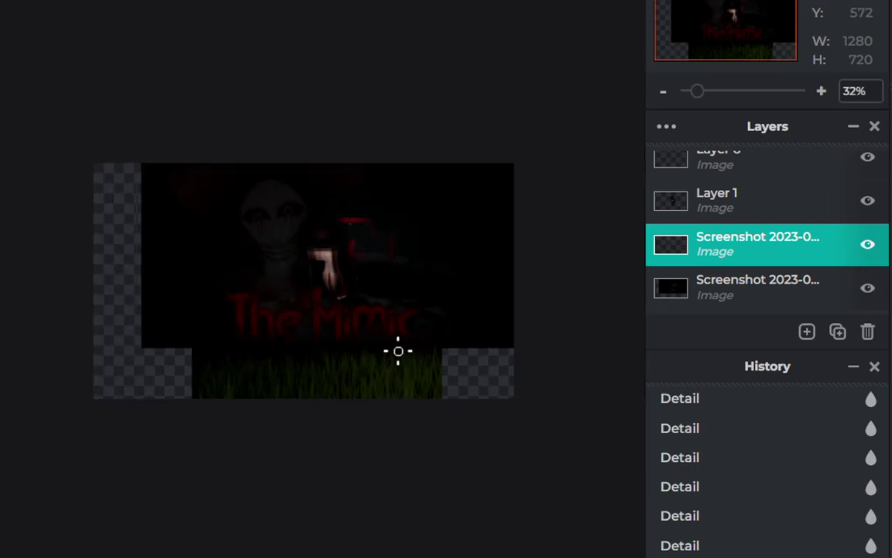
pyautogui.scroll(-1, 358, 416)
pyautogui.scroll(4, 350, 414)
pyautogui.scroll(3, 350, 416)
pyautogui.scroll(1, 350, 416)
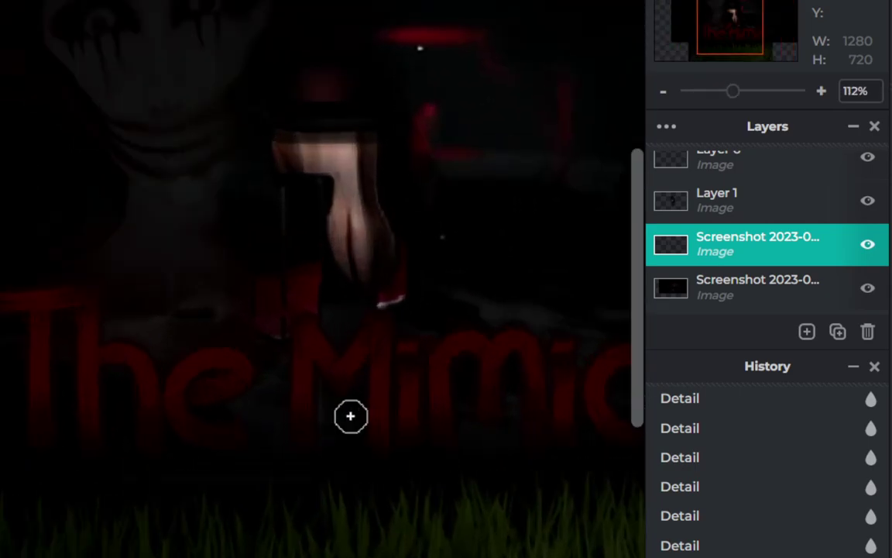
pyautogui.scroll(-4, 357, 416)
pyautogui.scroll(4, 362, 410)
pyautogui.scroll(3, 365, 409)
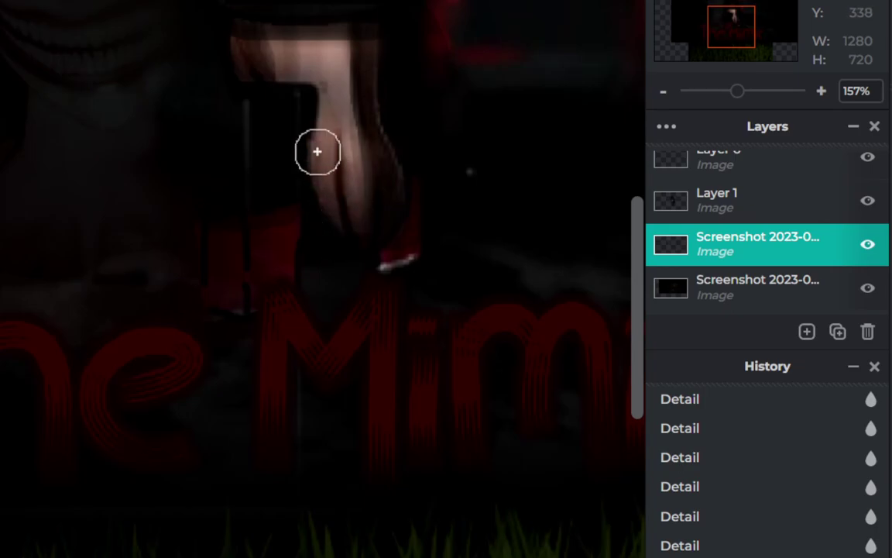
pyautogui.scroll(-3, 364, 310)
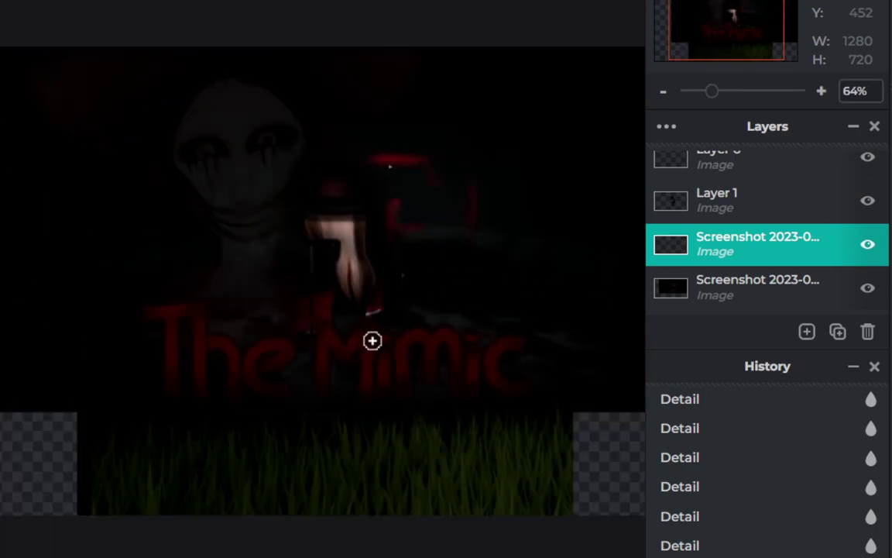
pyautogui.scroll(-2, 383, 362)
pyautogui.scroll(1, 386, 362)
pyautogui.scroll(4, 389, 350)
pyautogui.scroll(1, 326, 248)
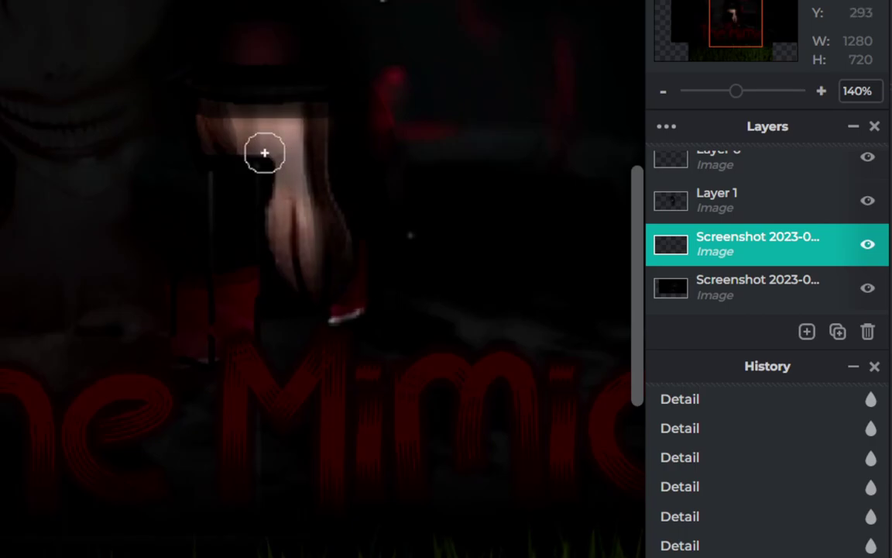
pyautogui.moveTo(208, 122)
pyautogui.mouseDown()
pyautogui.moveTo(286, 145)
pyautogui.moveTo(279, 207)
pyautogui.mouseUp()
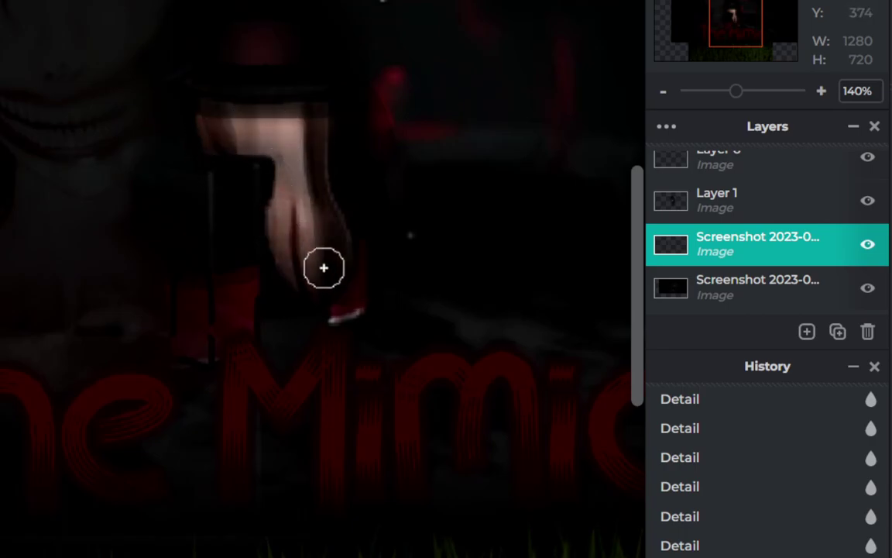
pyautogui.scroll(-2, 217, 434)
pyautogui.scroll(-3, 226, 427)
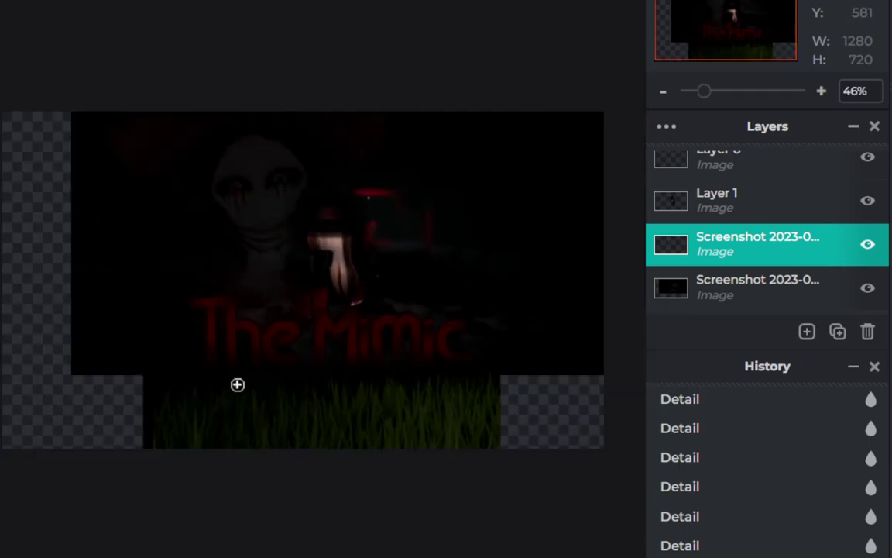
pyautogui.scroll(-3, 237, 385)
pyautogui.scroll(1, 241, 391)
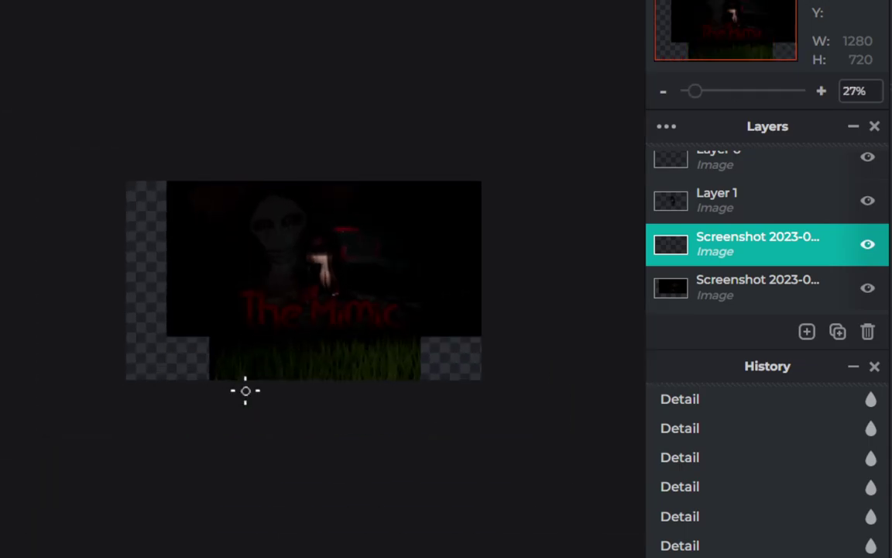
pyautogui.scroll(3, 363, 299)
pyautogui.scroll(3, 383, 281)
pyautogui.scroll(1, 383, 280)
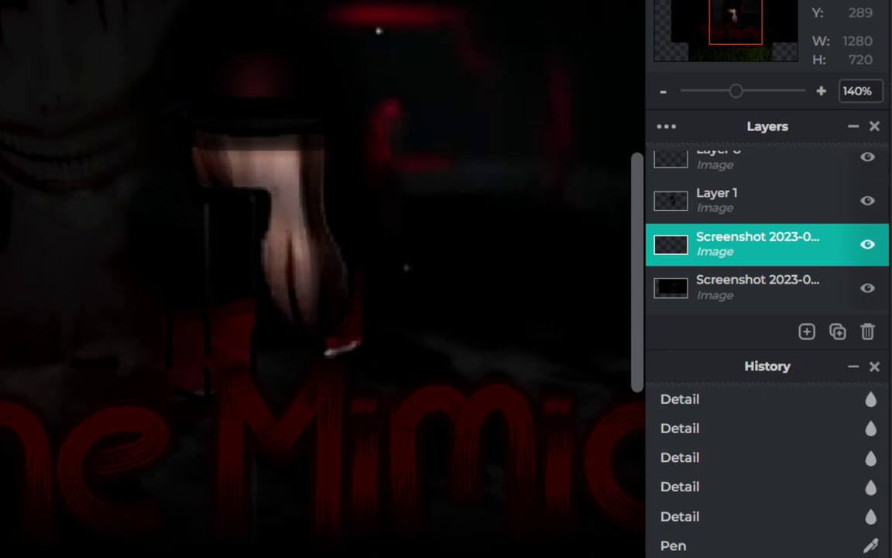
# Set the pen to Shaded style on Layer 1 and test a hair stroke, undoing it.
pyautogui.click(91, 4)
pyautogui.click(87, 20)
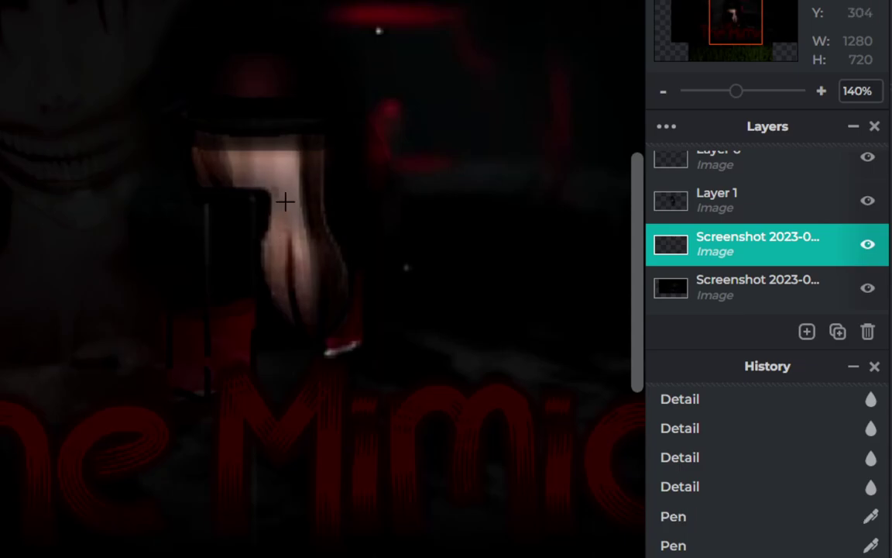
pyautogui.click(697, 195)
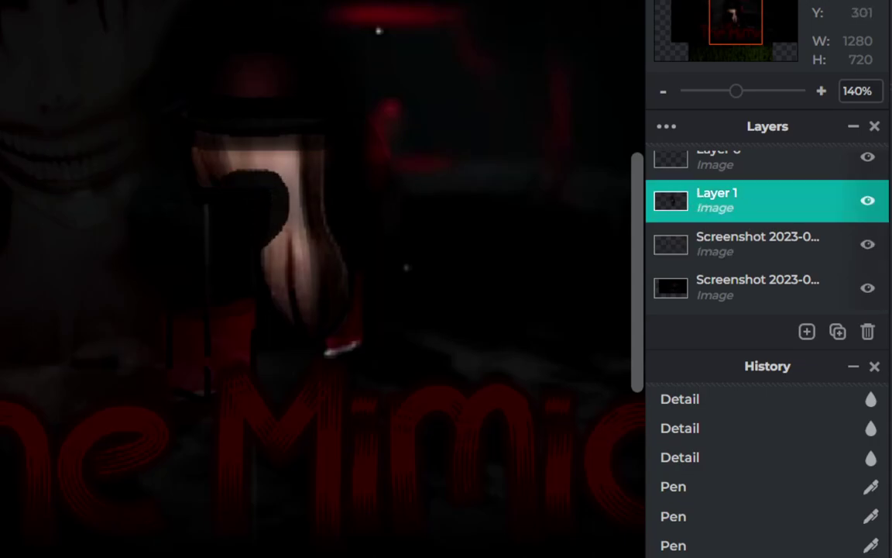
pyautogui.hotkey('ctrl', 'z')
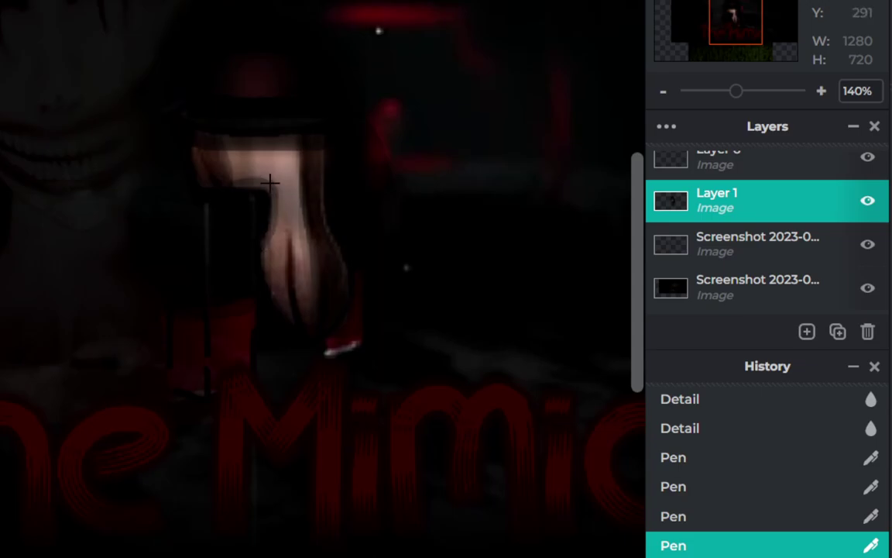
pyautogui.moveTo(270, 182); pyautogui.dragTo(241, 162)
pyautogui.hotkey('ctrl', 'z')
# Pick another pen brush style and try dark marks on the hair, undoing each.
pyautogui.click(91, 18)
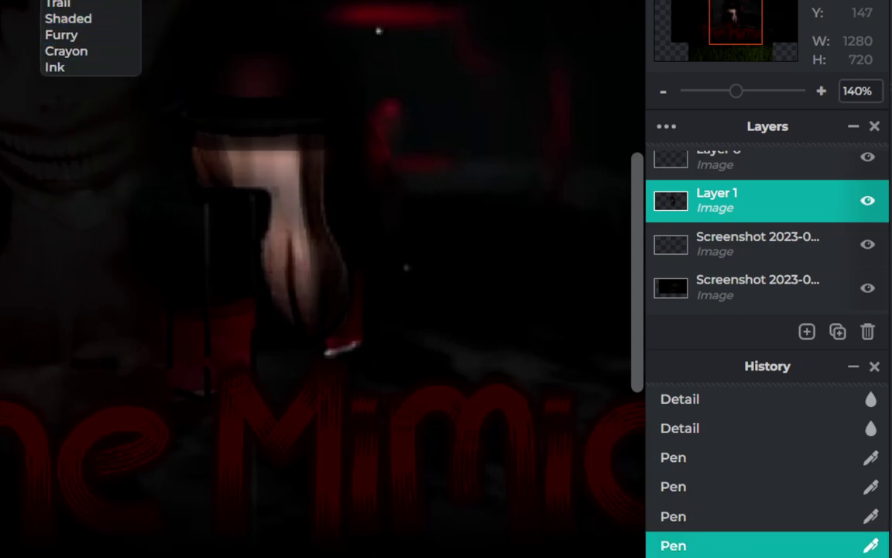
pyautogui.click(231, 165)
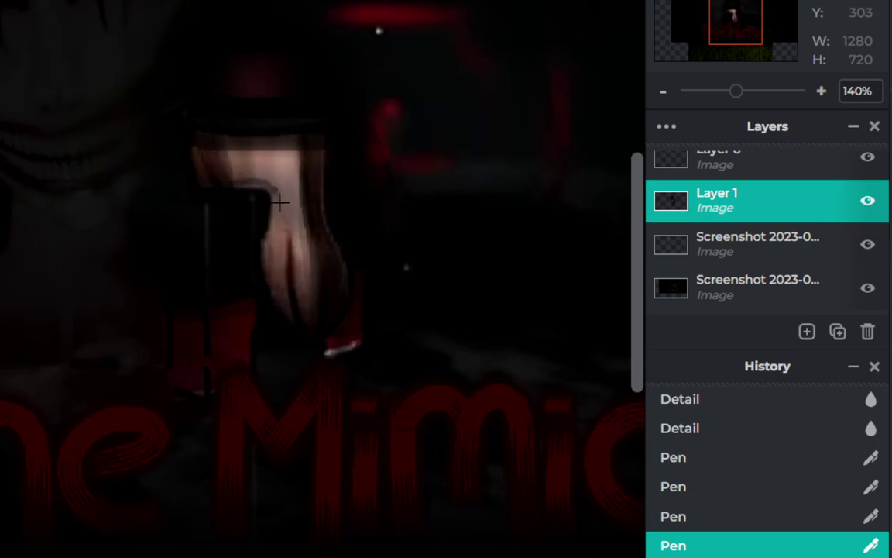
pyautogui.moveTo(243, 204); pyautogui.dragTo(221, 185)
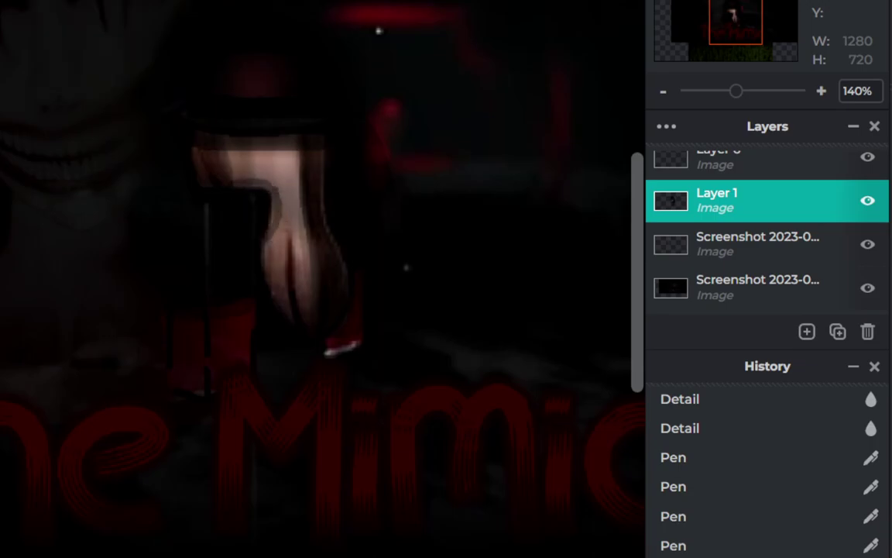
pyautogui.hotkey('ctrl', 'z')
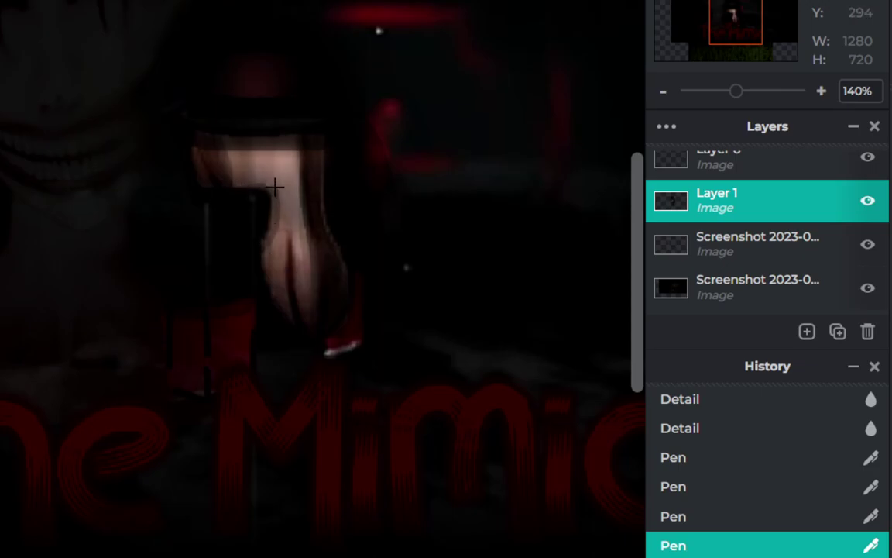
pyautogui.moveTo(275, 186); pyautogui.dragTo(289, 242)
pyautogui.hotkey('ctrl', 'z')
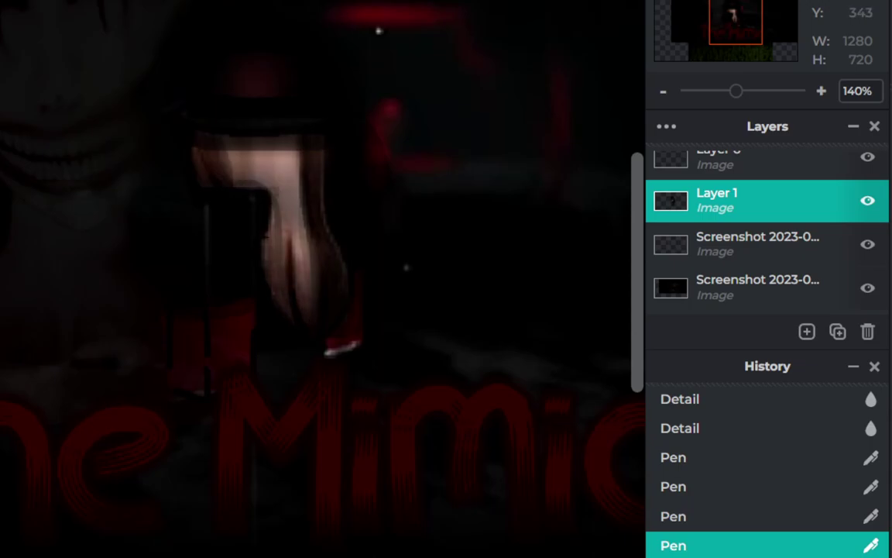
pyautogui.scroll(-2, 364, 69)
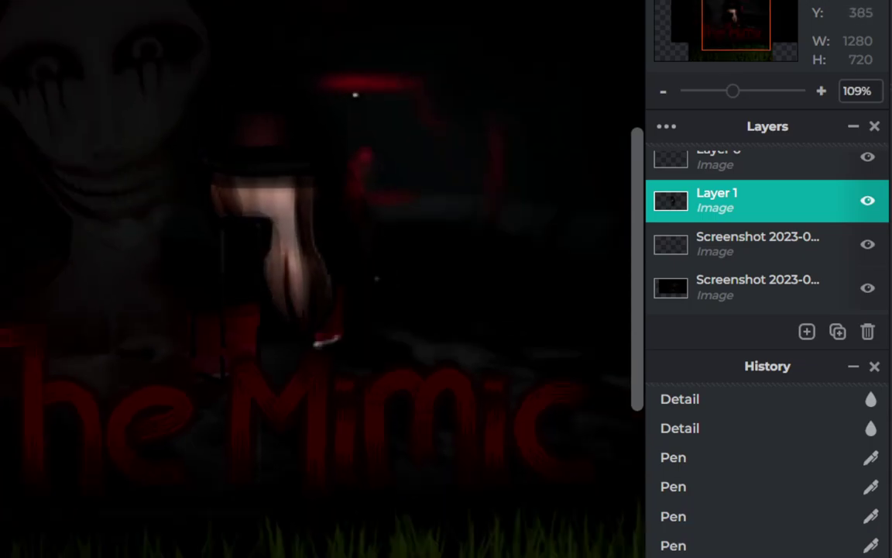
pyautogui.scroll(1, 355, 69)
pyautogui.scroll(3, 388, 155)
pyautogui.hotkey('ctrl', 'z')
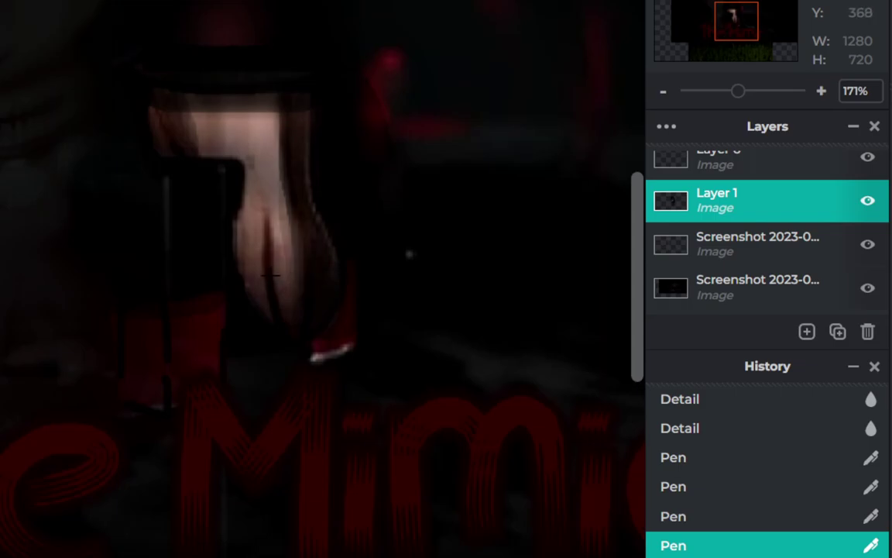
# Paint dark strokes down and across the light left edge of the hair.
pyautogui.moveTo(250, 165); pyautogui.dragTo(236, 263)
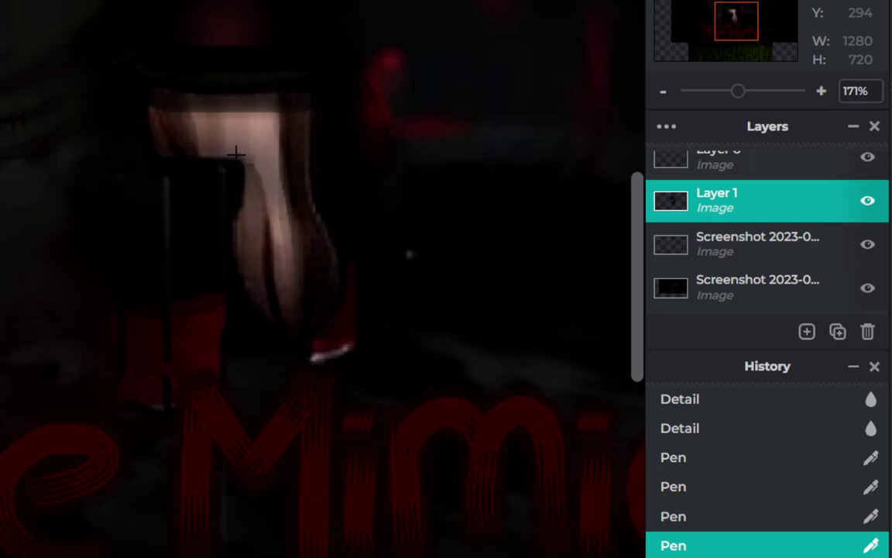
pyautogui.moveTo(236, 154)
pyautogui.mouseDown()
pyautogui.moveTo(206, 106)
pyautogui.moveTo(182, 193)
pyautogui.mouseUp()
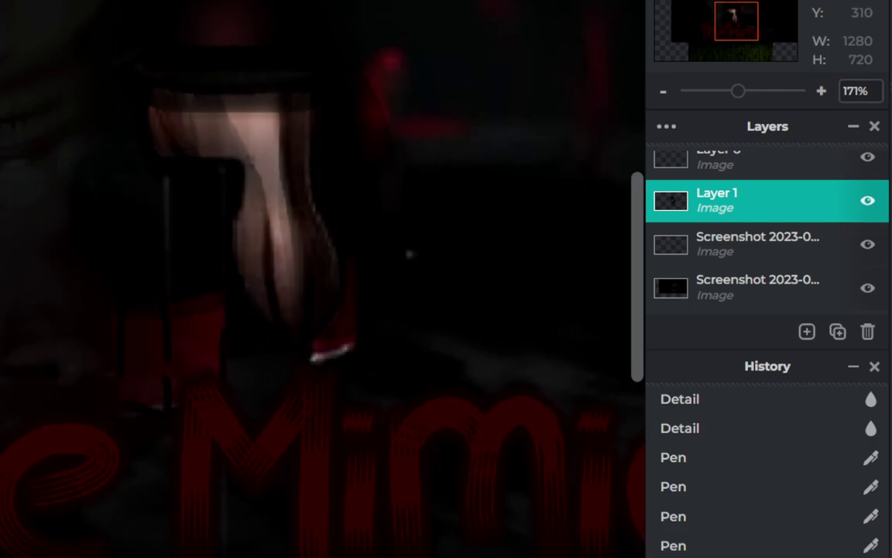
pyautogui.scroll(-3, 409, 254)
pyautogui.scroll(-4, 372, 232)
pyautogui.scroll(-2, 348, 224)
pyautogui.scroll(1, 348, 224)
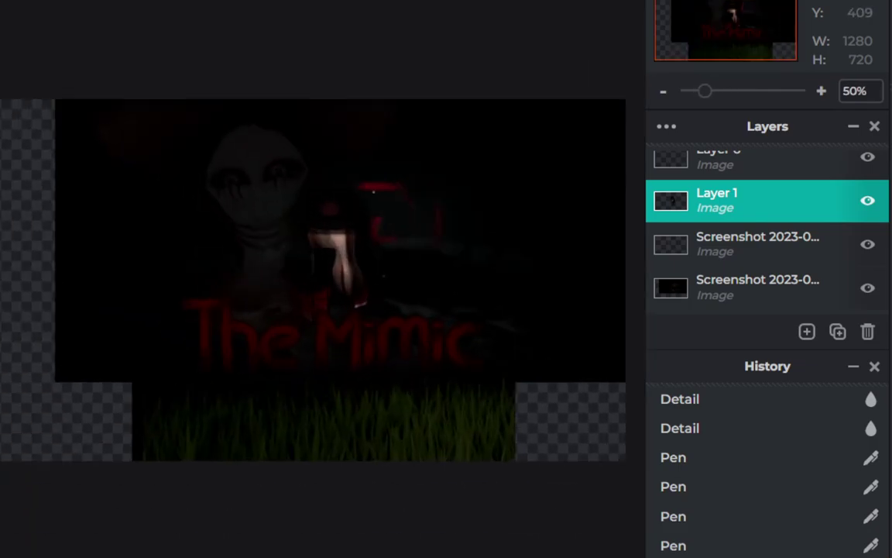
pyautogui.scroll(2, 415, 102)
pyautogui.scroll(3, 405, 297)
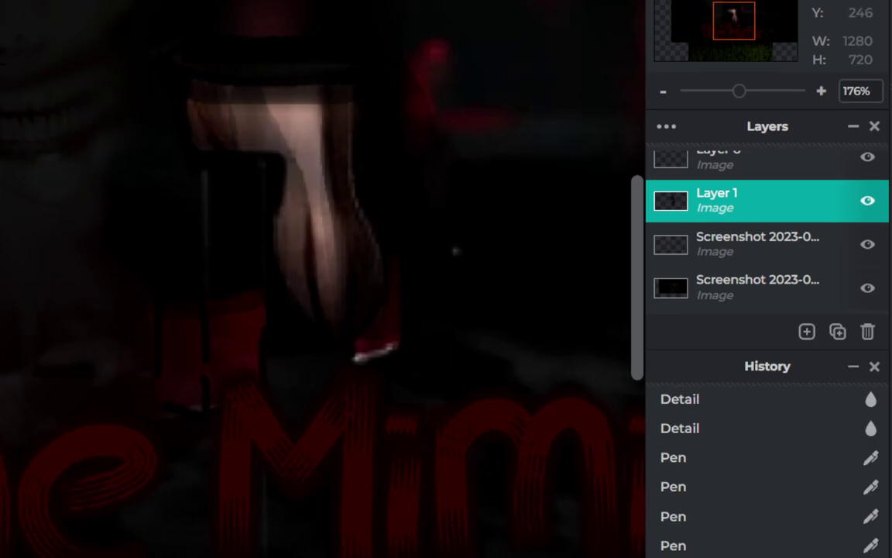
# Smudge the bright hair highlight with three Detail strokes, undoing the last one.
pyautogui.moveTo(283, 100); pyautogui.dragTo(293, 133)
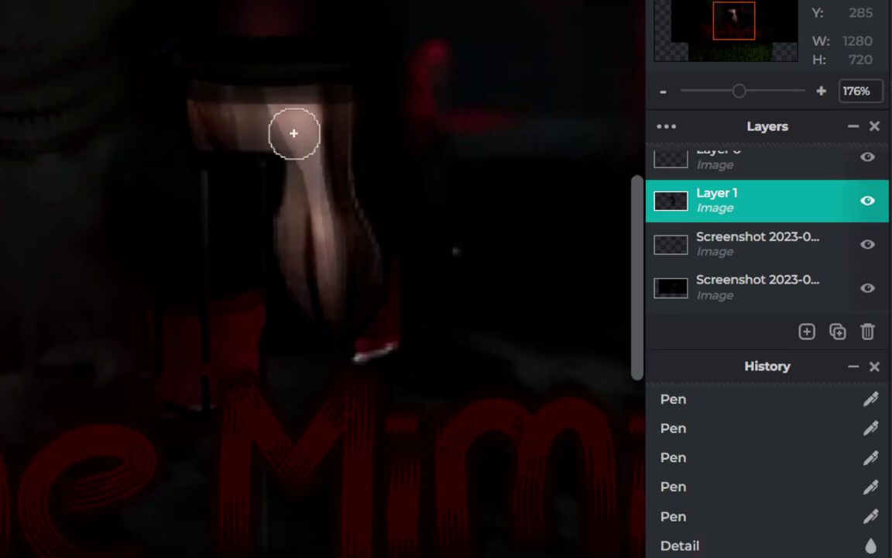
pyautogui.moveTo(313, 181)
pyautogui.mouseDown()
pyautogui.moveTo(313, 235)
pyautogui.moveTo(272, 120)
pyautogui.moveTo(292, 179)
pyautogui.moveTo(275, 203)
pyautogui.mouseUp()
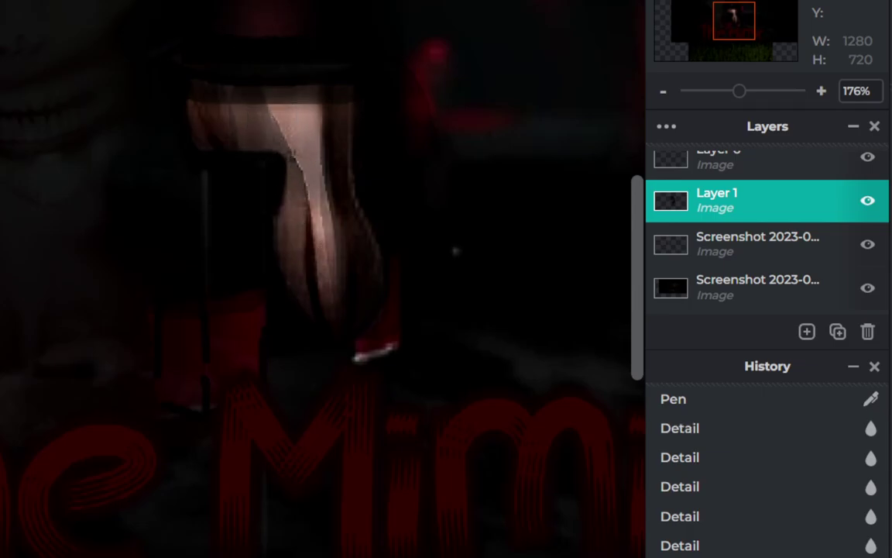
pyautogui.moveTo(309, 127)
pyautogui.mouseDown()
pyautogui.moveTo(287, 129)
pyautogui.moveTo(309, 179)
pyautogui.moveTo(321, 301)
pyautogui.moveTo(289, 155)
pyautogui.moveTo(265, 101)
pyautogui.moveTo(281, 205)
pyautogui.mouseUp()
pyautogui.scroll(-2, 331, 263)
pyautogui.scroll(-2, 337, 278)
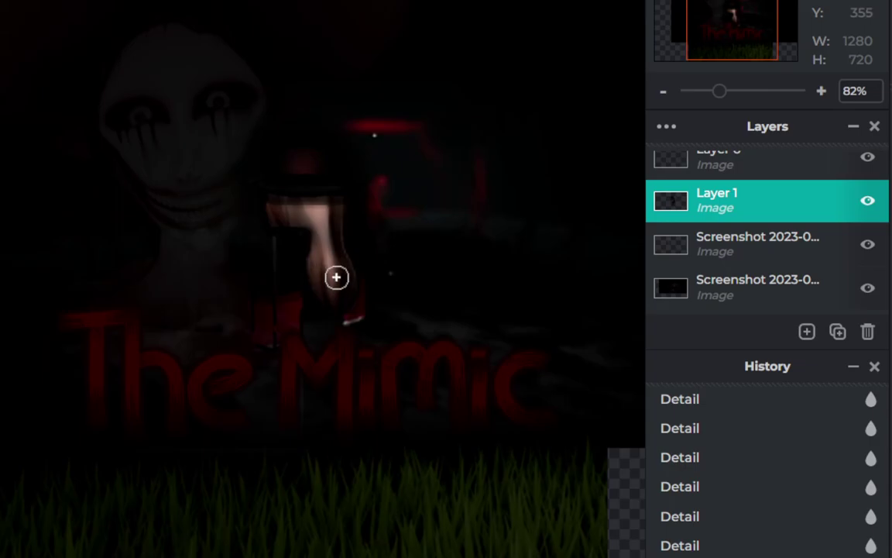
pyautogui.scroll(-2, 336, 277)
pyautogui.hotkey('ctrl', 'z')
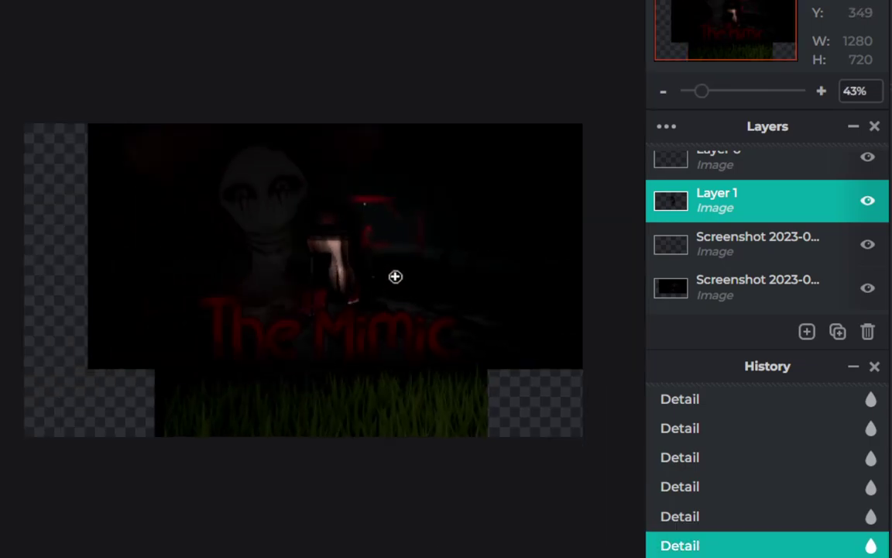
pyautogui.scroll(2, 395, 275)
# Try two more smudges on the highlight, undo both, and zoom out to check.
pyautogui.moveTo(356, 270); pyautogui.dragTo(337, 221)
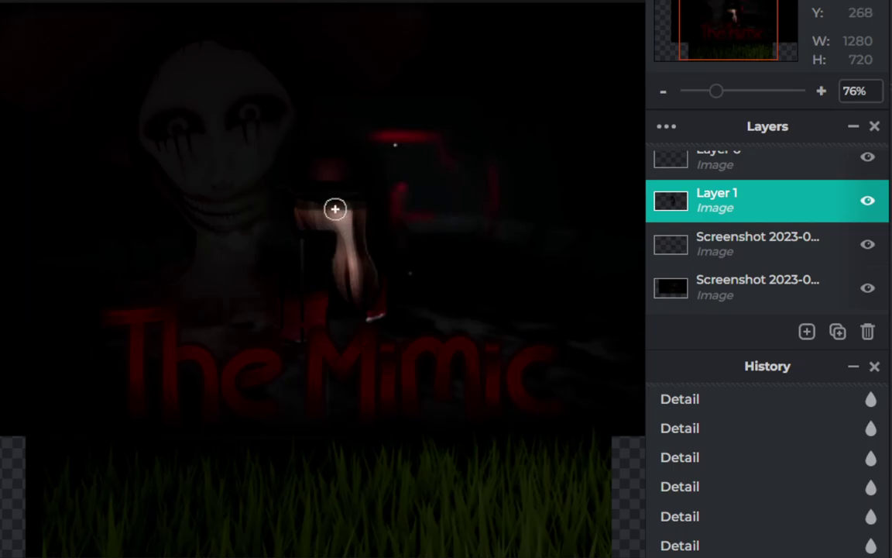
pyautogui.hotkey('ctrl', 'z')
pyautogui.moveTo(332, 206); pyautogui.dragTo(355, 221)
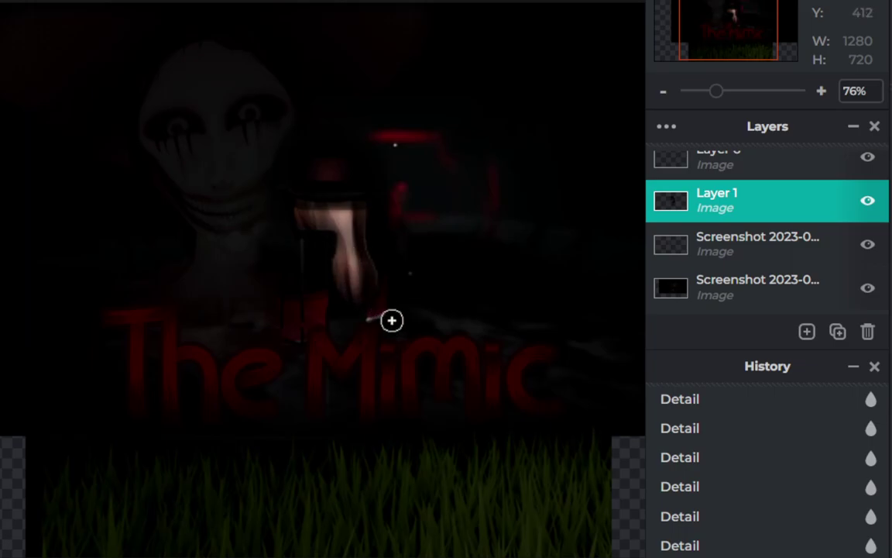
pyautogui.hotkey('ctrl', 'z')
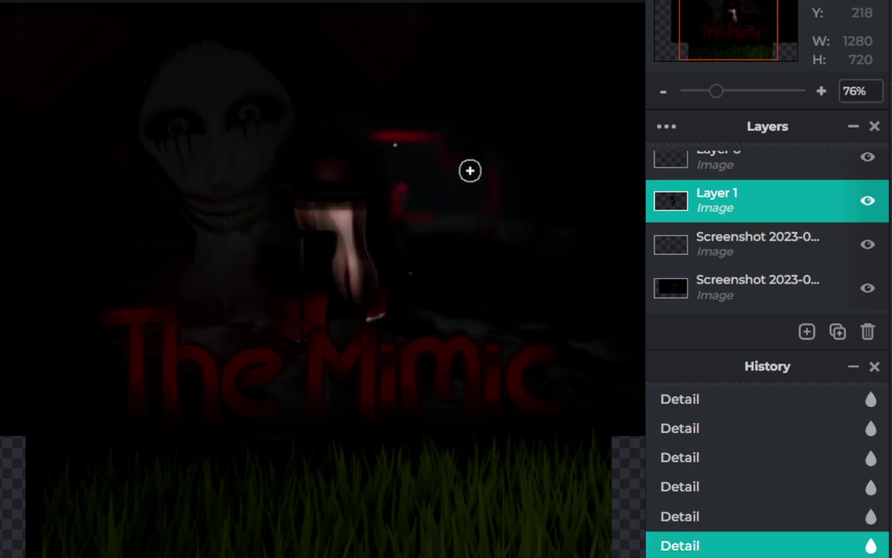
pyautogui.scroll(-1, 470, 170)
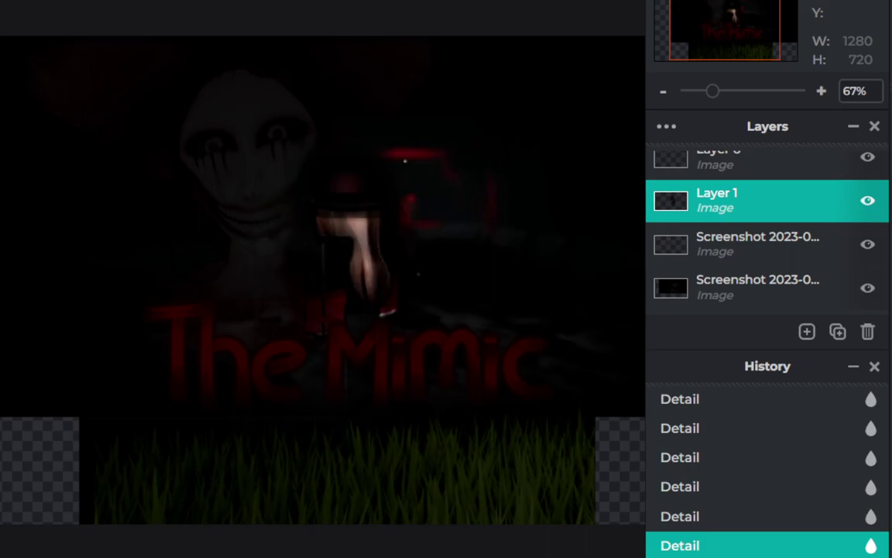